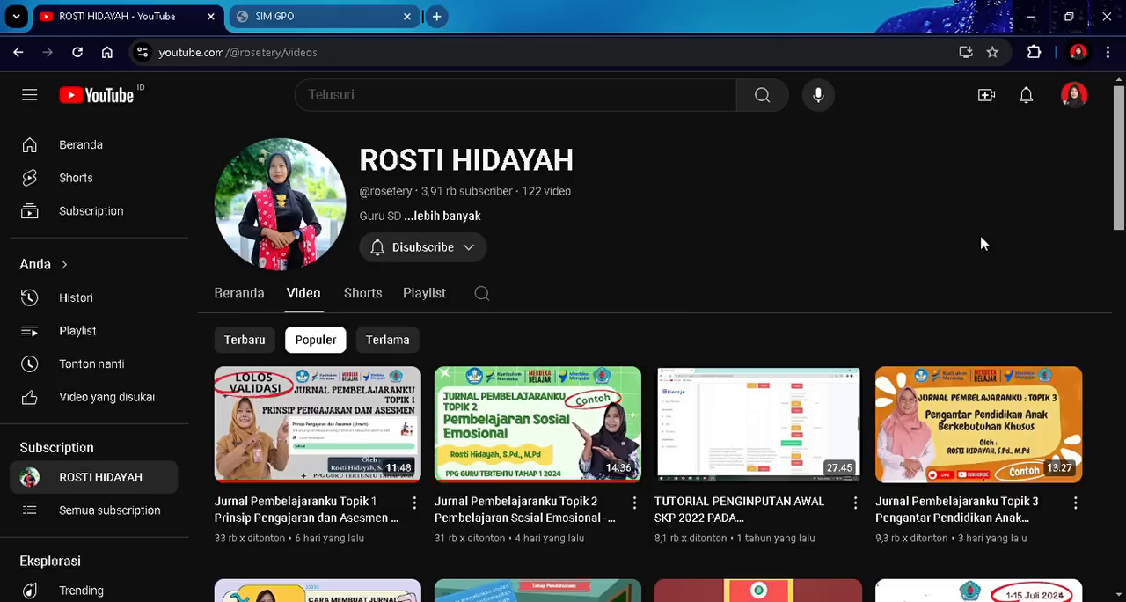
- Open canva.com and sign in with the suggested Google account
{"action": "left_click", "coordinate": [263, 53]}
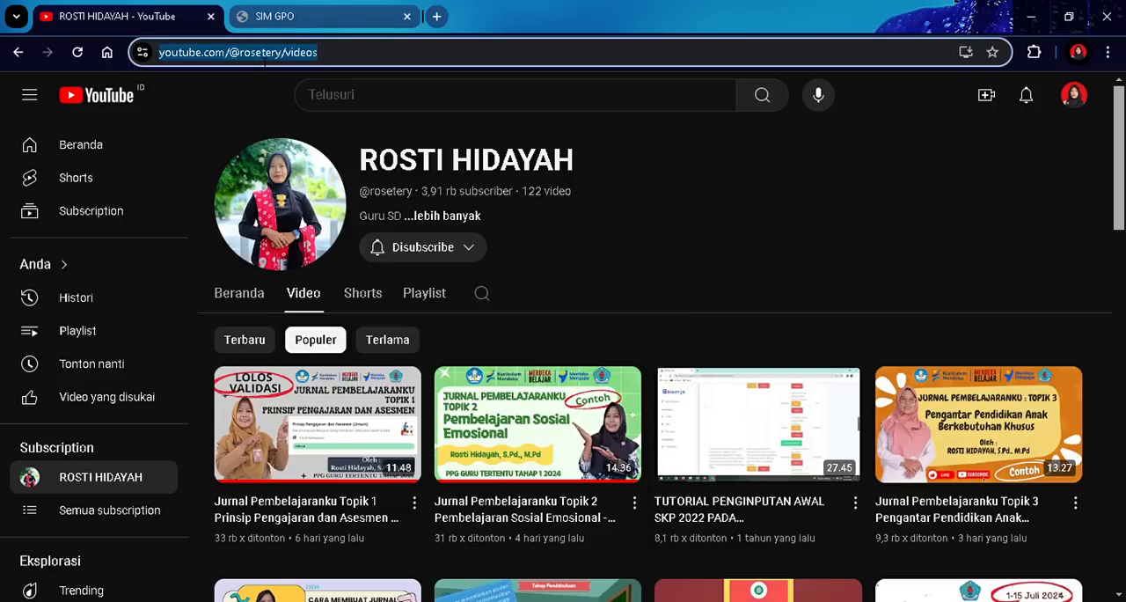
{"action": "type", "text": "canva.com"}
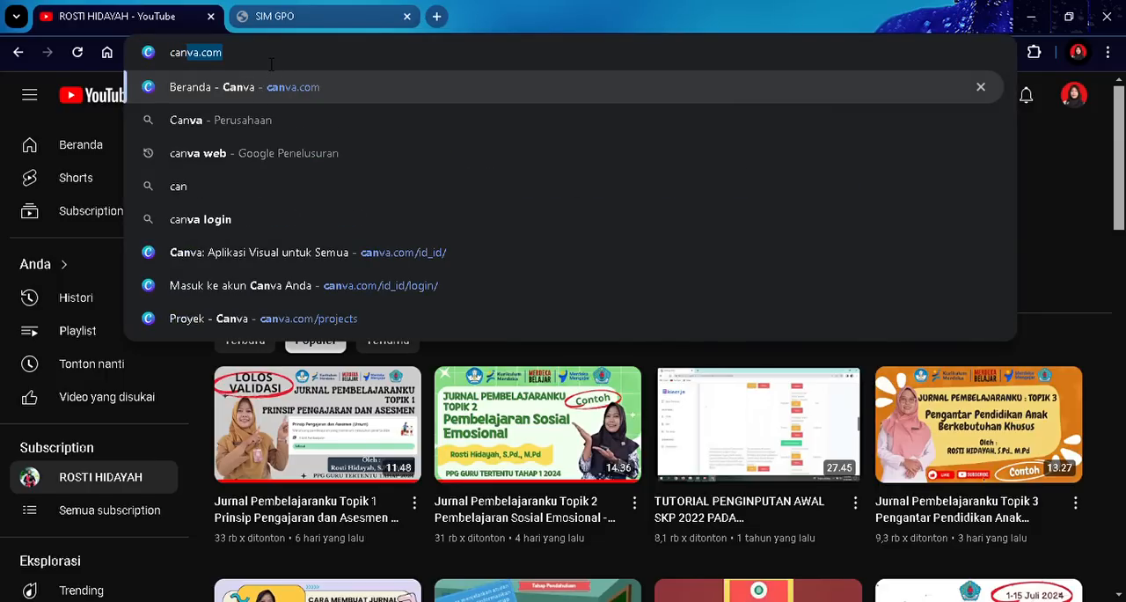
{"action": "left_click", "coordinate": [274, 88]}
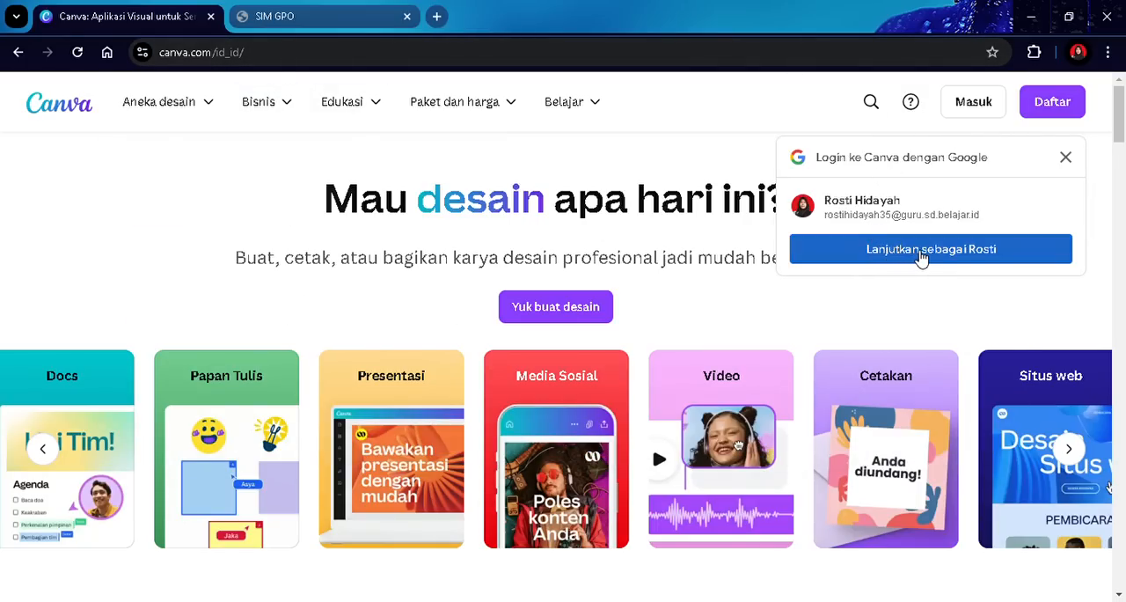
{"action": "left_click", "coordinate": [922, 253]}
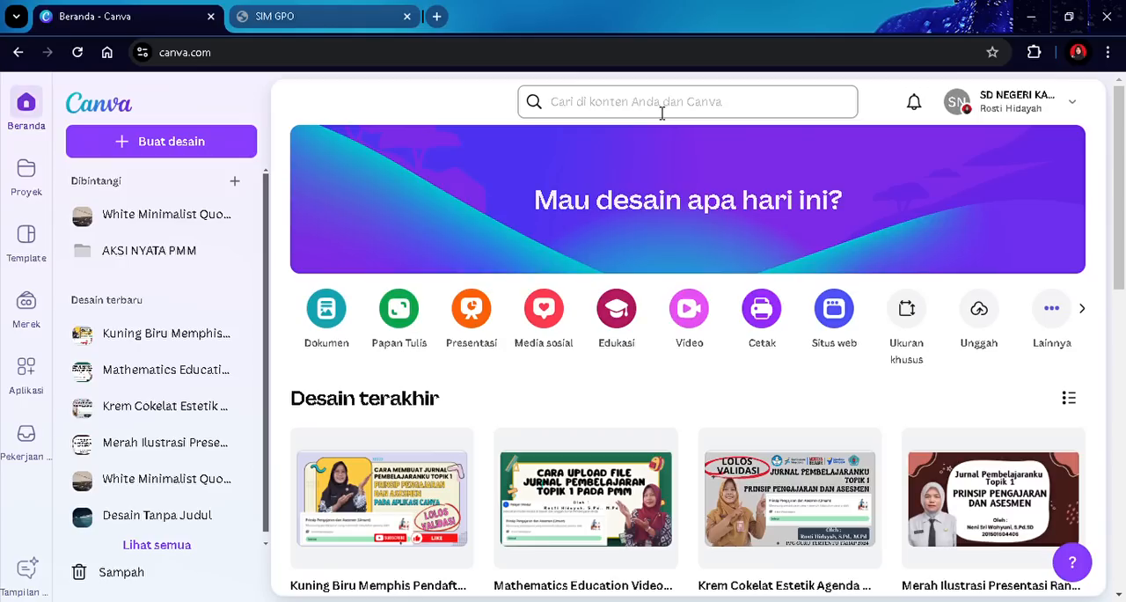
- Search Canva for presentasi and filter the results to Canva templates
{"action": "left_click", "coordinate": [613, 114]}
{"action": "type", "text": "pre"}
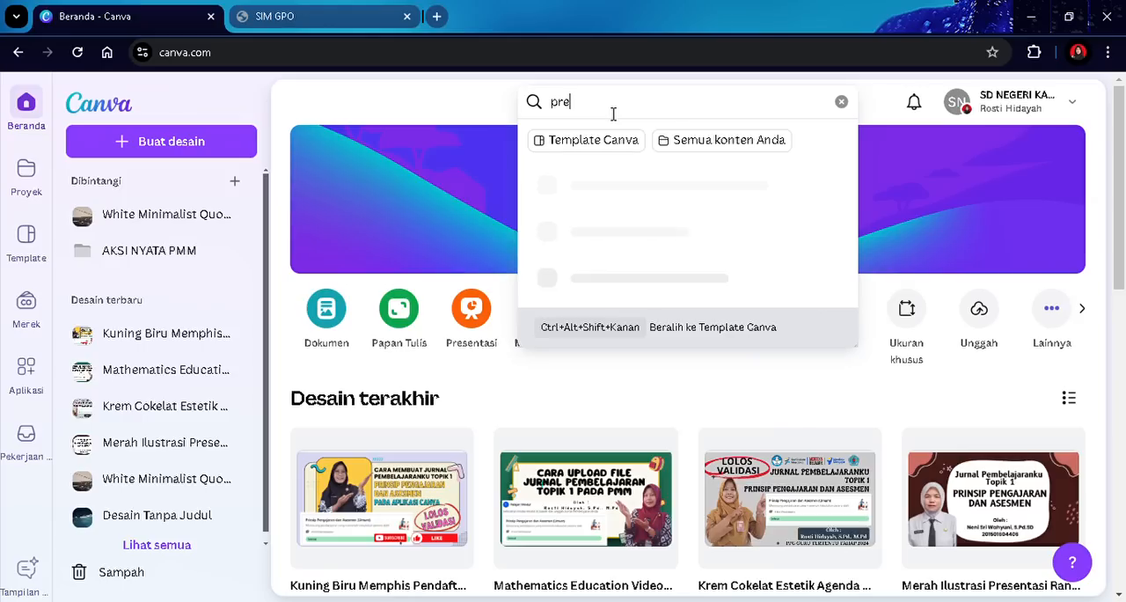
{"action": "type", "text": "sentasi"}
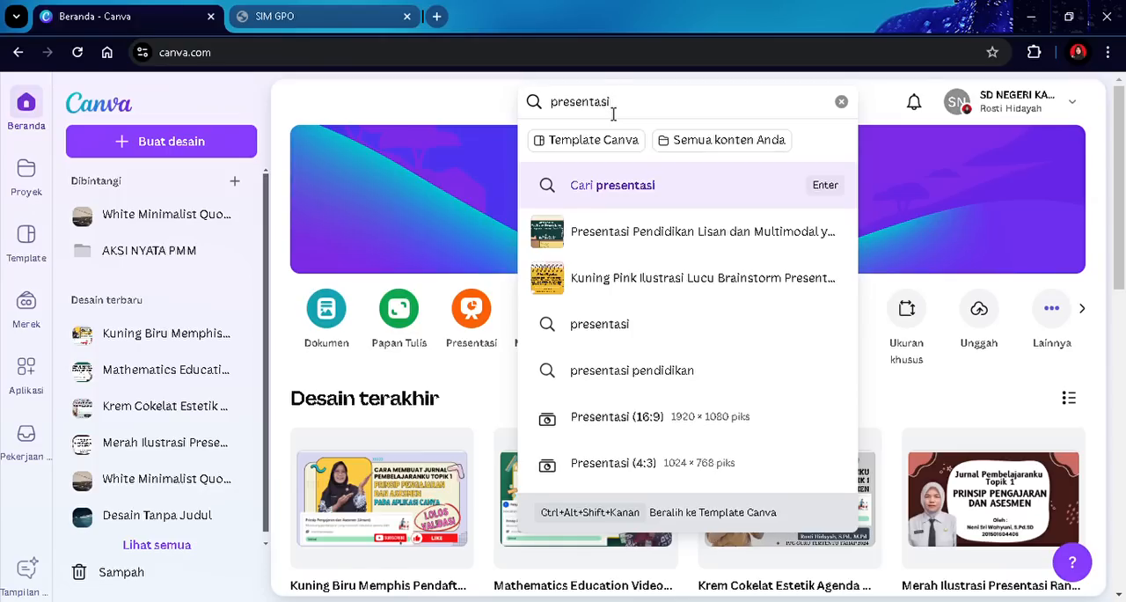
{"action": "left_click", "coordinate": [639, 185]}
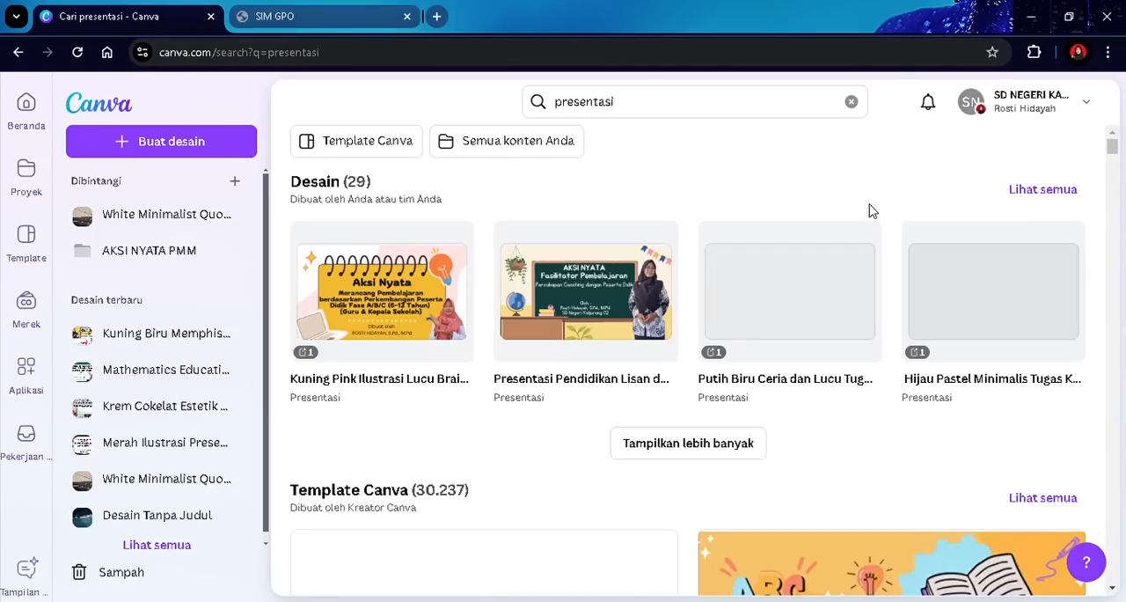
{"action": "left_click", "coordinate": [396, 146]}
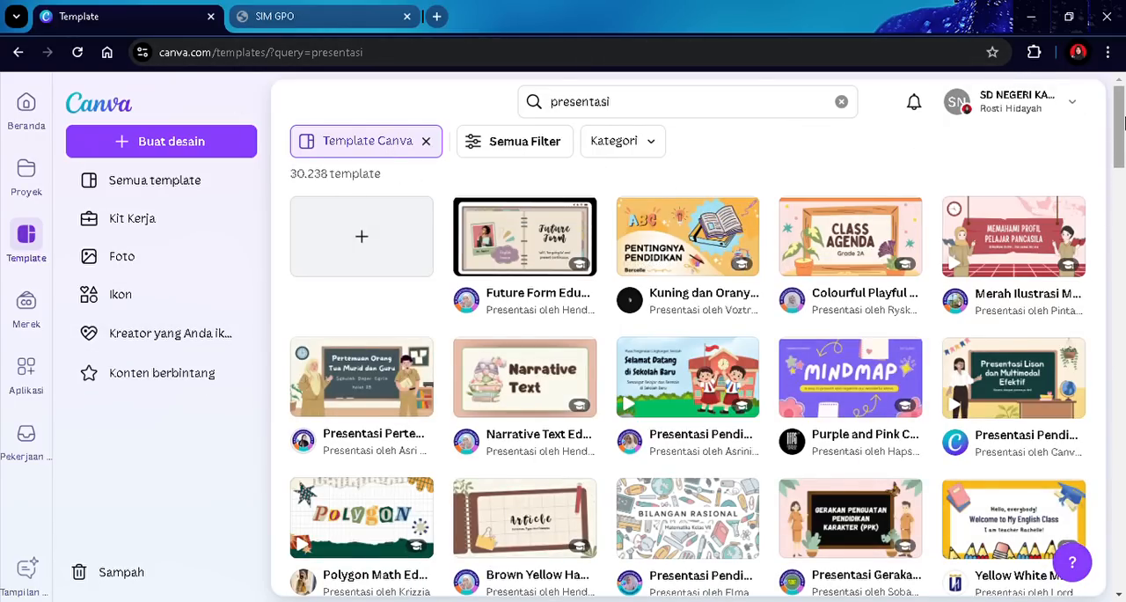
- Open the blue-white 'Presentasi Edukasi Menguasai Penulisan Opini Gaya Garis Sederhana' template and start customizing it
{"action": "left_click_drag", "start_coordinate": [1120, 118], "coordinate": [1122, 151]}
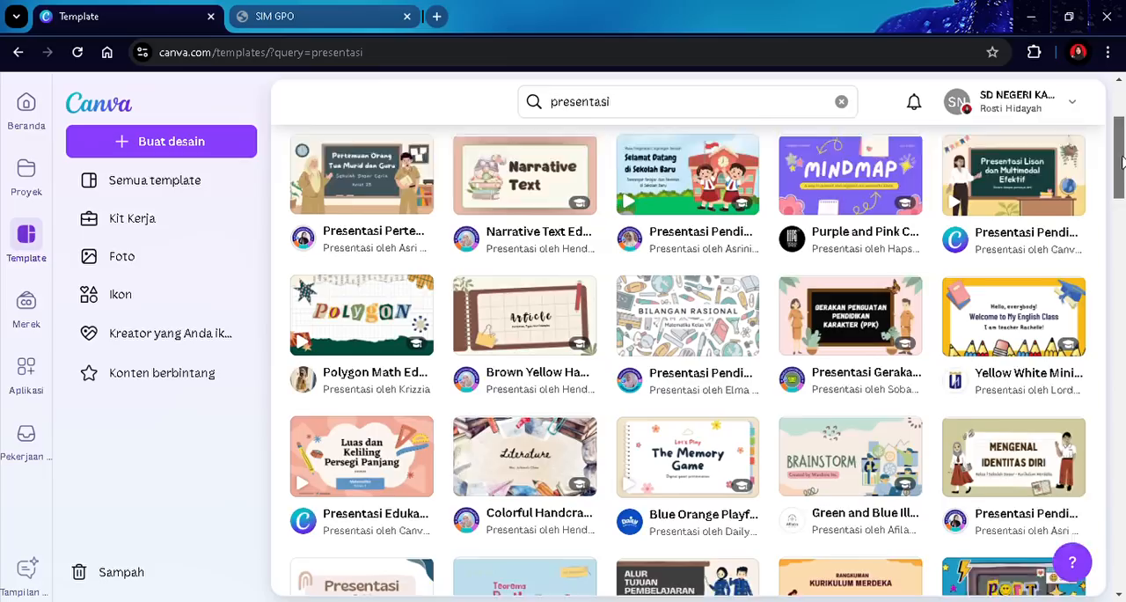
{"action": "left_click_drag", "start_coordinate": [1120, 152], "coordinate": [1123, 262]}
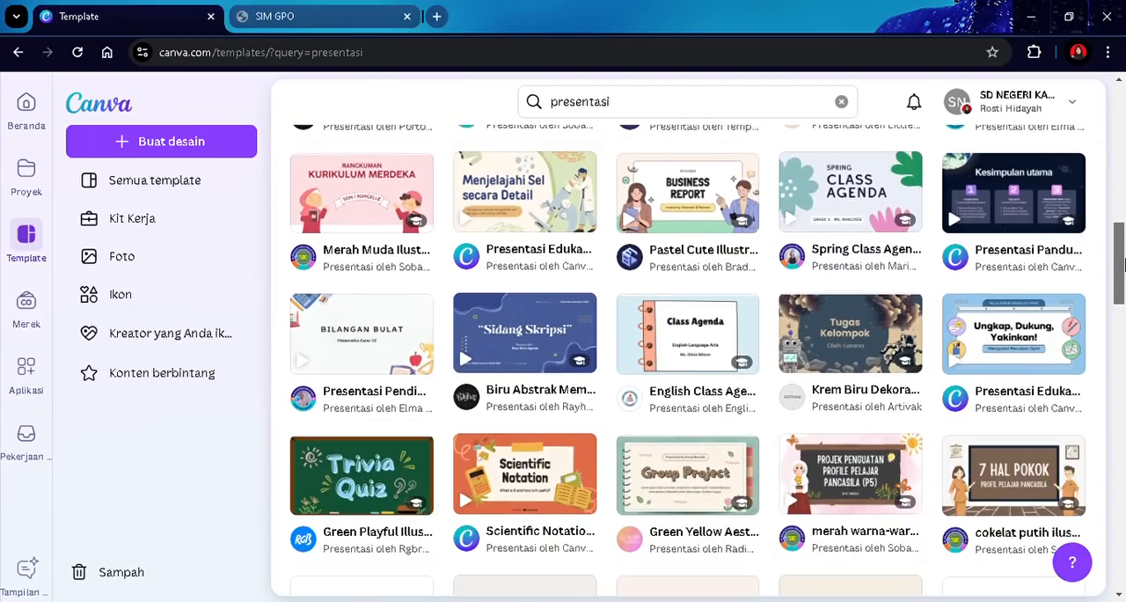
{"action": "left_click", "coordinate": [1014, 349]}
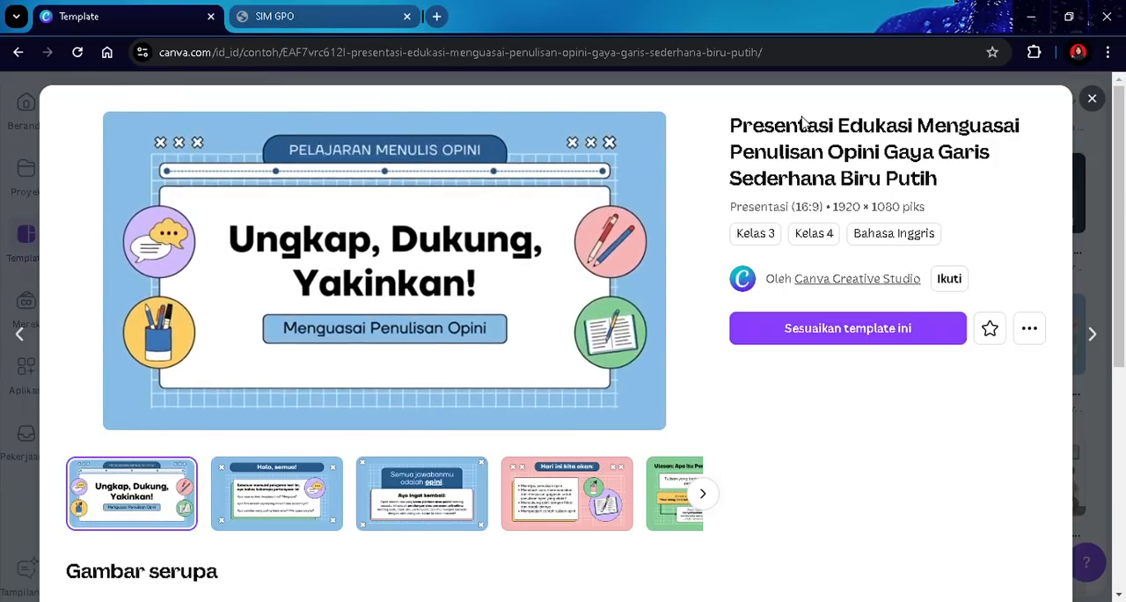
{"action": "left_click", "coordinate": [847, 342]}
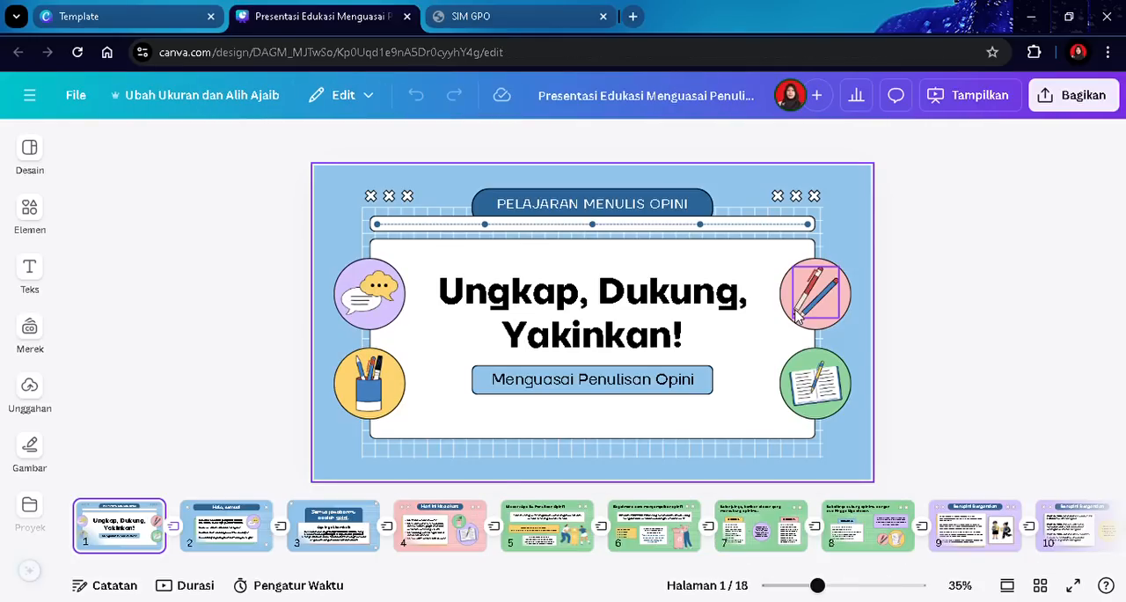
- Replace the label text above the title with PPG GURU TERTENTU 2024
{"action": "left_click", "coordinate": [576, 208]}
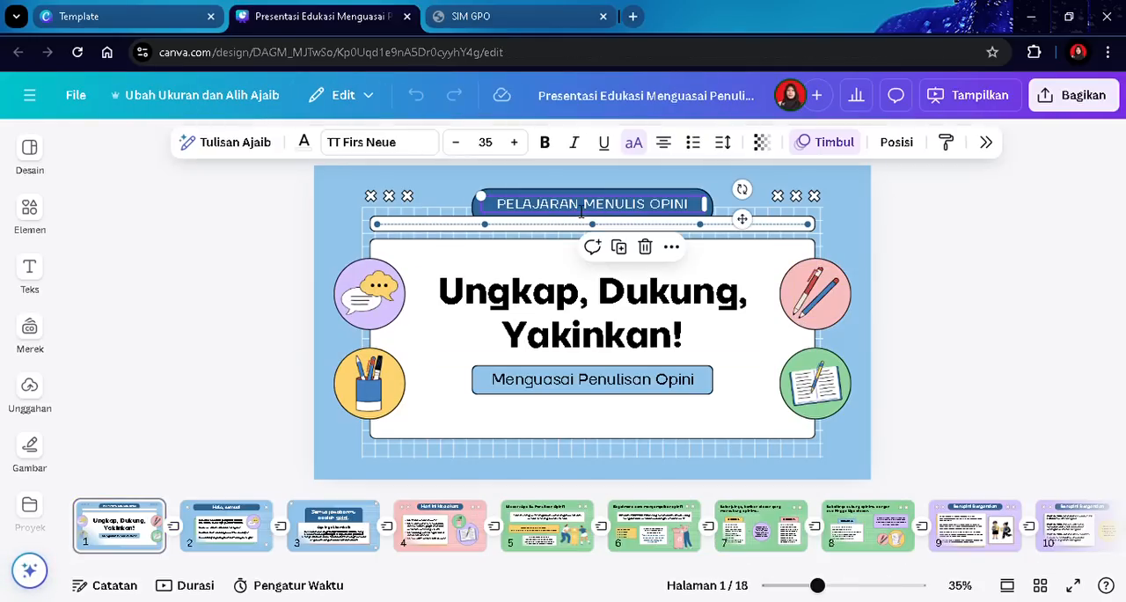
{"action": "left_click", "coordinate": [579, 210]}
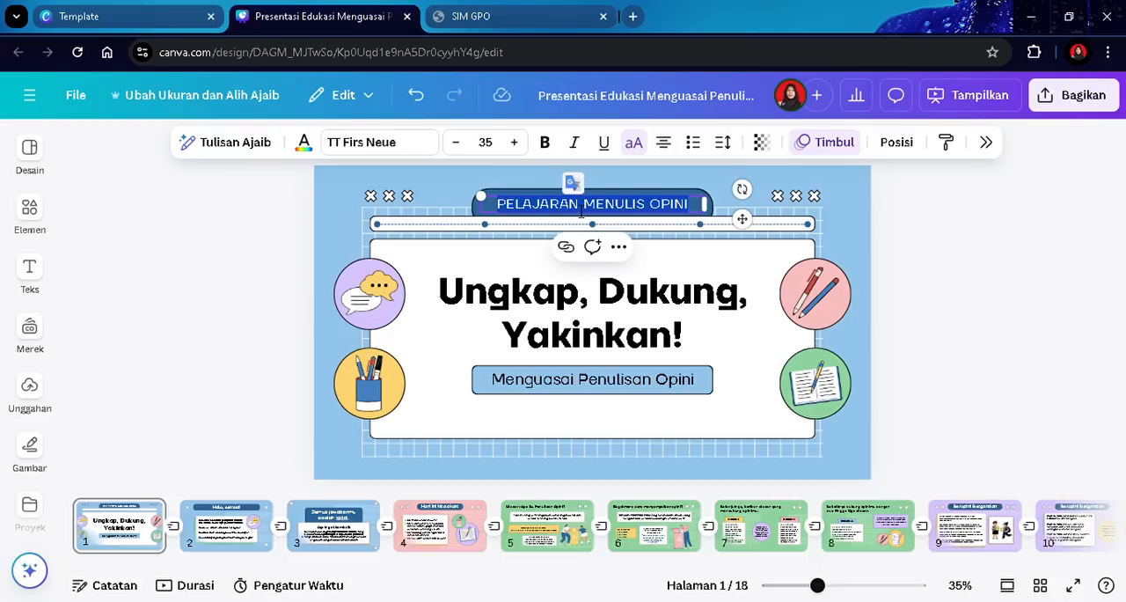
{"action": "type", "text": "PP"}
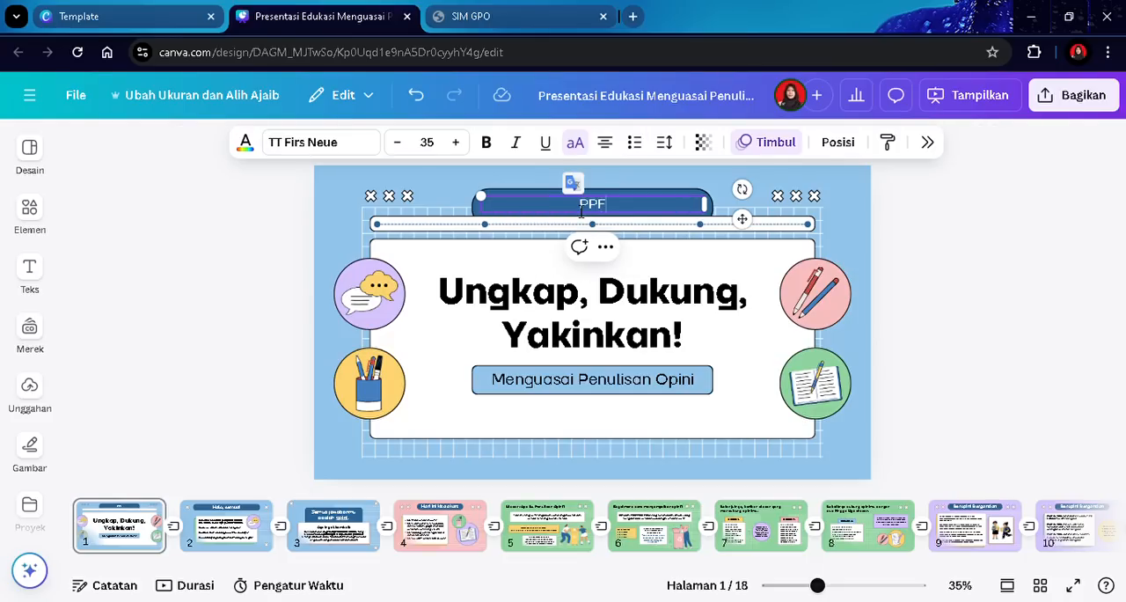
{"action": "type", "text": "G GURU TERTEN"}
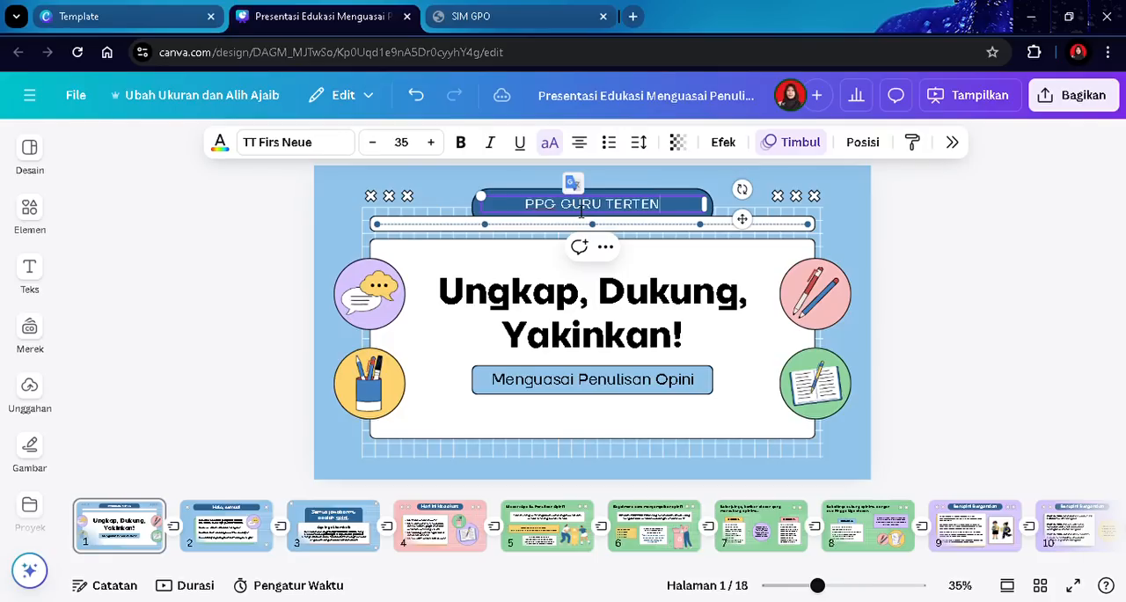
{"action": "type", "text": "TU 2024"}
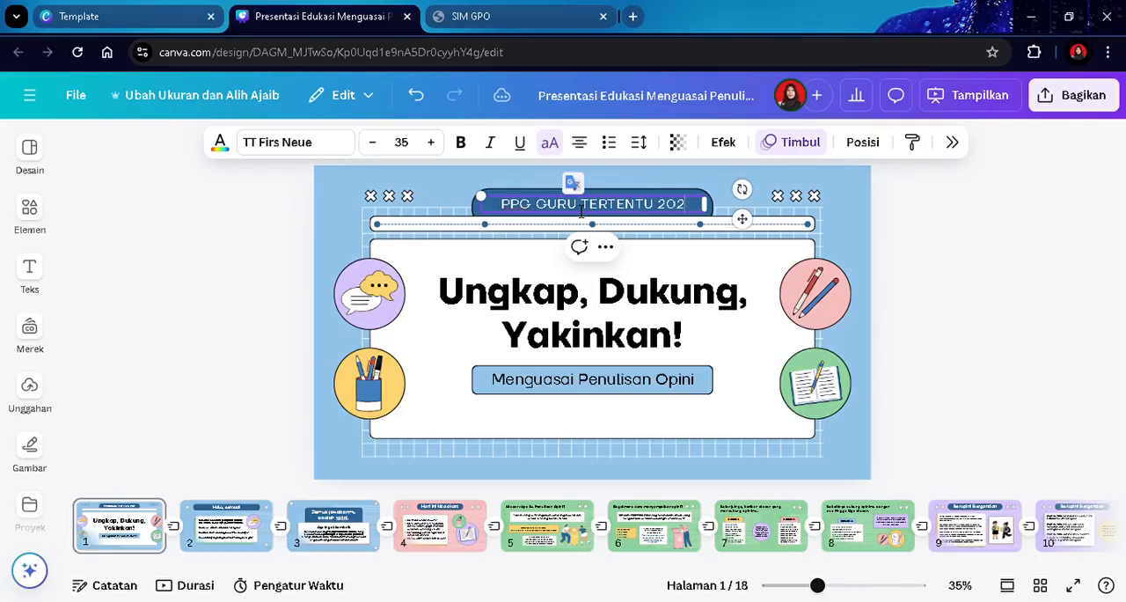
- Replace the main title with 'Jurnal Pembelajaranku Topik 2'
{"action": "double_click", "coordinate": [585, 345]}
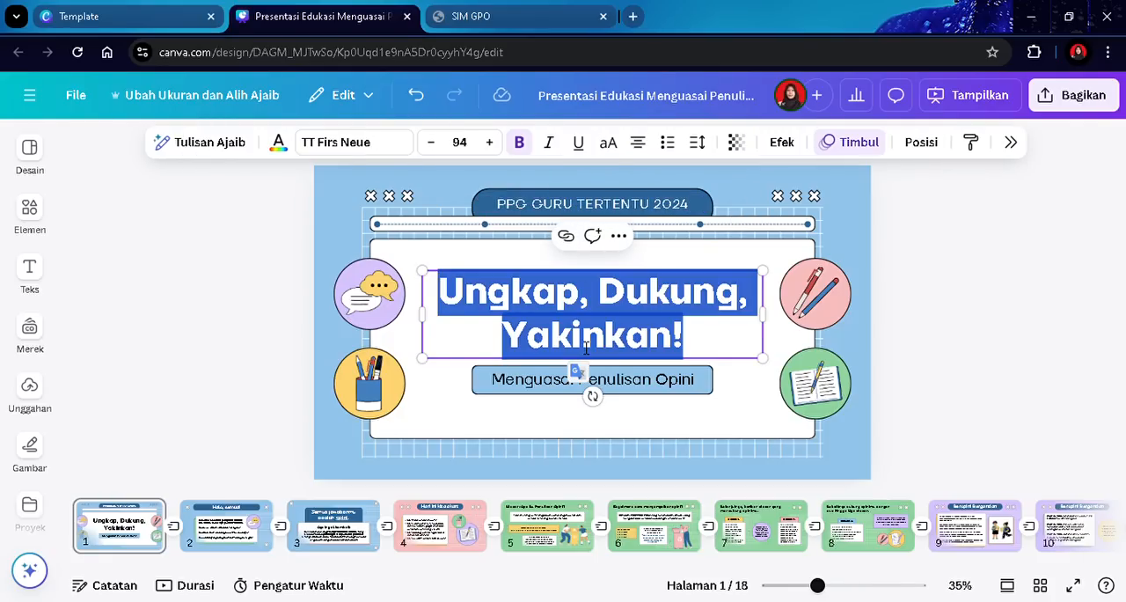
{"action": "type", "text": "Jurnal"}
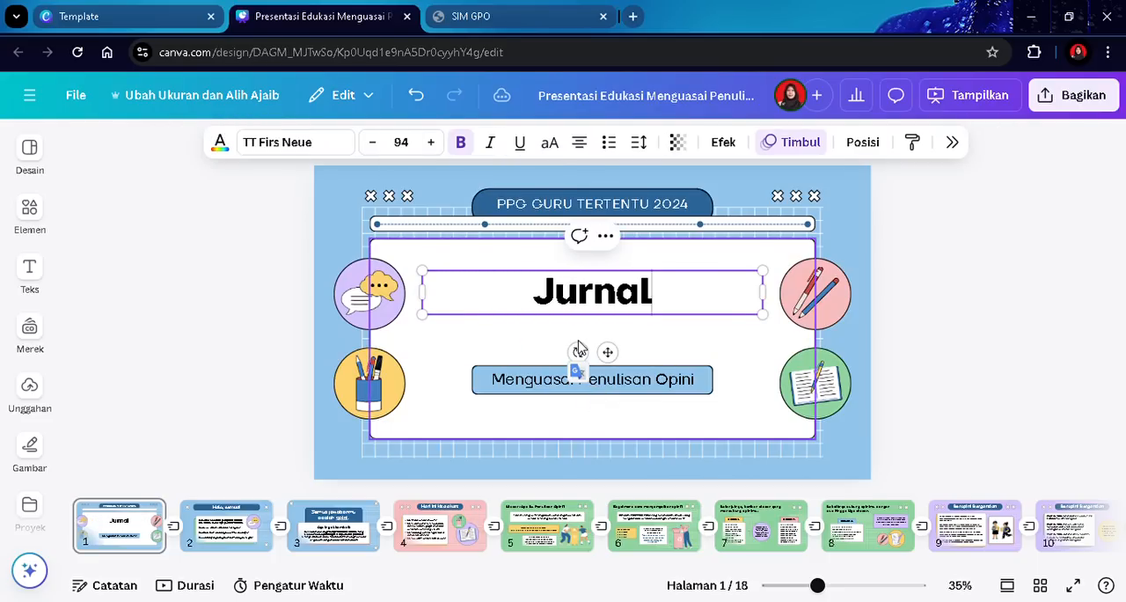
{"action": "type", "text": " Pembelaj"}
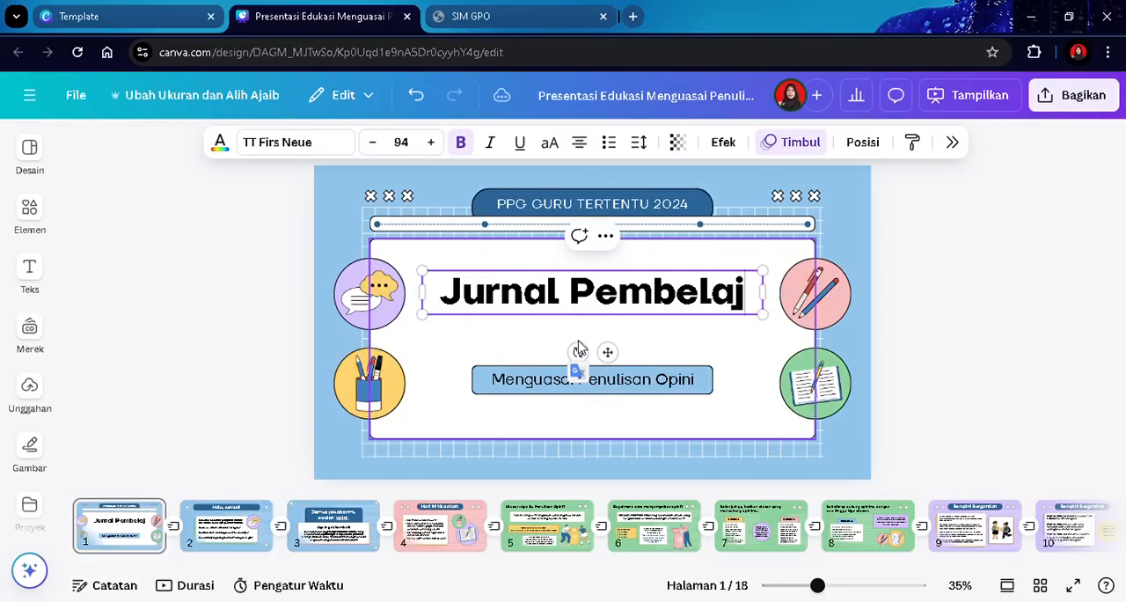
{"action": "type", "text": "aranku "}
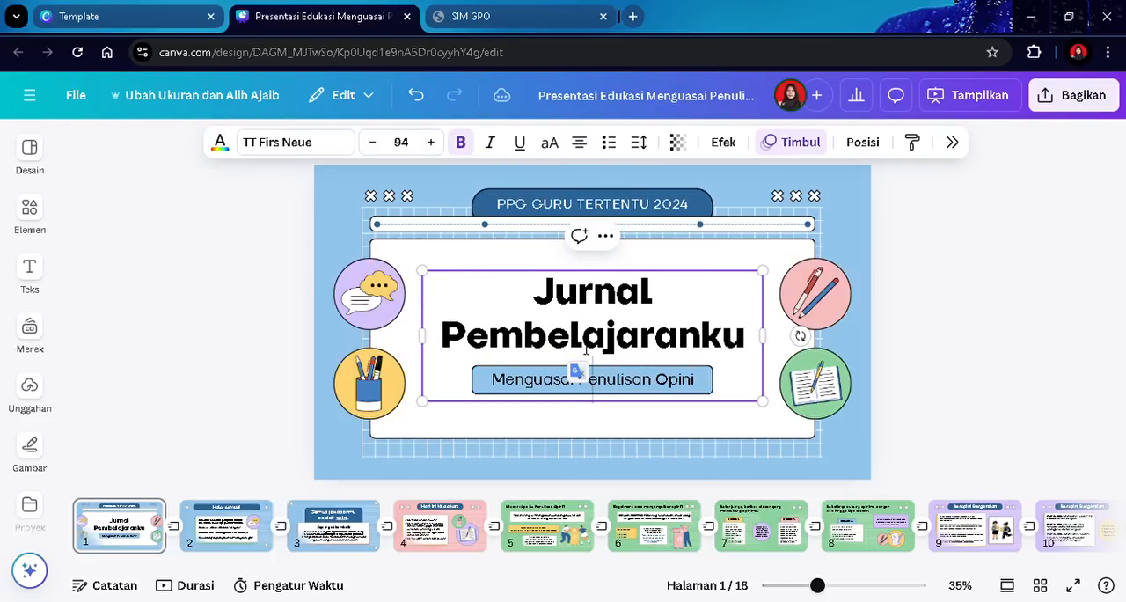
{"action": "type", "text": "Topik"}
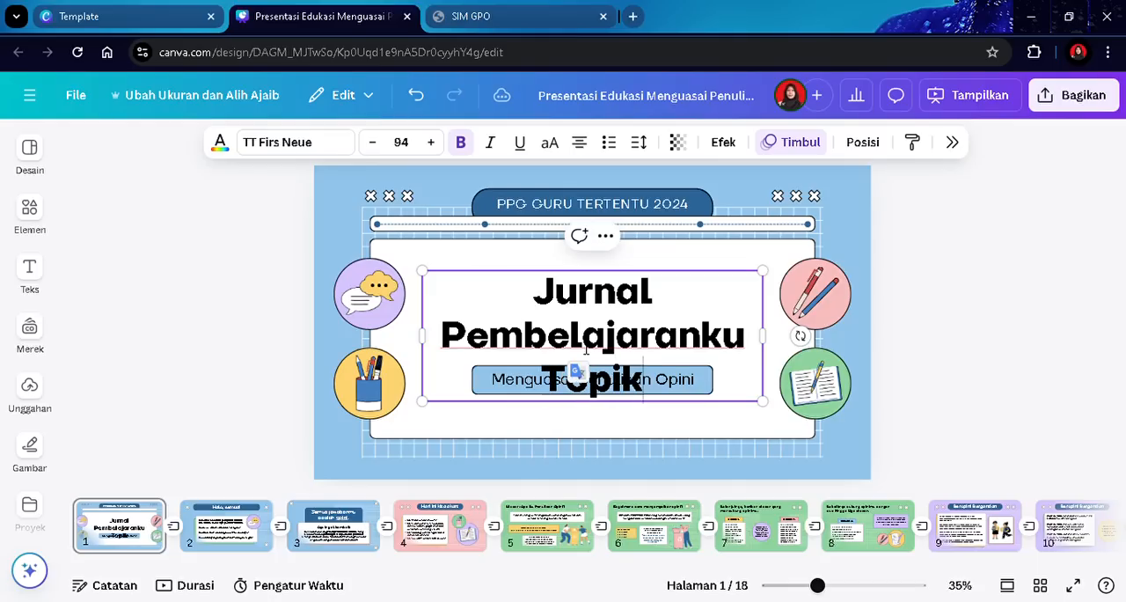
{"action": "type", "text": " 2"}
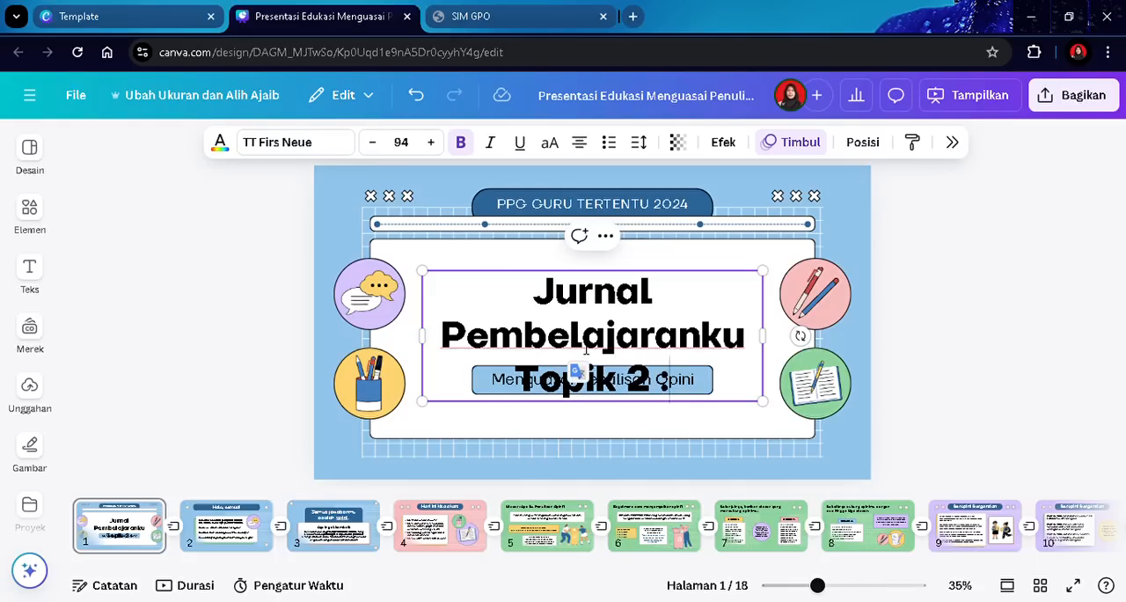
- Extend the main title with ': Pembelajaran Sosial Emosional'
{"action": "type", "text": ": Pemb"}
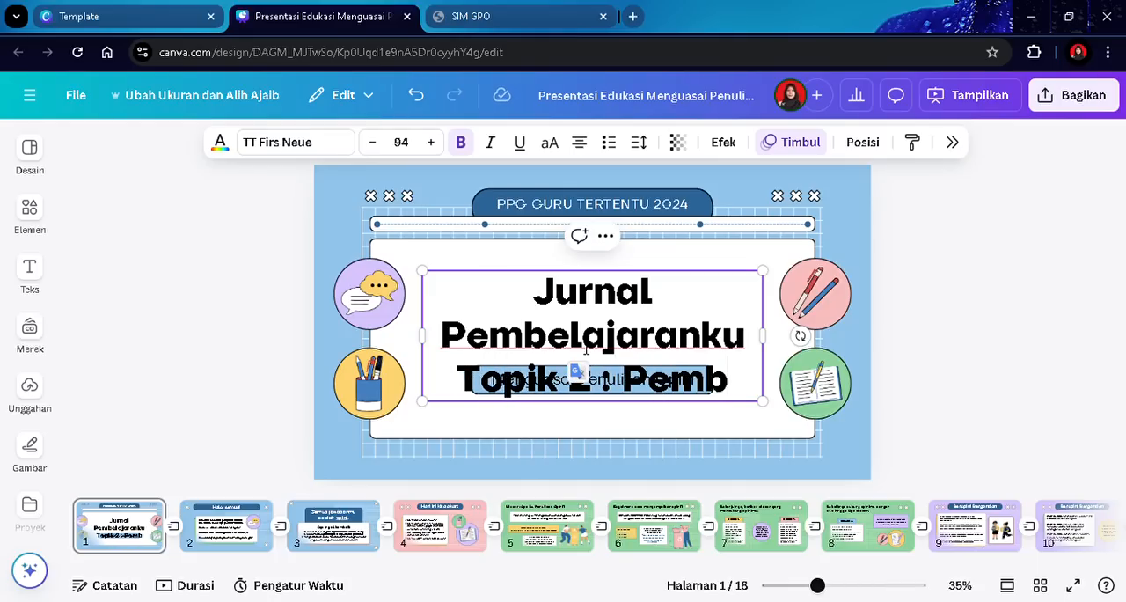
{"action": "type", "text": "el"}
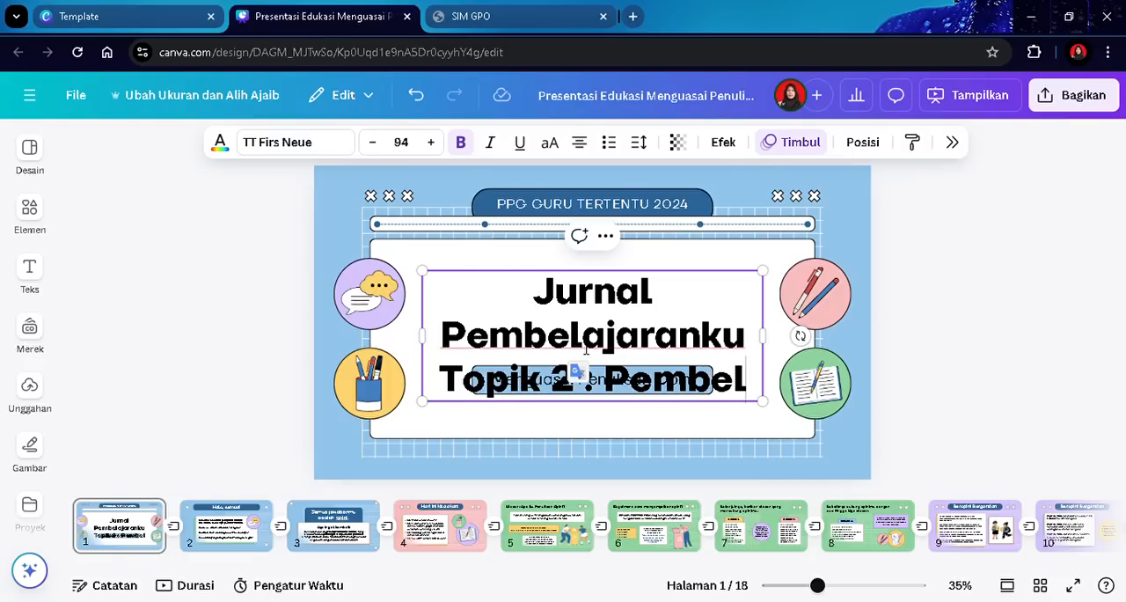
{"action": "type", "text": "ajaran Sosia d"}
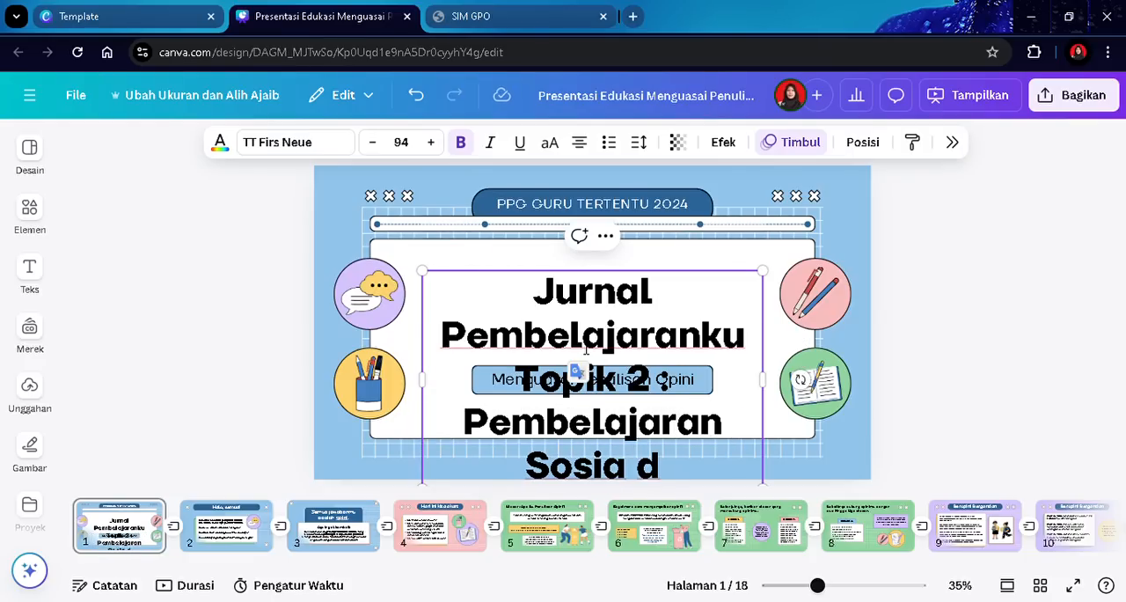
{"action": "key", "text": "BackSpace"}
{"action": "key", "text": "BackSpace"}
{"action": "type", "text": "l da"}
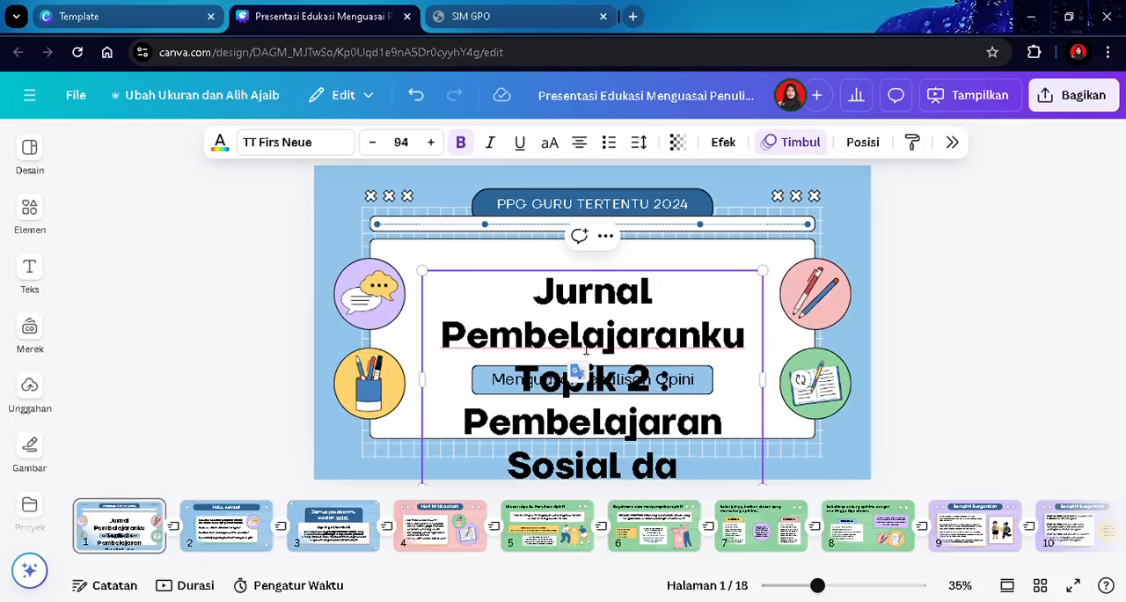
{"action": "key", "text": "BackSpace"}
{"action": "key", "text": "BackSpace"}
{"action": "type", "text": "Em"}
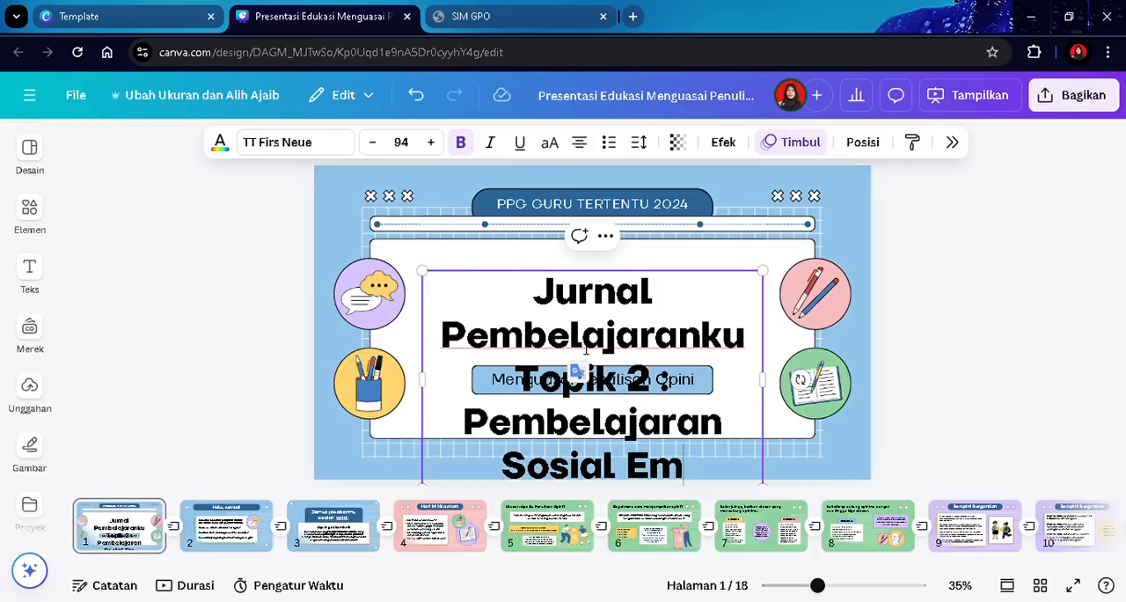
{"action": "type", "text": "osional"}
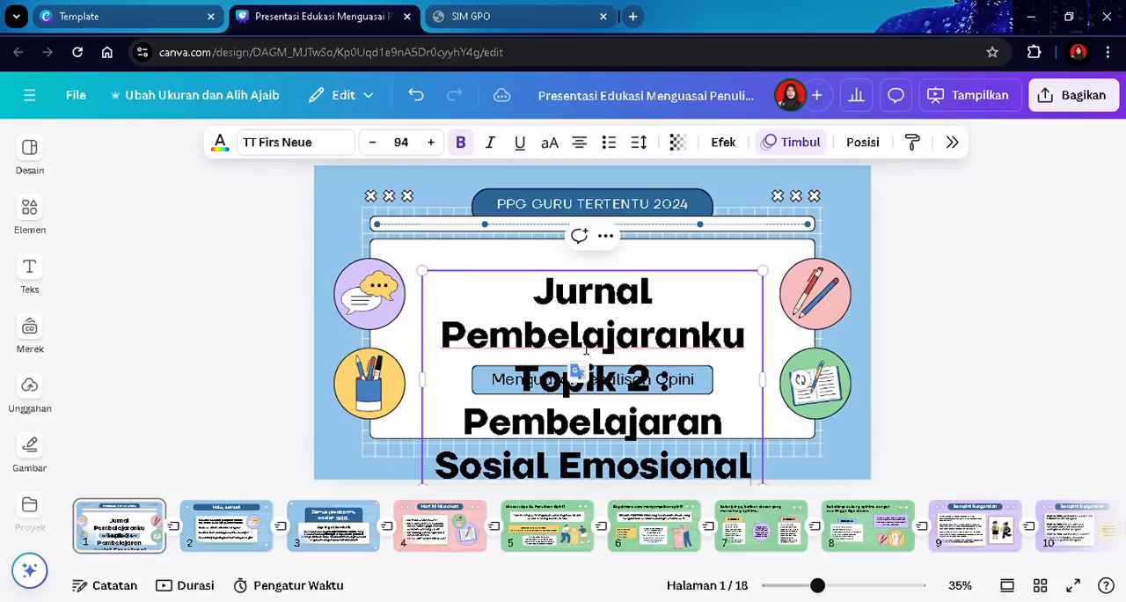
- Move the title box up and resize it so the text fits across the white card
{"action": "left_click", "coordinate": [1111, 388]}
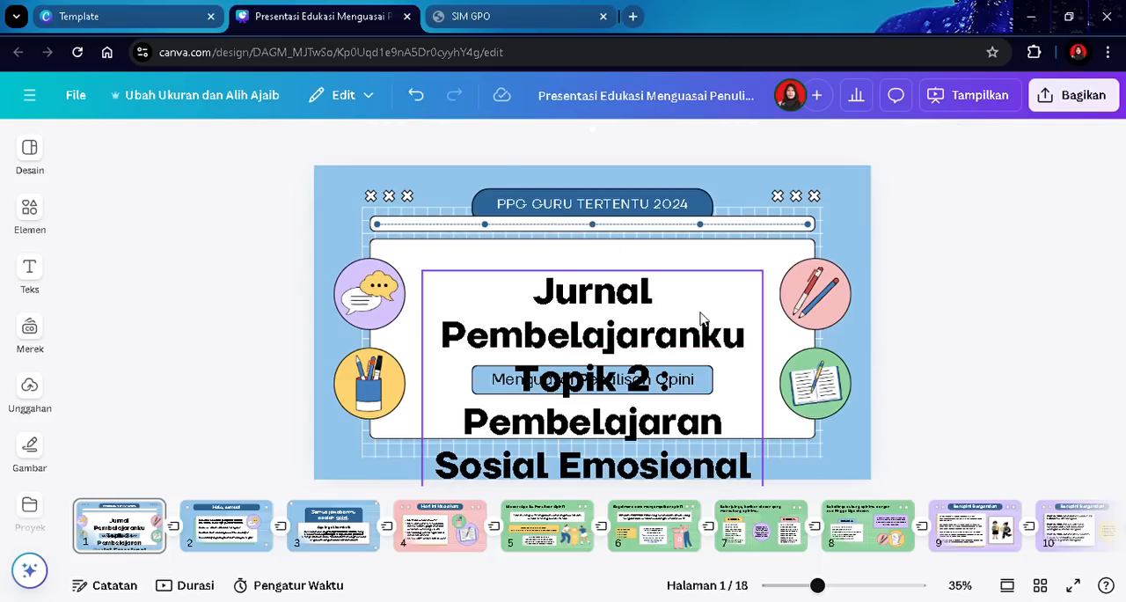
{"action": "left_click_drag", "start_coordinate": [637, 338], "coordinate": [619, 295]}
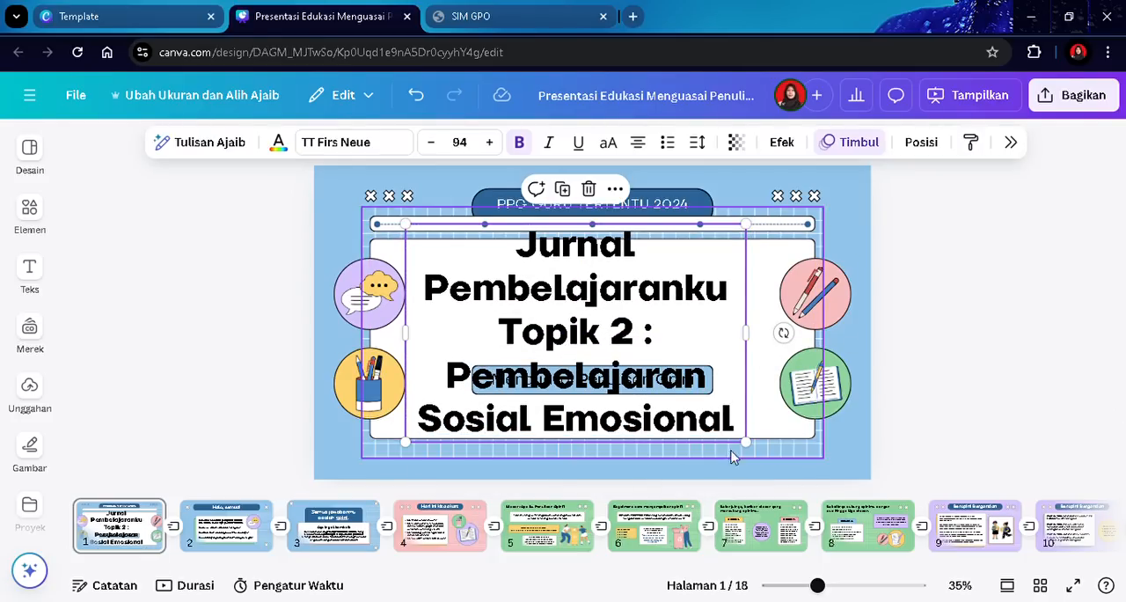
{"action": "left_click_drag", "start_coordinate": [753, 452], "coordinate": [618, 363]}
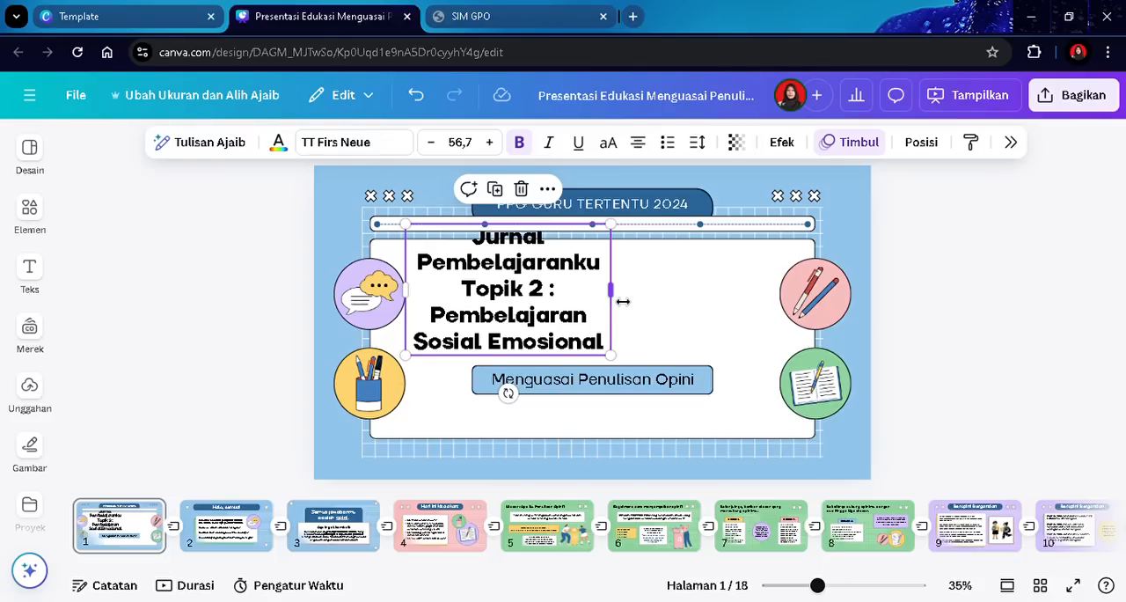
{"action": "left_click_drag", "start_coordinate": [622, 301], "coordinate": [789, 322]}
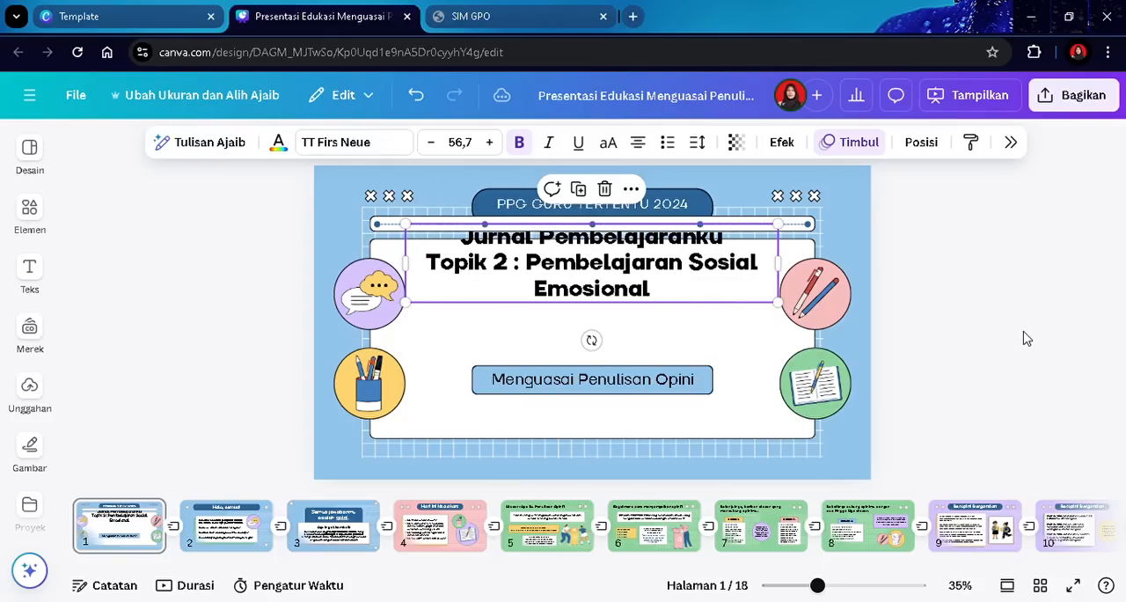
{"action": "left_click", "coordinate": [1024, 335]}
- Nudge the title box slightly down and left-align its text
{"action": "left_click_drag", "start_coordinate": [578, 254], "coordinate": [587, 283]}
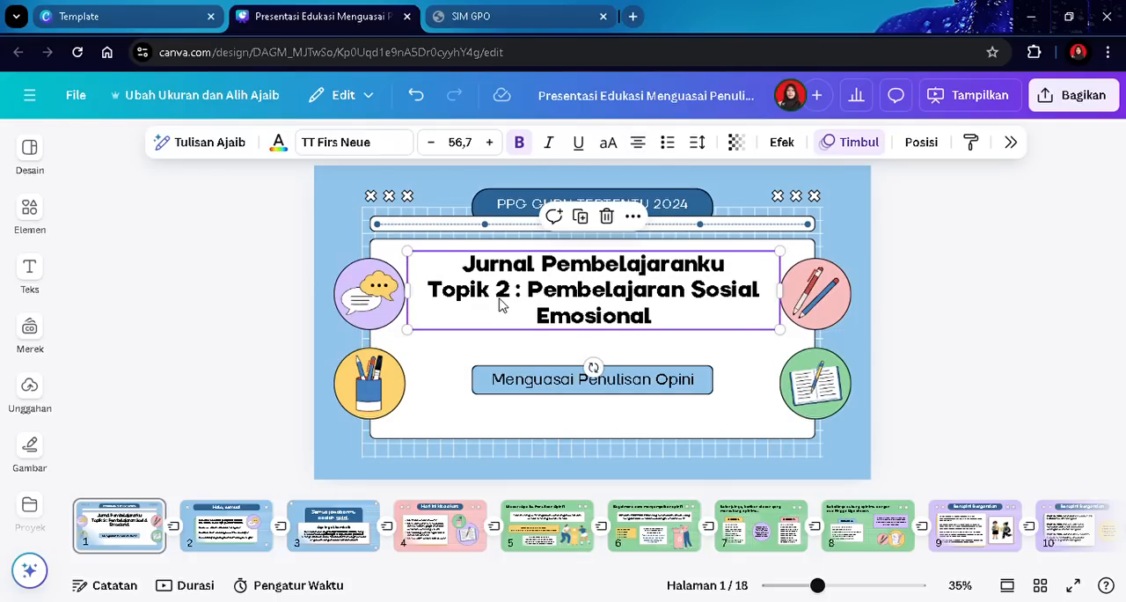
{"action": "left_click", "coordinate": [639, 143]}
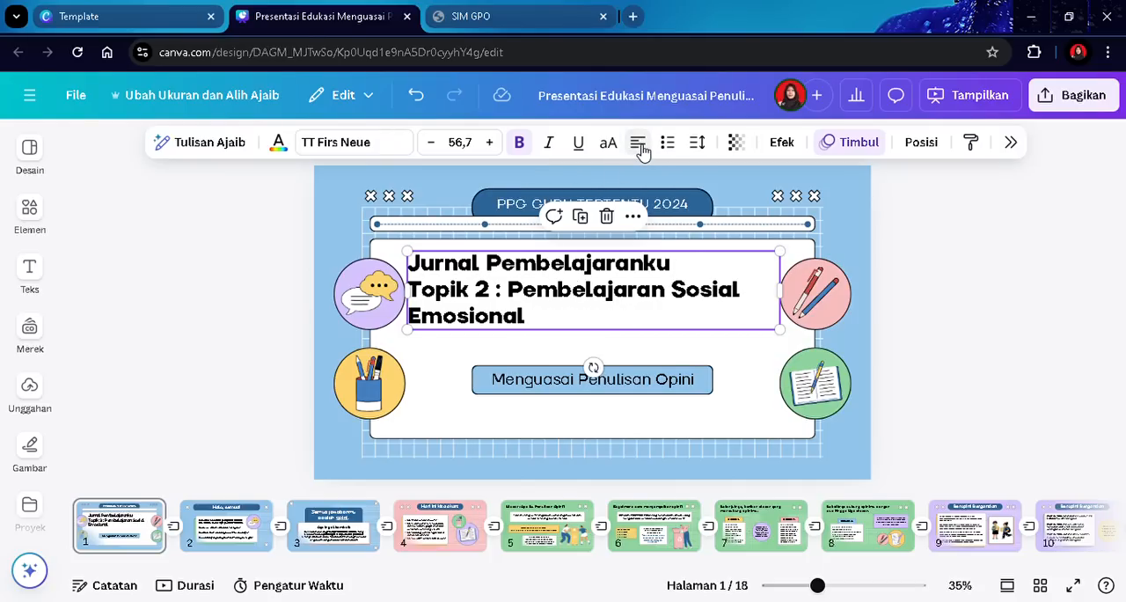
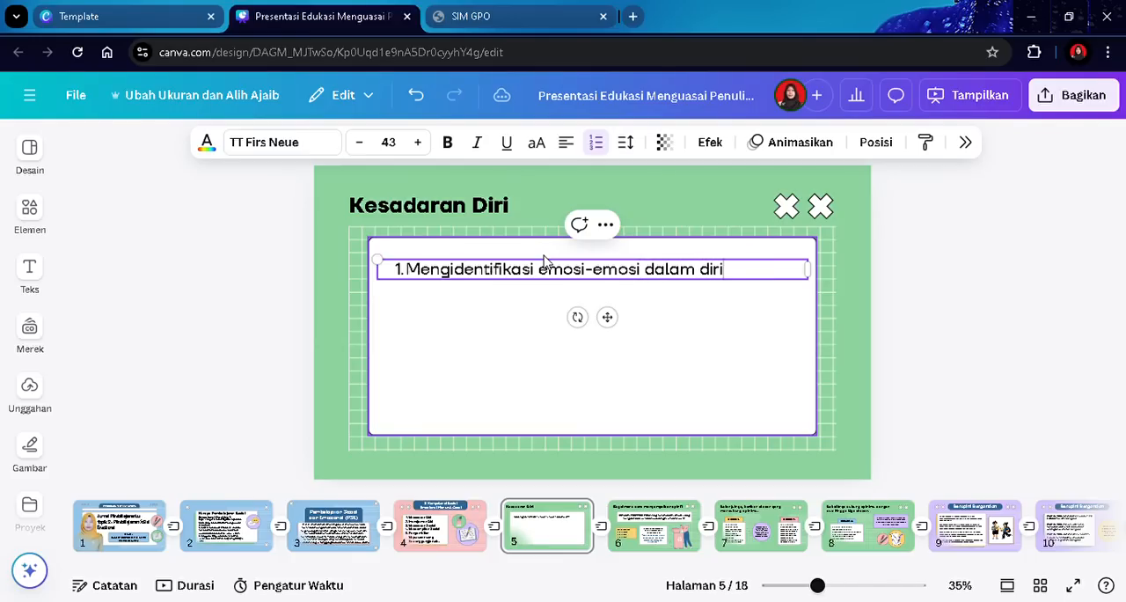
- Finish the first numbered point and add a second: 'Mengidentifikasi kekuatan/ aset diri dan budaya'
{"action": "type", "text": "i"}
{"action": "key", "text": "Return"}
{"action": "type", "text": "Meng"}
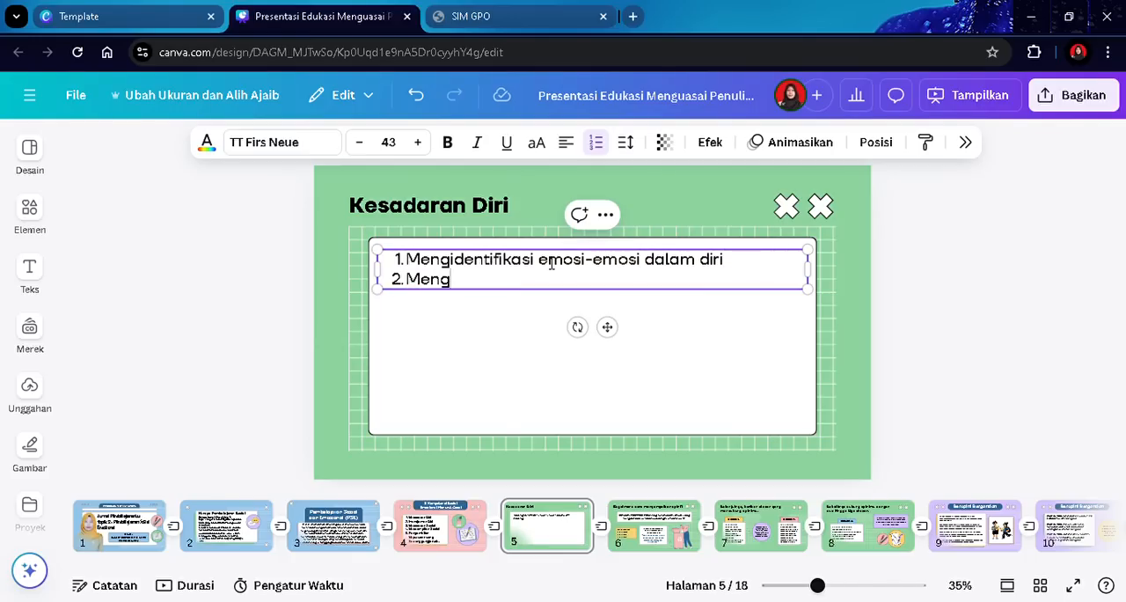
{"action": "type", "text": "identifika"}
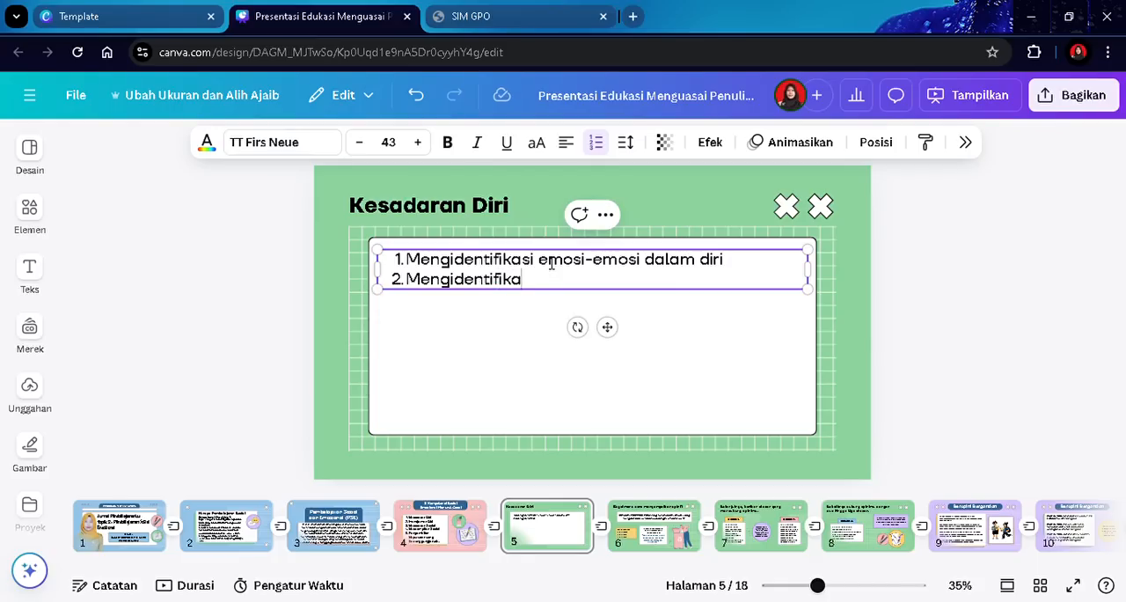
{"action": "type", "text": "si kekuat"}
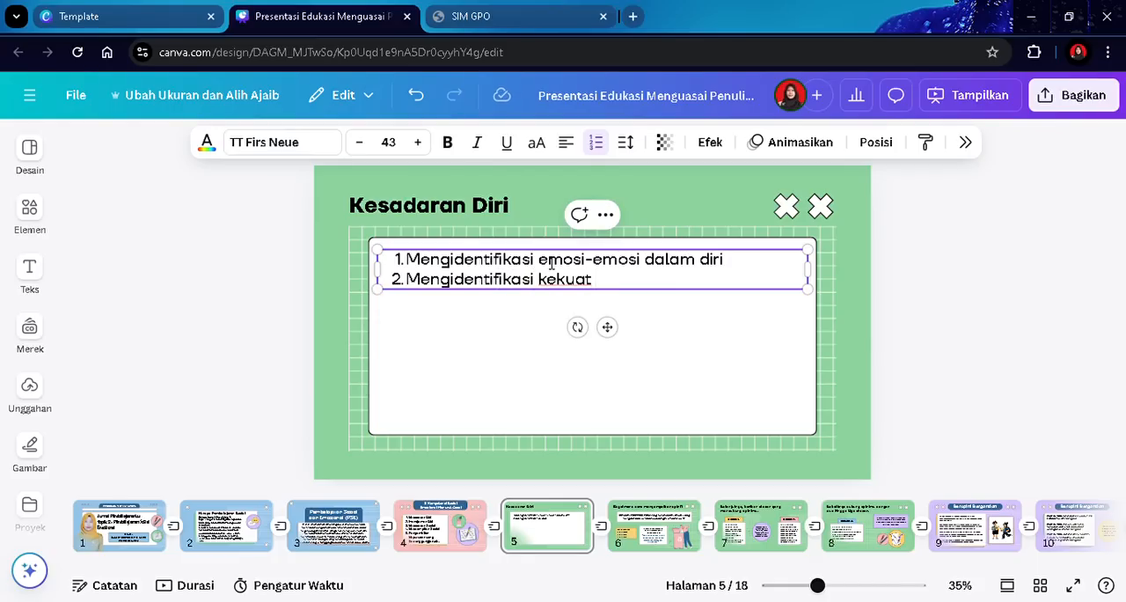
{"action": "type", "text": " an/ aset"}
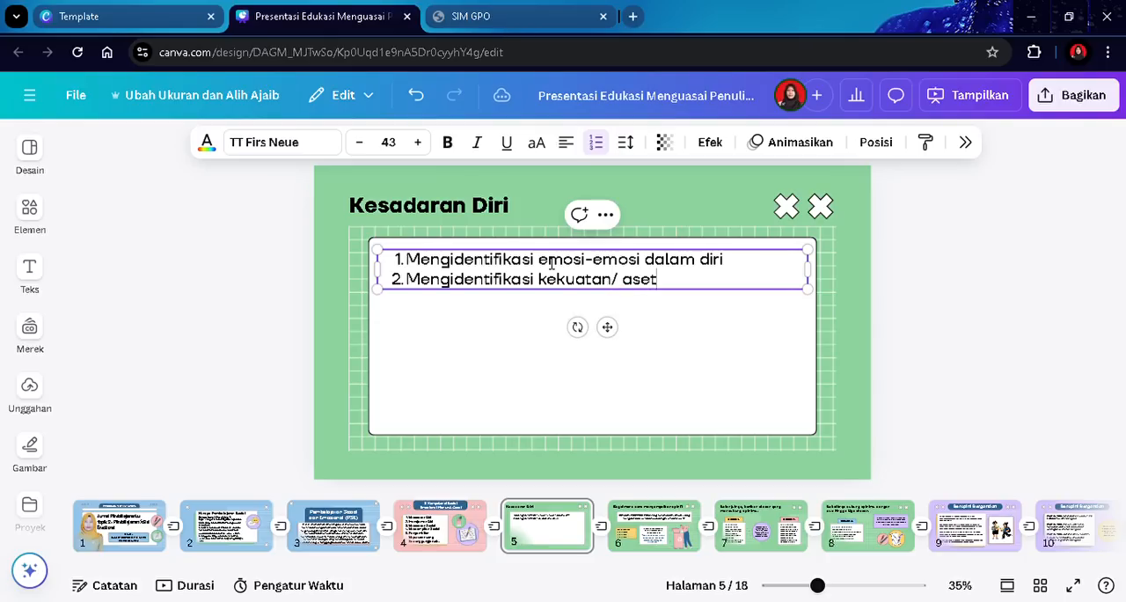
{"action": "type", "text": " diri dan bd"}
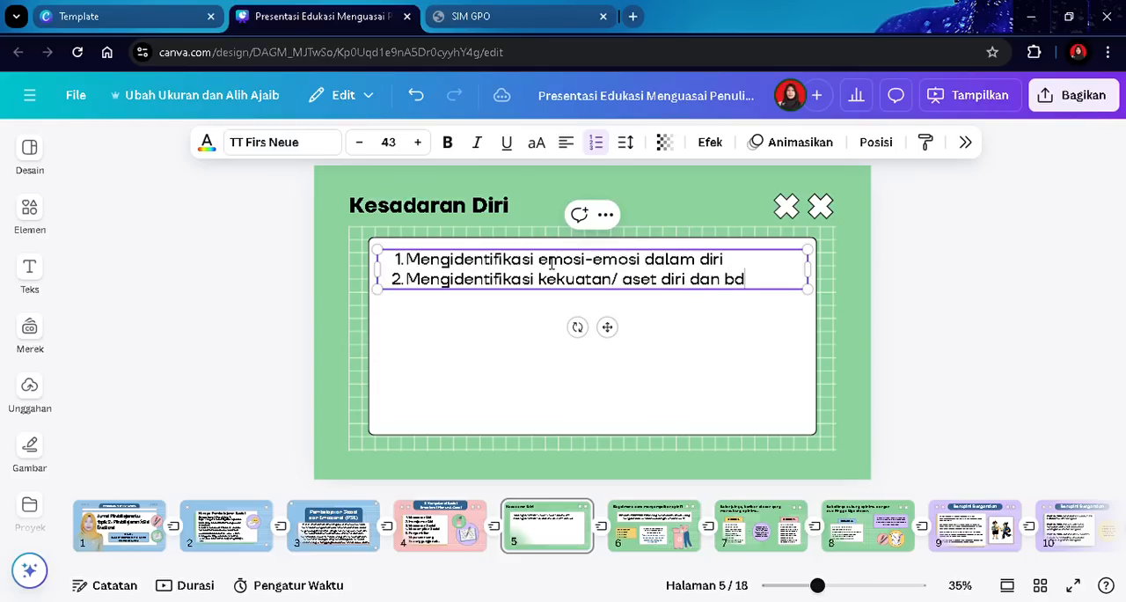
{"action": "key", "text": "BackSpace"}
{"action": "type", "text": "udaya"}
{"action": "key", "text": "Return"}
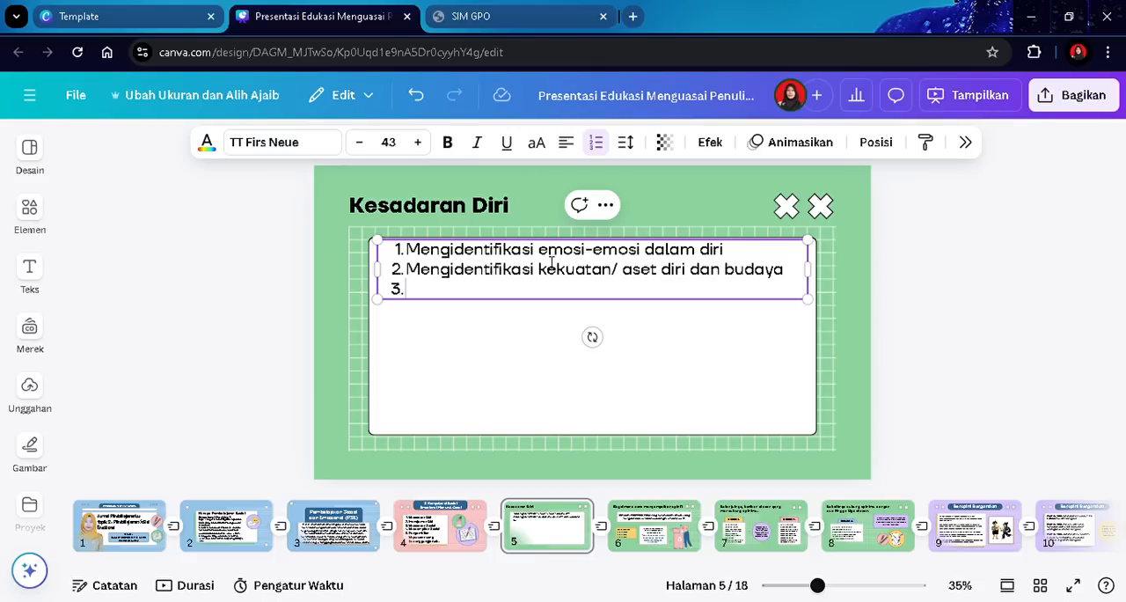
- Add the third point 'Dapat menggabungkan identitas pribadi sosial' to the numbered list
{"action": "type", "text": "Dpat"}
{"action": "key", "text": "BackSpace"}
{"action": "key", "text": "BackSpace"}
{"action": "type", "text": "apat mengga"}
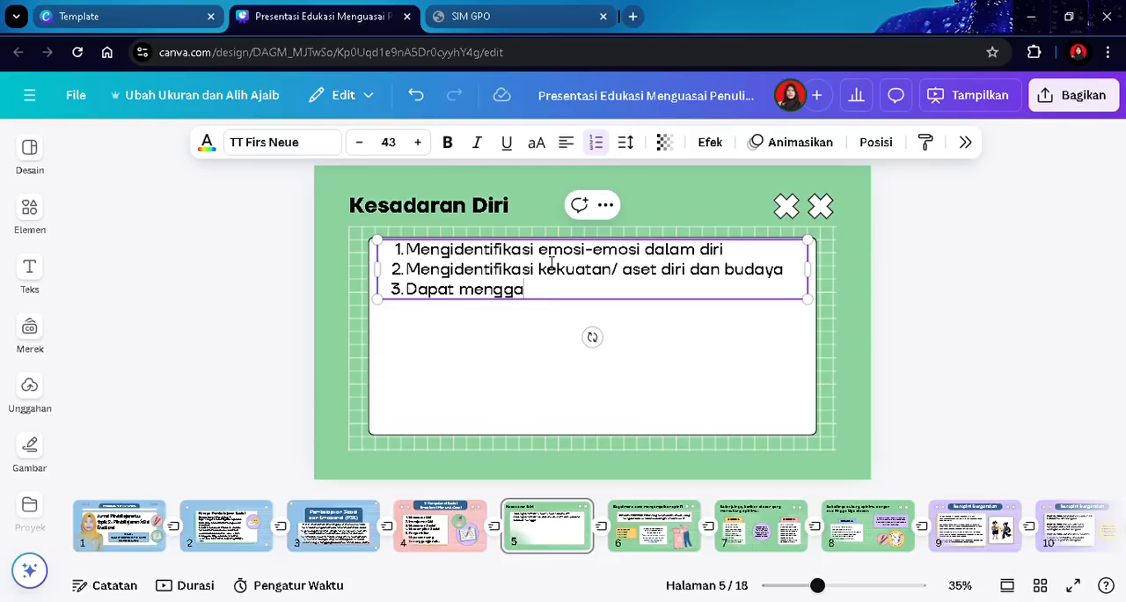
{"action": "type", "text": "bungkan identitas"}
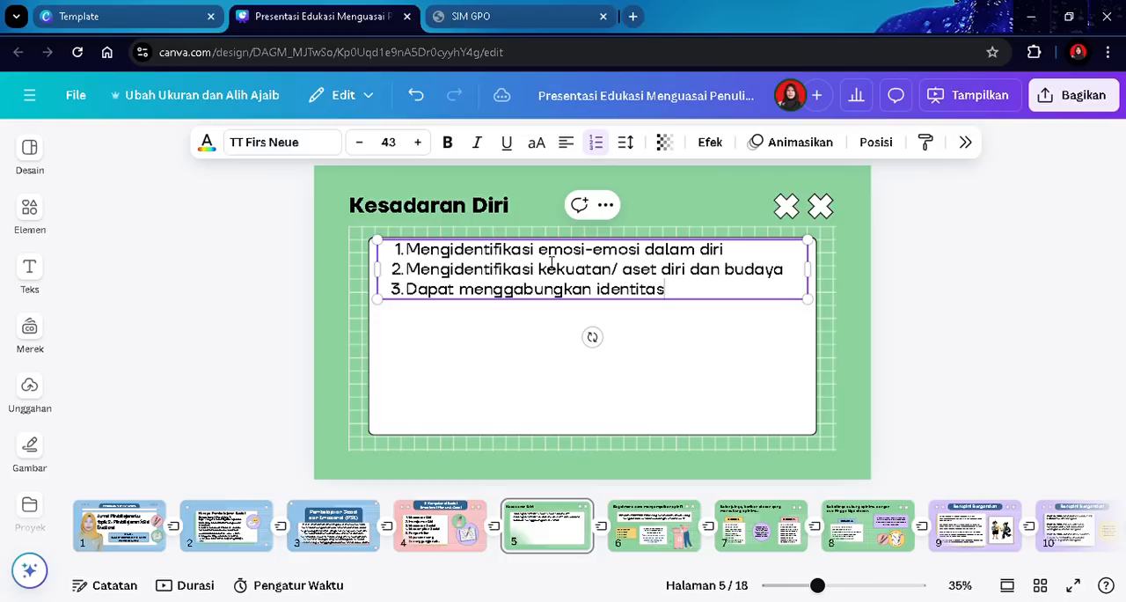
{"action": "type", "text": " pribadi"}
{"action": "key", "text": "Return"}
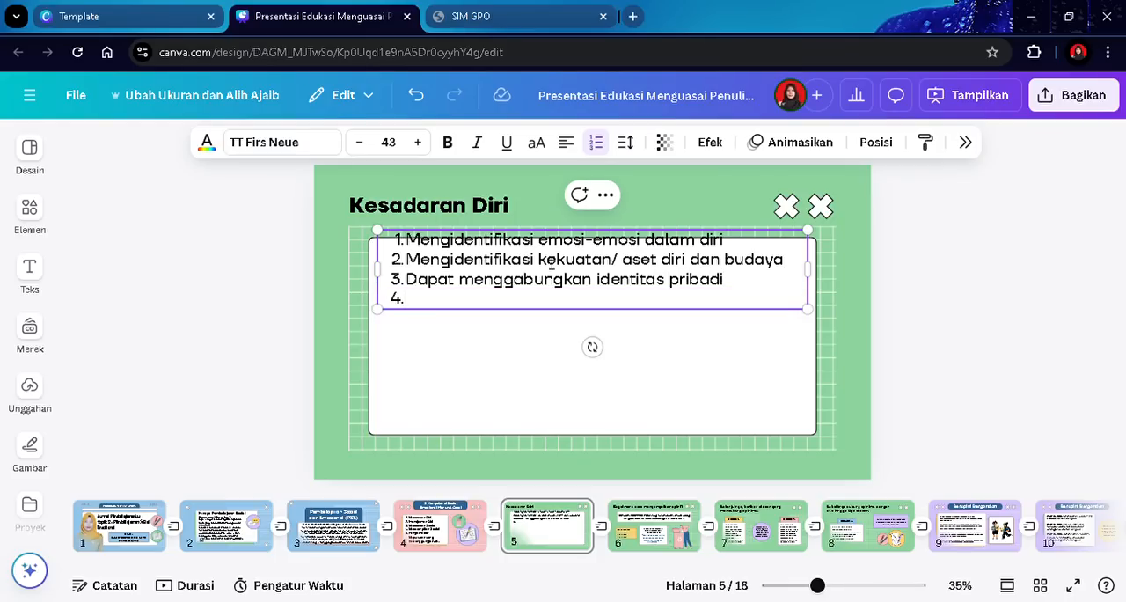
{"action": "key", "text": "BackSpace"}
{"action": "type", "text": "soail"}
{"action": "key", "text": "BackSpace"}
{"action": "key", "text": "BackSpace"}
{"action": "type", "text": "sial"}
{"action": "key", "text": "Return"}
- Add the fourth point 'Menunjukkan integritas dan kejujuran' to the list
{"action": "type", "text": "Menu"}
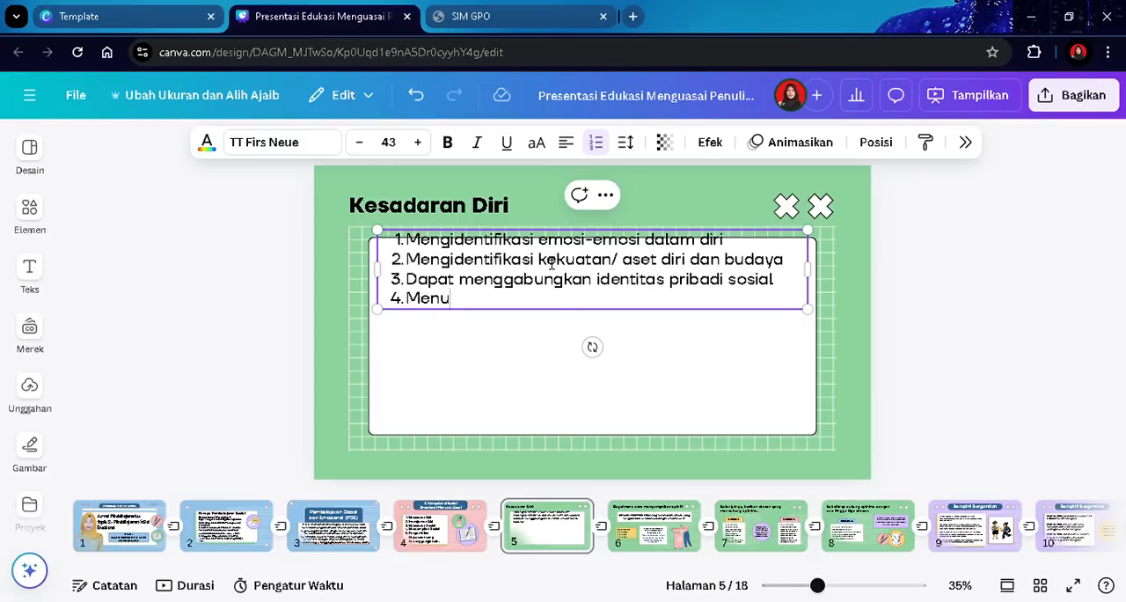
{"action": "key", "text": "BackSpace"}
{"action": "type", "text": "unjukkan integritas"}
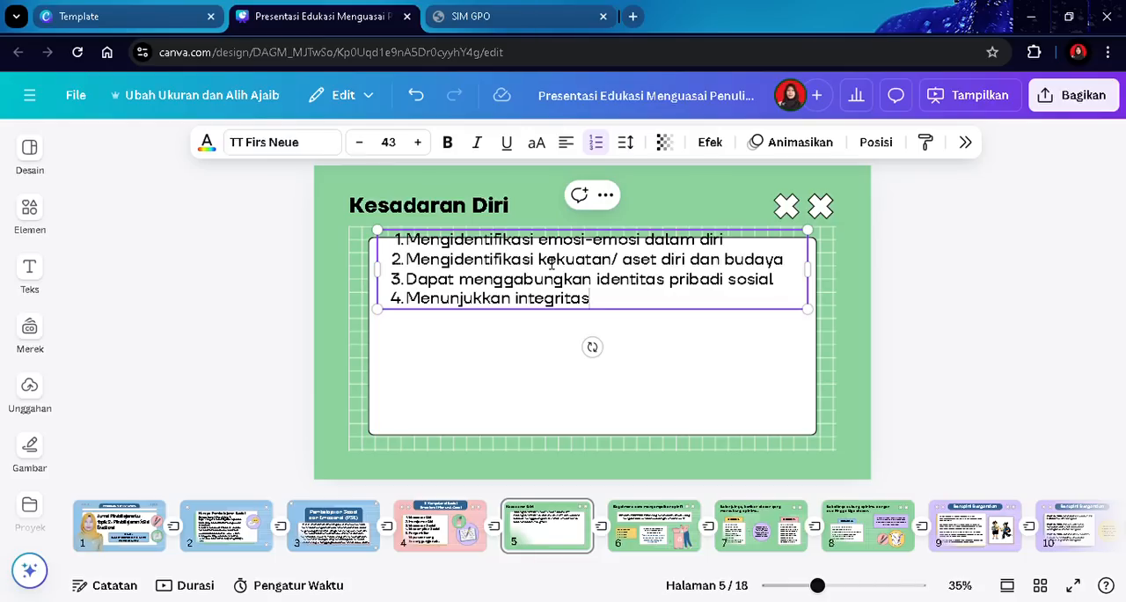
{"action": "type", "text": " dan kejujuran"}
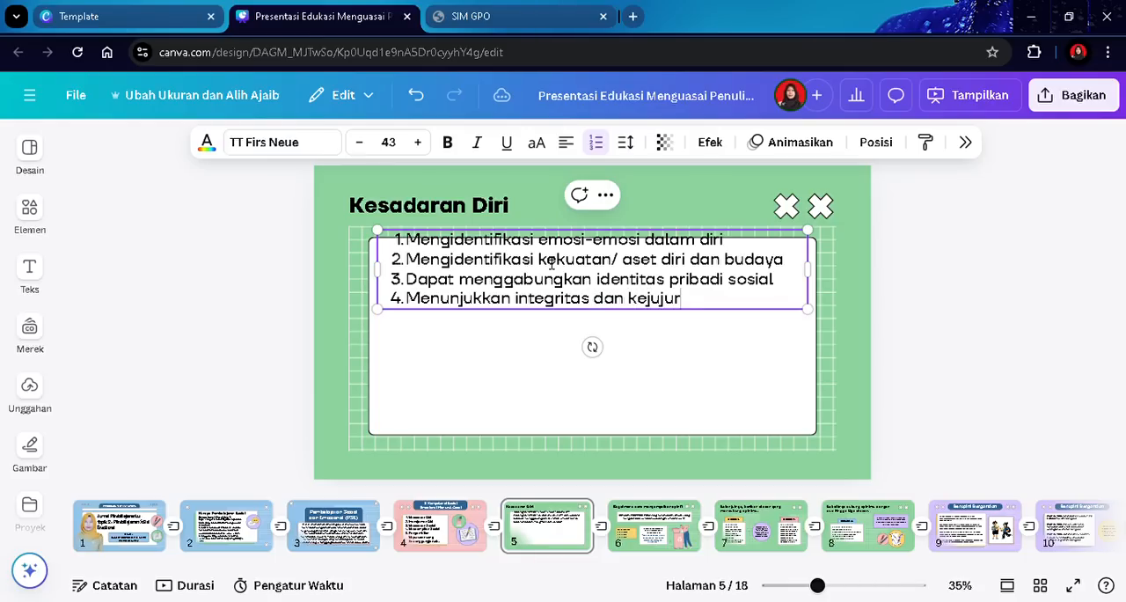
{"action": "key", "text": "Return"}
- Add the fifth point 'Dapat menghubungkan perasaan, pikiran dan nilai-nilai' to the list
{"action": "type", "text": "Dpa"}
{"action": "key", "text": "BackSpace"}
{"action": "key", "text": "BackSpace"}
{"action": "type", "text": "a"}
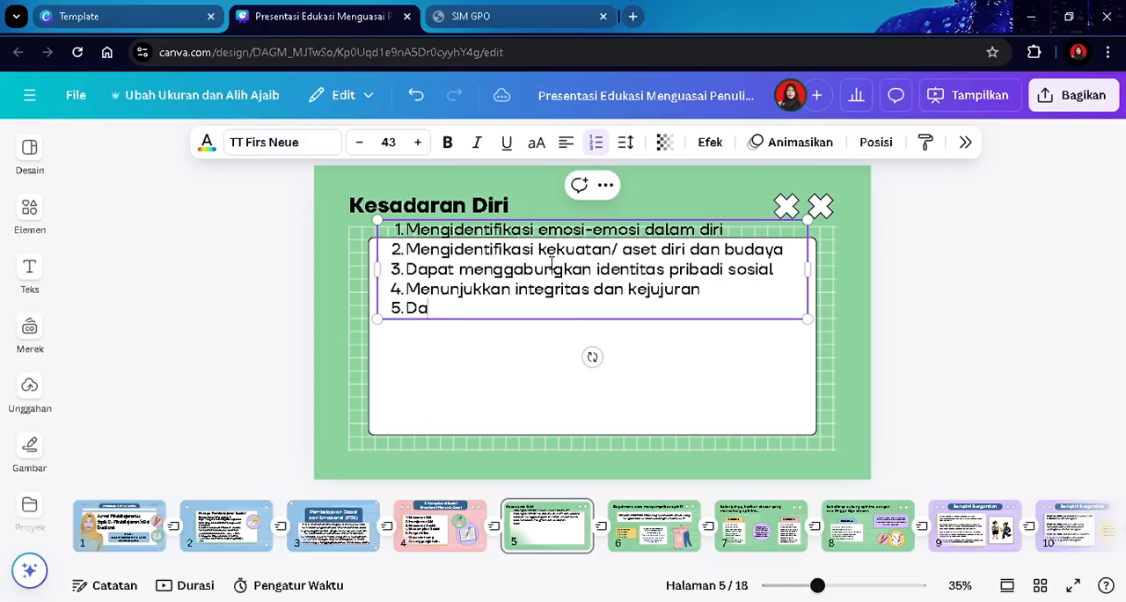
{"action": "type", "text": "pat menghubunga"}
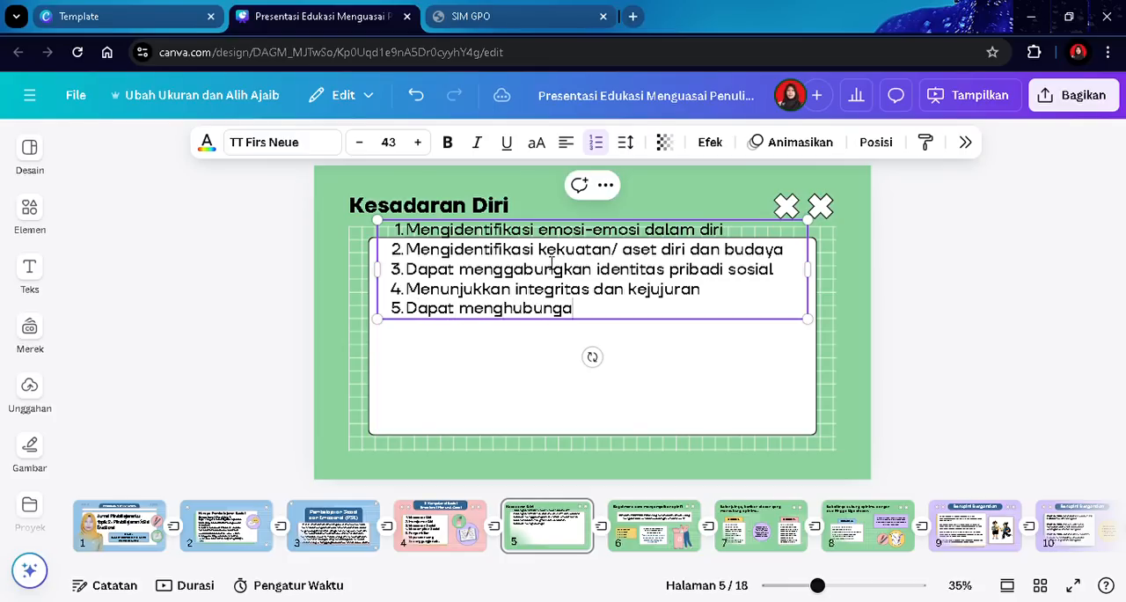
{"action": "key", "text": "BackSpace"}
{"action": "type", "text": "kan perasa"}
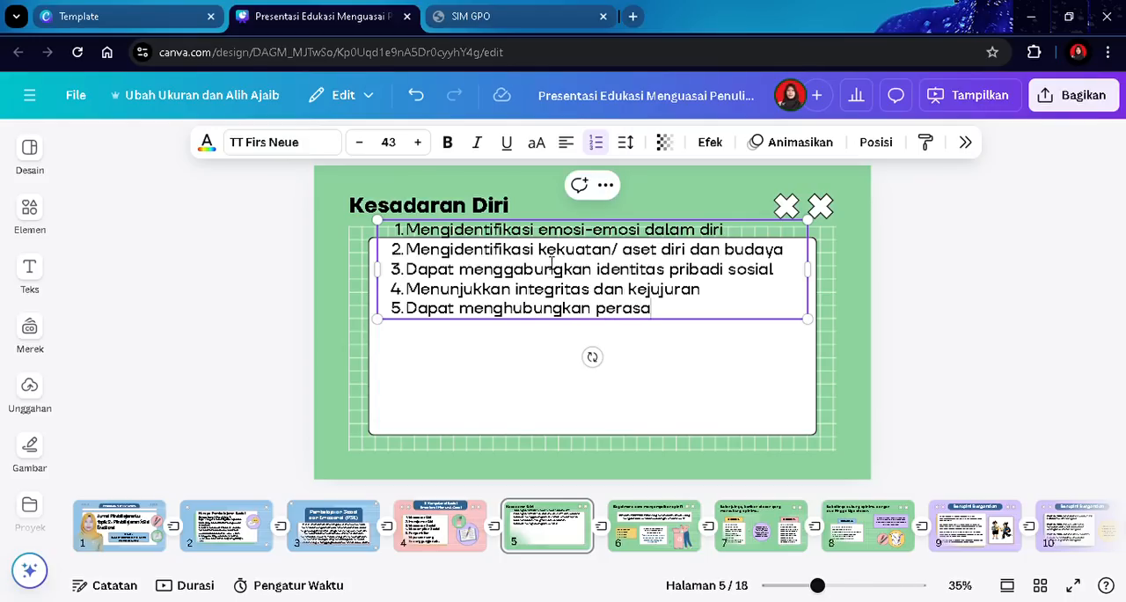
{"action": "type", "text": "an, pikiran dan nilai-nilai"}
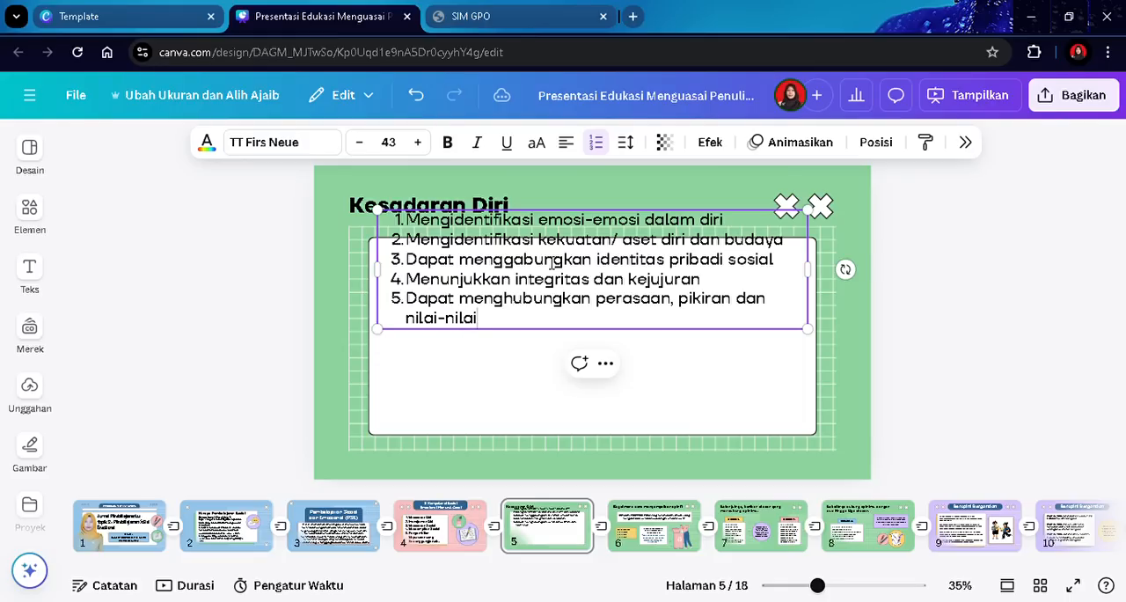
{"action": "key", "text": "Return"}
- Add the points 'Memupuk efikasi diri' and 'Memiliki pola pikir bertumbuh' to finish the list
{"action": "type", "text": "Memupuk"}
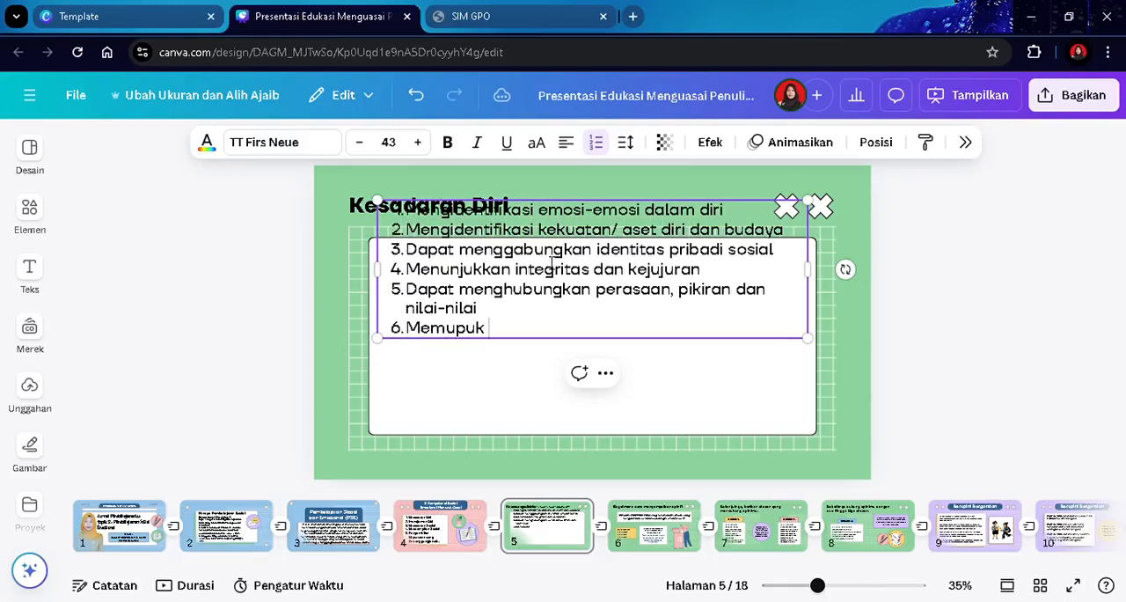
{"action": "type", "text": " efikasi diri"}
{"action": "key", "text": "Return"}
{"action": "type", "text": "Memiliki "}
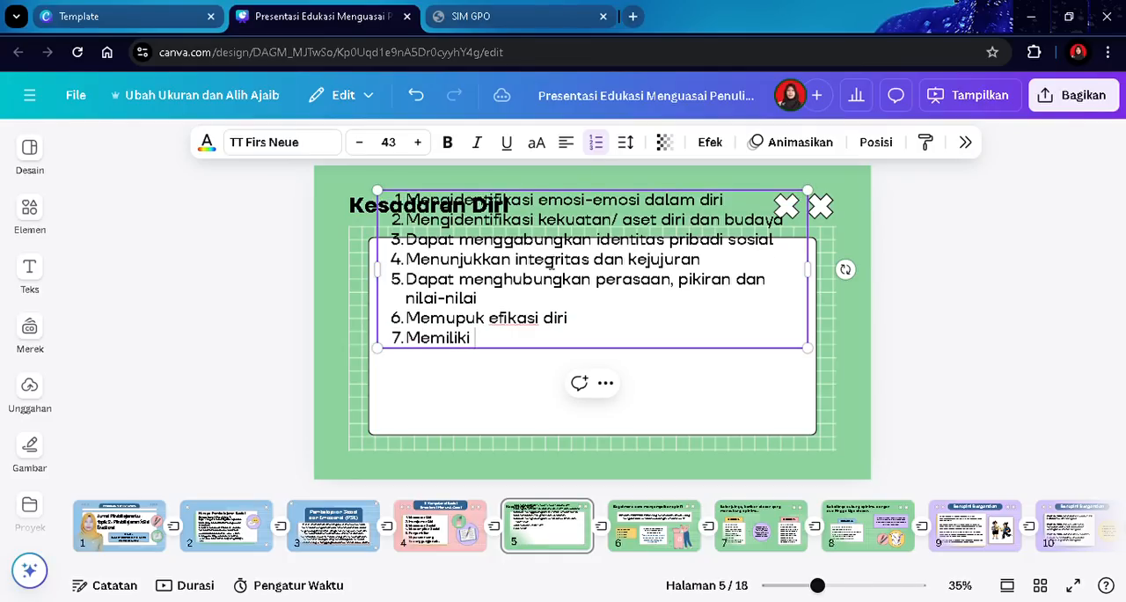
{"action": "type", "text": "pola pikir bertumbuh"}
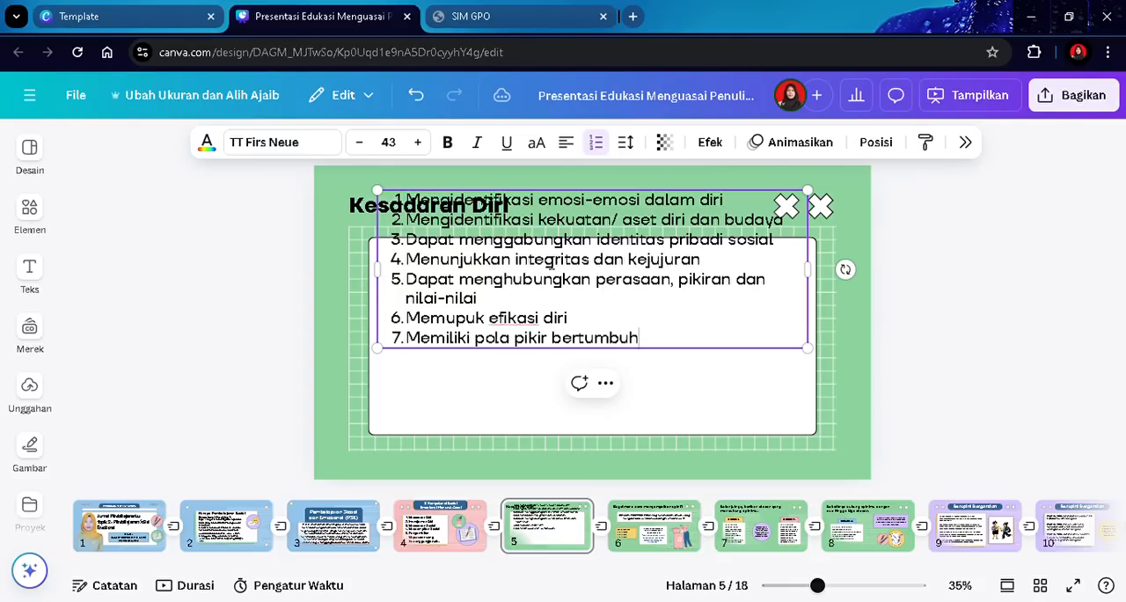
- Move the list box down into the white card and set its font size to 46
{"action": "left_click_drag", "start_coordinate": [561, 269], "coordinate": [556, 323]}
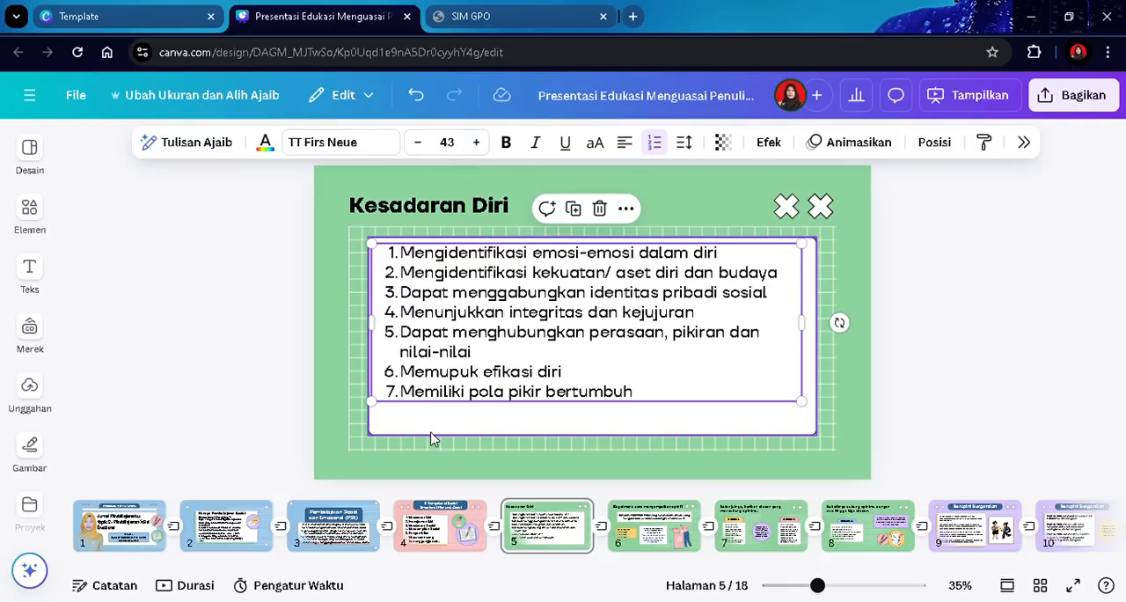
{"action": "left_click", "coordinate": [476, 142]}
{"action": "left_click", "coordinate": [476, 142]}
{"action": "left_click", "coordinate": [476, 143]}
{"action": "left_click", "coordinate": [476, 143]}
{"action": "left_click", "coordinate": [476, 142]}
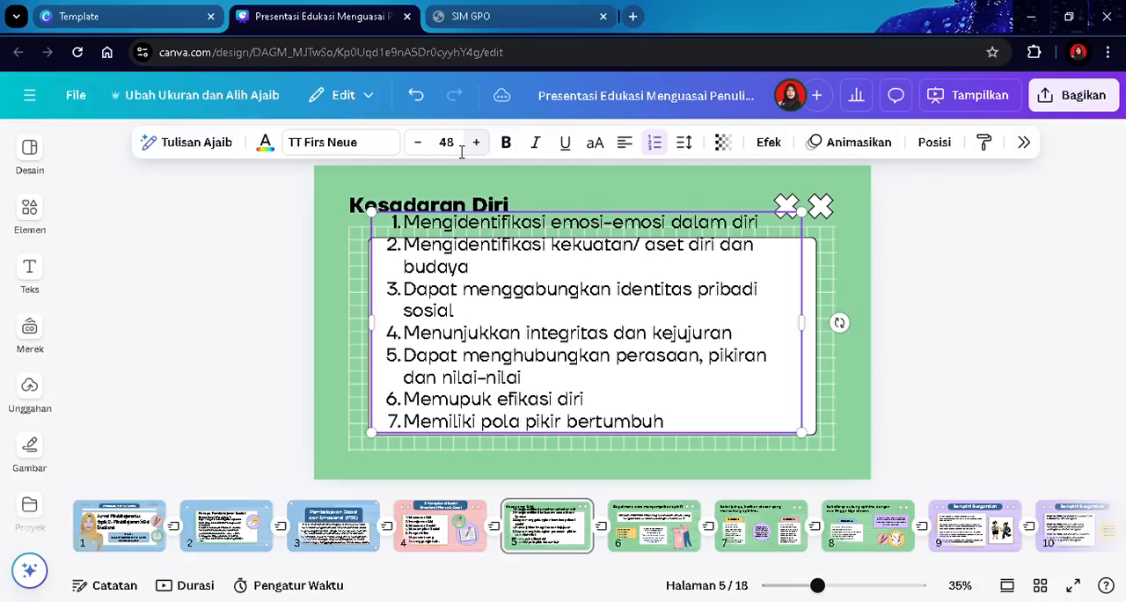
{"action": "left_click", "coordinate": [419, 144]}
{"action": "left_click", "coordinate": [419, 144]}
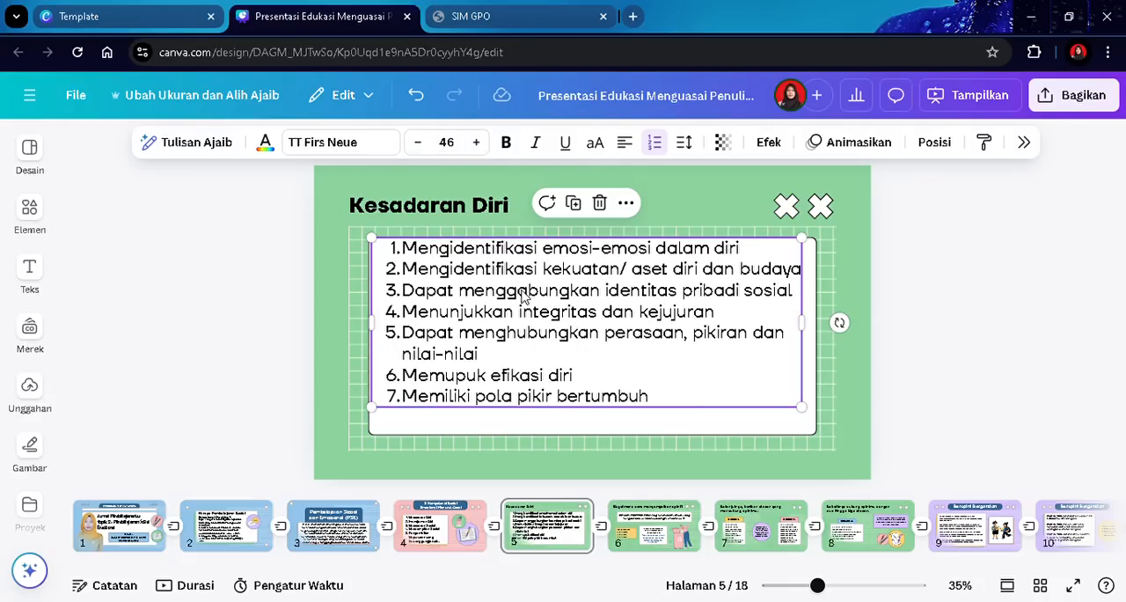
{"action": "left_click", "coordinate": [957, 342]}
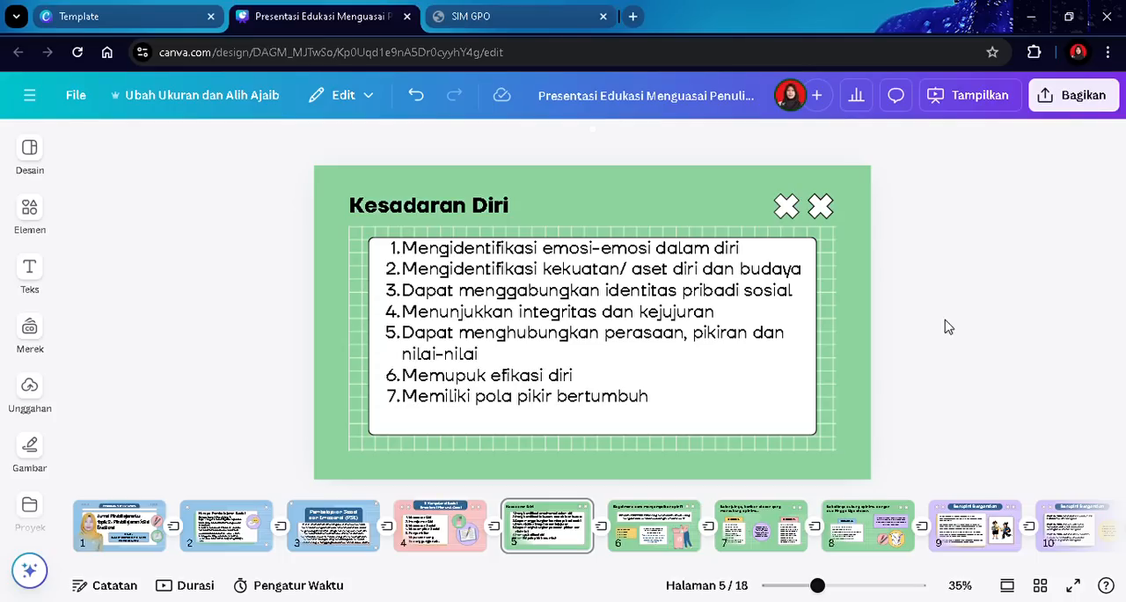
- On slide 6, delete the yellow box, text boxes, connector line and recycling illustration below the intro card
{"action": "left_click", "coordinate": [653, 526]}
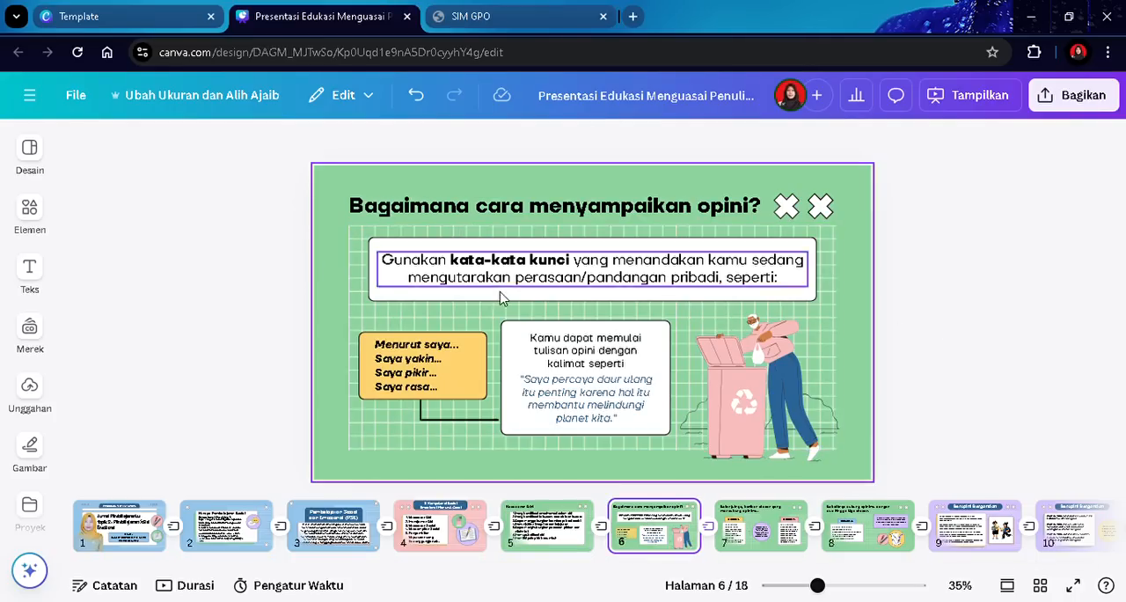
{"action": "left_click", "coordinate": [440, 360]}
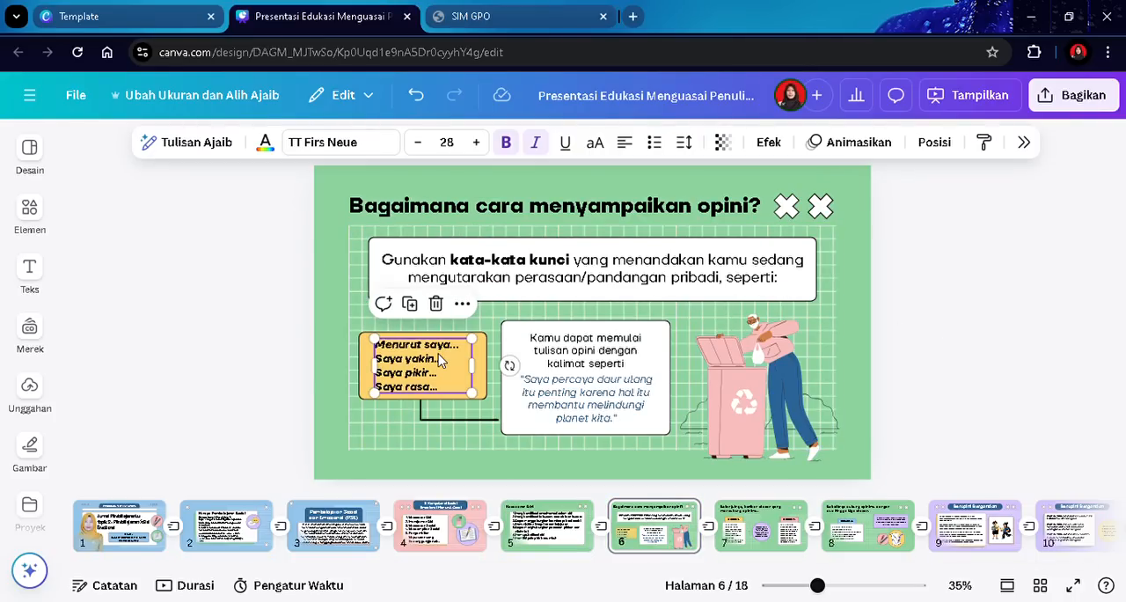
{"action": "key", "text": "Delete"}
{"action": "left_click", "coordinate": [433, 364]}
{"action": "key", "text": "Delete"}
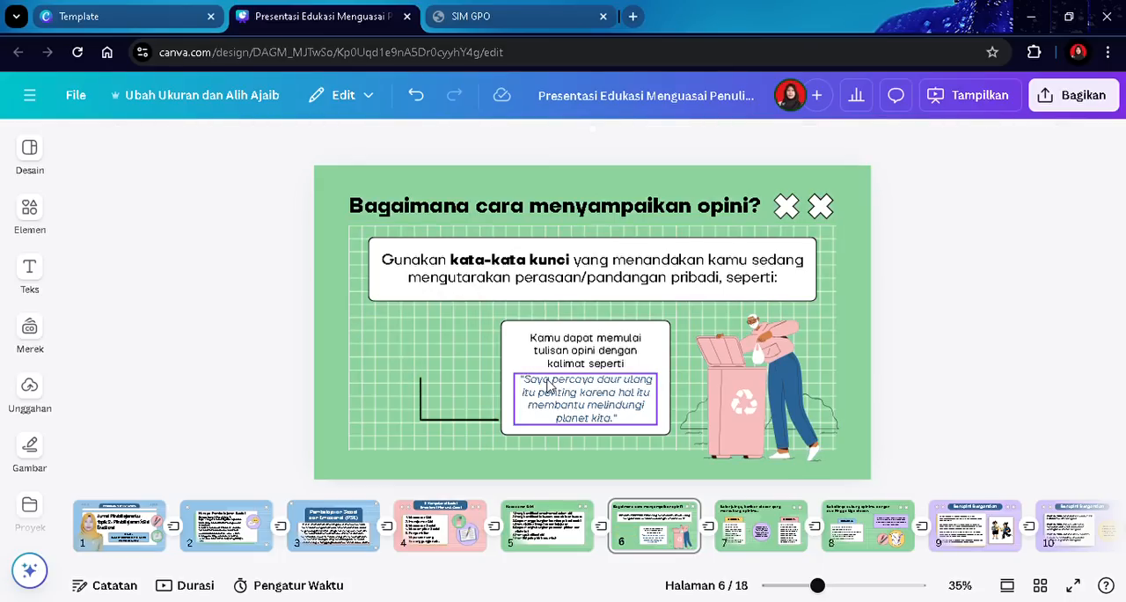
{"action": "left_click", "coordinate": [567, 396]}
{"action": "key", "text": "Delete"}
{"action": "left_click", "coordinate": [560, 349]}
{"action": "key", "text": "Delete"}
{"action": "left_click", "coordinate": [561, 366]}
{"action": "key", "text": "Delete"}
{"action": "left_click", "coordinate": [459, 417]}
{"action": "key", "text": "Delete"}
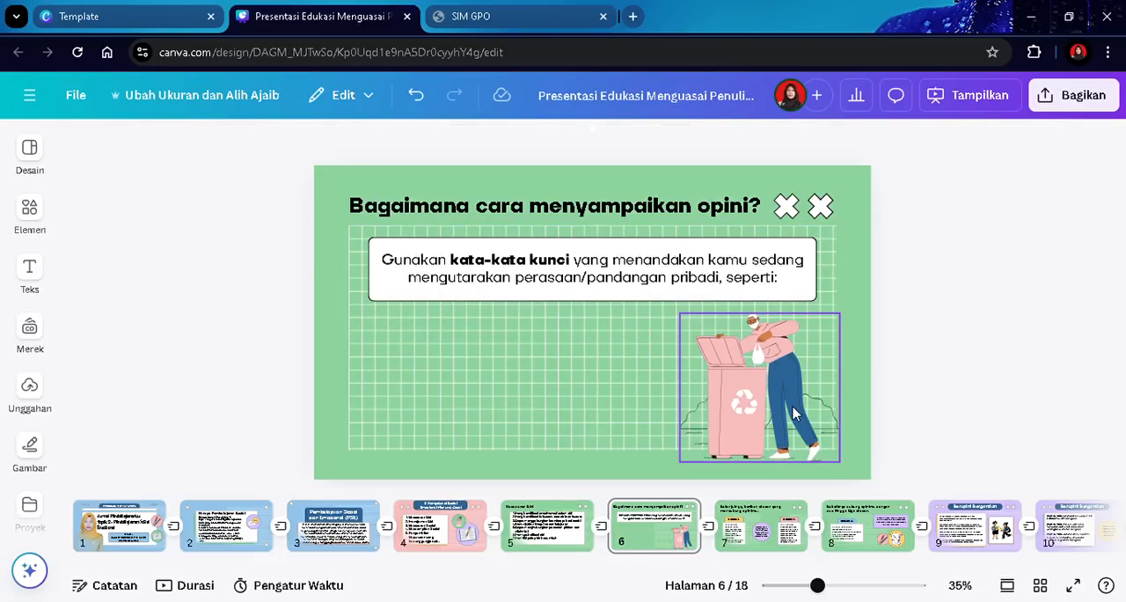
{"action": "left_click", "coordinate": [741, 392]}
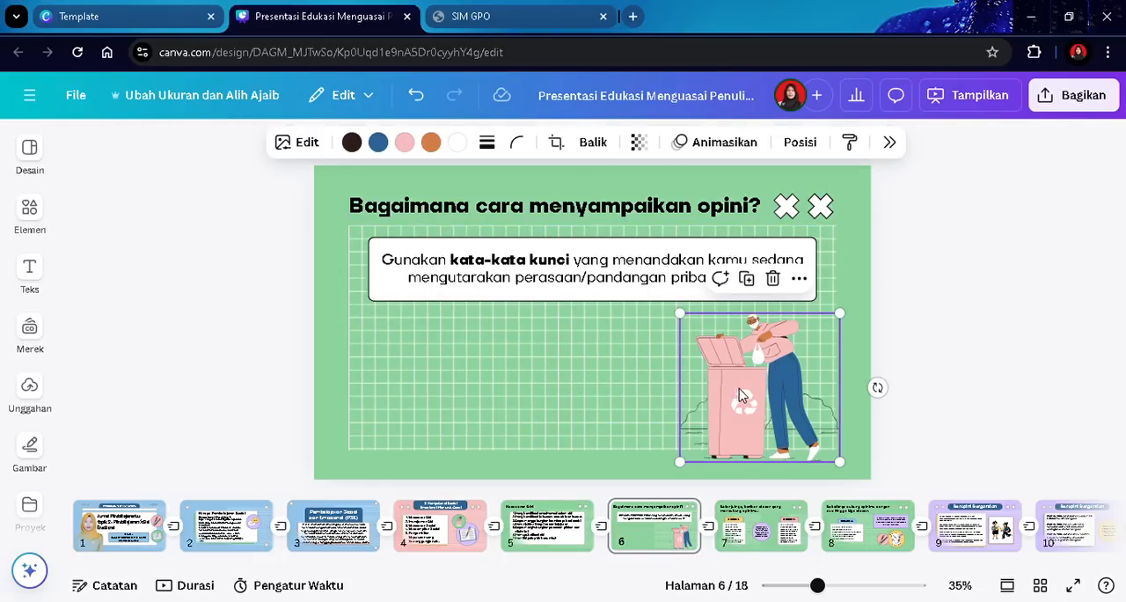
{"action": "left_click", "coordinate": [773, 278]}
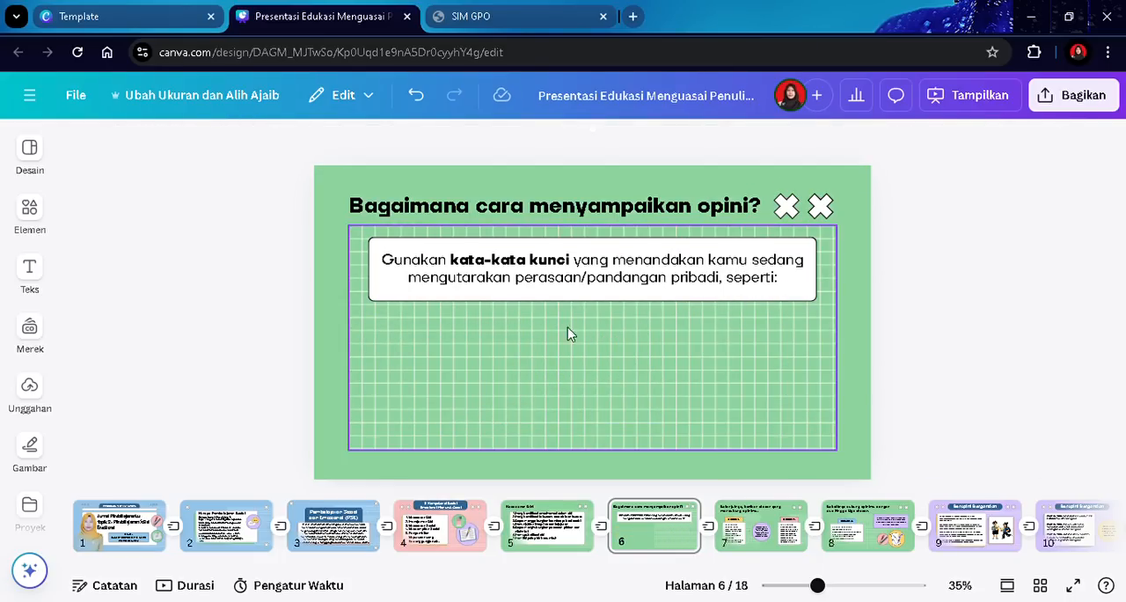
- Stretch the white card down to fill the grid area
{"action": "left_click", "coordinate": [518, 296]}
{"action": "left_click_drag", "start_coordinate": [592, 302], "coordinate": [591, 440]}
- Rename the slide title to 'Manajemen Diri'
{"action": "double_click", "coordinate": [463, 208]}
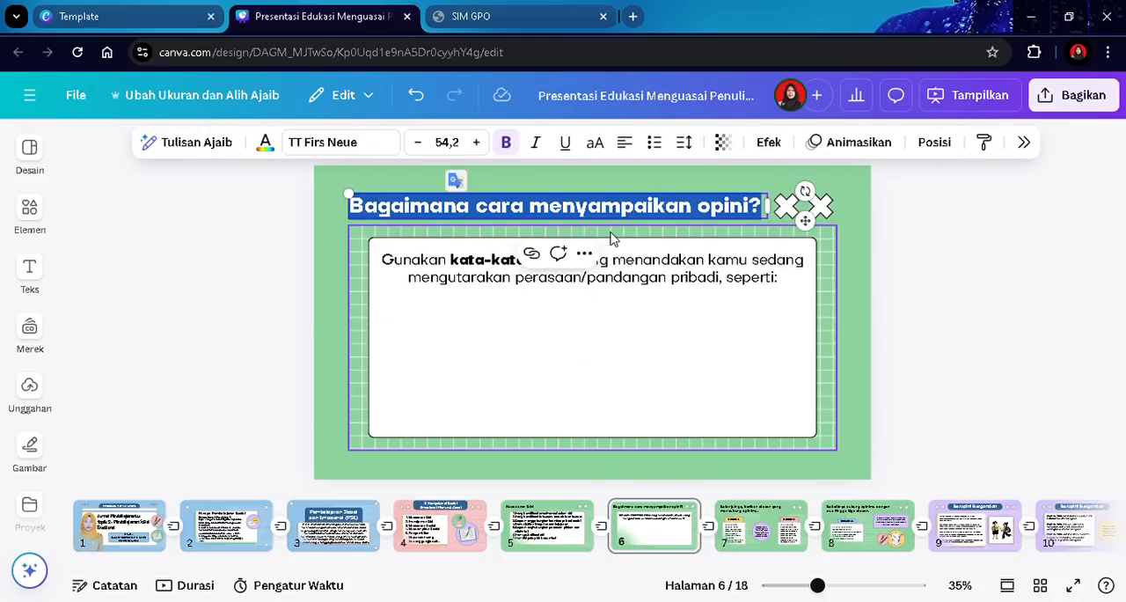
{"action": "type", "text": "Manajeme"}
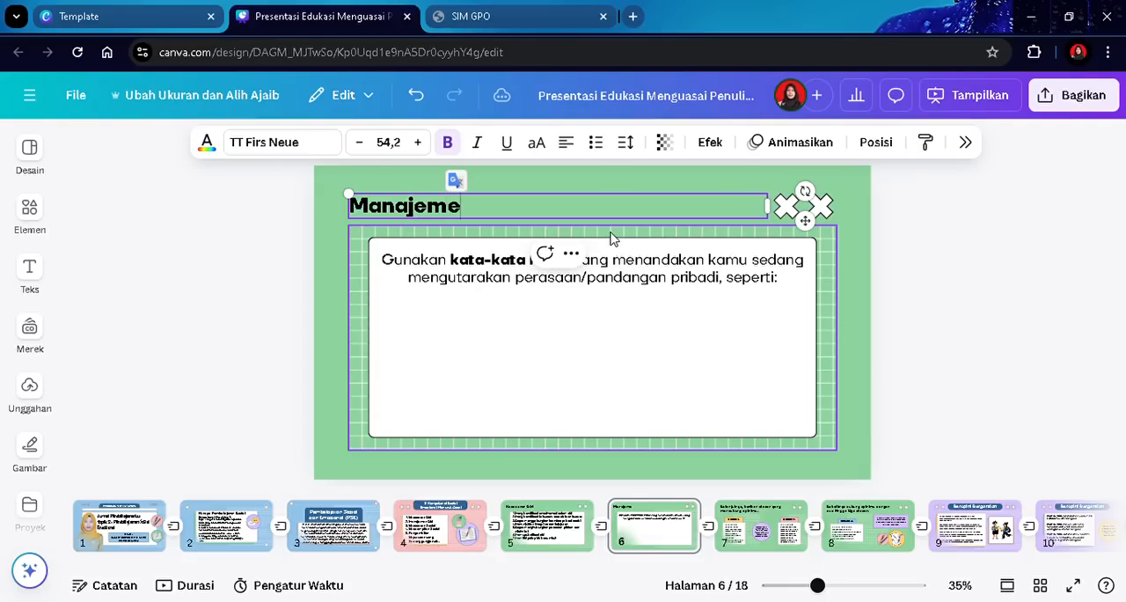
{"action": "type", "text": "n Diri"}
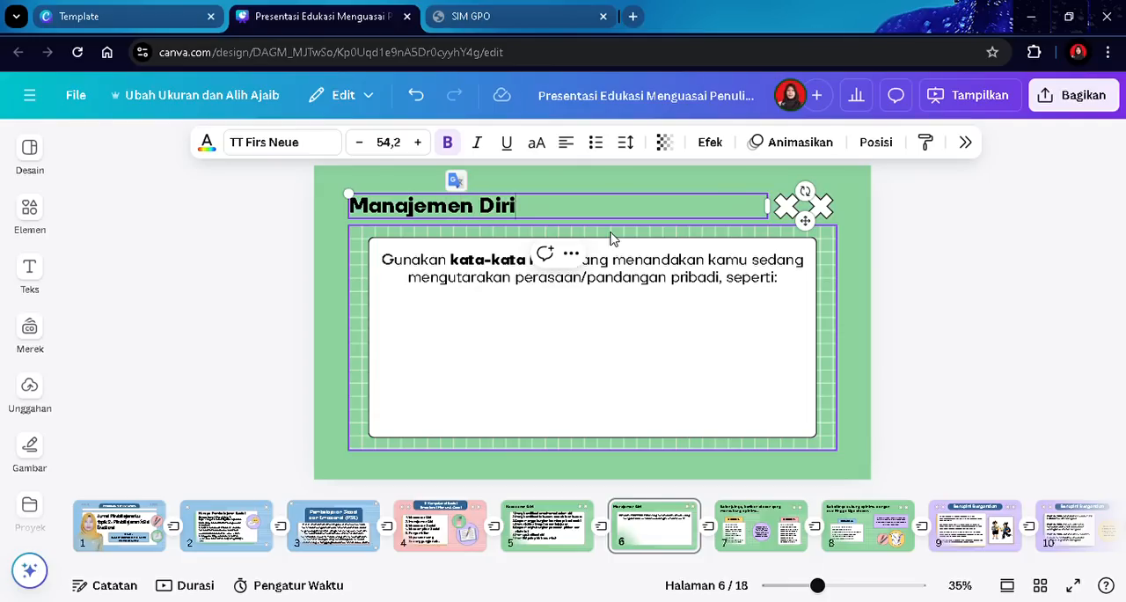
- Left-align the intro text in the card and format it as a bulleted list
{"action": "double_click", "coordinate": [481, 278]}
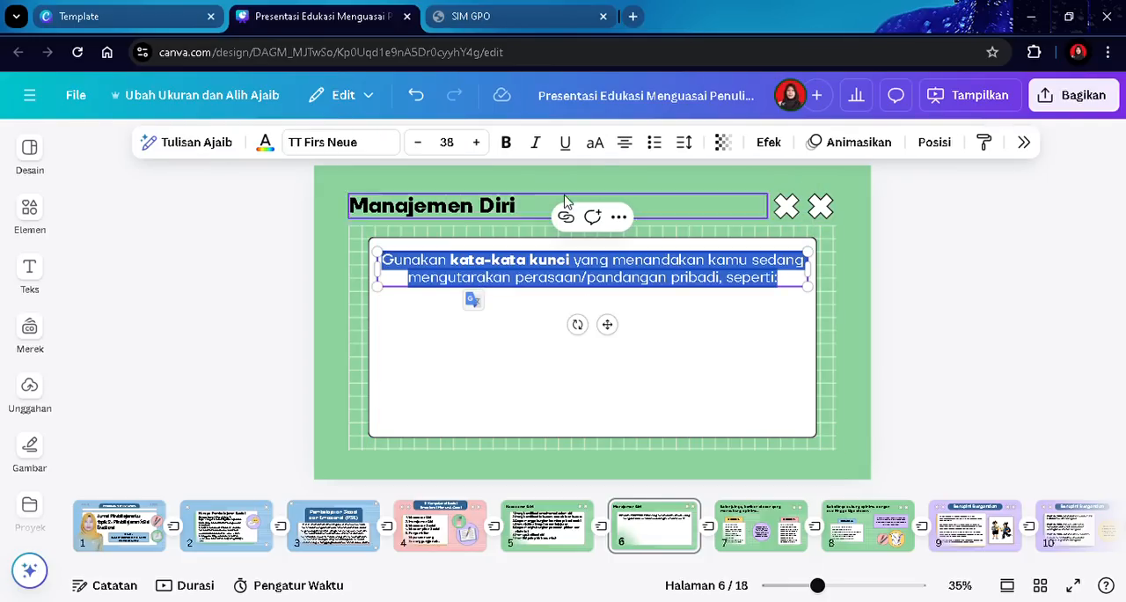
{"action": "left_click", "coordinate": [625, 143]}
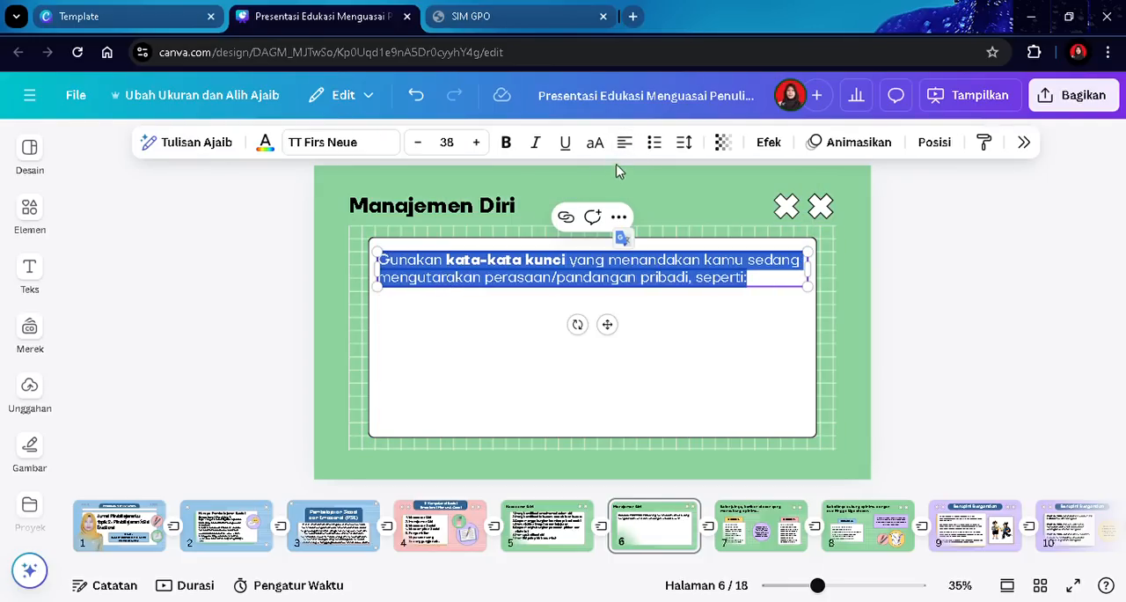
{"action": "left_click", "coordinate": [653, 143]}
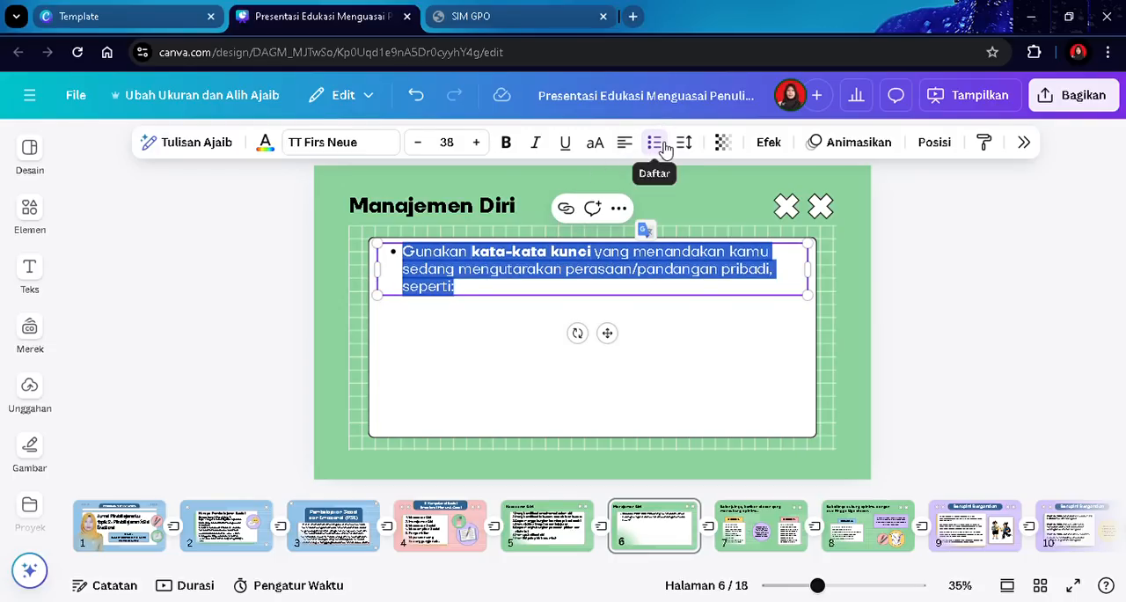
- Switch the card text to a numbered list and replace it with the first item 'Mengelola emosi diri'
{"action": "left_click", "coordinate": [660, 145]}
{"action": "type", "text": "M"}
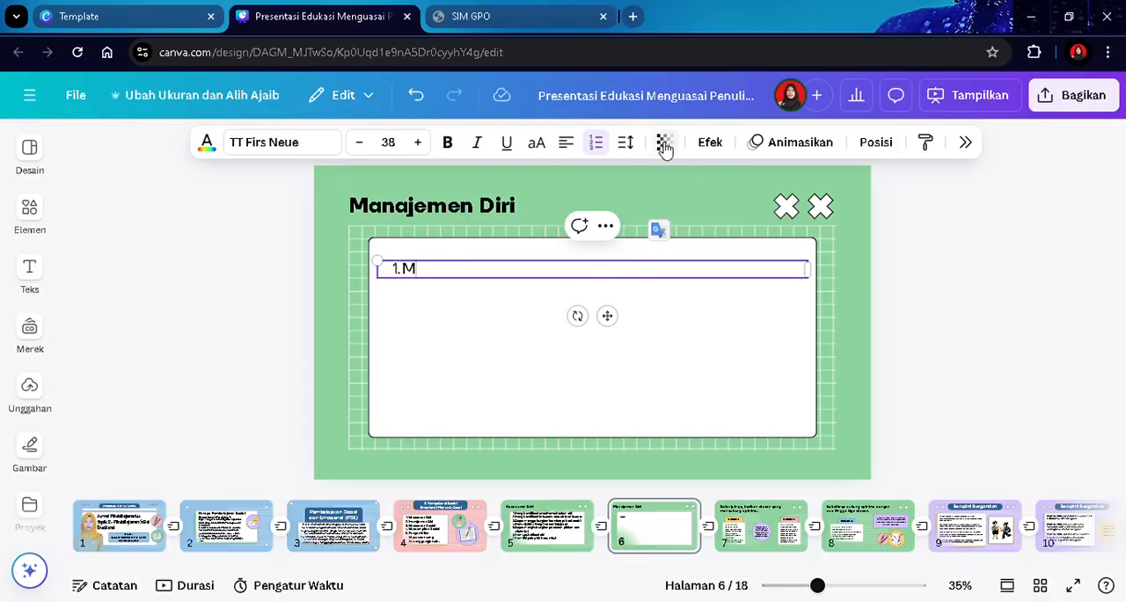
{"action": "type", "text": "engelola emosi"}
{"action": "key", "text": "BackSpace"}
{"action": "key", "text": "BackSpace"}
{"action": "type", "text": "si diri"}
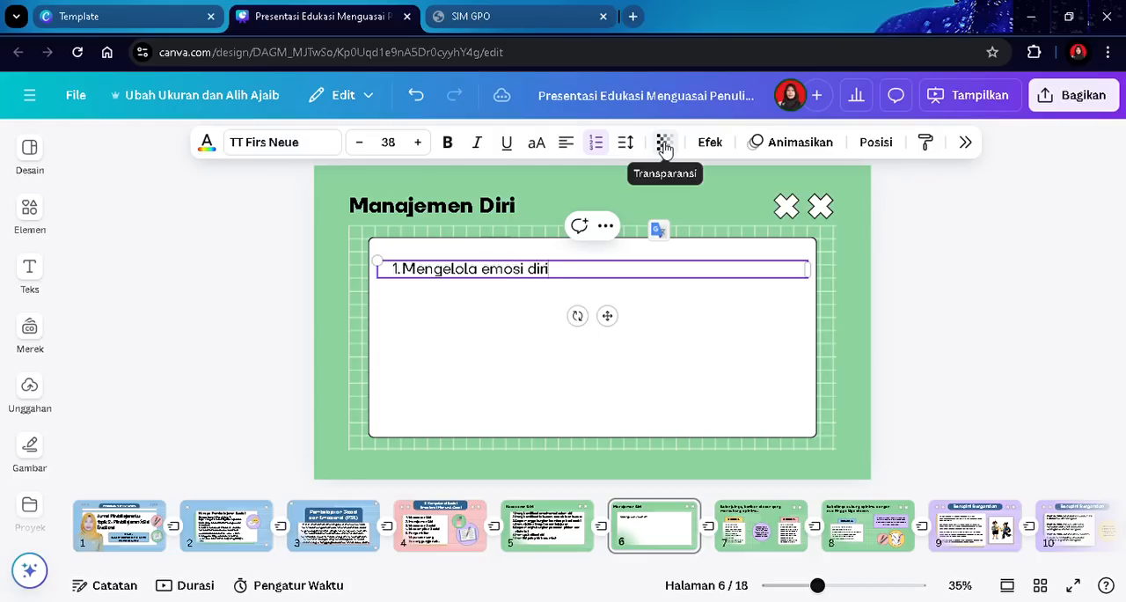
{"action": "key", "text": "Return"}
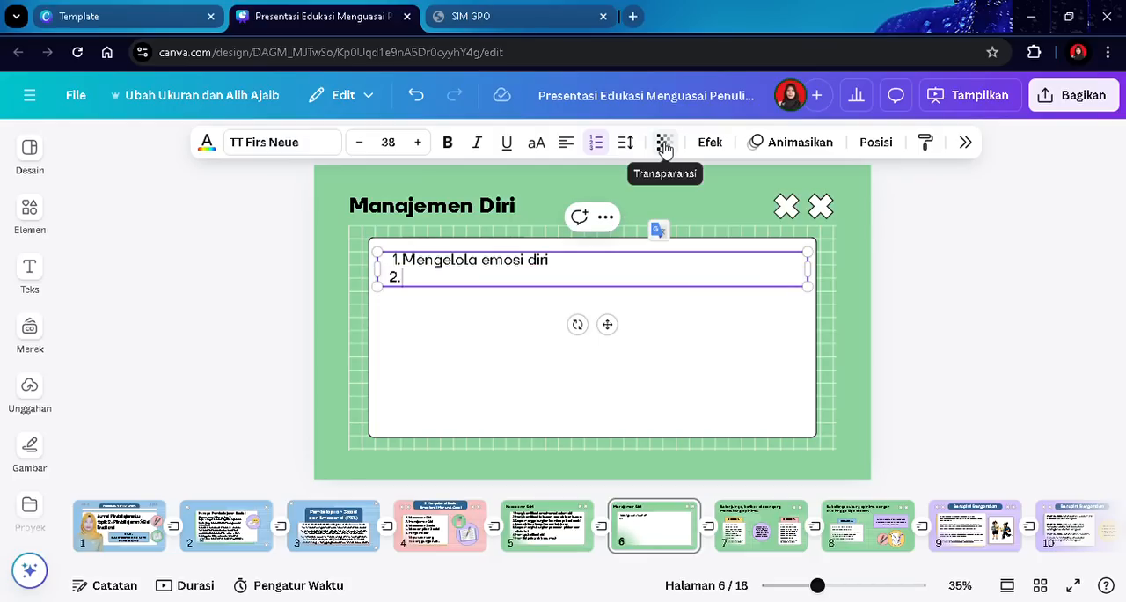
- Add item 2 'Menngidentifikasi dan menggunakan strategi-strategi pengelolaan stress' to the numbered list
{"action": "type", "text": "Menngidentifikasi dan meng"}
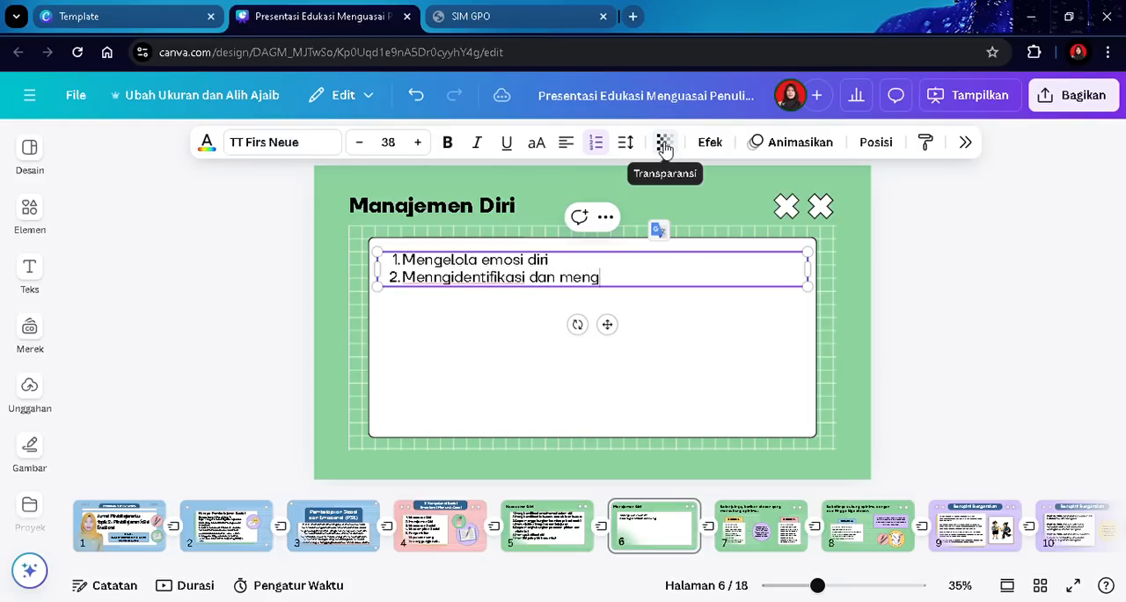
{"action": "type", "text": "gunakan strat"}
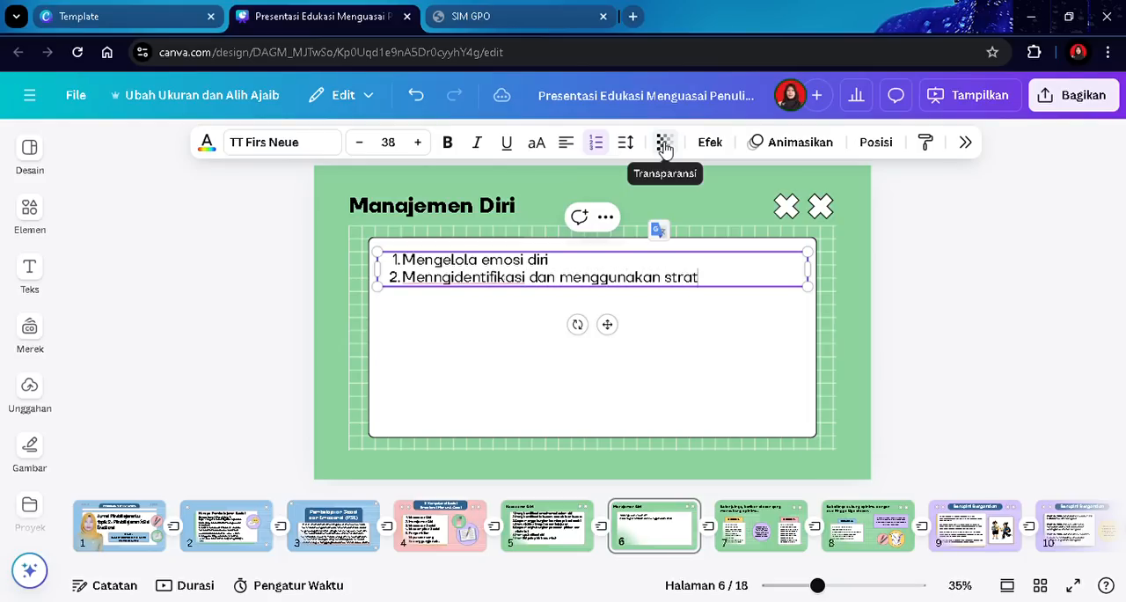
{"action": "type", "text": "egi-strategi pengelola"}
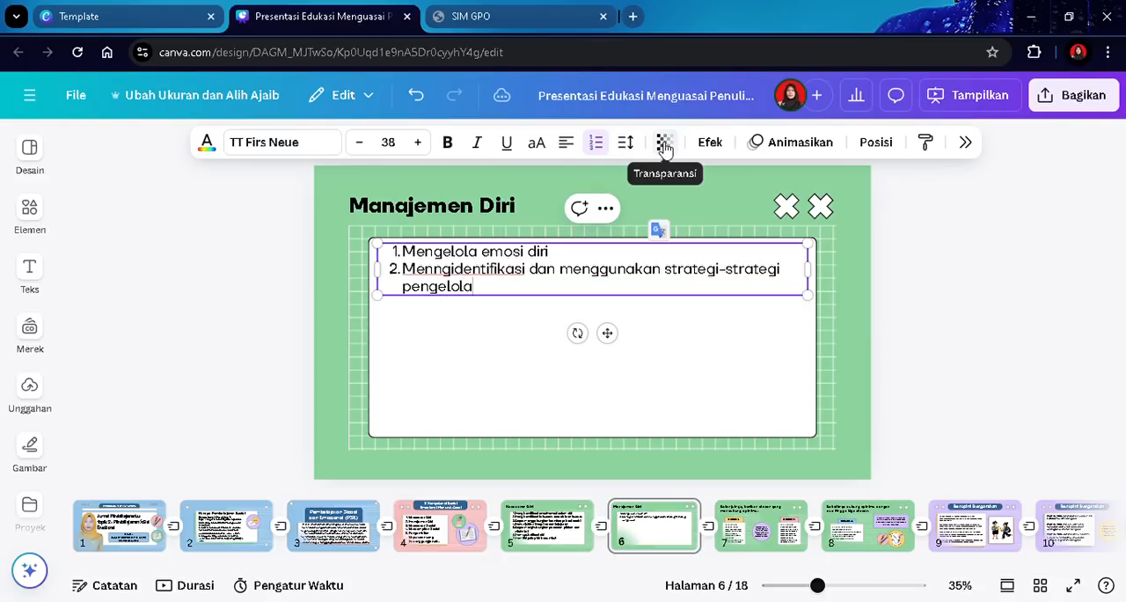
{"action": "type", "text": "an stress"}
{"action": "key", "text": "Return"}
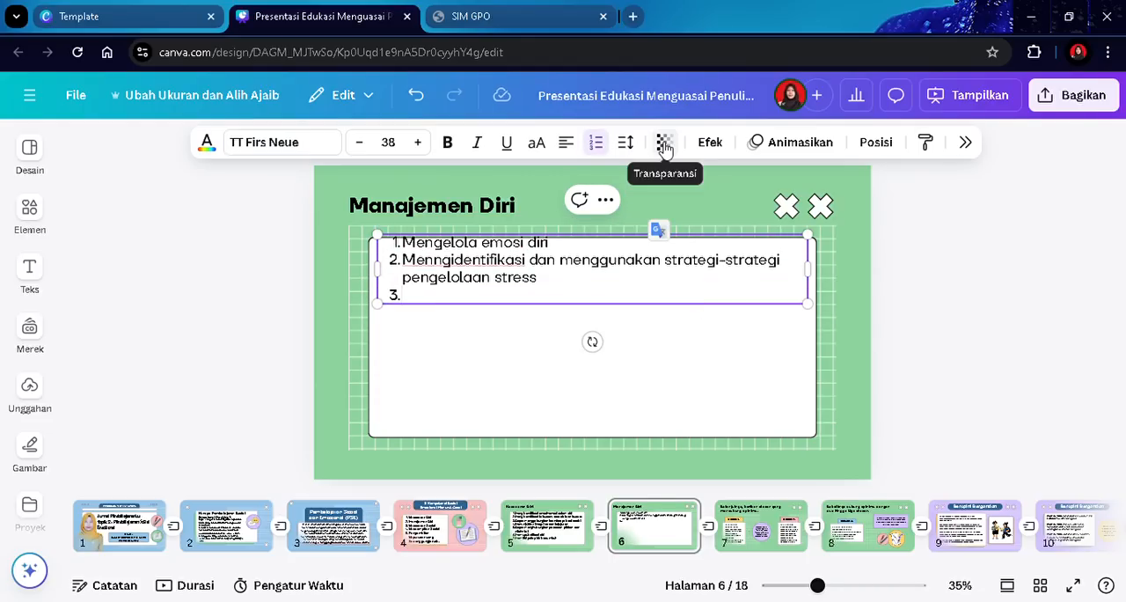
- Add item 3 'Menunjukkan disiplin dan motivasi diri' to the list
{"action": "type", "text": "Menunjukkan disiplin dan mot"}
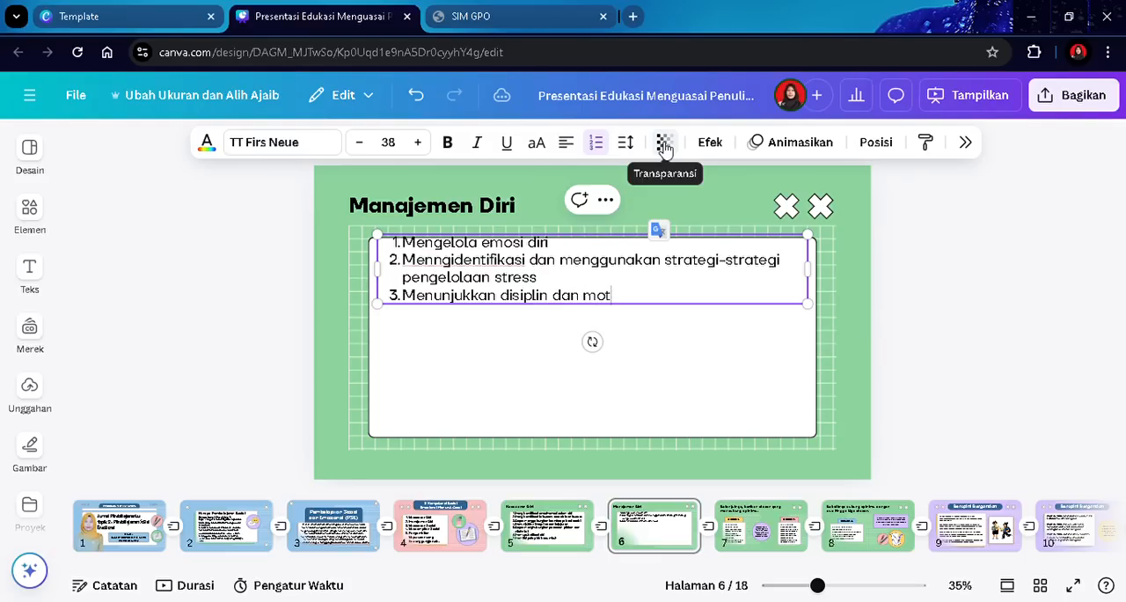
{"action": "type", "text": "ivasi dir"}
{"action": "type", "text": "ivasi diri"}
{"action": "key", "text": "Return"}
- Add item 4 'Merancang tujuan pribadi dan bersama' to the list
{"action": "type", "text": "Mera"}
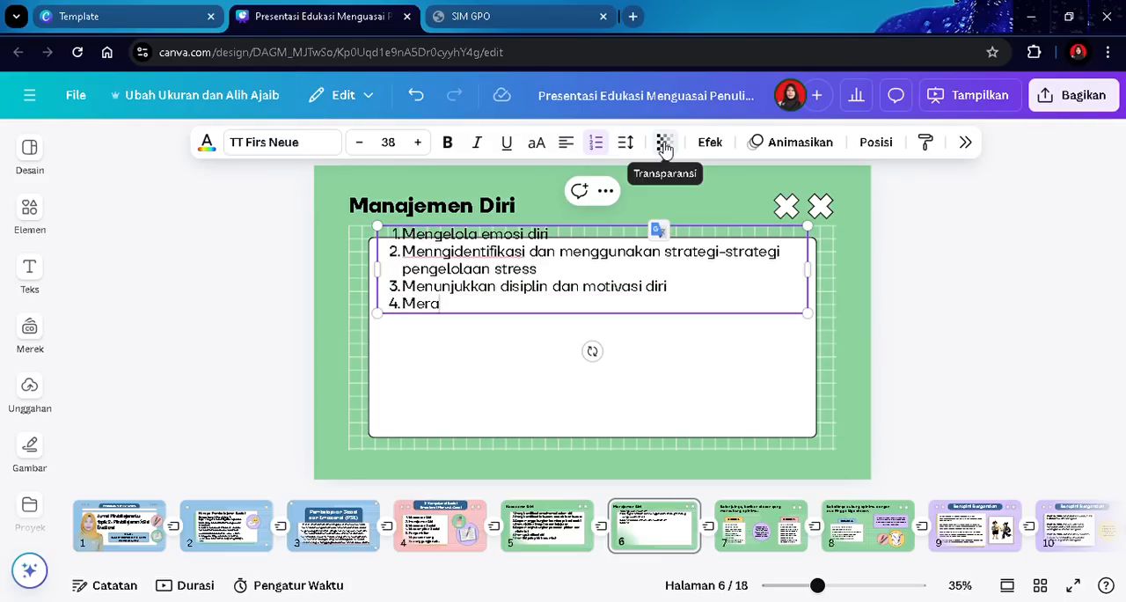
{"action": "type", "text": "ncang tujuan pribadi dan bersama"}
{"action": "key", "text": "Return"}
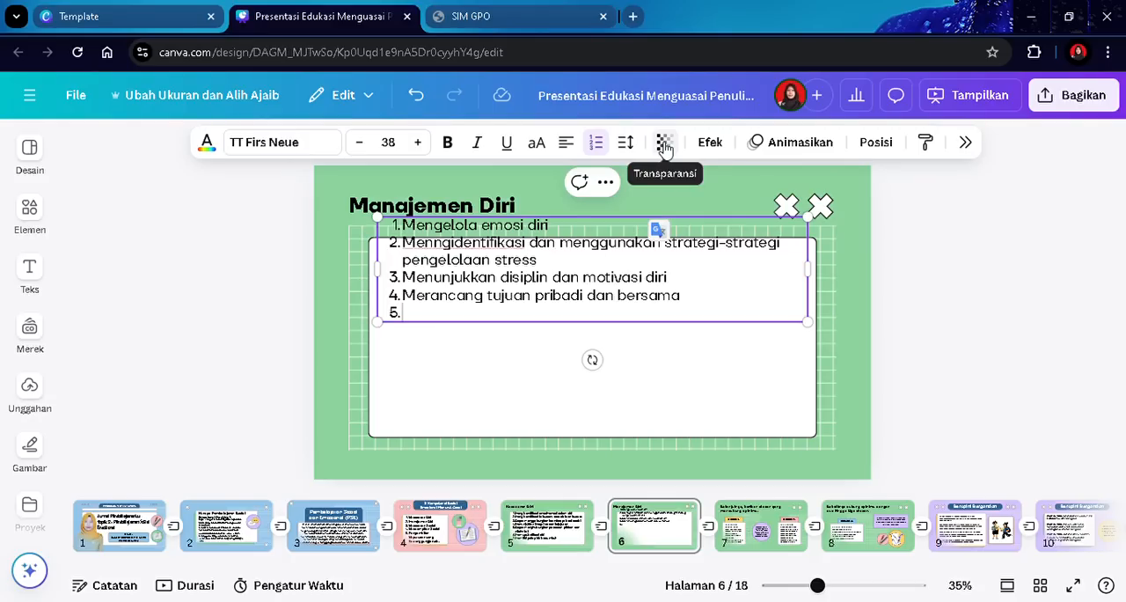
- Add item 5 'Menggunakan keterampilan merancang dan mengorganisir' to the list
{"action": "type", "text": "Mengguna"}
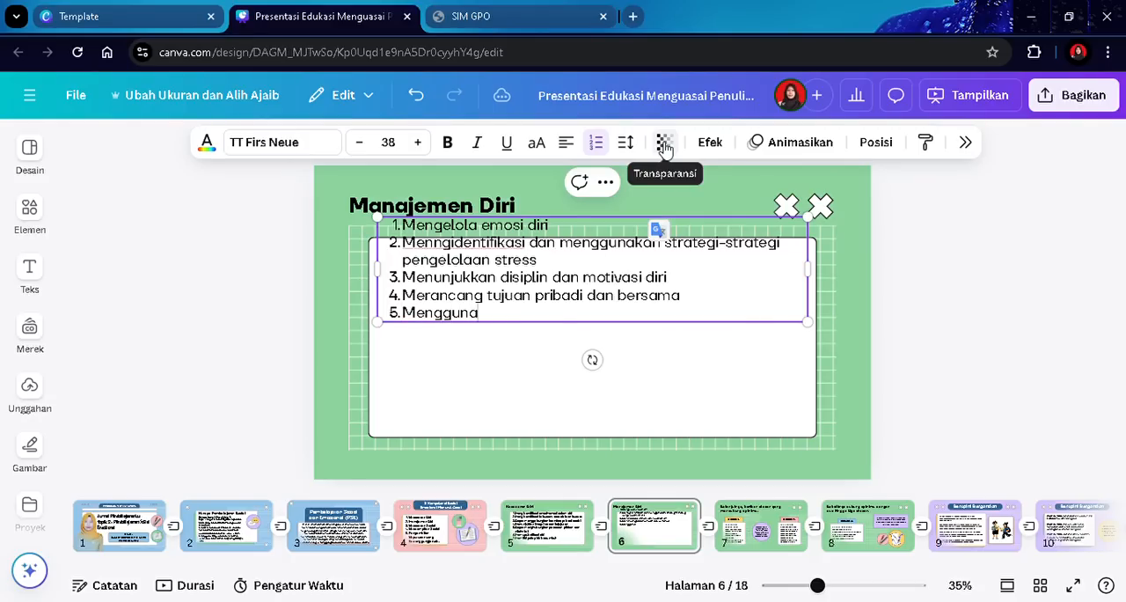
{"action": "type", "text": "kan keter"}
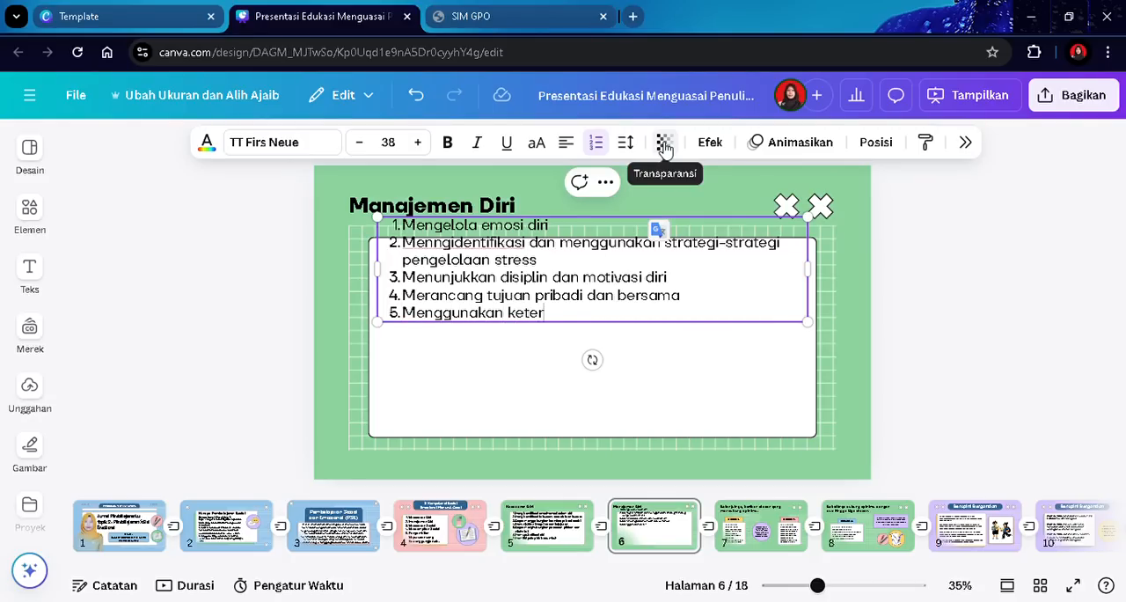
{"action": "type", "text": "ampilan merancang dan me"}
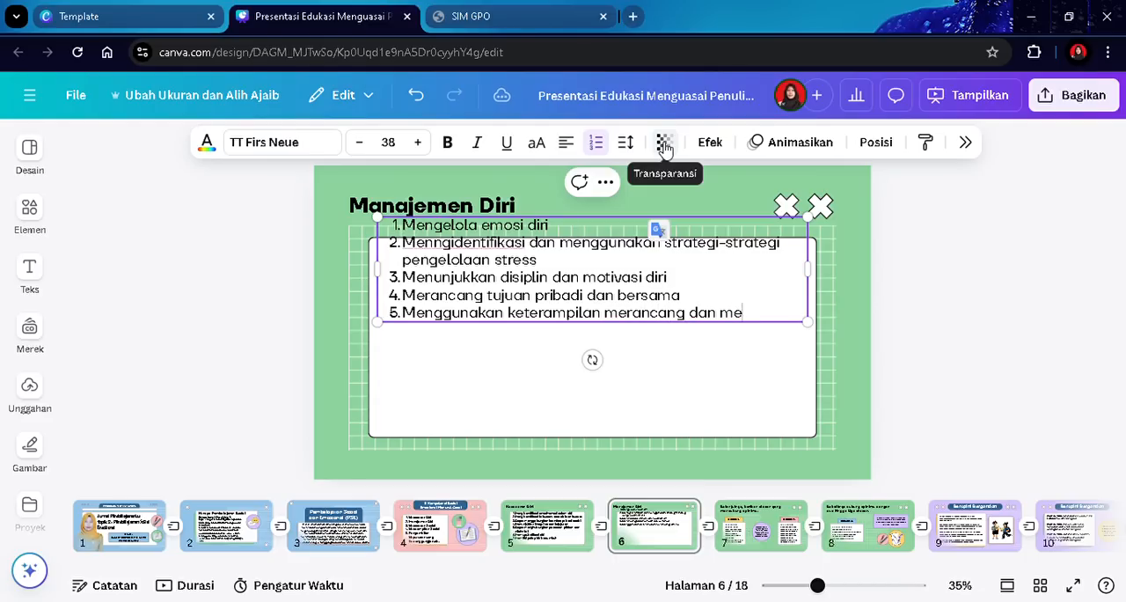
{"action": "type", "text": "ngorganisir"}
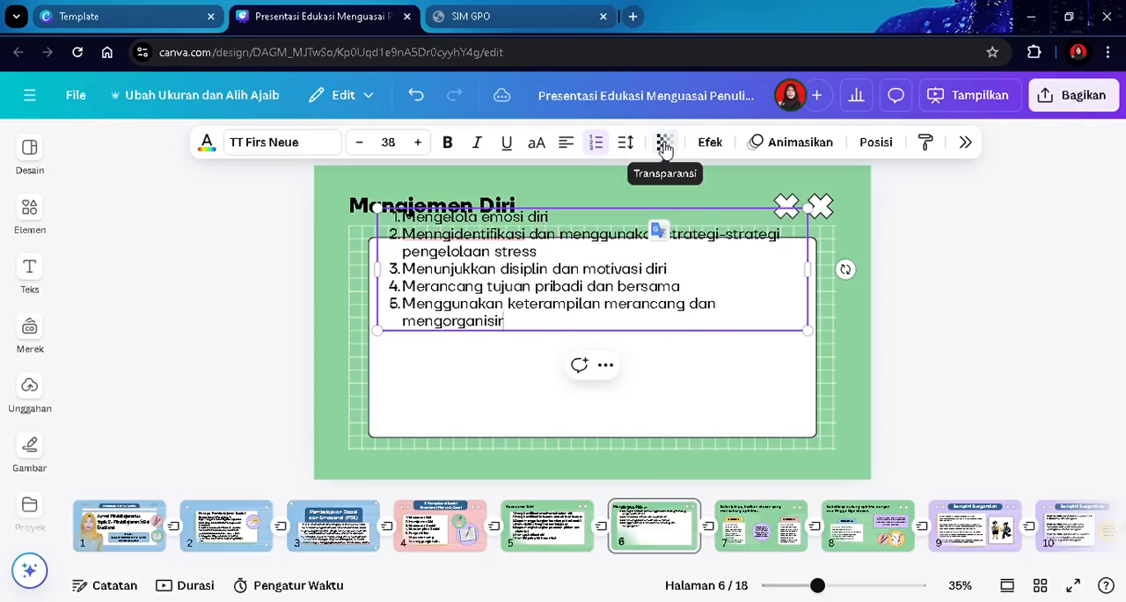
{"action": "key", "text": "Return"}
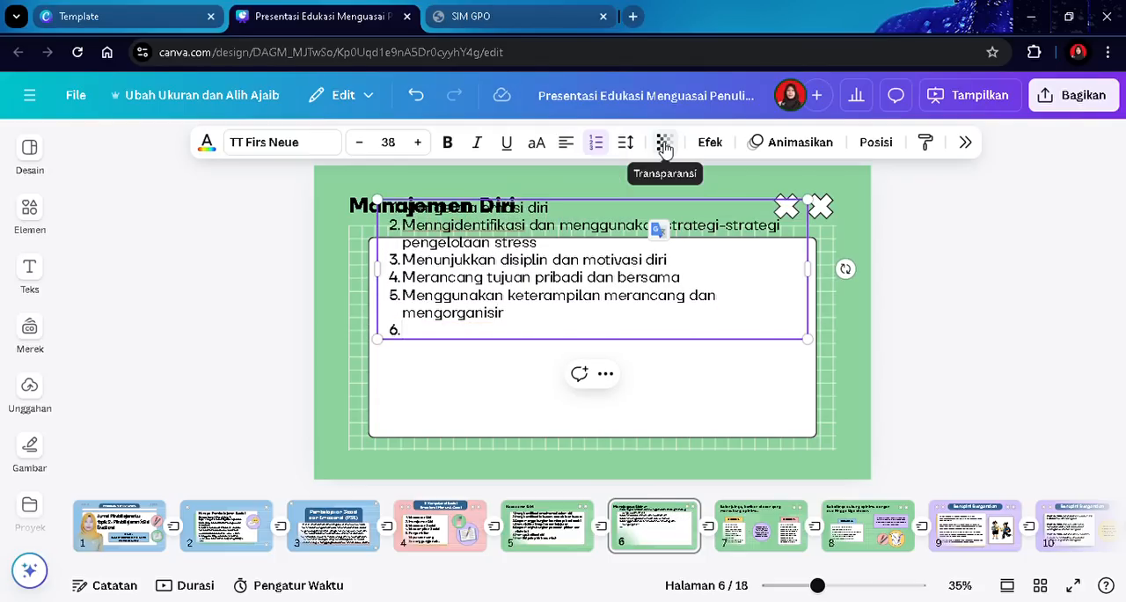
- Add item 6 'Memperlihatkan keberanian untuk mengambil inisiatif' to the list
{"action": "type", "text": "Memperlihatkan keberanian"}
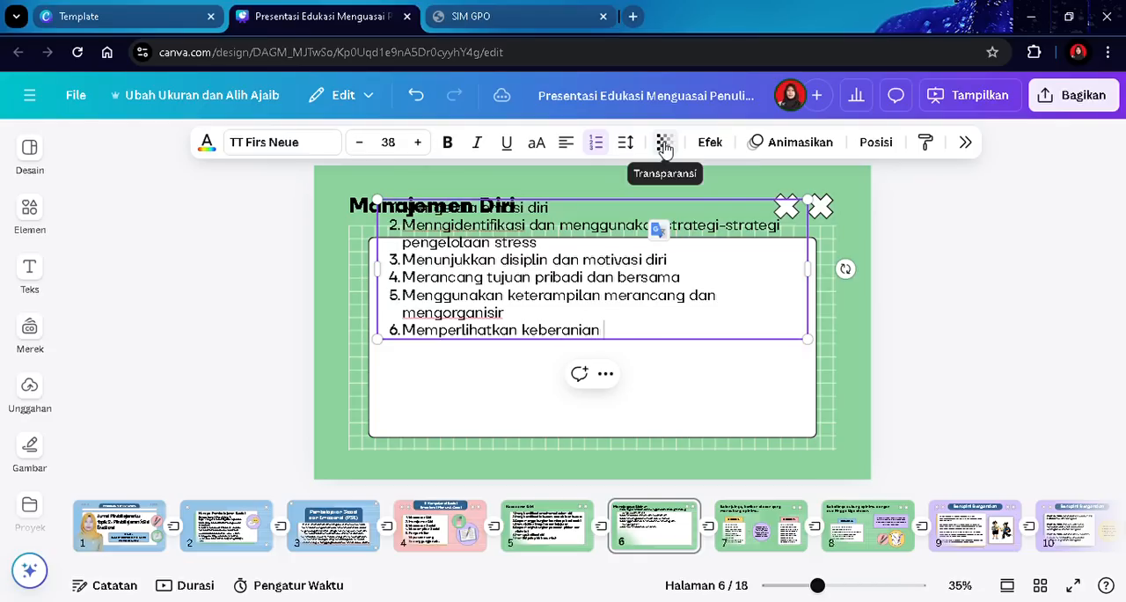
{"action": "type", "text": " untuk mengambil"}
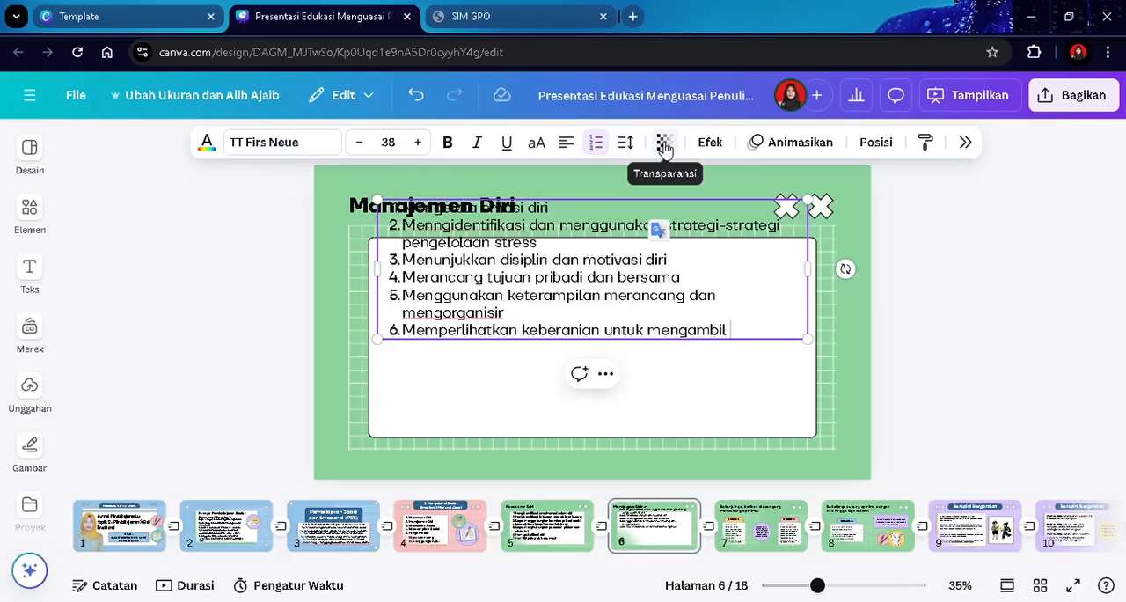
{"action": "type", "text": " inisiatif"}
{"action": "key", "text": "Return"}
- Add item 7 'Mendemostrasikan kendali diri dan dalam kelompok.' to the list
{"action": "type", "text": "Mend"}
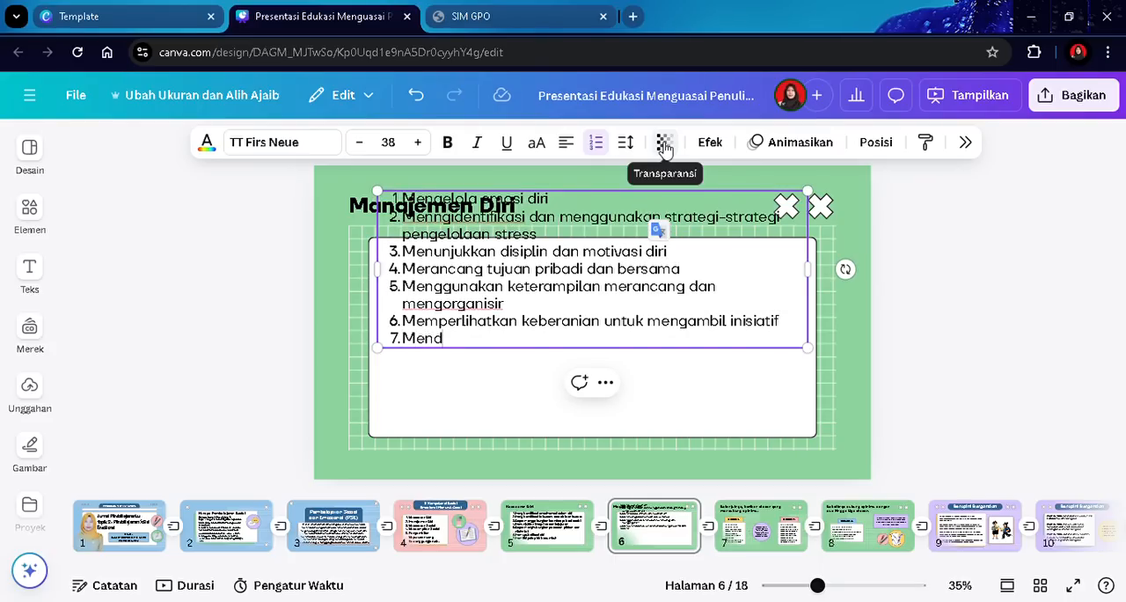
{"action": "type", "text": "emostrasika"}
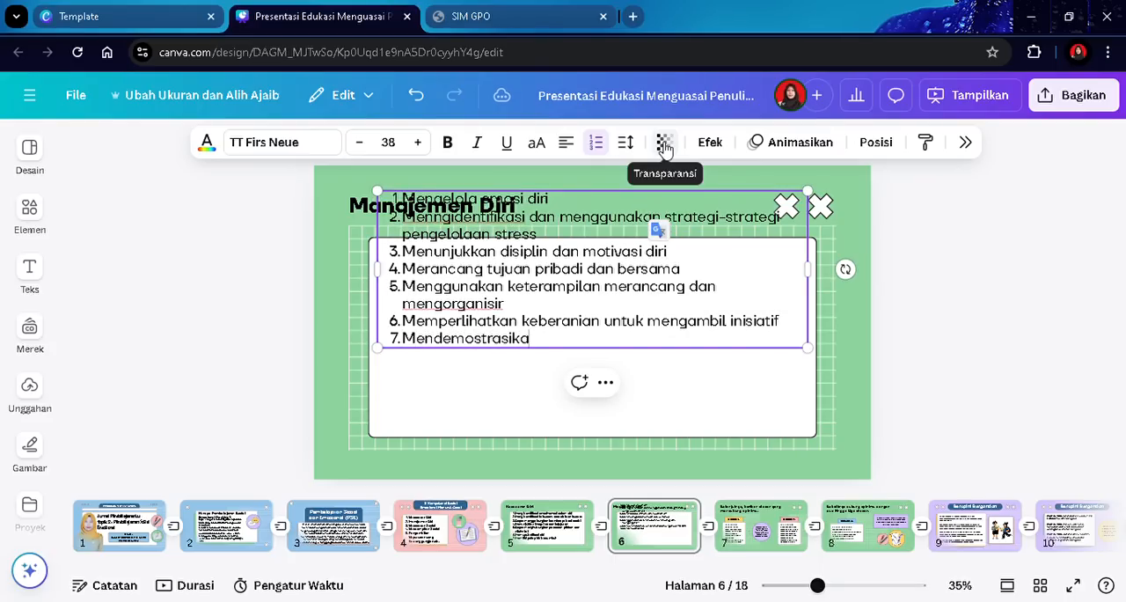
{"action": "type", "text": "n kendali"}
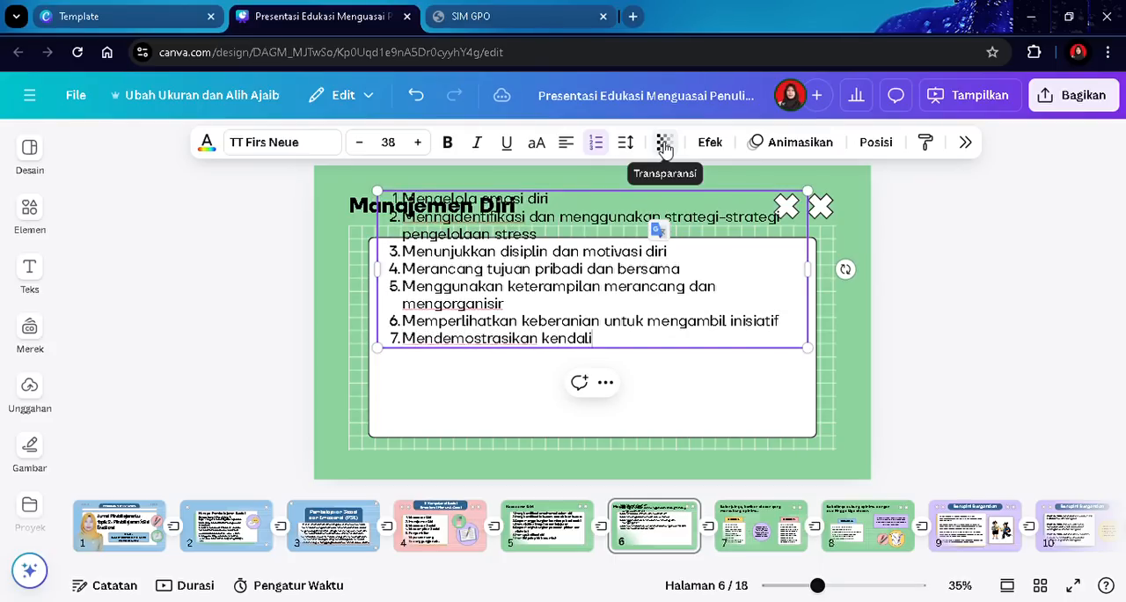
{"action": "type", "text": " diri dan dalam"}
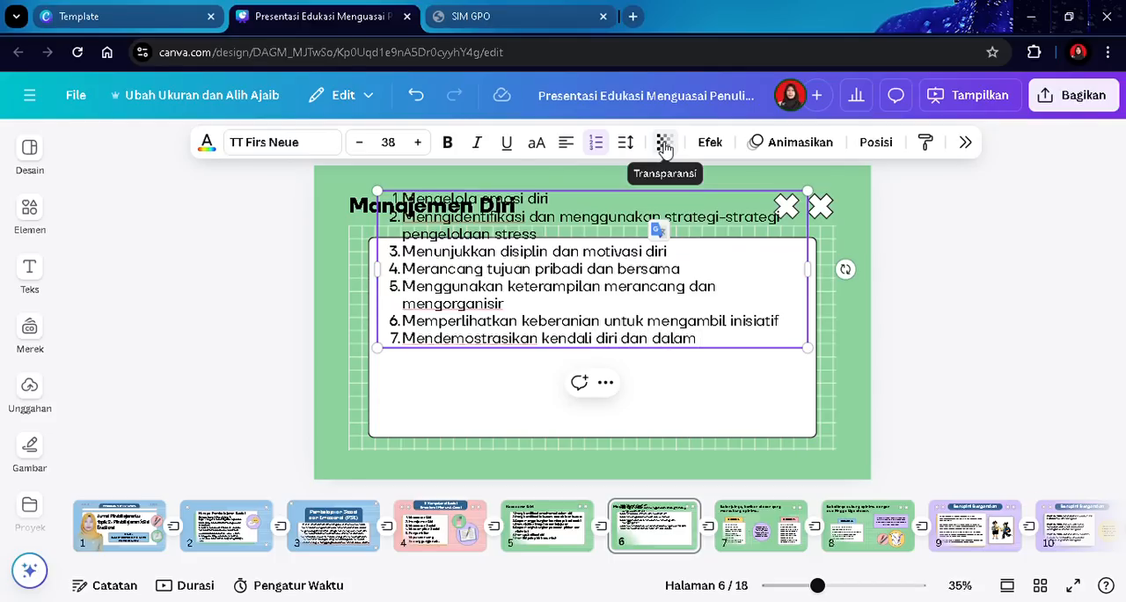
{"action": "type", "text": " kelompok."}
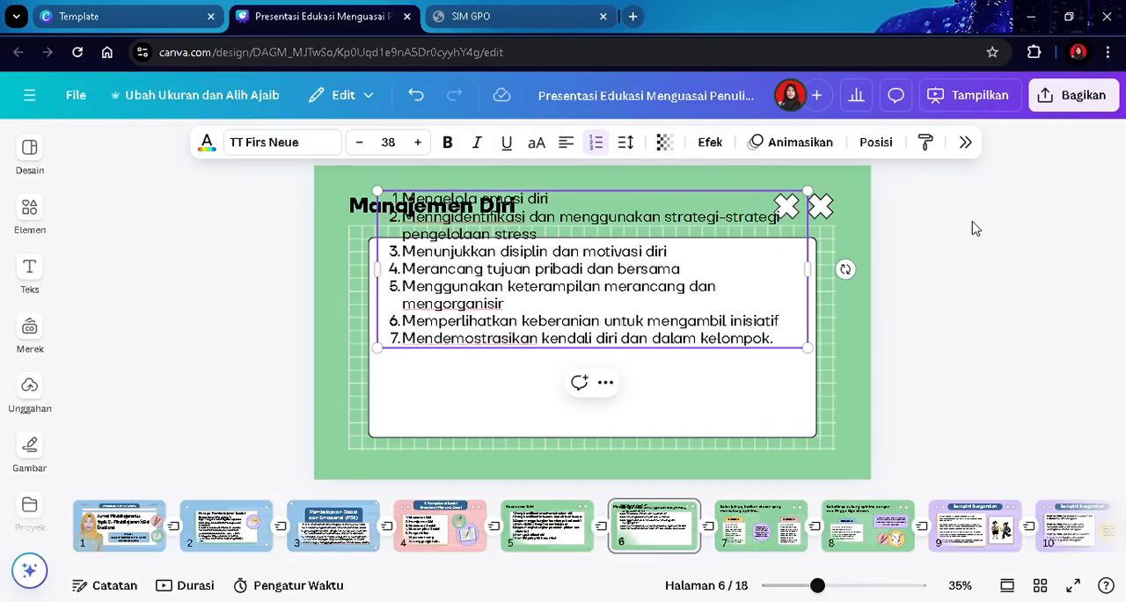
- Move the numbered list down into the white card and enlarge its font size to 41
{"action": "left_click_drag", "start_coordinate": [548, 284], "coordinate": [550, 339]}
{"action": "left_click", "coordinate": [476, 143]}
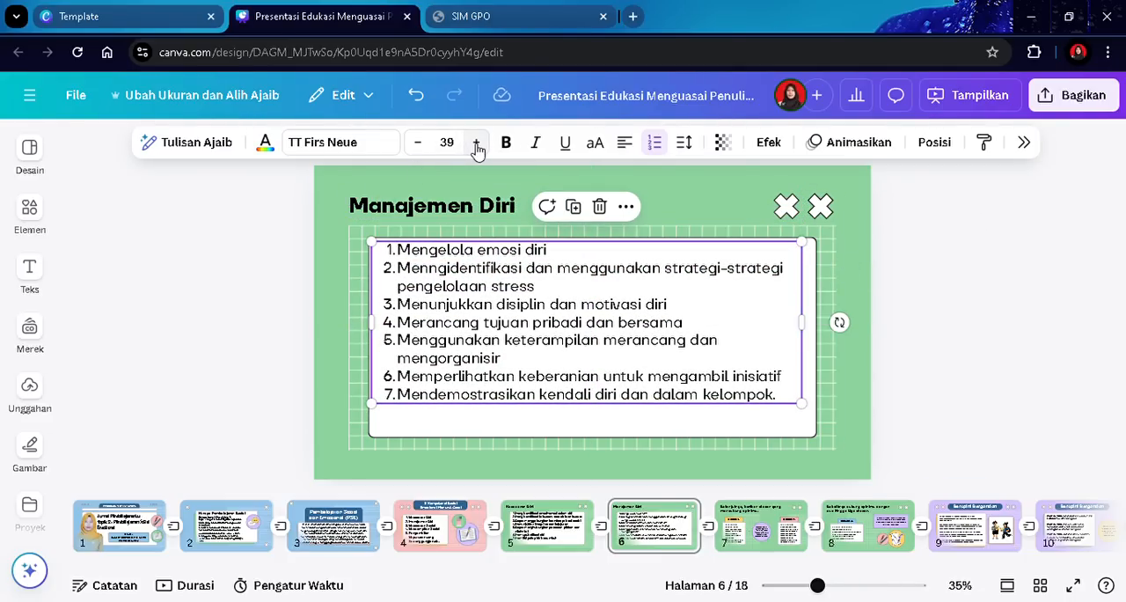
{"action": "left_click", "coordinate": [476, 143]}
{"action": "left_click", "coordinate": [476, 144]}
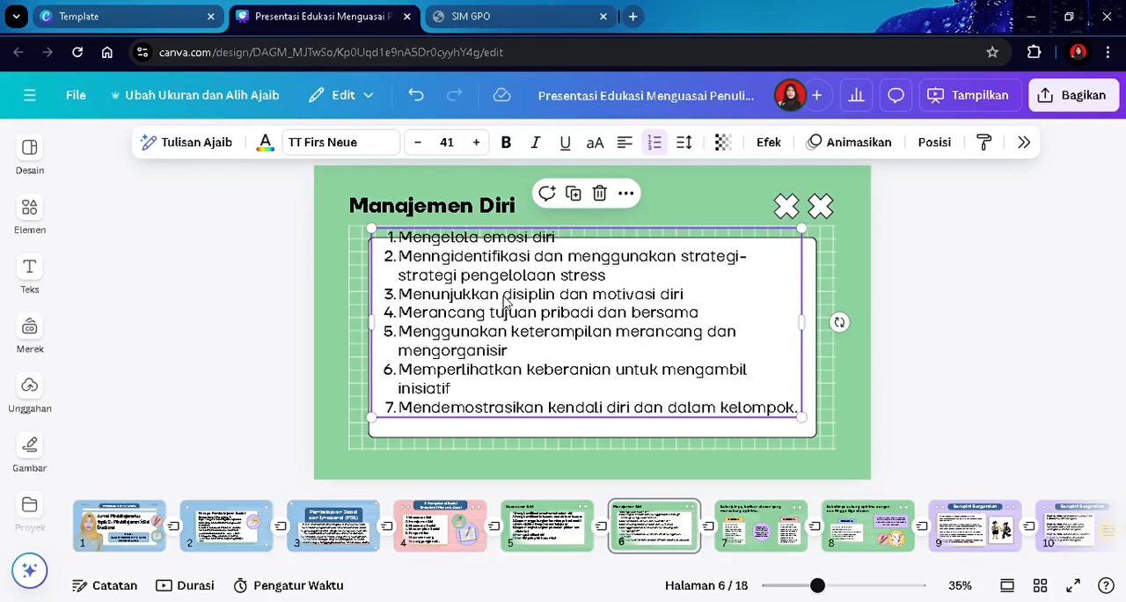
{"action": "left_click_drag", "start_coordinate": [512, 310], "coordinate": [511, 313]}
{"action": "left_click", "coordinate": [1012, 299]}
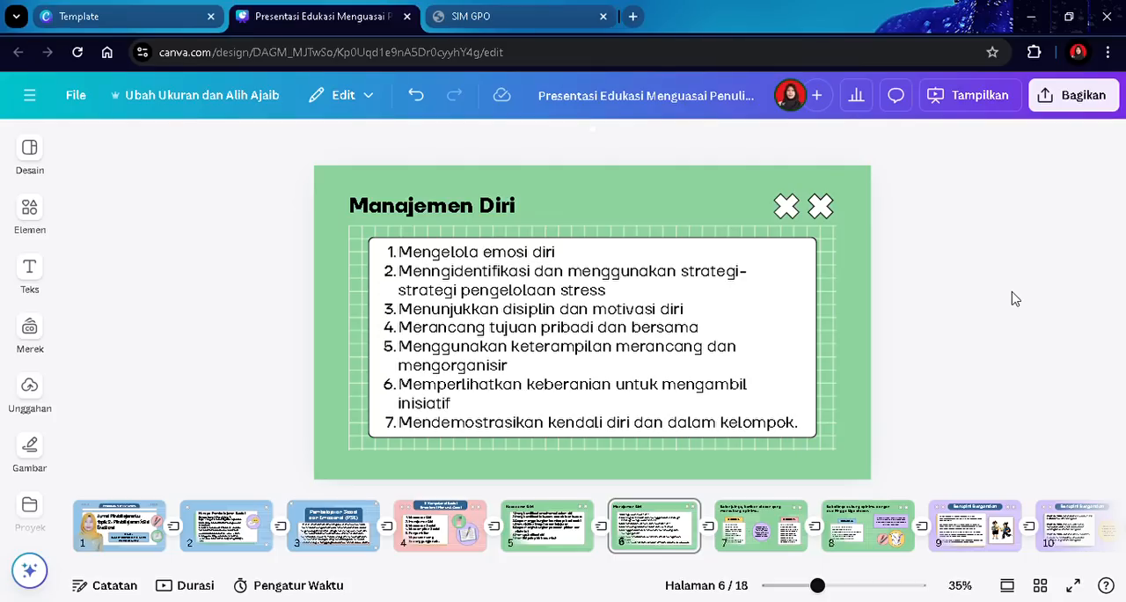
- On slide 7, delete the purple circle, its connector line and the 'Alasan 2:' box with its label
{"action": "key", "text": "Page_Down"}
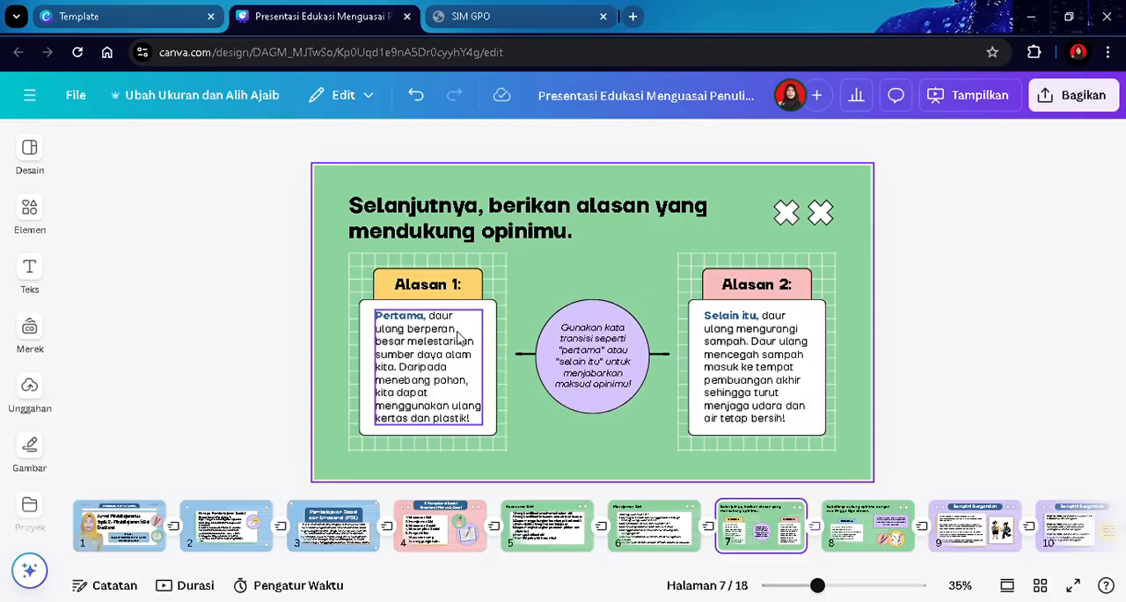
{"action": "left_click", "coordinate": [594, 330]}
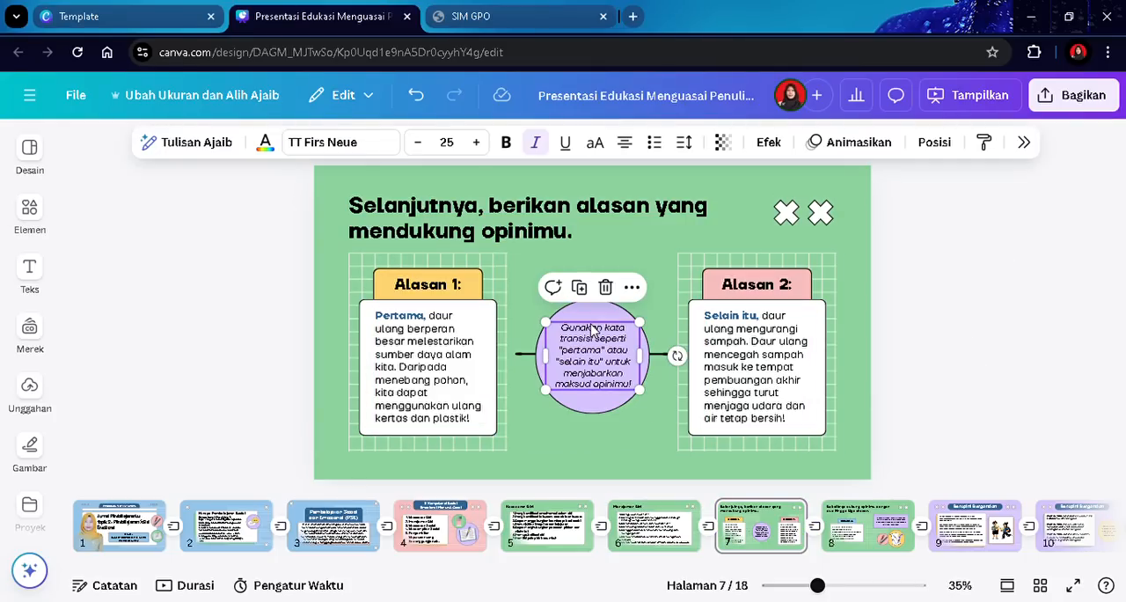
{"action": "key", "text": "Delete"}
{"action": "key", "text": "Delete"}
{"action": "left_click", "coordinate": [713, 352]}
{"action": "key", "text": "Delete"}
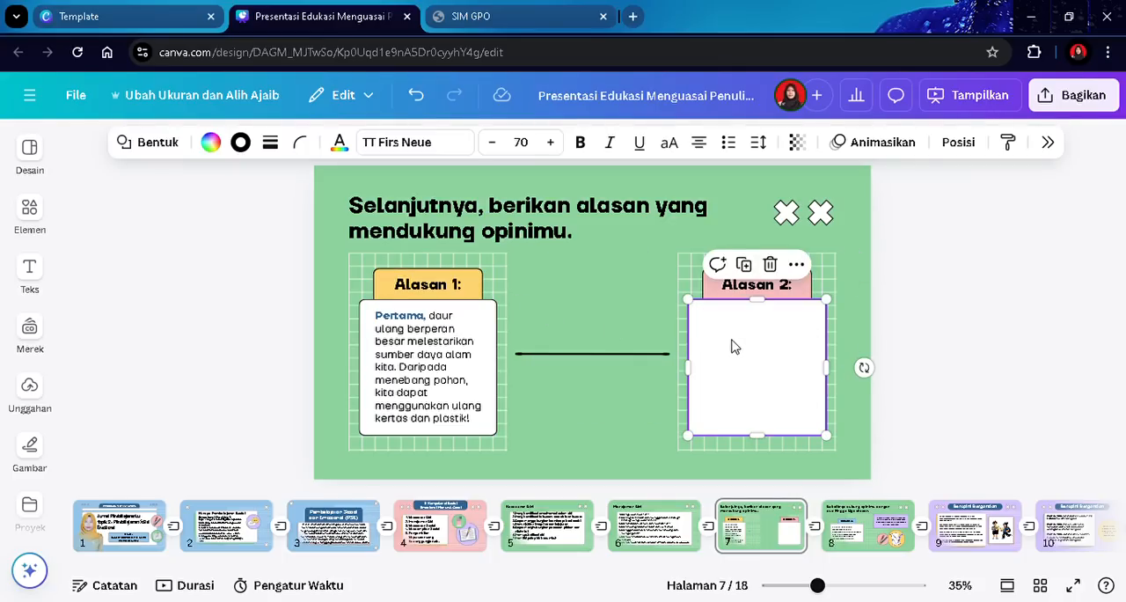
{"action": "key", "text": "Delete"}
{"action": "left_click", "coordinate": [745, 284]}
{"action": "key", "text": "Delete"}
{"action": "left_click", "coordinate": [745, 296]}
{"action": "key", "text": "Delete"}
{"action": "left_click", "coordinate": [613, 368]}
{"action": "left_click", "coordinate": [608, 355]}
{"action": "key", "text": "Delete"}
{"action": "left_click", "coordinate": [767, 362]}
- Widen the left grid across the slide and delete the yellow 'Alasan 1:' label
{"action": "key", "text": "Delete"}
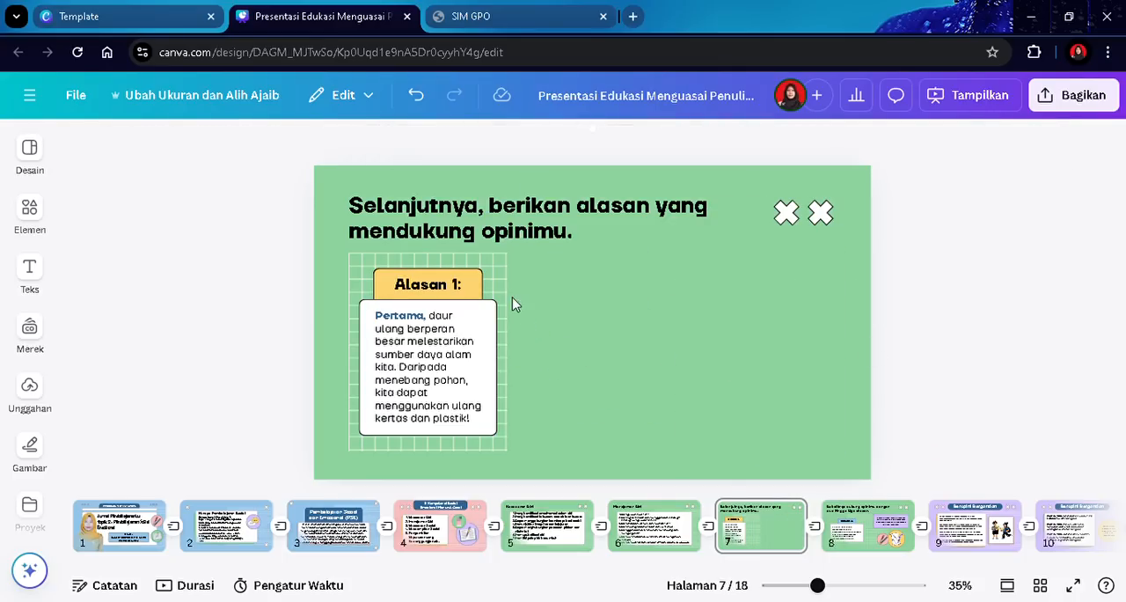
{"action": "left_click", "coordinate": [505, 293]}
{"action": "left_click_drag", "start_coordinate": [509, 352], "coordinate": [840, 385]}
{"action": "left_click", "coordinate": [437, 287]}
{"action": "left_click", "coordinate": [438, 290]}
{"action": "key", "text": "Delete"}
{"action": "left_click", "coordinate": [437, 285]}
{"action": "key", "text": "Delete"}
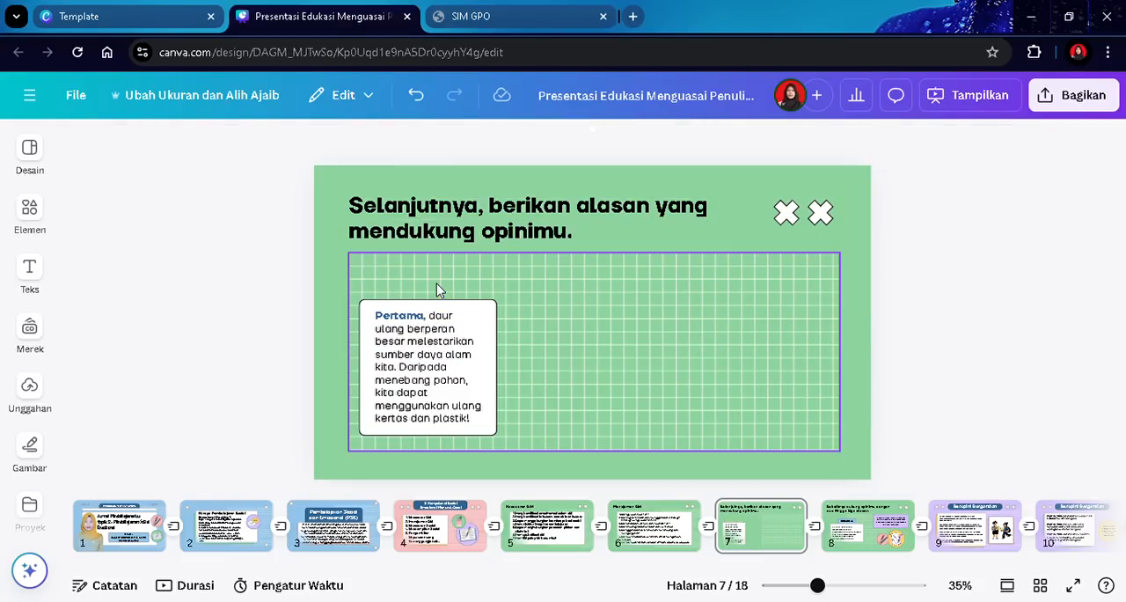
- Stretch the white box up and to the right to fill the grid area
{"action": "left_click", "coordinate": [491, 315]}
{"action": "left_click_drag", "start_coordinate": [439, 300], "coordinate": [444, 273]}
{"action": "left_click_drag", "start_coordinate": [509, 354], "coordinate": [835, 420]}
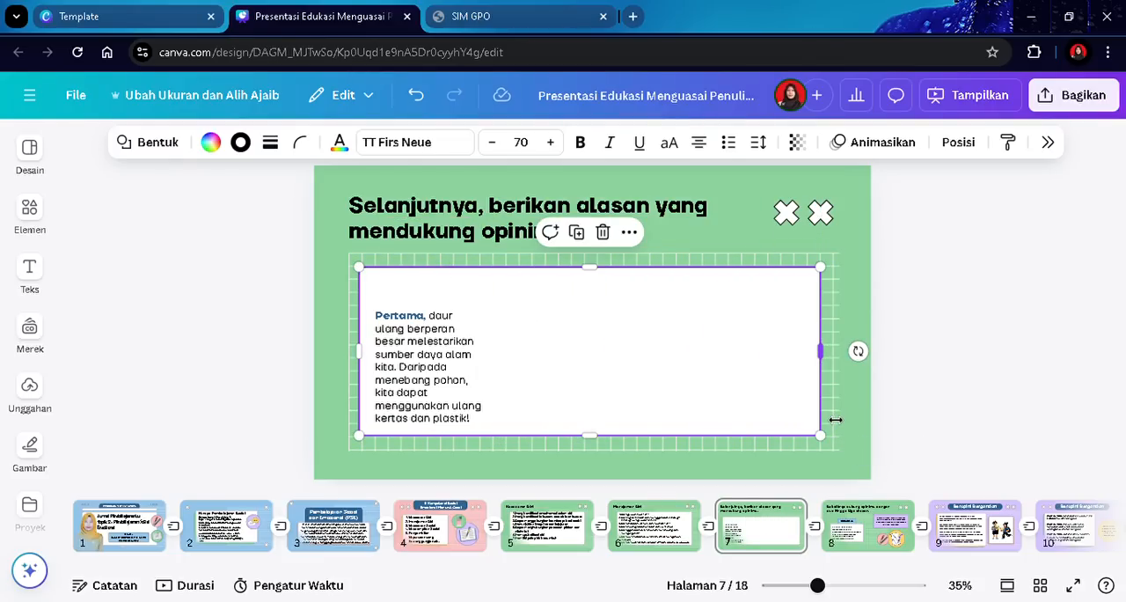
{"action": "left_click", "coordinate": [966, 362]}
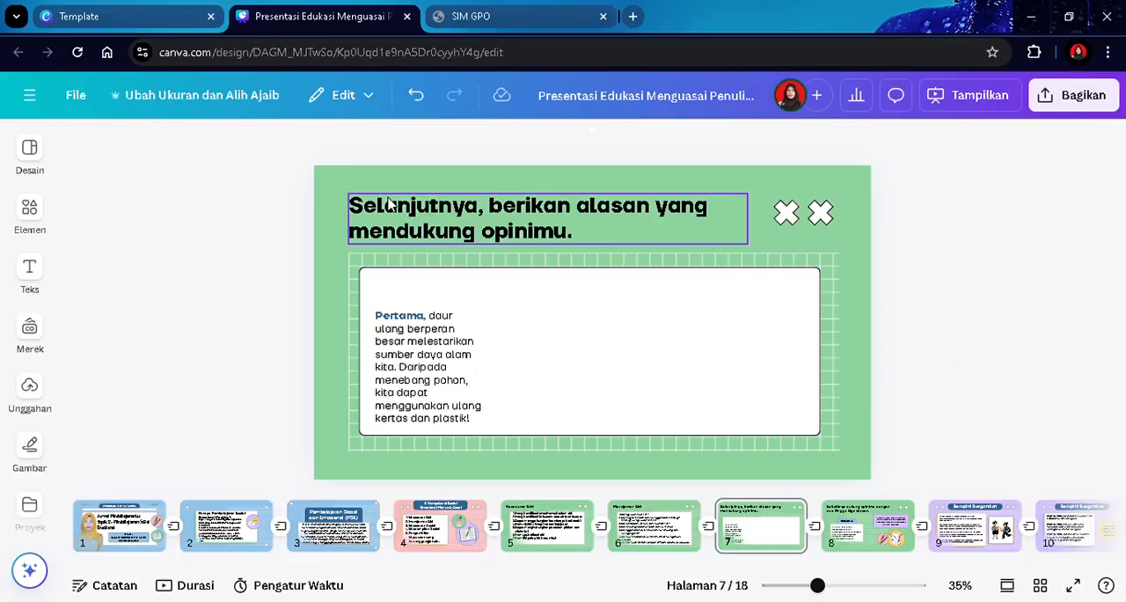
- Replace the slide 7 heading with "Kesadaran Sosial"
{"action": "left_click", "coordinate": [408, 218]}
{"action": "left_click", "coordinate": [410, 214]}
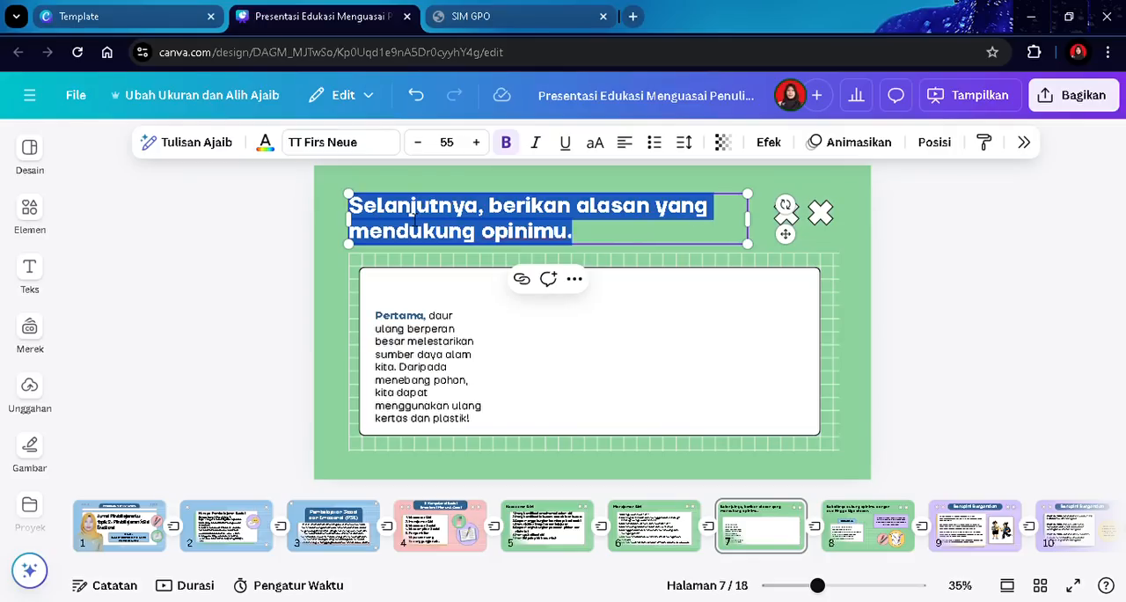
{"action": "type", "text": "K"}
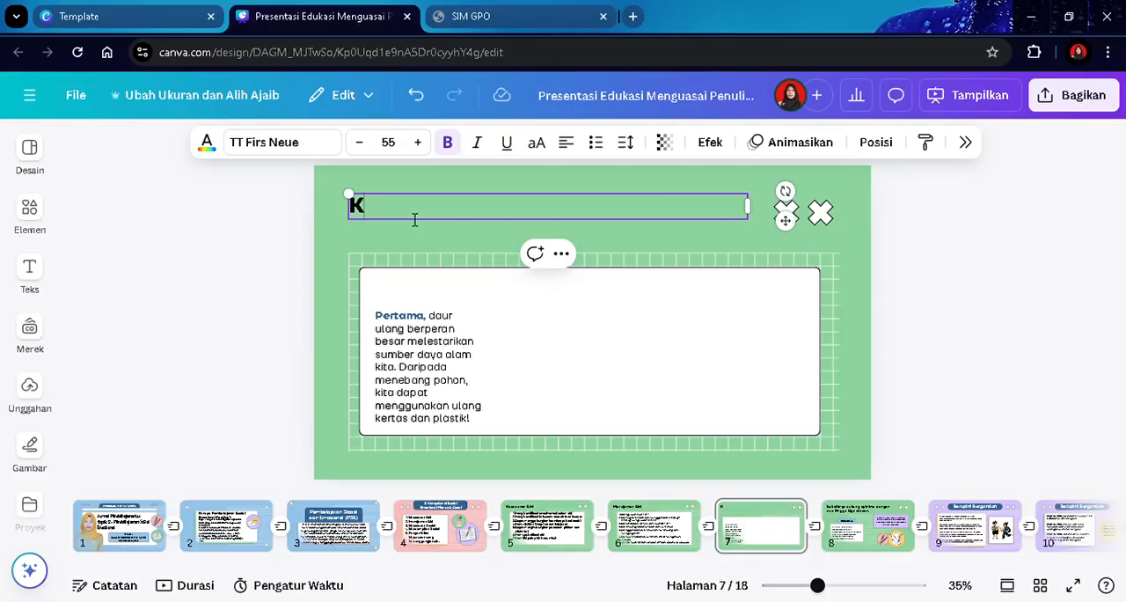
{"action": "type", "text": "esadar"}
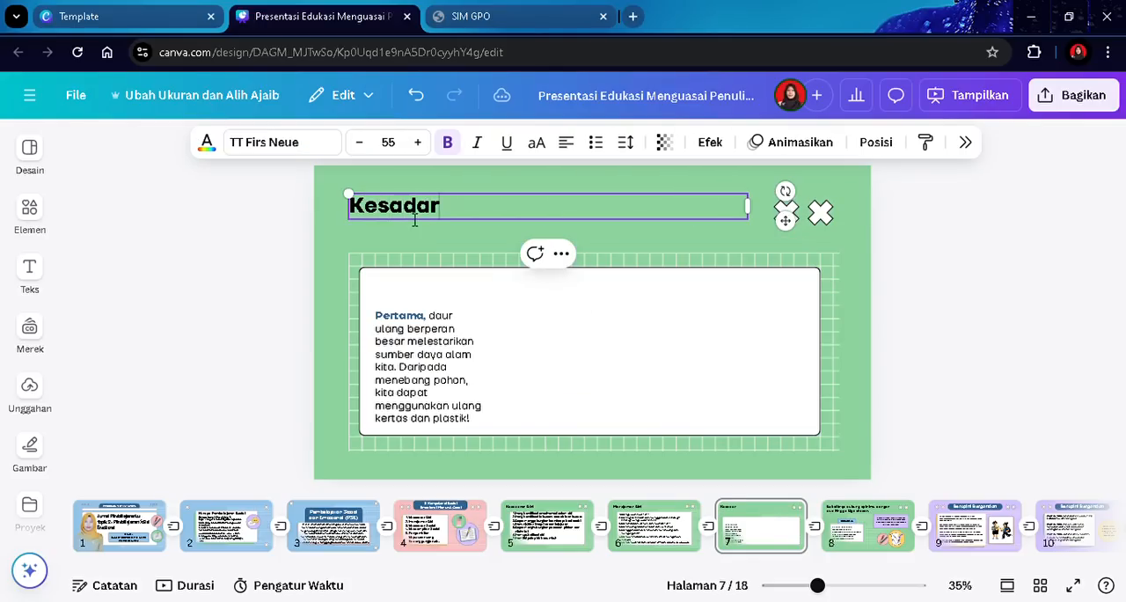
{"action": "type", "text": "an Sosial"}
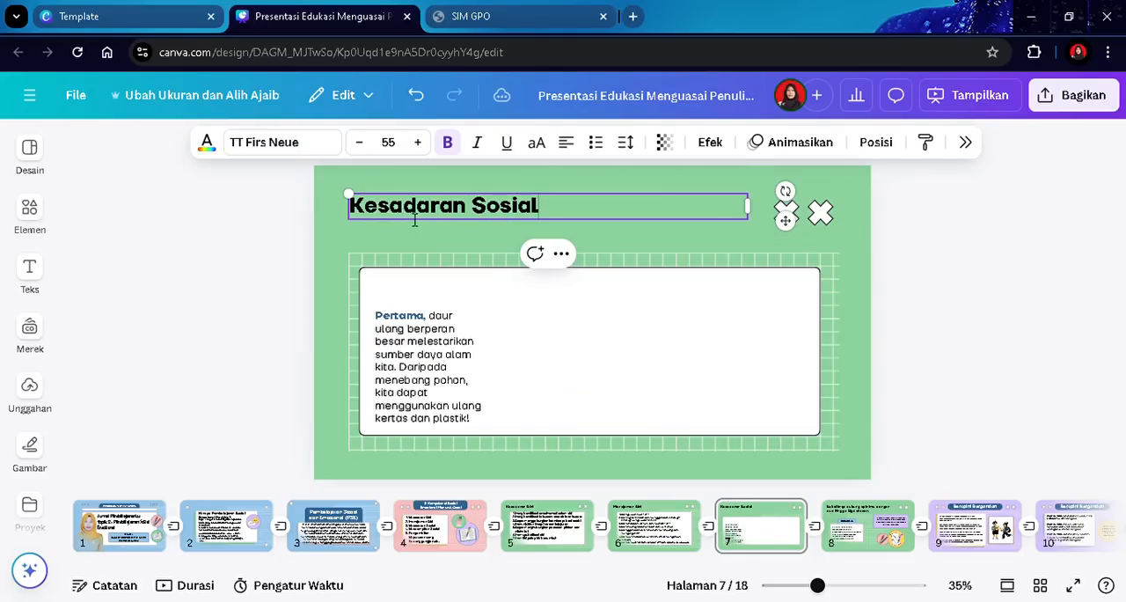
- Format the body text box as a numbered list and widen it across the white card
{"action": "left_click", "coordinate": [420, 339]}
{"action": "left_click_drag", "start_coordinate": [420, 339], "coordinate": [417, 313]}
{"action": "double_click", "coordinate": [423, 313]}
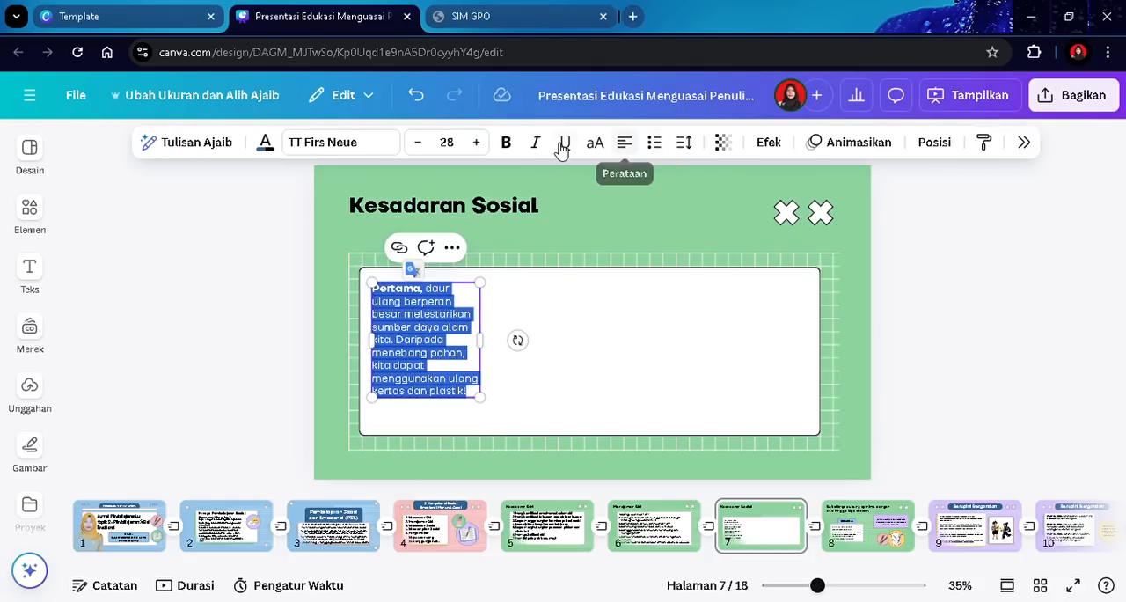
{"action": "left_click", "coordinate": [656, 144]}
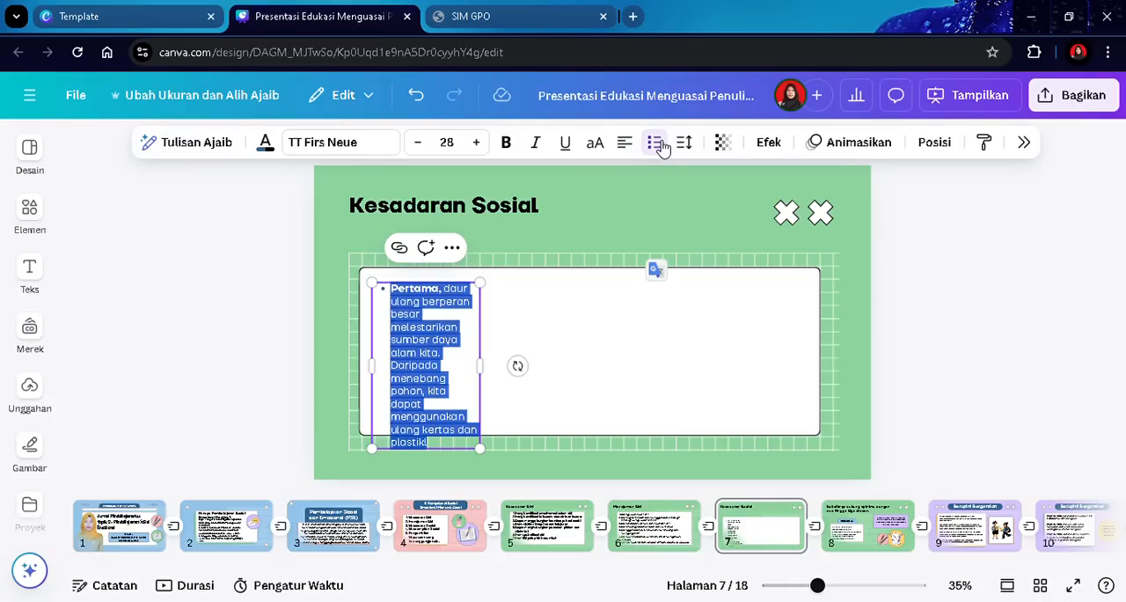
{"action": "left_click", "coordinate": [660, 145]}
{"action": "left_click_drag", "start_coordinate": [480, 366], "coordinate": [812, 360]}
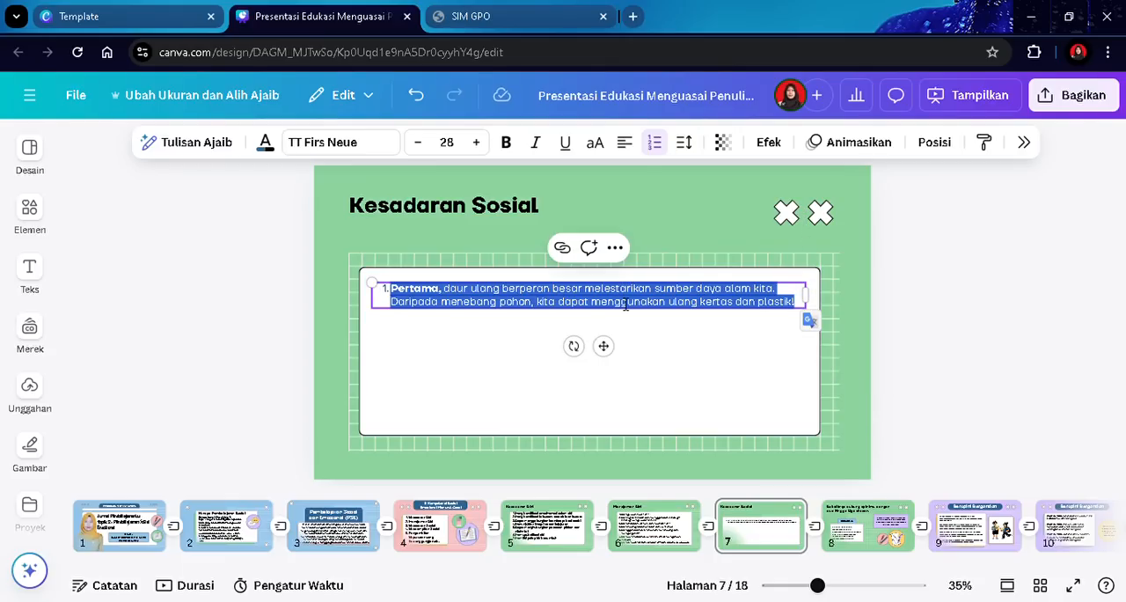
- Replace the body text with list items "Mempertimbangkan pandangan/ pemikiran orang lain" and "Mengakui kemampuan/ kekuatan orang lain"
{"action": "type", "text": "Mempertimban"}
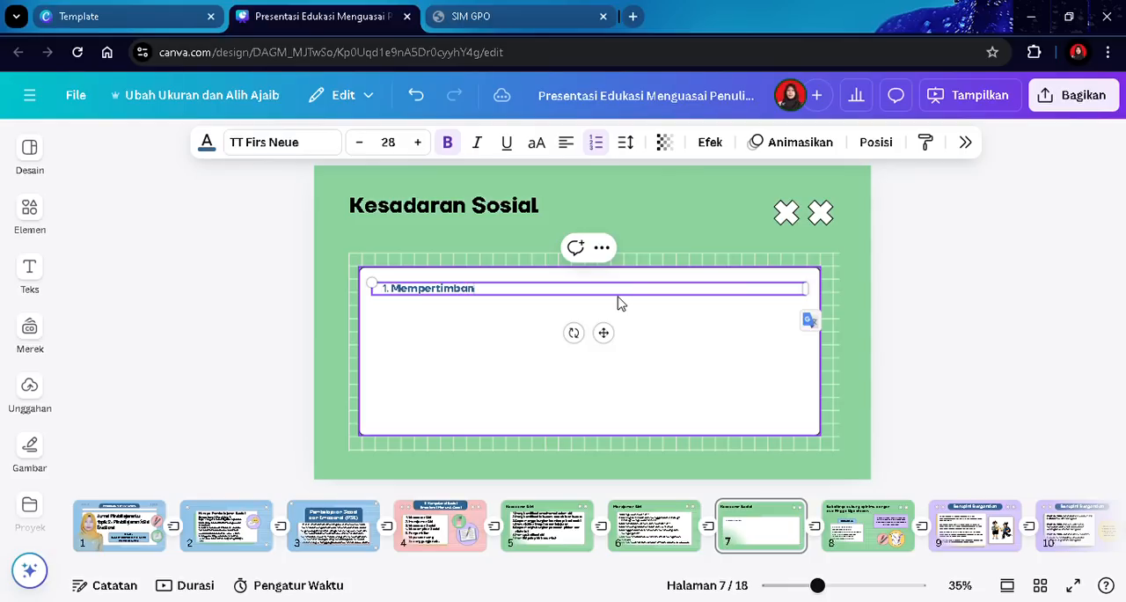
{"action": "type", "text": "gkan pandangan"}
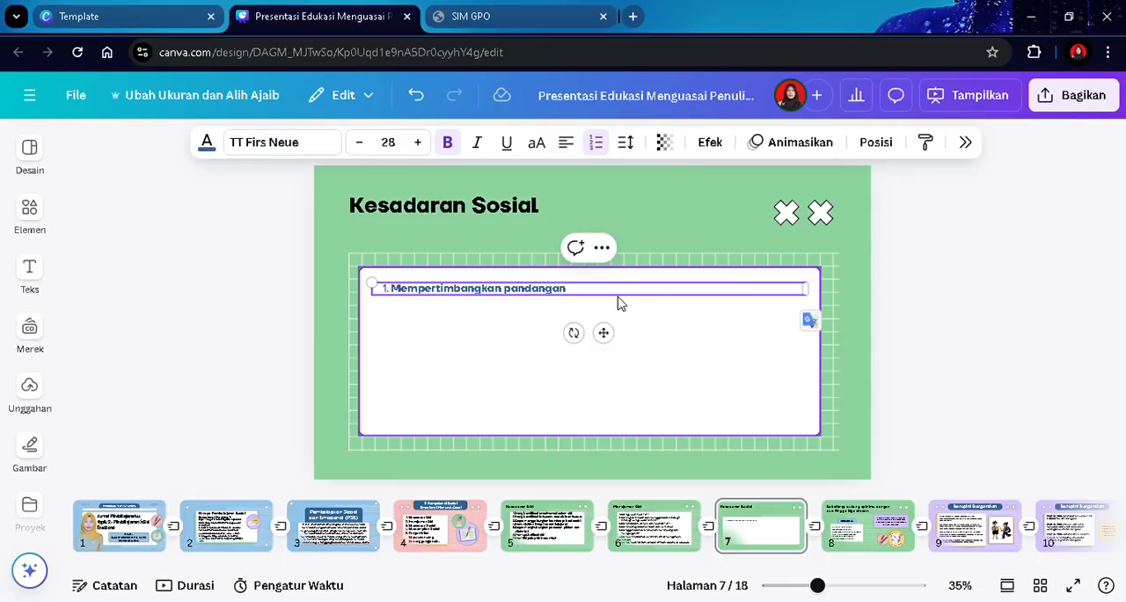
{"action": "type", "text": "/ pemikiran orang lain"}
{"action": "key", "text": "Return"}
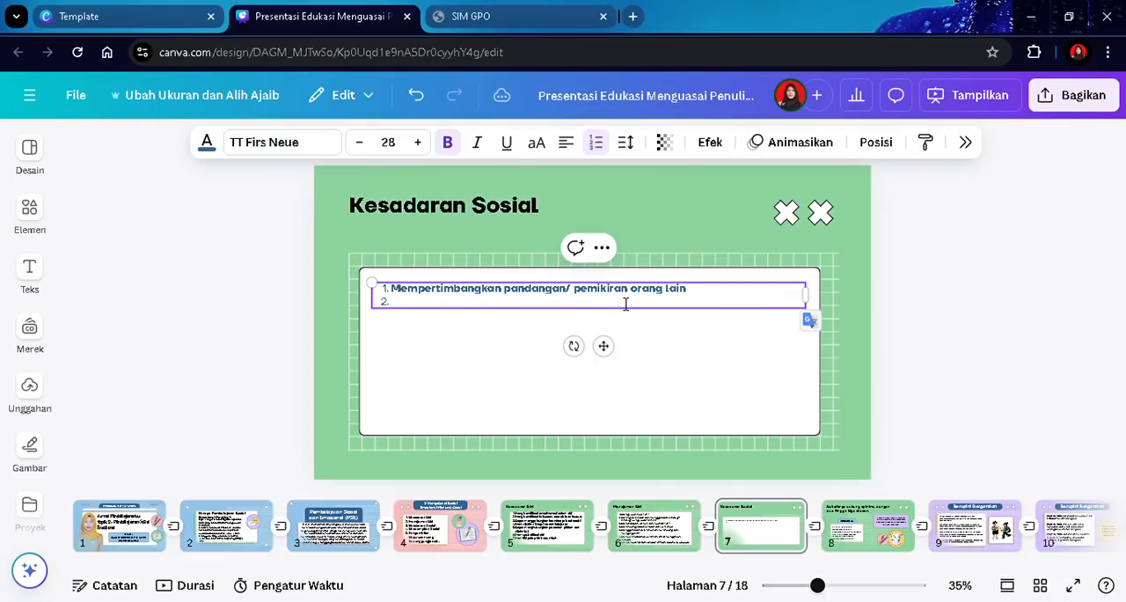
{"action": "type", "text": "Mengakui kemam"}
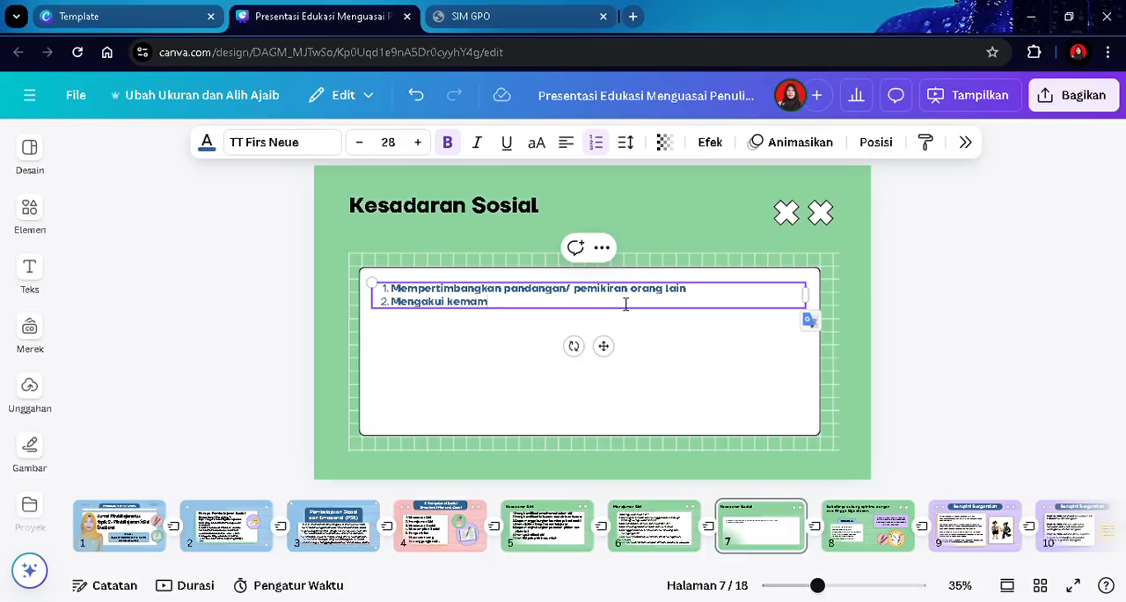
{"action": "type", "text": "puan/ kekuatan orang lain"}
{"action": "key", "text": "Return"}
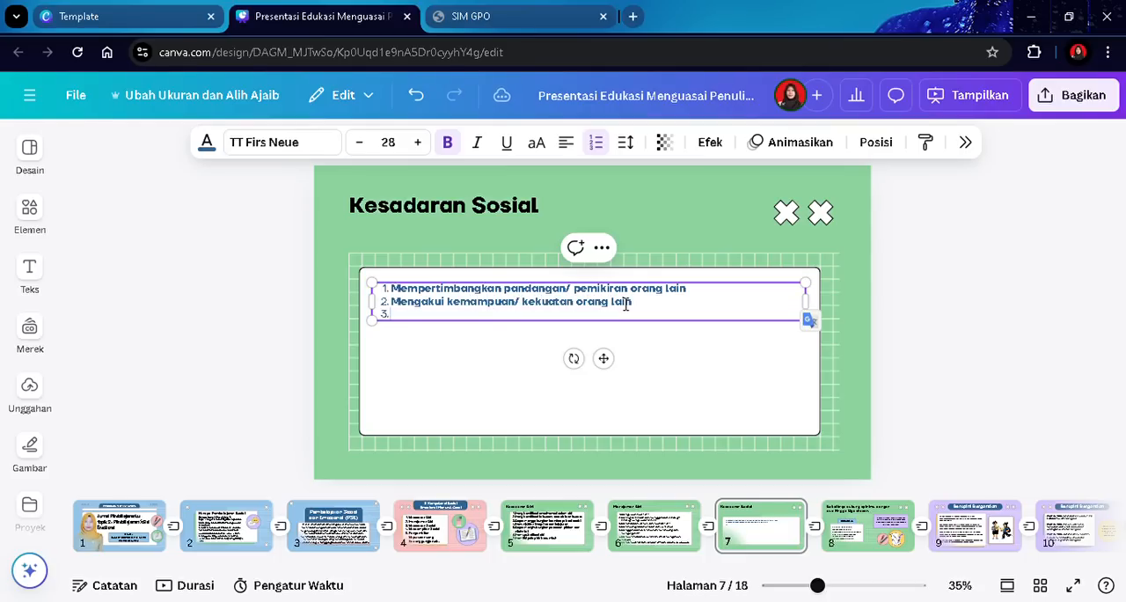
- Add items "Mendesmostrasikan empati dan rasa welas asih" and "Menunjukkan kepedulian atas perasaan orang lain" to the list
{"action": "type", "text": "N"}
{"action": "key", "text": "BackSpace"}
{"action": "type", "text": "M"}
{"action": "key", "text": "BackSpace"}
{"action": "type", "text": "Mendesmostrasikan"}
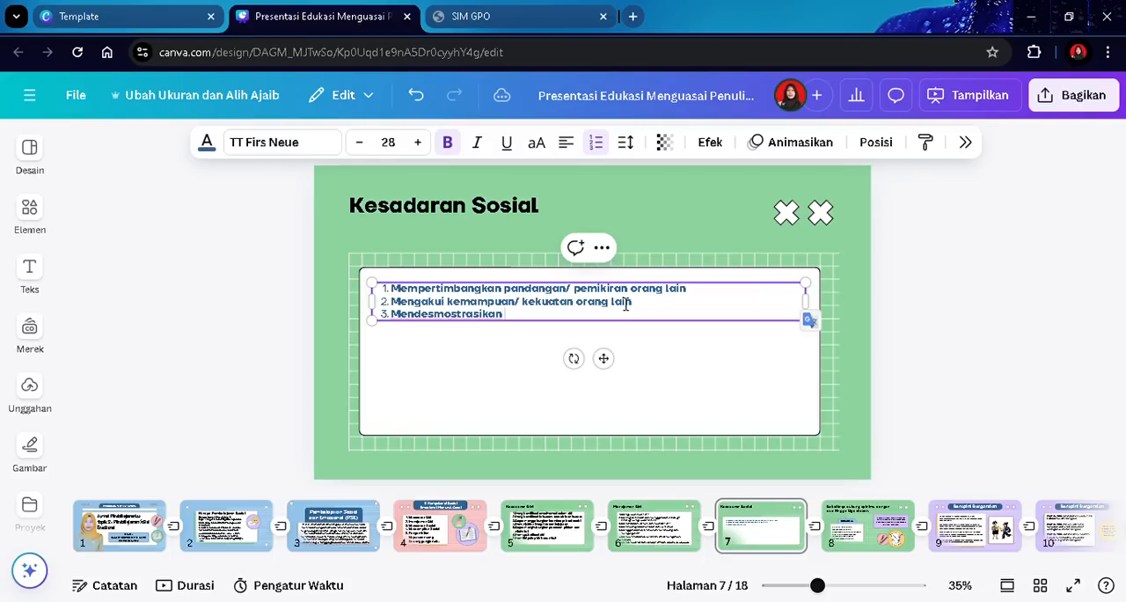
{"action": "type", "text": " empati dan rasa we"}
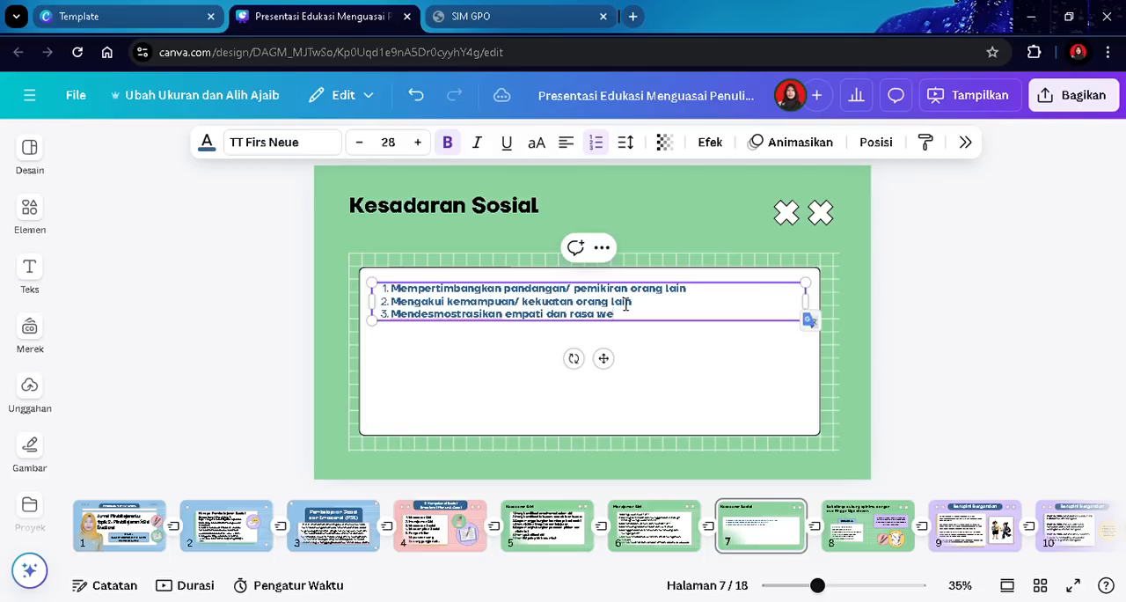
{"action": "type", "text": "las asih"}
{"action": "key", "text": "Return"}
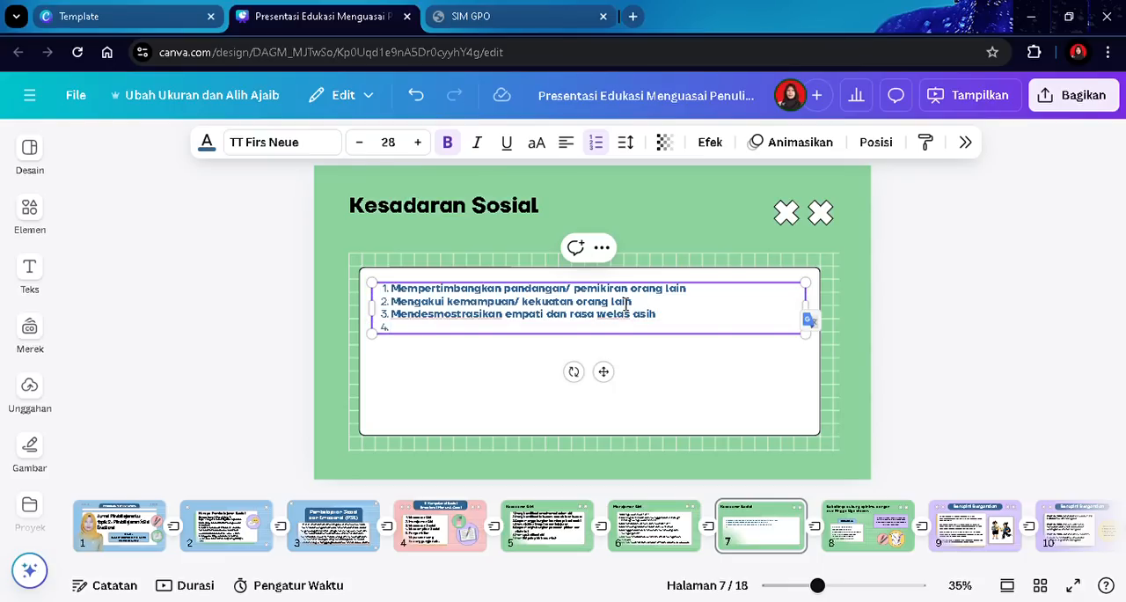
{"action": "type", "text": "Menunjukkan kepedulian atas"}
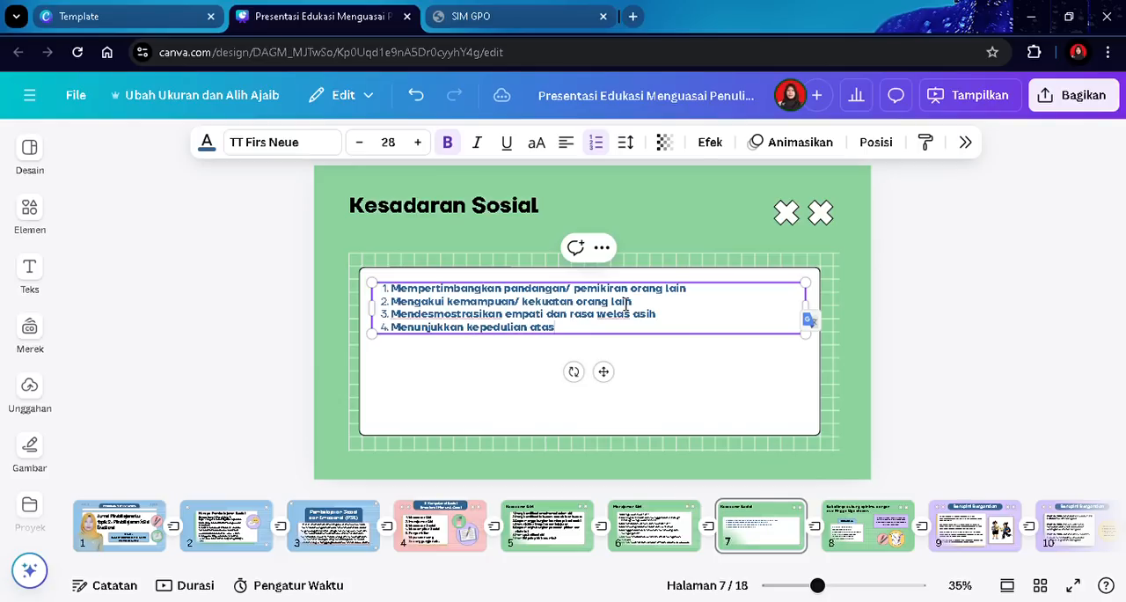
{"action": "type", "text": " perasaan orang lain"}
{"action": "key", "text": "Return"}
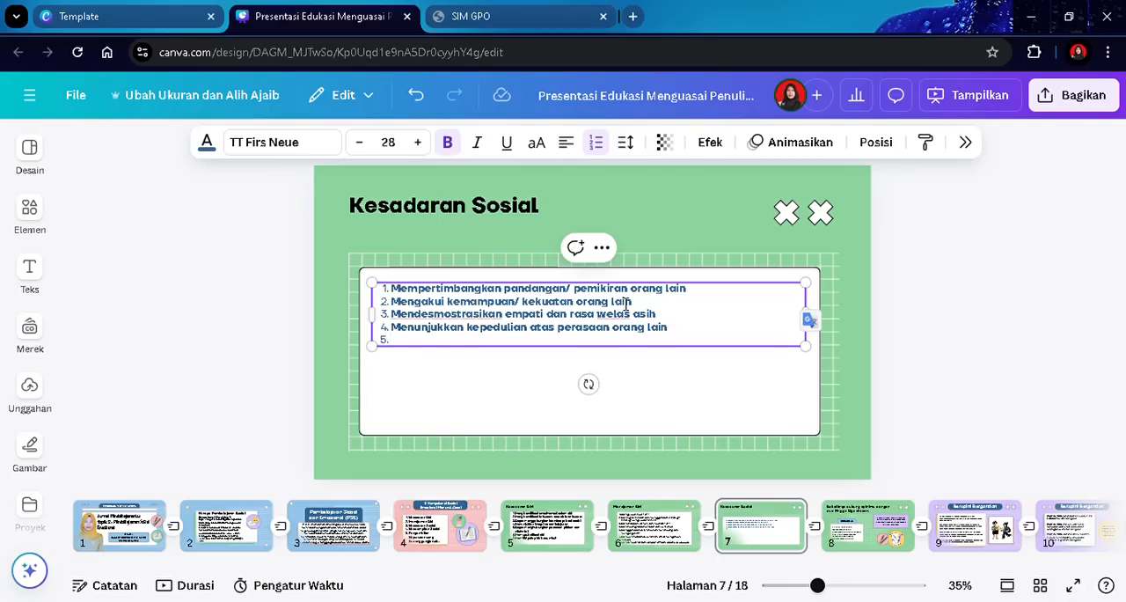
- Add items "Memahami dan mengeksperikan rasa syukur" and "Mengidentifikasi ragam norma-norma yang menunjukkan ketidakadilan" to the list
{"action": "type", "text": "Memahami dan menge"}
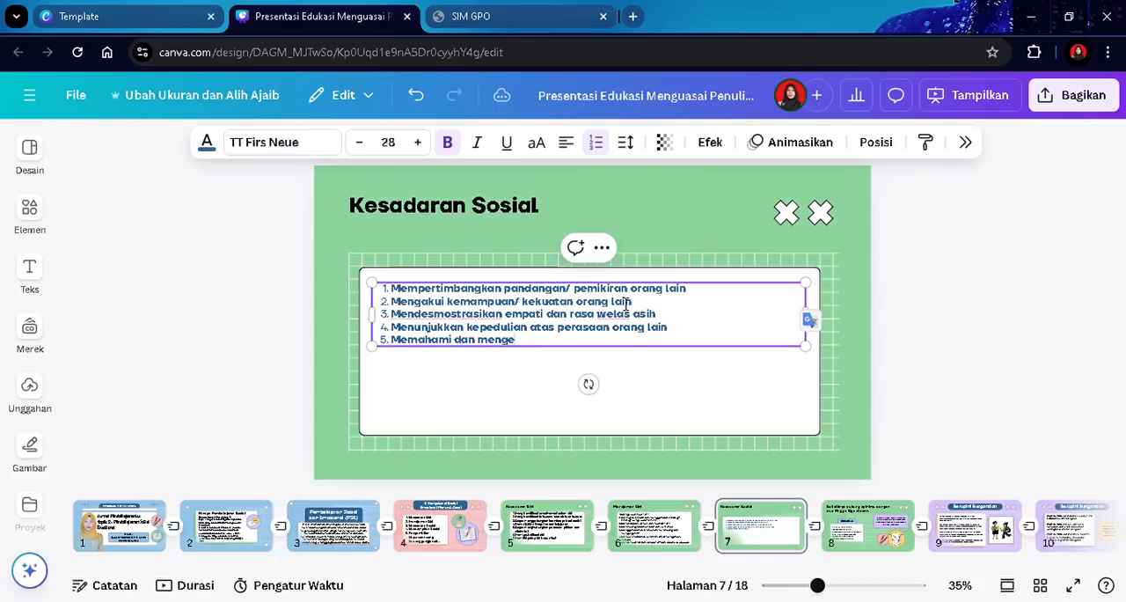
{"action": "type", "text": "ksperikan d"}
{"action": "type", "text": "yukur"}
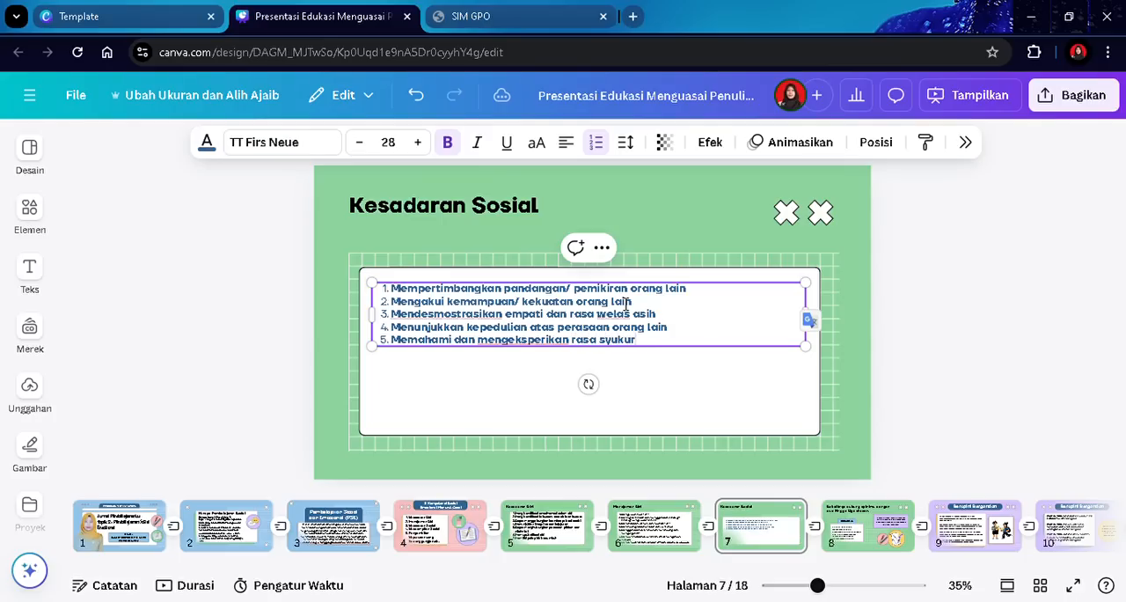
{"action": "key", "text": "Return"}
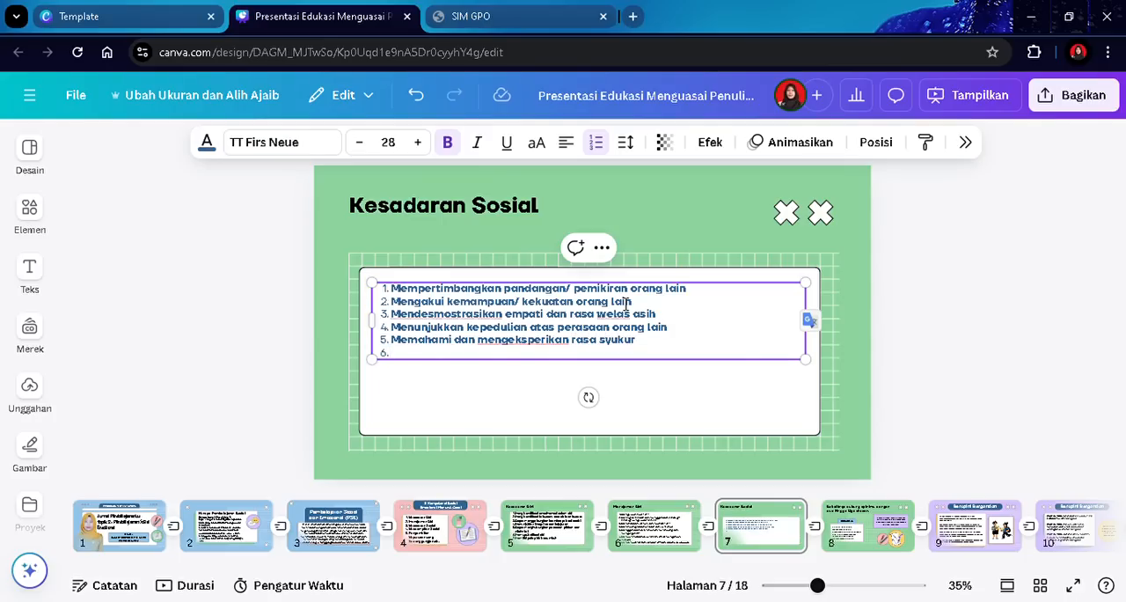
{"action": "type", "text": "Mengidentifikasi ragam n"}
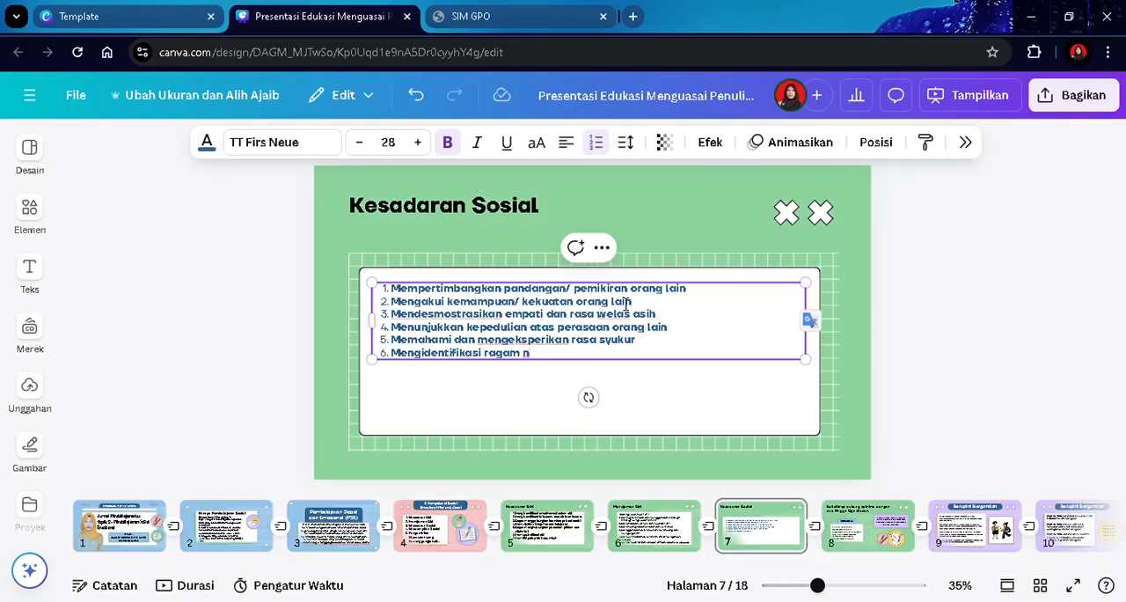
{"action": "type", "text": "orma-norma yang men"}
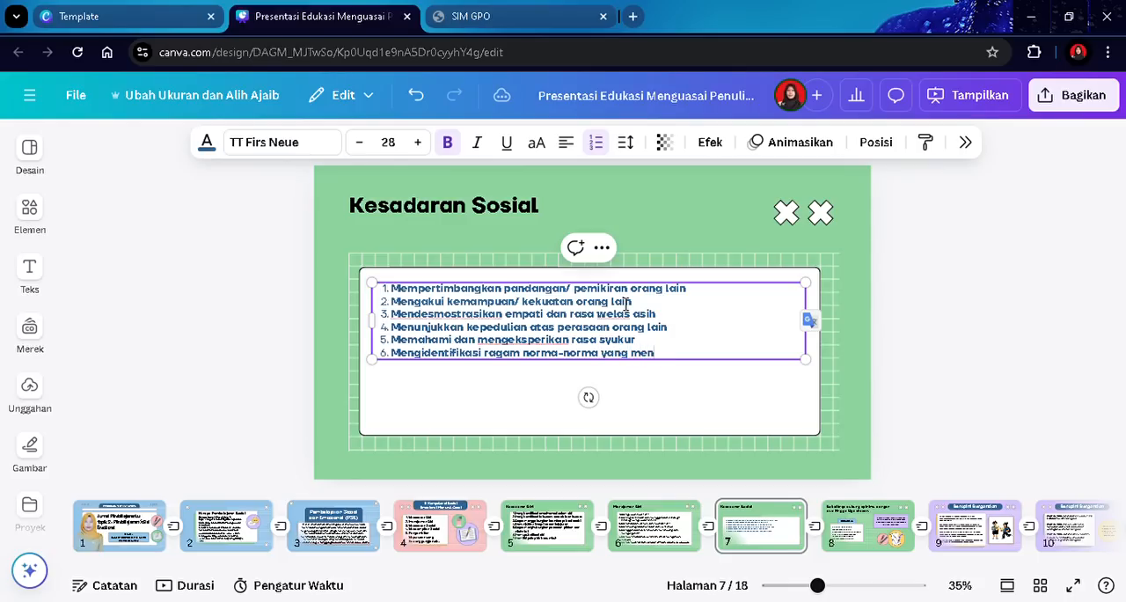
{"action": "type", "text": "unjukkan ketidakadilan"}
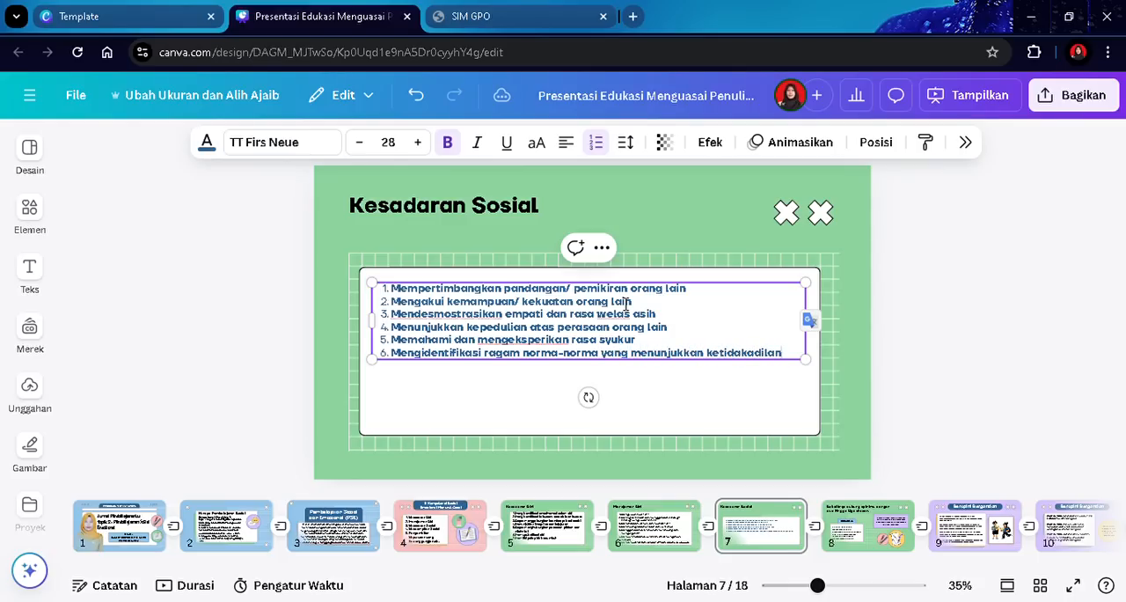
{"action": "left_click", "coordinate": [1021, 299]}
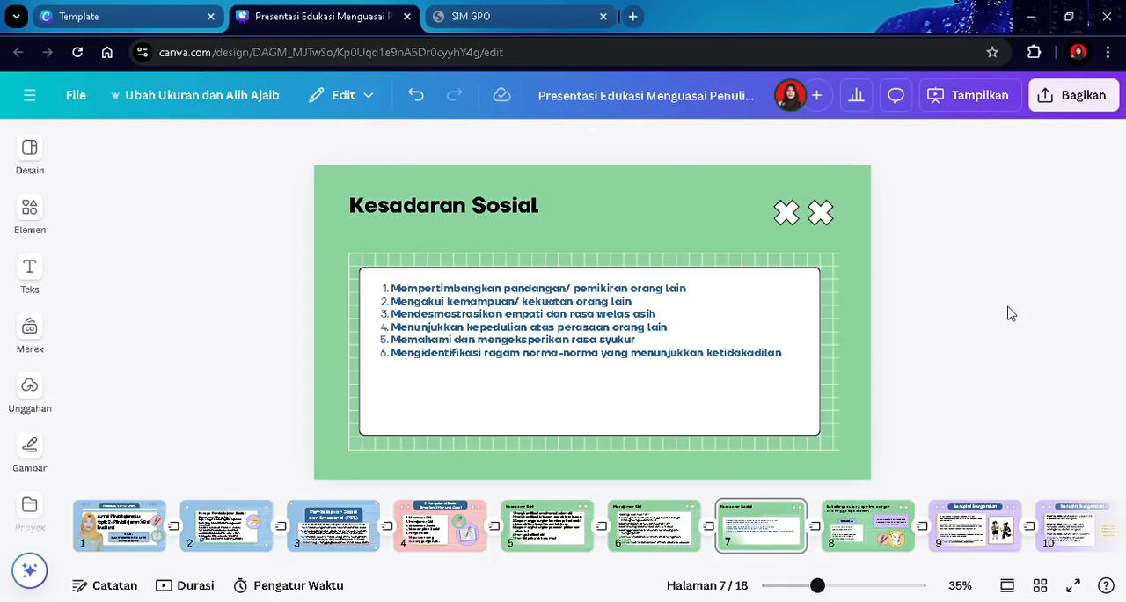
- Increase the numbered list's font size to 41
{"action": "left_click", "coordinate": [543, 330]}
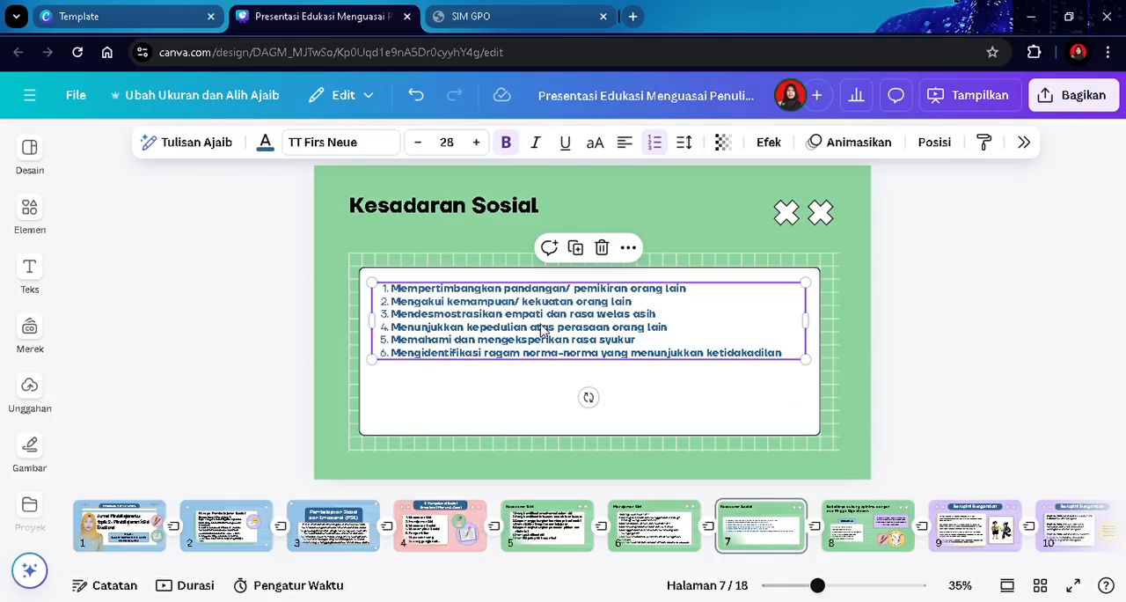
{"action": "left_click", "coordinate": [476, 143]}
{"action": "left_click", "coordinate": [476, 143]}
{"action": "left_click", "coordinate": [476, 142]}
{"action": "left_click", "coordinate": [476, 142]}
{"action": "left_click", "coordinate": [476, 142]}
{"action": "left_click", "coordinate": [476, 142]}
{"action": "left_click", "coordinate": [476, 142]}
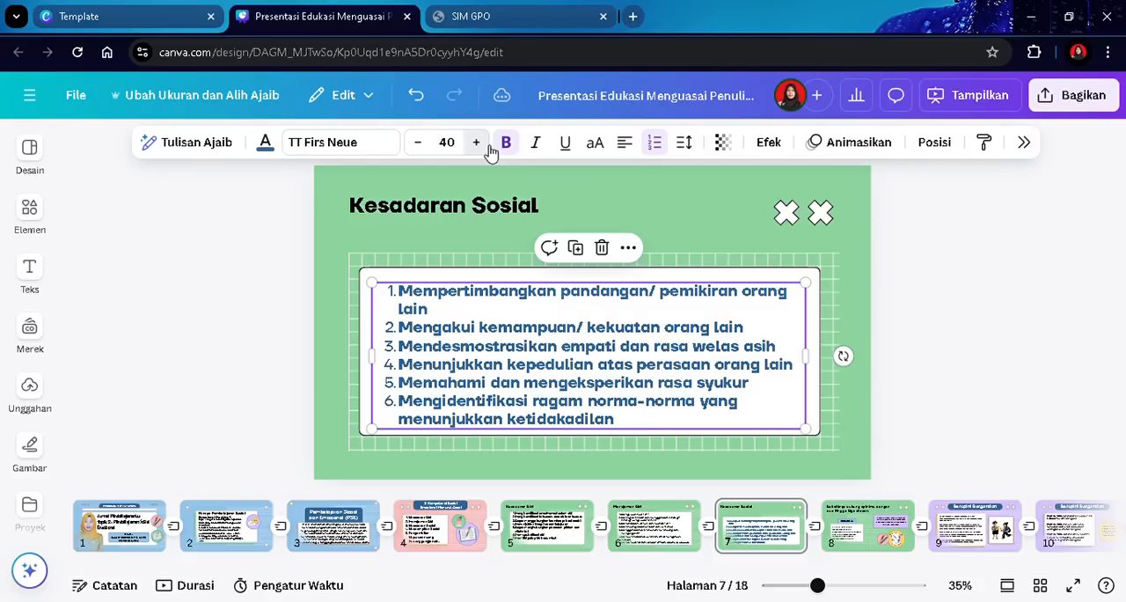
{"action": "left_click", "coordinate": [486, 147]}
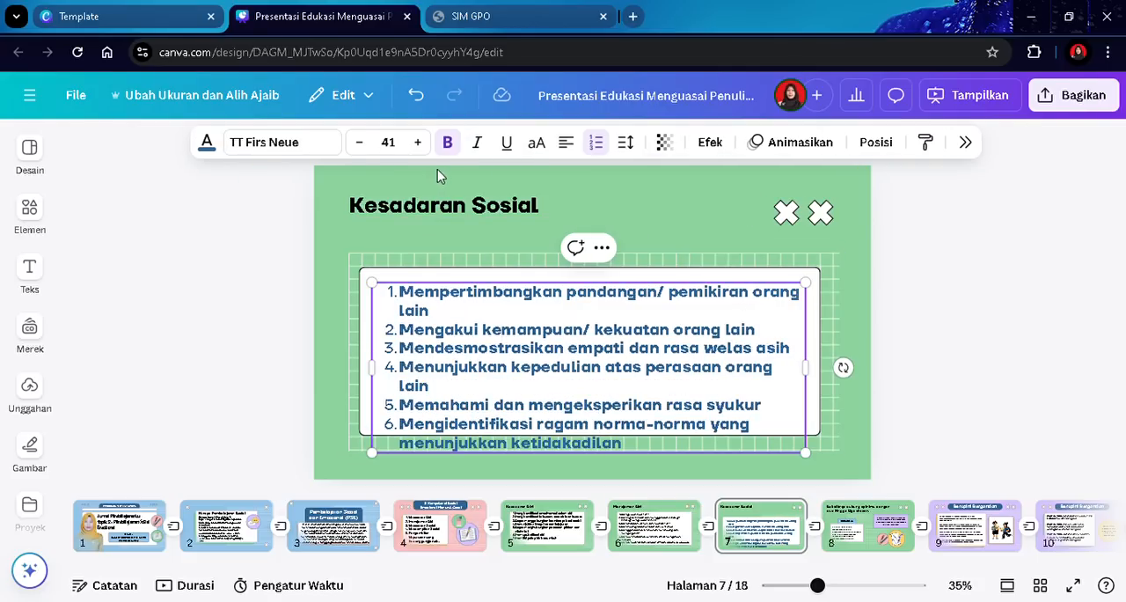
- Shrink the list's font size to 39 and undo the change
{"action": "left_click", "coordinate": [372, 145]}
{"action": "left_click", "coordinate": [371, 145]}
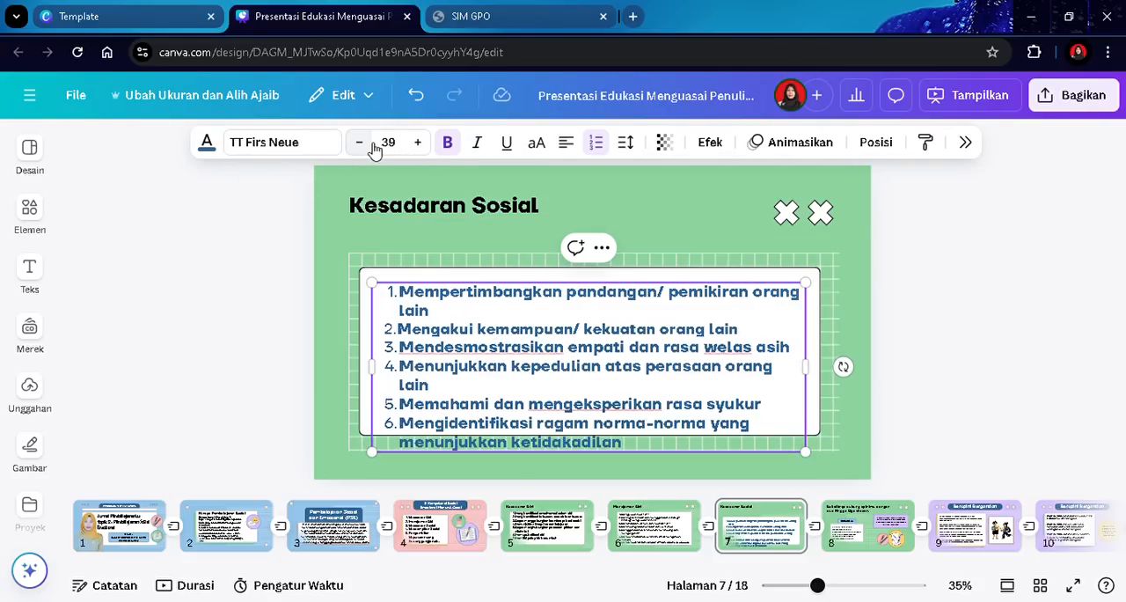
{"action": "left_click", "coordinate": [29, 150]}
{"action": "left_click", "coordinate": [416, 95]}
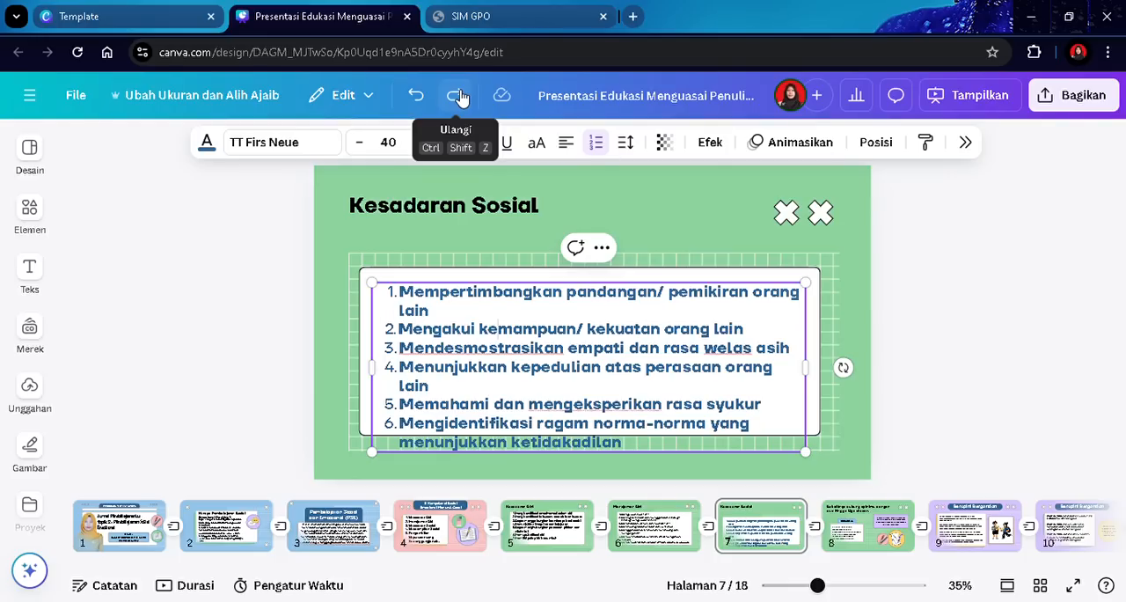
{"action": "left_click", "coordinate": [419, 98]}
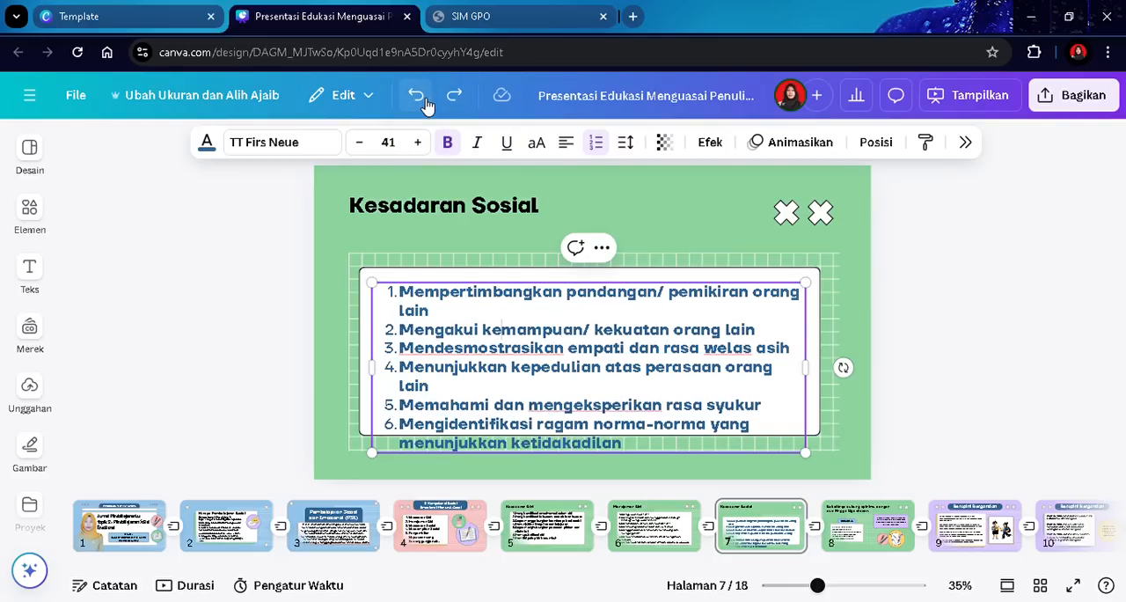
- Reposition the numbered list inside the white card and reduce its font size by one step
{"action": "left_click", "coordinate": [950, 307]}
{"action": "left_click_drag", "start_coordinate": [636, 359], "coordinate": [623, 344]}
{"action": "left_click", "coordinate": [944, 341]}
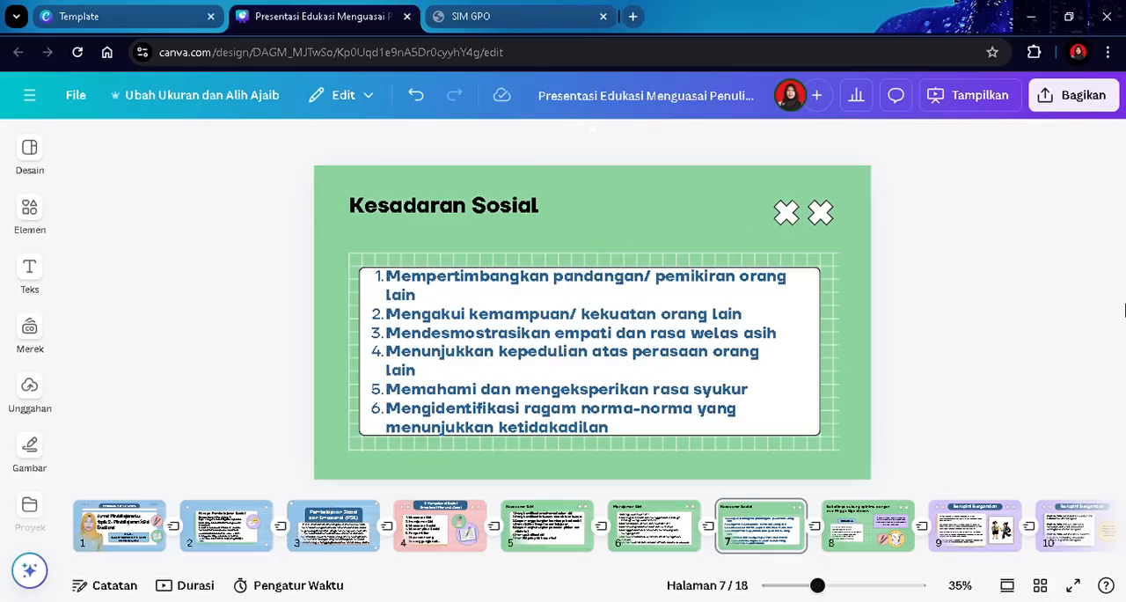
{"action": "left_click_drag", "start_coordinate": [585, 363], "coordinate": [579, 363]}
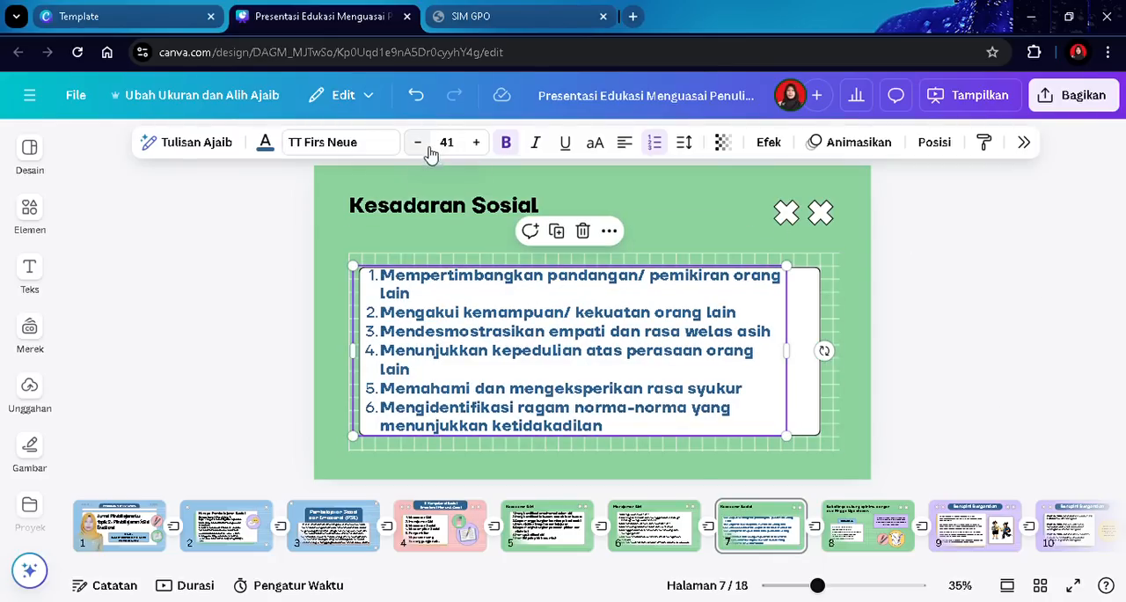
{"action": "left_click", "coordinate": [430, 154]}
{"action": "left_click", "coordinate": [1082, 320]}
{"action": "left_click_drag", "start_coordinate": [647, 362], "coordinate": [664, 373]}
{"action": "left_click", "coordinate": [1047, 329]}
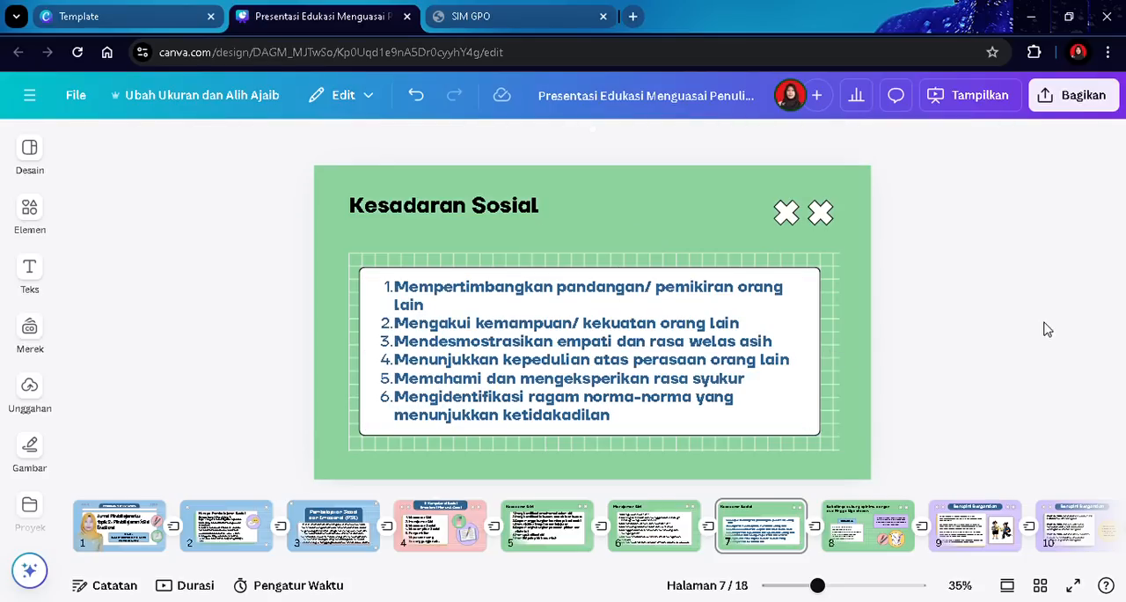
- Retitle the next slide's heading as "Keterampilan Sosial"
{"action": "scroll", "coordinate": [1048, 329], "scroll_direction": "down", "scroll_amount": 1}
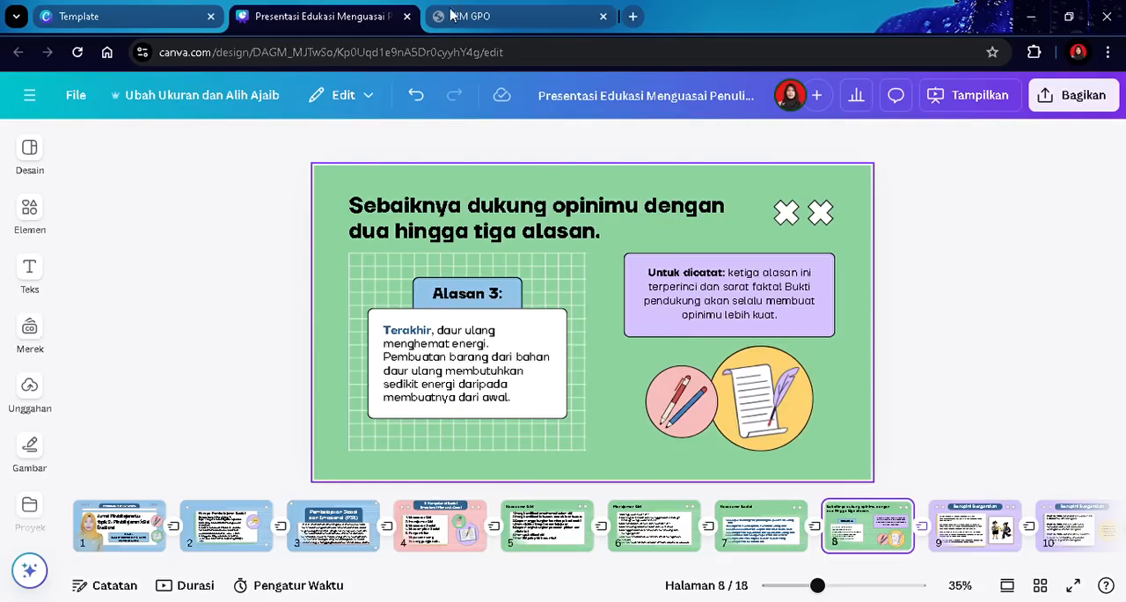
{"action": "left_click", "coordinate": [475, 227]}
{"action": "double_click", "coordinate": [484, 230]}
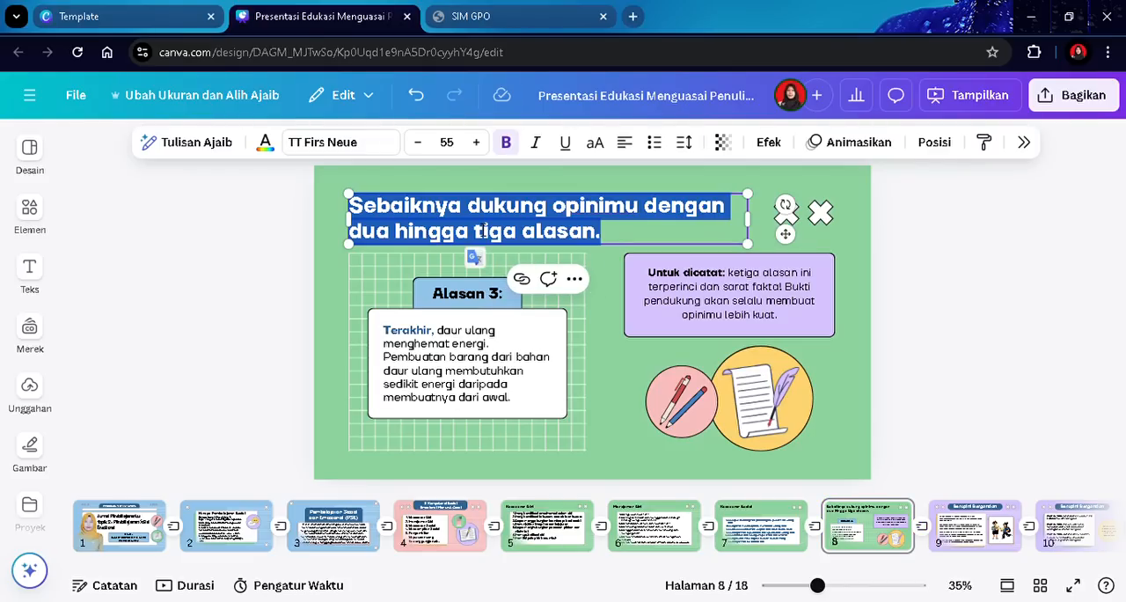
{"action": "type", "text": "Kerea"}
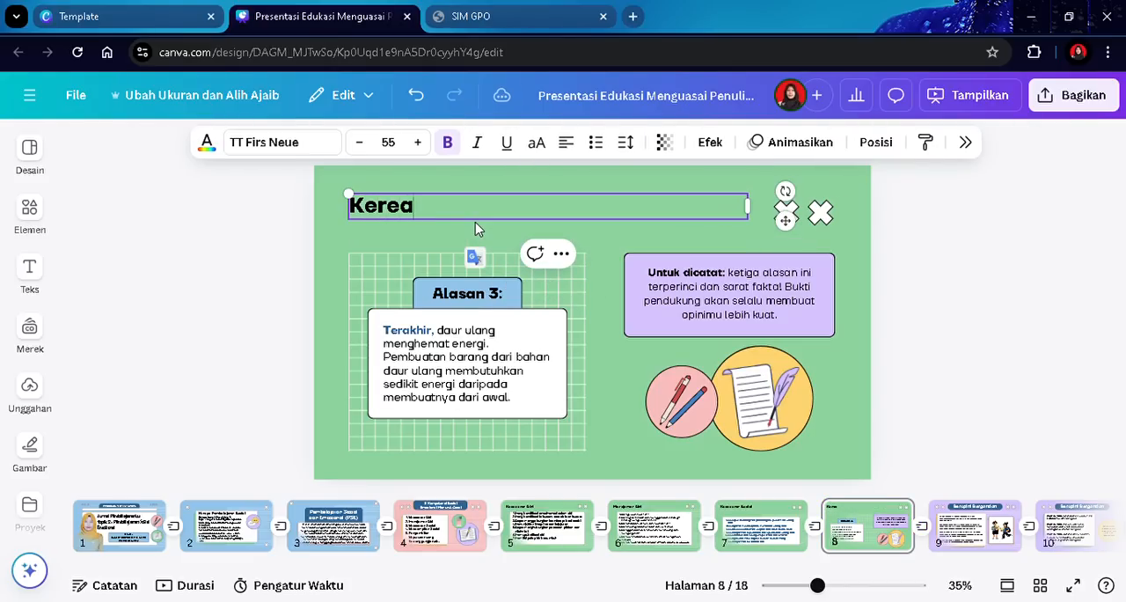
{"action": "key", "text": "BackSpace"}
{"action": "key", "text": "BackSpace"}
{"action": "key", "text": "BackSpace"}
{"action": "type", "text": "terampilan"}
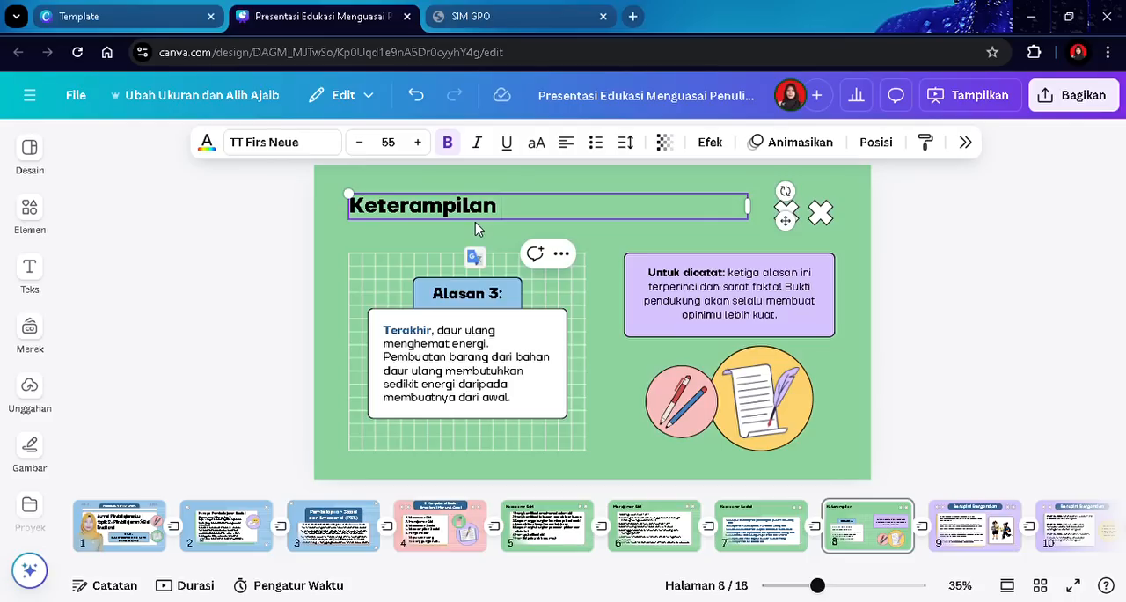
{"action": "type", "text": " Sosial"}
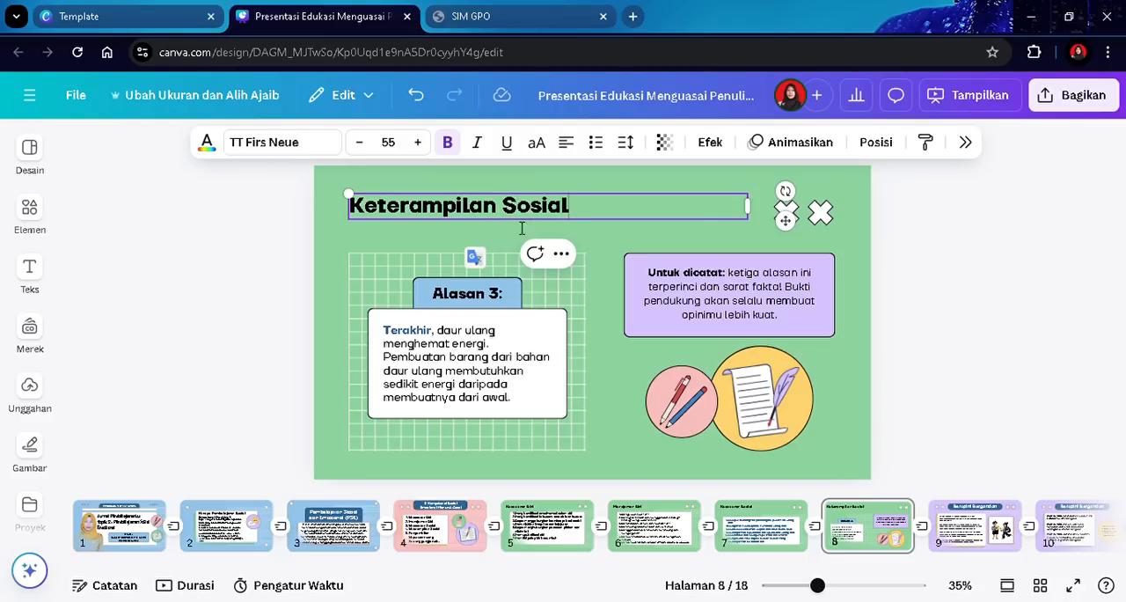
- Delete the purple note box and the pen and scroll illustrations from the slide
{"action": "left_click", "coordinate": [746, 300]}
{"action": "key", "text": "Delete"}
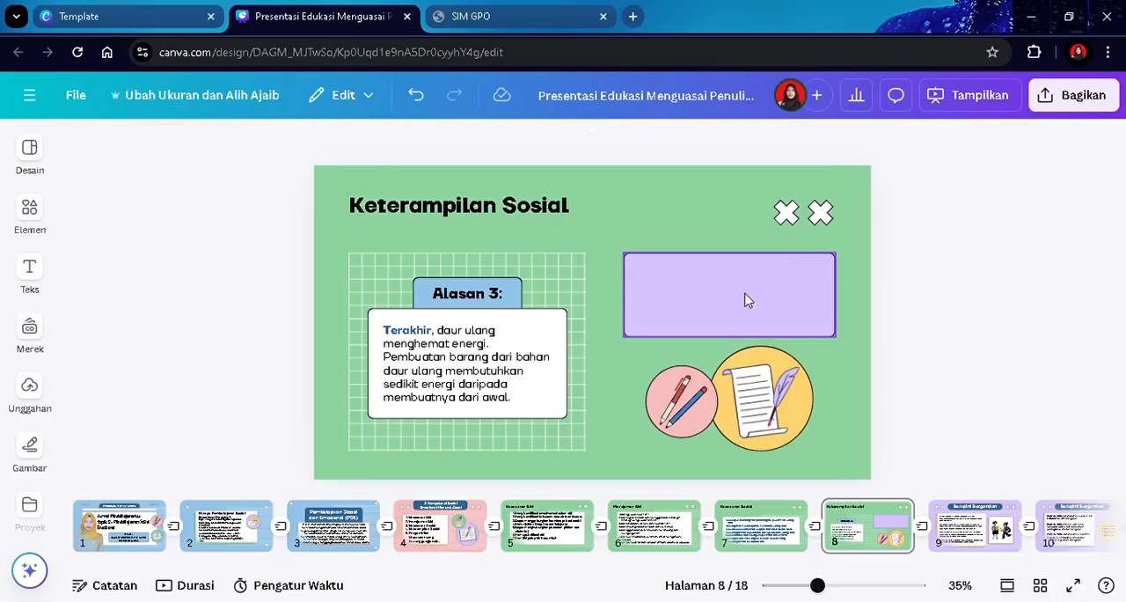
{"action": "left_click", "coordinate": [744, 296]}
{"action": "key", "text": "Delete"}
{"action": "left_click", "coordinate": [747, 386]}
{"action": "key", "text": "Delete"}
{"action": "key", "text": "Delete"}
{"action": "left_click", "coordinate": [692, 398]}
{"action": "key", "text": "Delete"}
{"action": "left_click", "coordinate": [687, 391]}
{"action": "key", "text": "Delete"}
{"action": "left_click", "coordinate": [521, 340]}
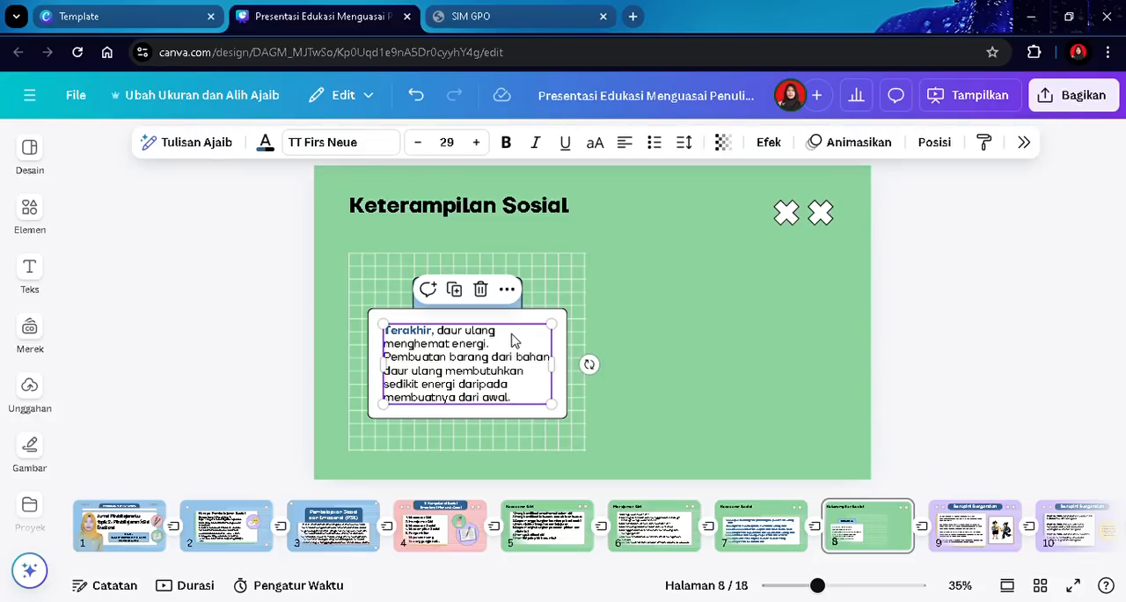
{"action": "left_click", "coordinate": [781, 337]}
- Search the elements library for "8 kotak" graphics and browse the results
{"action": "left_click", "coordinate": [13, 270]}
{"action": "left_click", "coordinate": [30, 213]}
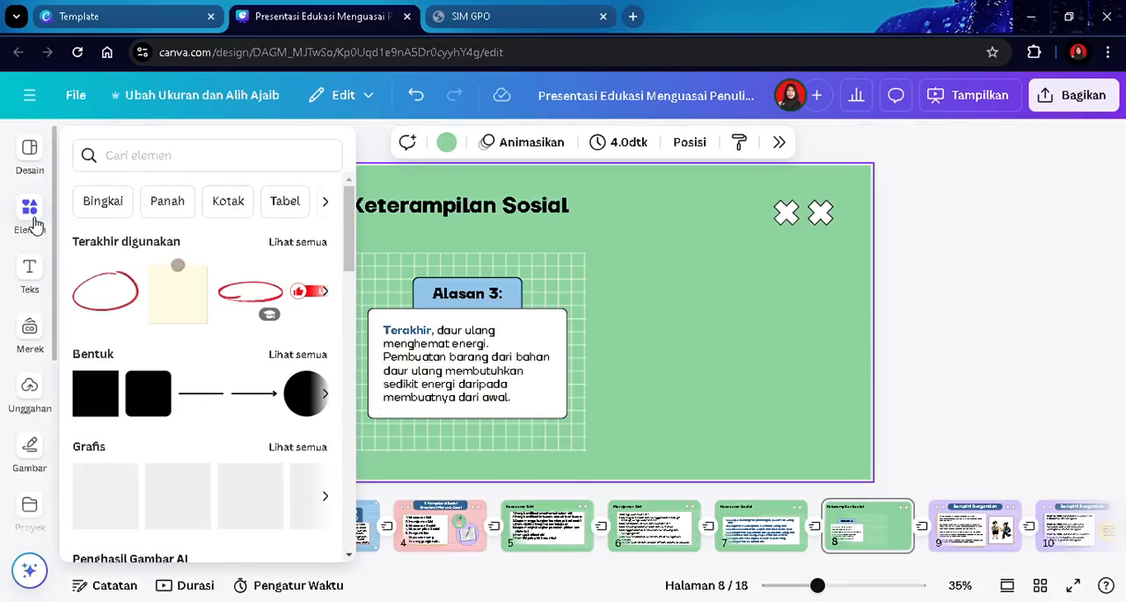
{"action": "left_click", "coordinate": [162, 164]}
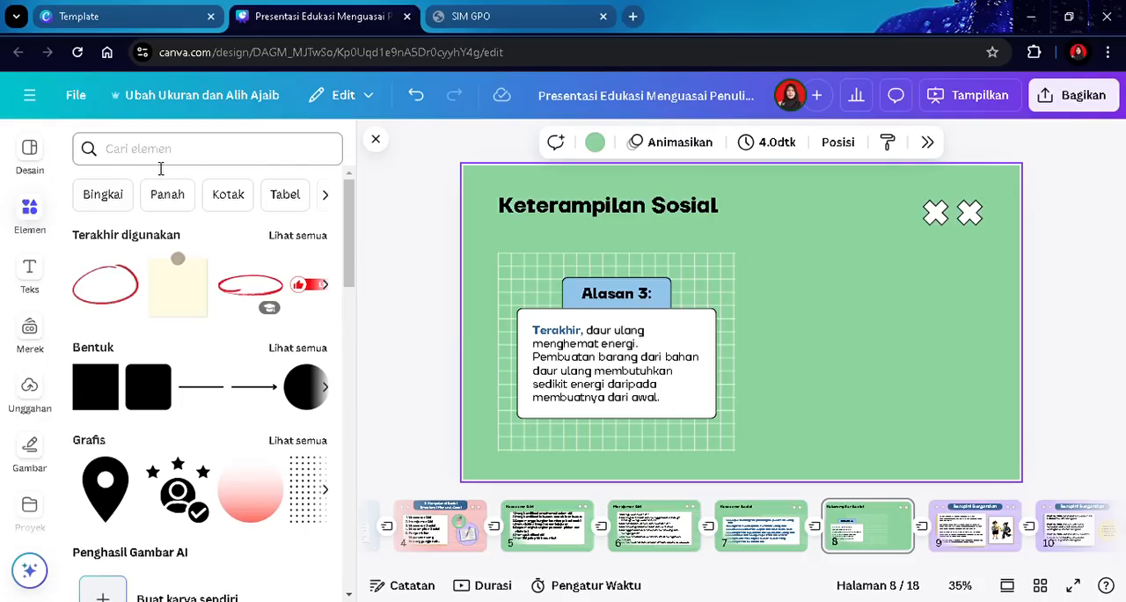
{"action": "type", "text": "8 kotak"}
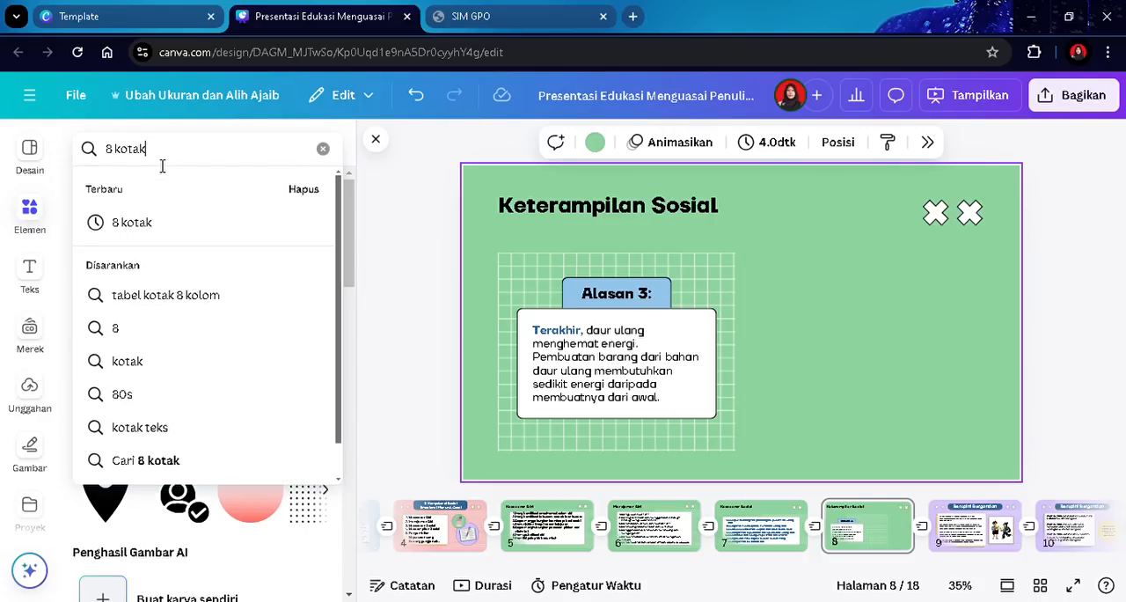
{"action": "key", "text": "Return"}
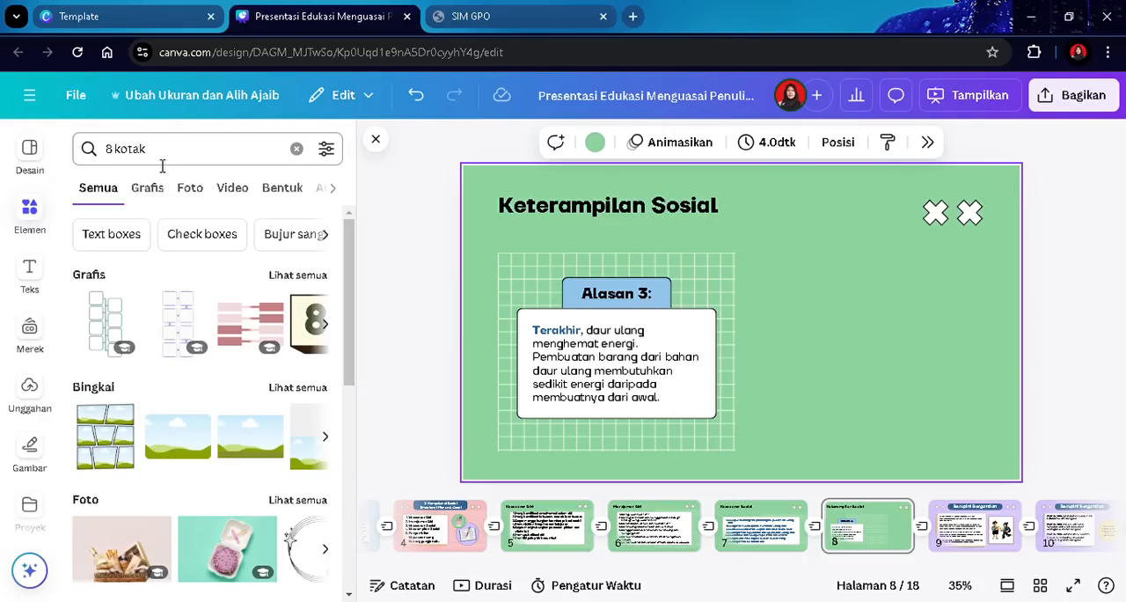
{"action": "left_click", "coordinate": [299, 275]}
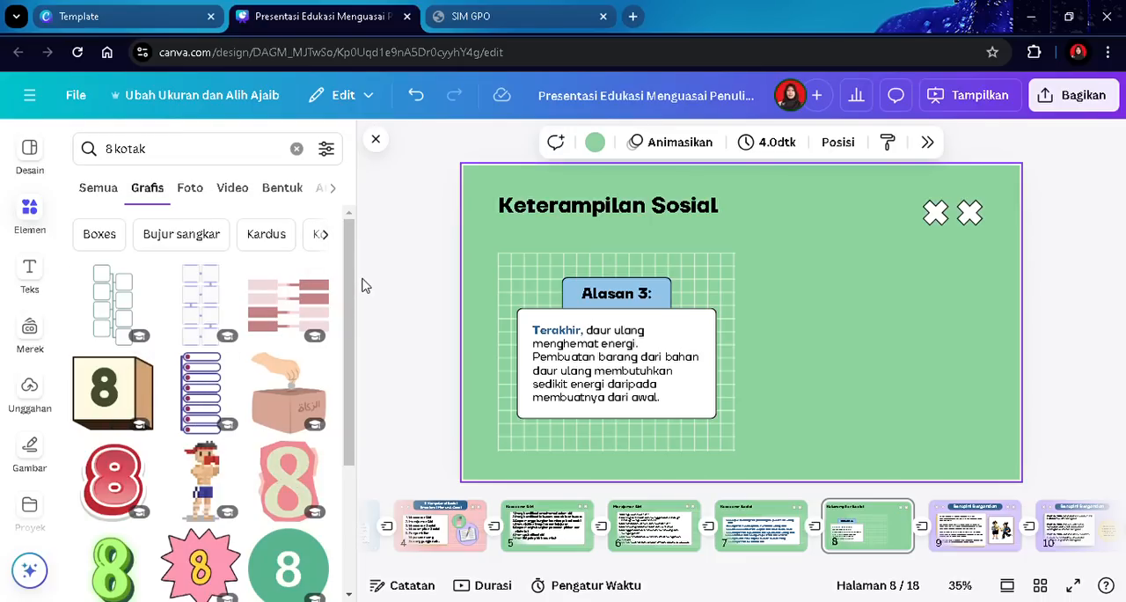
{"action": "scroll", "coordinate": [354, 270], "scroll_direction": "down", "scroll_amount": 5}
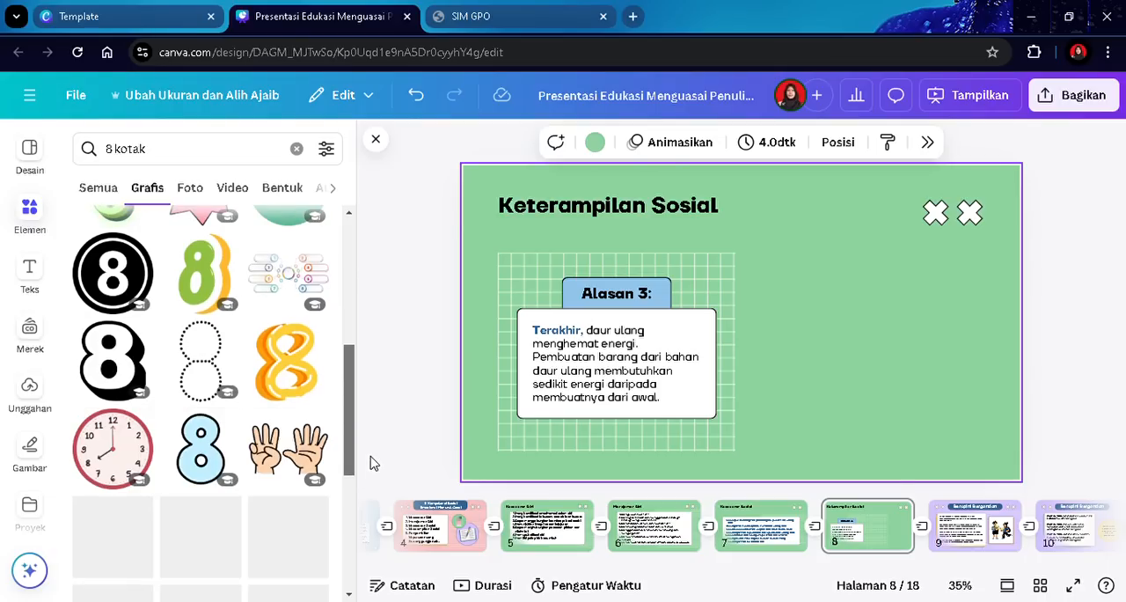
{"action": "scroll", "coordinate": [368, 406], "scroll_direction": "down", "scroll_amount": 6}
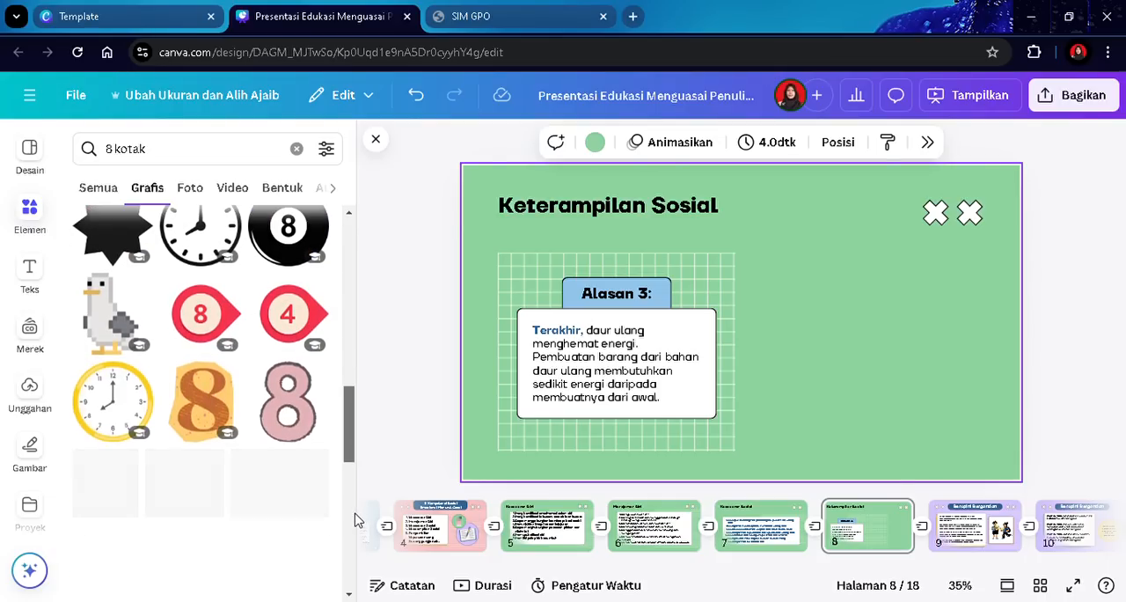
{"action": "scroll", "coordinate": [356, 520], "scroll_direction": "down", "scroll_amount": 1}
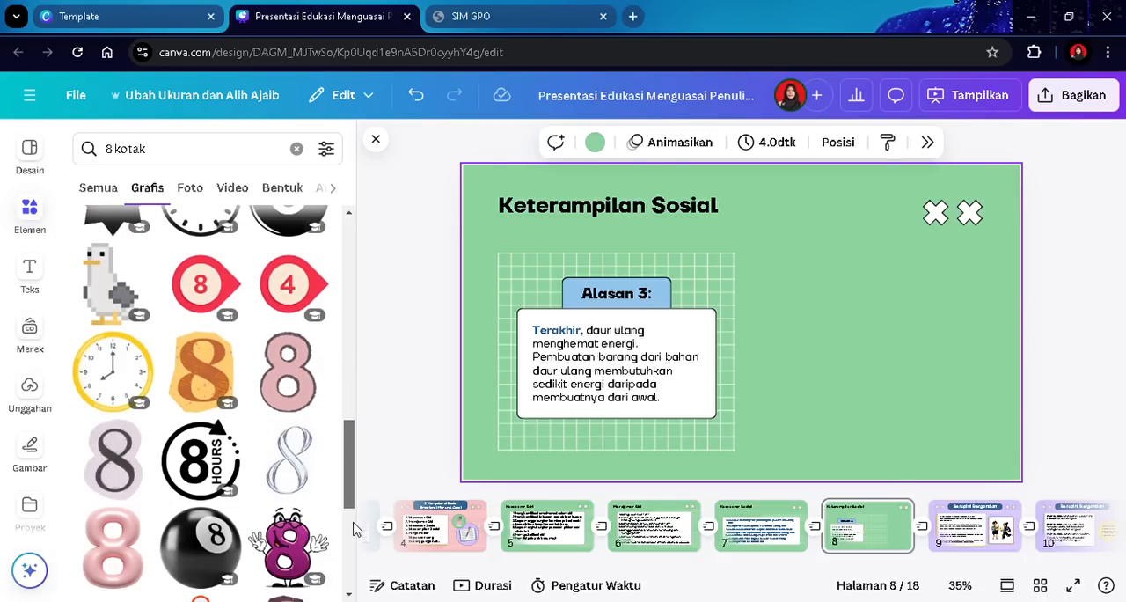
{"action": "left_click", "coordinate": [377, 143]}
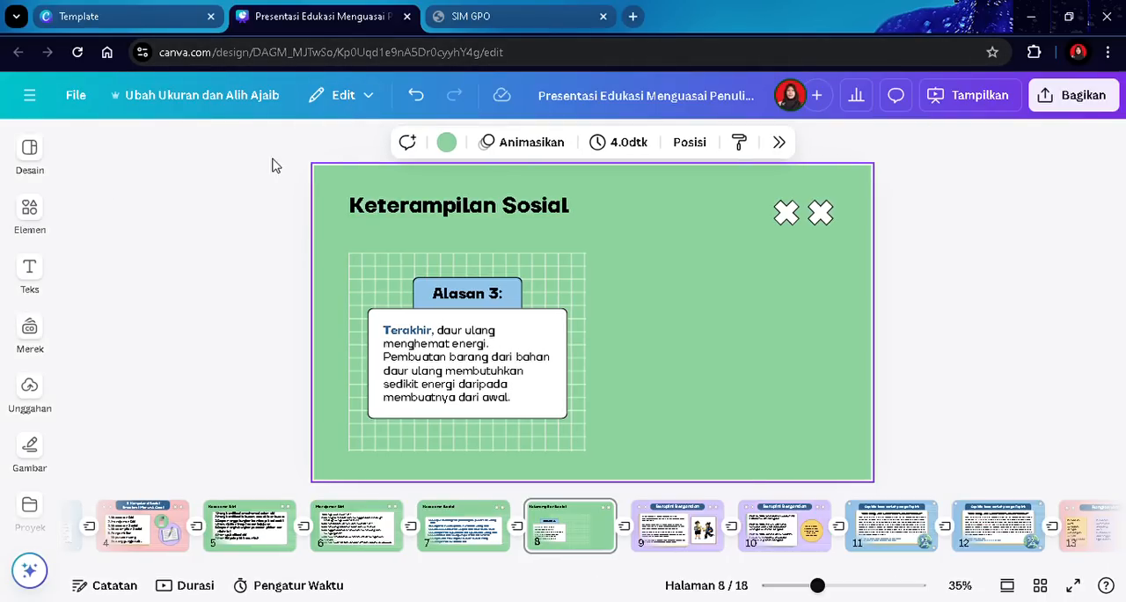
- Delete the "Alasan 3:" label and stretch the grid background to the slide's right side
{"action": "double_click", "coordinate": [481, 293]}
{"action": "key", "text": "BackSpace"}
{"action": "left_click", "coordinate": [489, 294]}
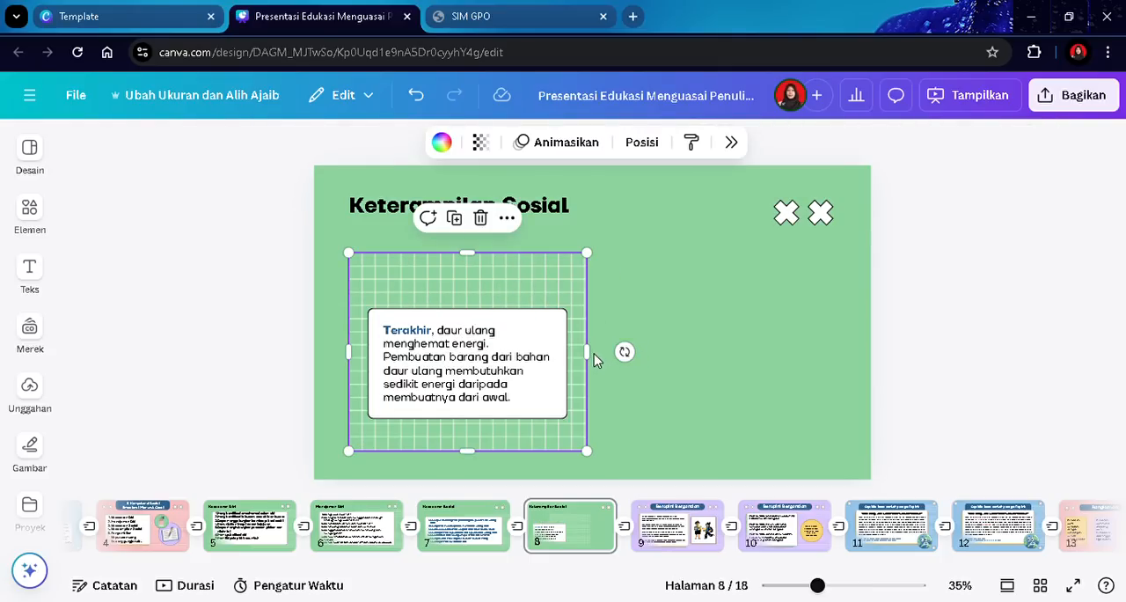
{"action": "left_click_drag", "start_coordinate": [598, 356], "coordinate": [847, 371]}
- Enlarge the white card to fill the grid area and widen the grid slightly
{"action": "left_click", "coordinate": [489, 319]}
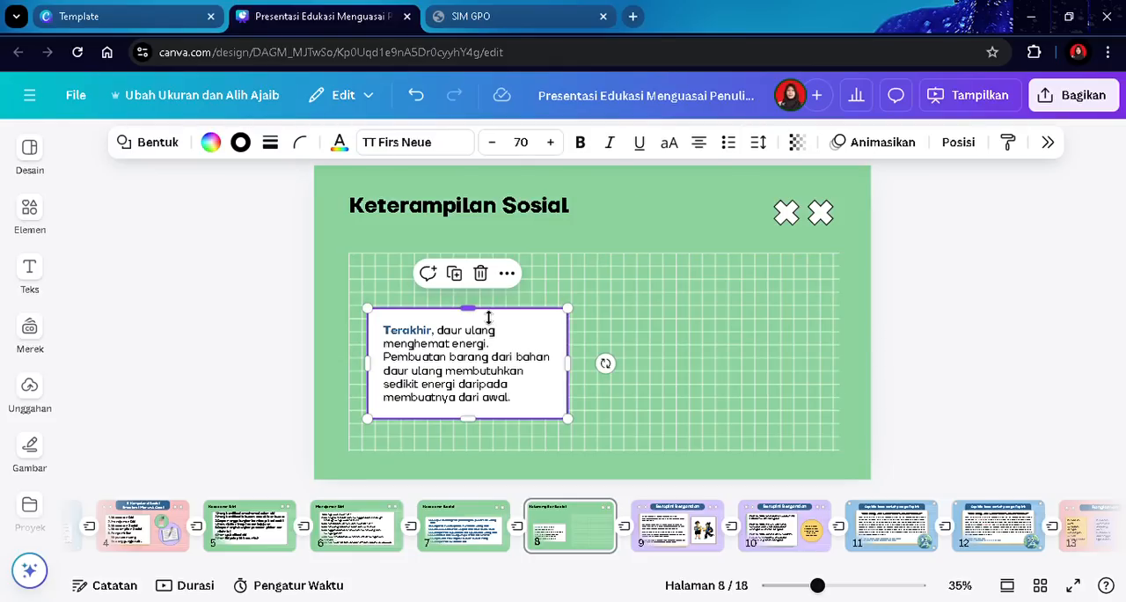
{"action": "left_click_drag", "start_coordinate": [474, 309], "coordinate": [470, 264]}
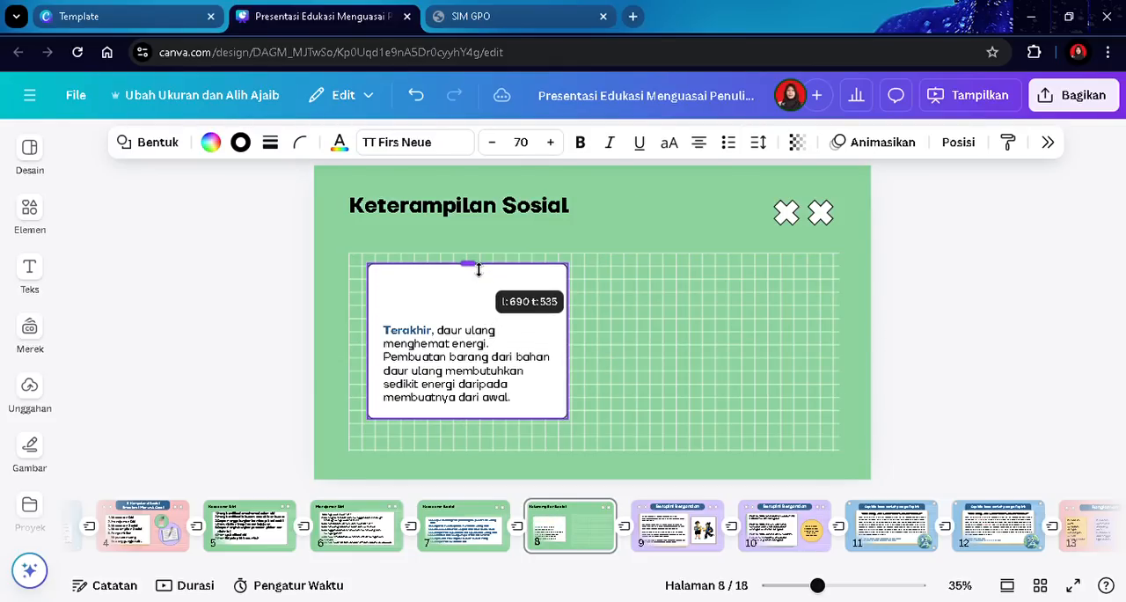
{"action": "left_click_drag", "start_coordinate": [467, 420], "coordinate": [481, 450]}
{"action": "left_click_drag", "start_coordinate": [569, 352], "coordinate": [835, 354]}
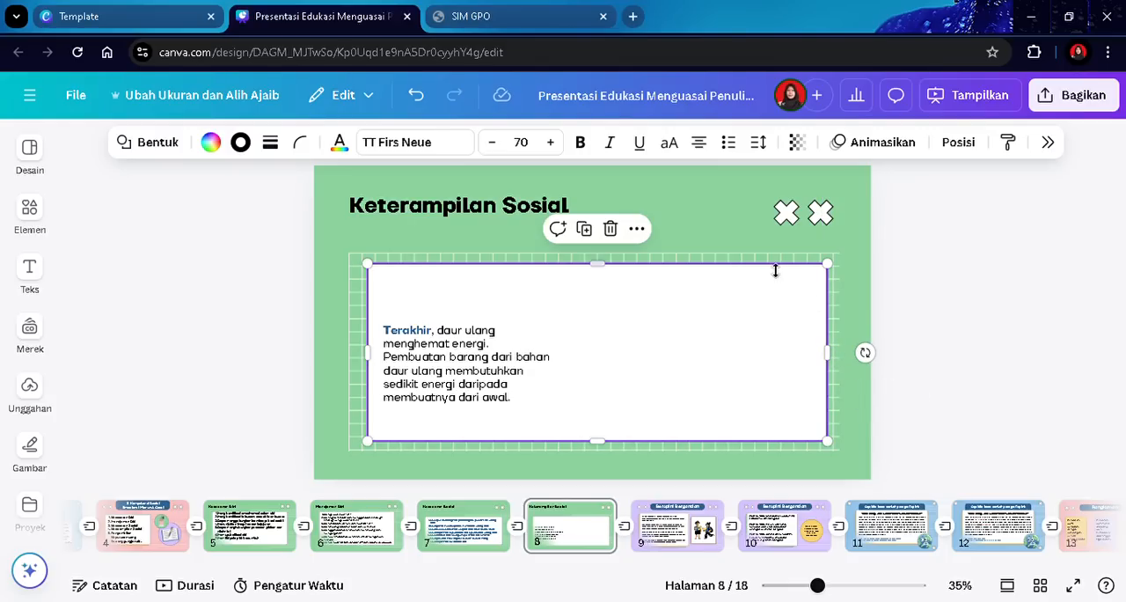
{"action": "left_click", "coordinate": [699, 254]}
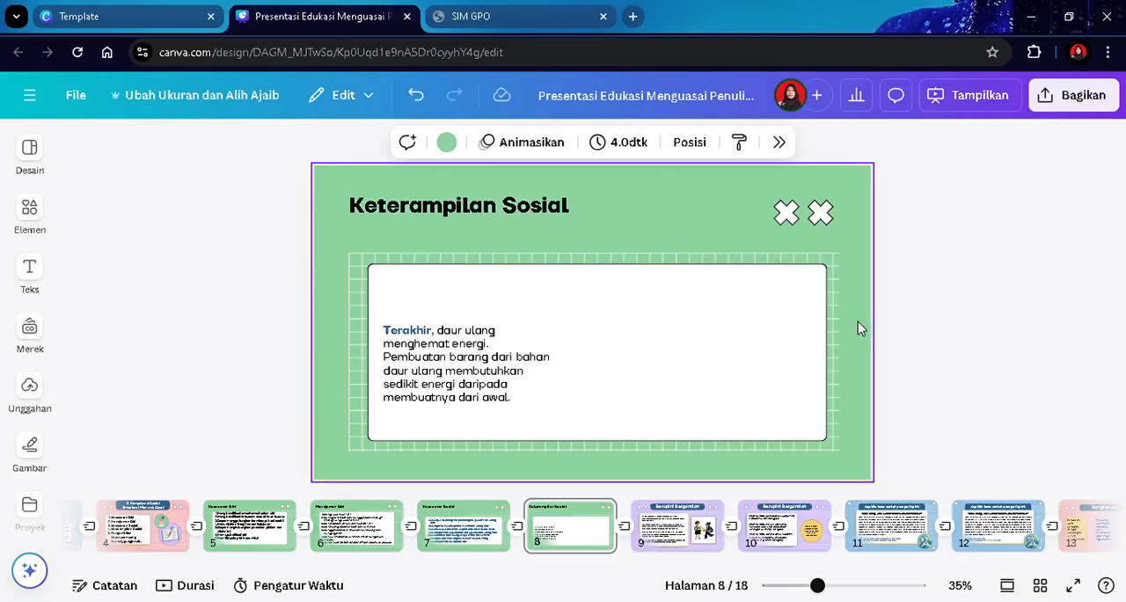
{"action": "left_click", "coordinate": [836, 330]}
{"action": "left_click_drag", "start_coordinate": [843, 352], "coordinate": [858, 352]}
{"action": "left_click", "coordinate": [987, 334]}
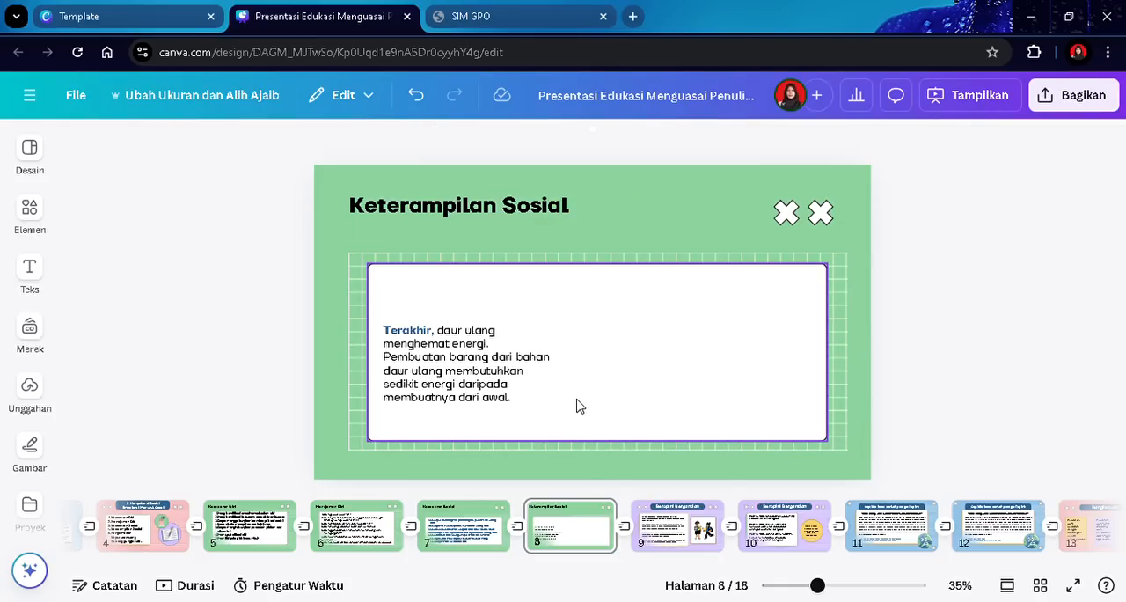
- Move the card's text box to the top of the card and widen it across the card
{"action": "left_click_drag", "start_coordinate": [401, 352], "coordinate": [395, 305]}
{"action": "left_click_drag", "start_coordinate": [542, 315], "coordinate": [830, 372]}
{"action": "left_click", "coordinate": [561, 306]}
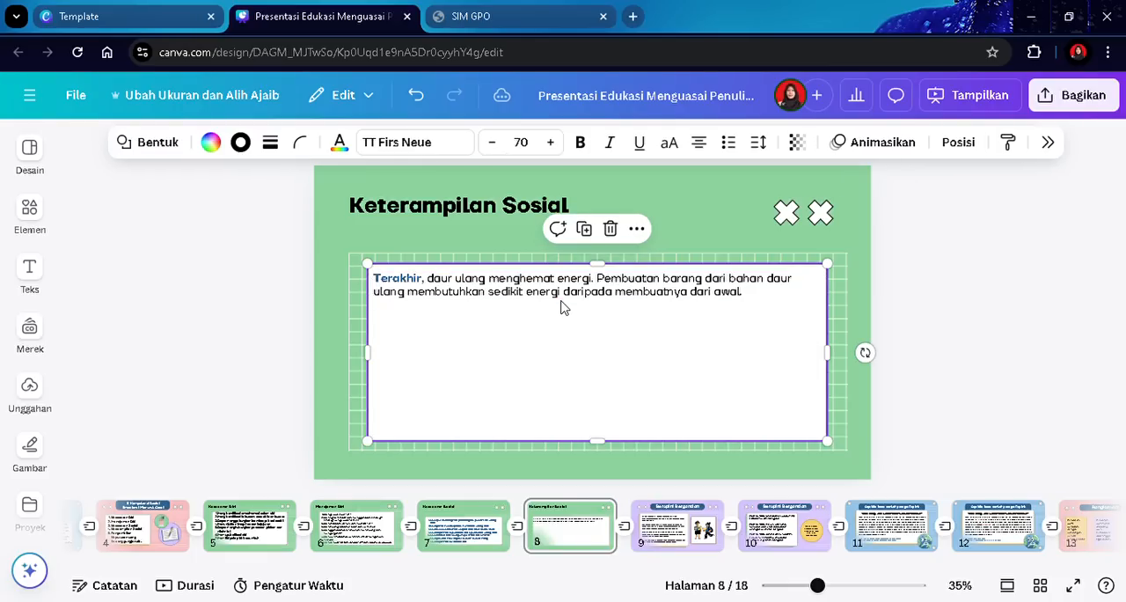
- Turn the card text into a numbered list and replace it with the item "Berkomunikasi dengan efektif"
{"action": "double_click", "coordinate": [566, 300]}
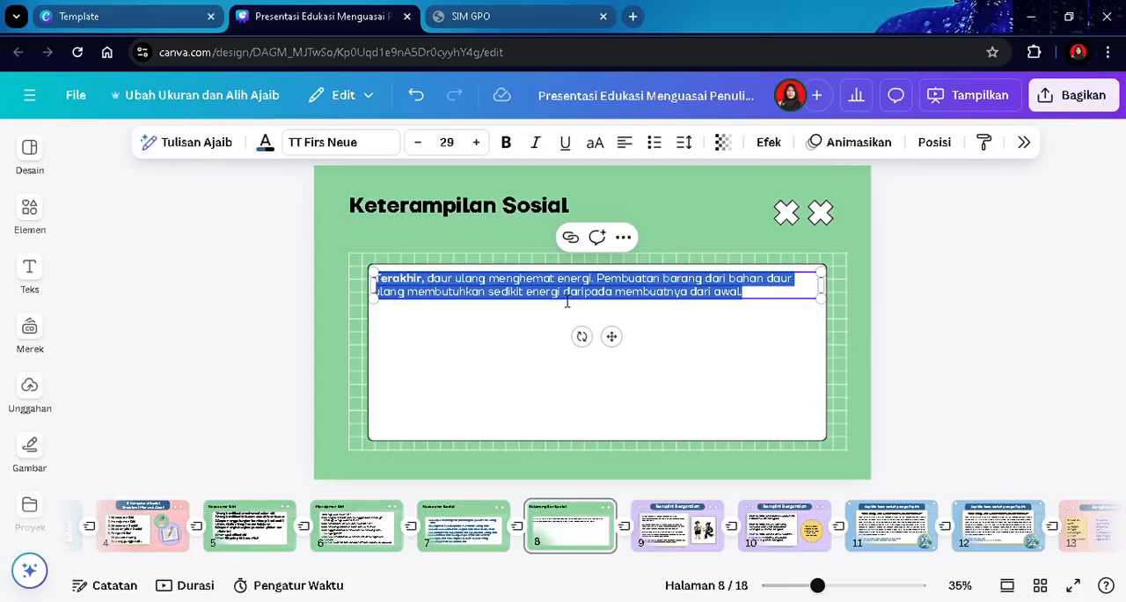
{"action": "left_click", "coordinate": [654, 144]}
{"action": "left_click", "coordinate": [655, 151]}
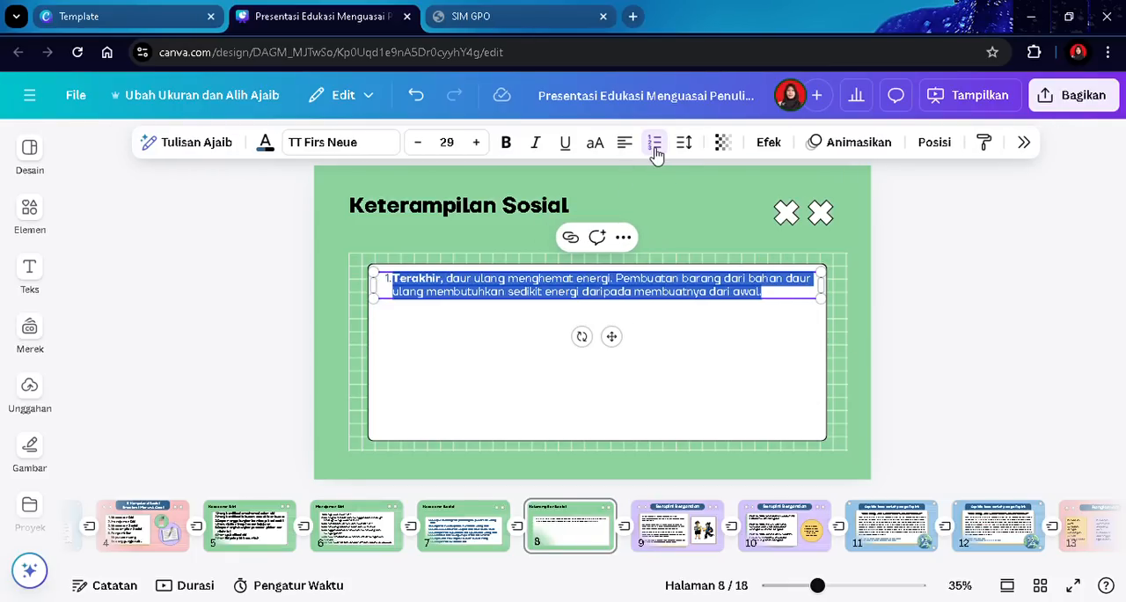
{"action": "type", "text": "Ber"}
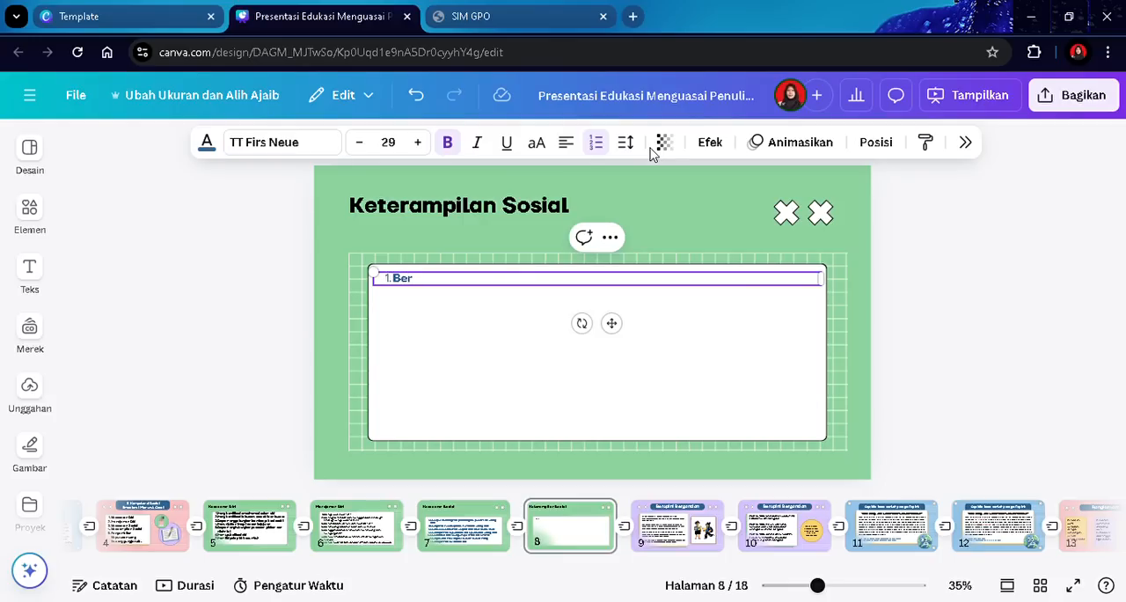
{"action": "type", "text": "komunikasi dengan e"}
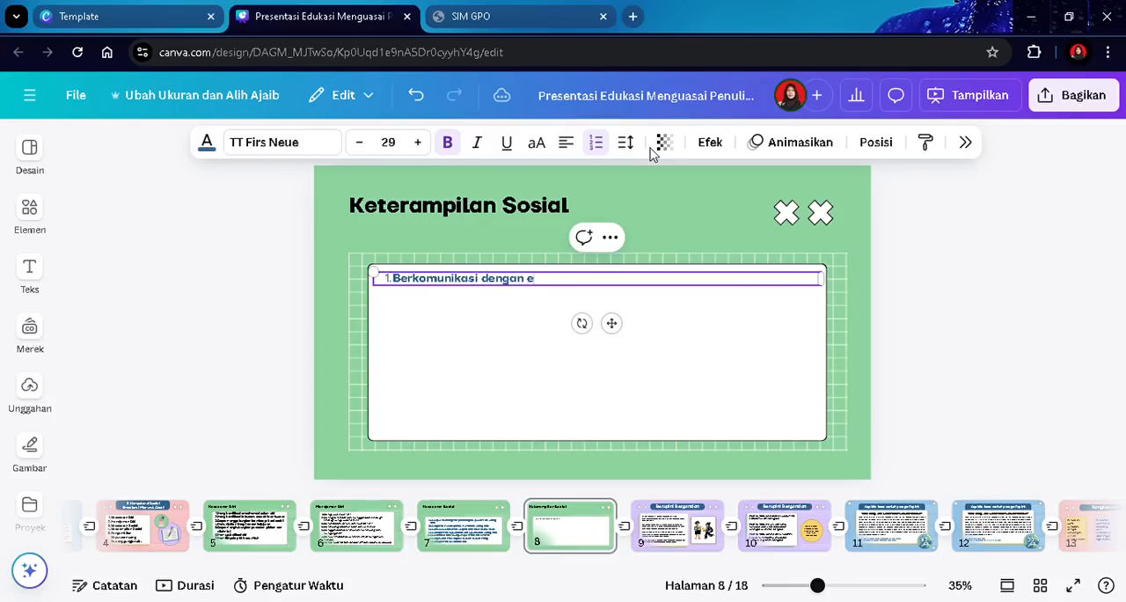
{"action": "type", "text": "fektif"}
{"action": "key", "text": "Return"}
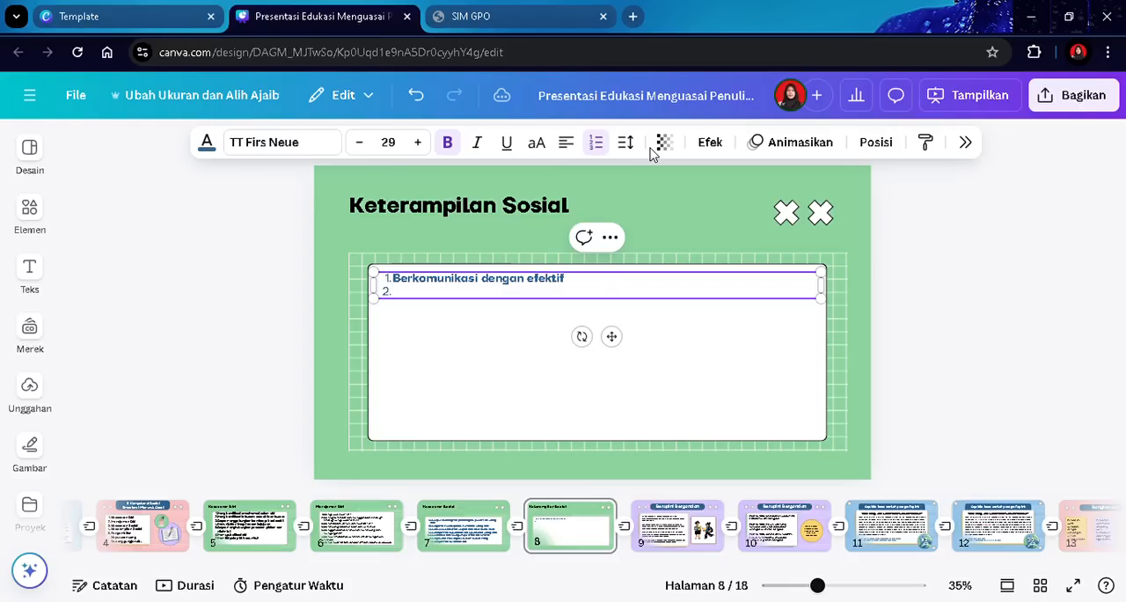
- Add list items "Mengembangkan relasi/ hubugan positif" and "Memperlihatkan kompetensi kebudayaan"
{"action": "type", "text": "N"}
{"action": "type", "text": "Menge"}
{"action": "type", "text": "mbangkan"}
{"action": "type", "text": " relasi/ hubu"}
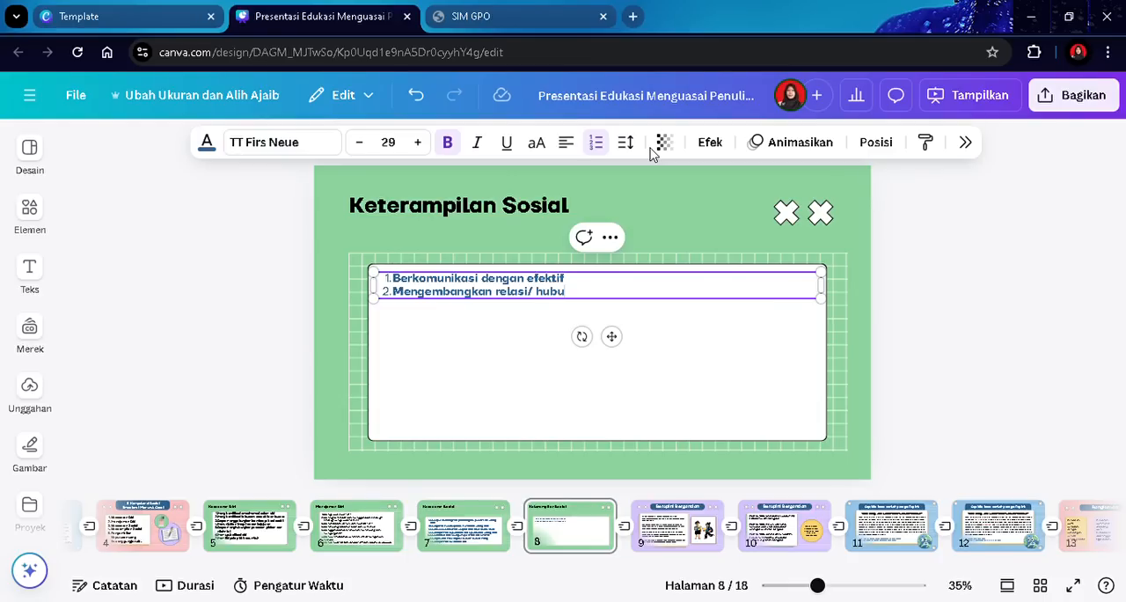
{"action": "type", "text": "gan positif"}
{"action": "key", "text": "Return"}
{"action": "type", "text": "M"}
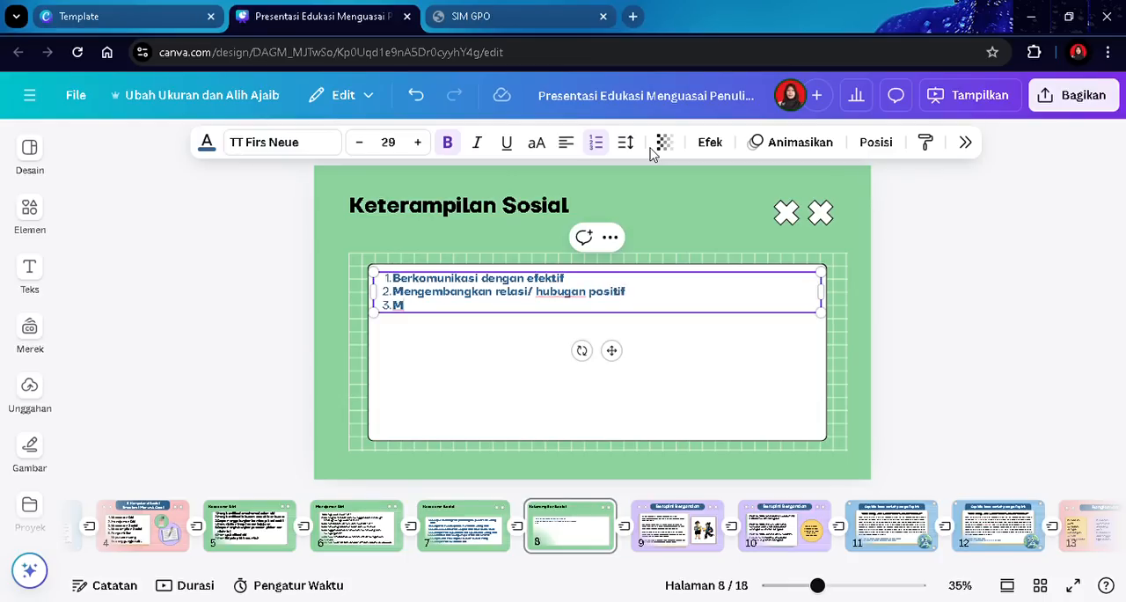
{"action": "type", "text": "emperlihatkan kompetensi"}
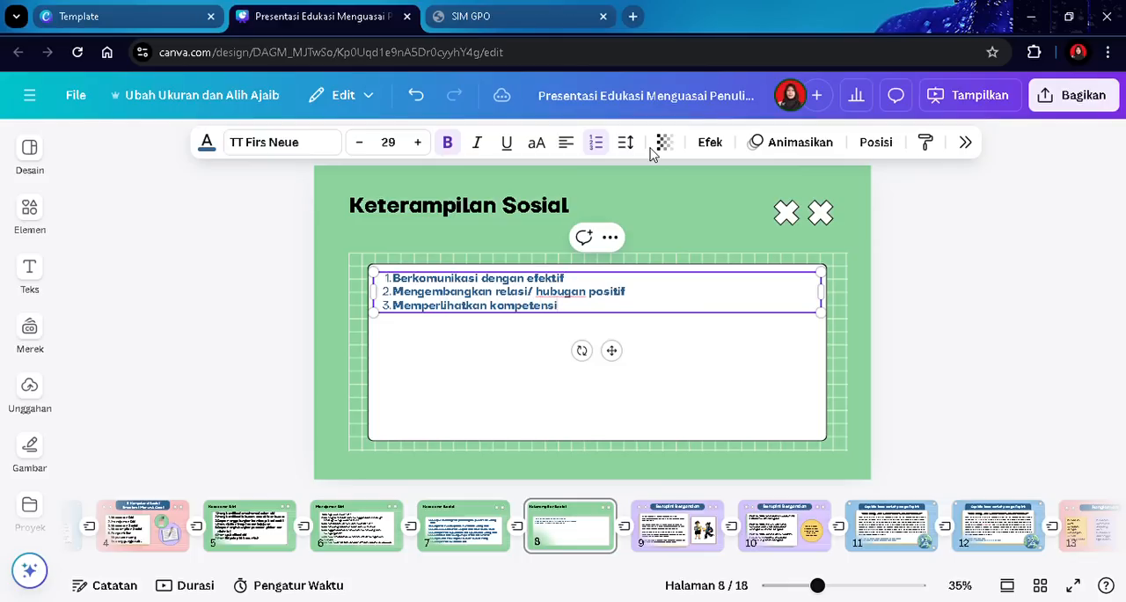
{"action": "type", "text": " kebudayaan"}
{"action": "key", "text": "Return"}
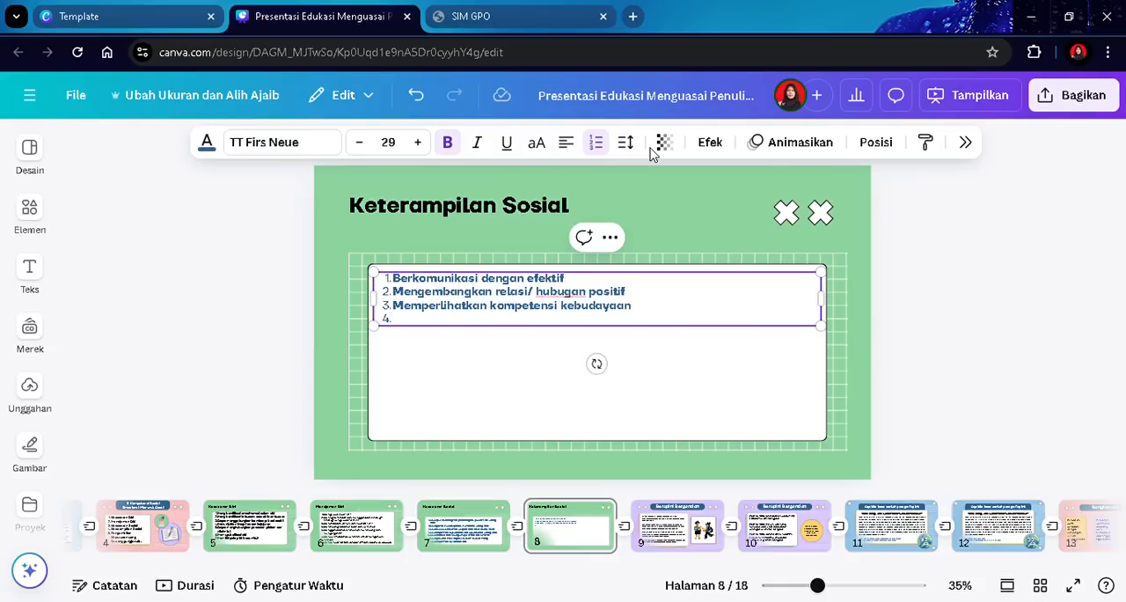
- Add list item "Memperhatikkan kerjawama tim dan pemecahan masalah secara kolaboratif" and start a new line
{"action": "type", "text": "Memperhatikk"}
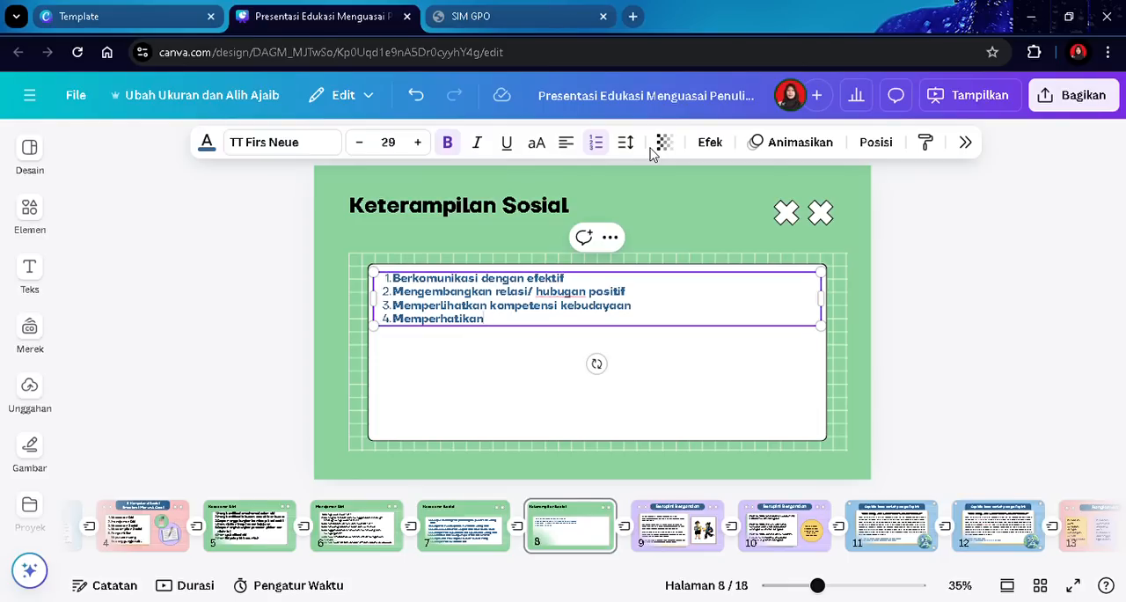
{"action": "type", "text": "an kerjawama"}
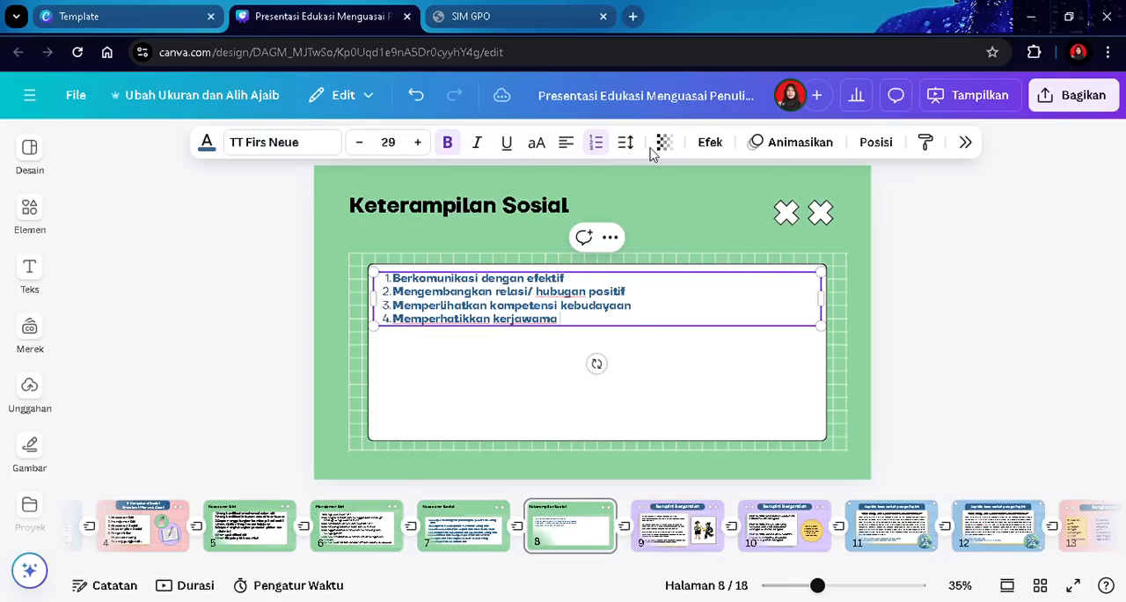
{"action": "type", "text": " tim dan pemecahan"}
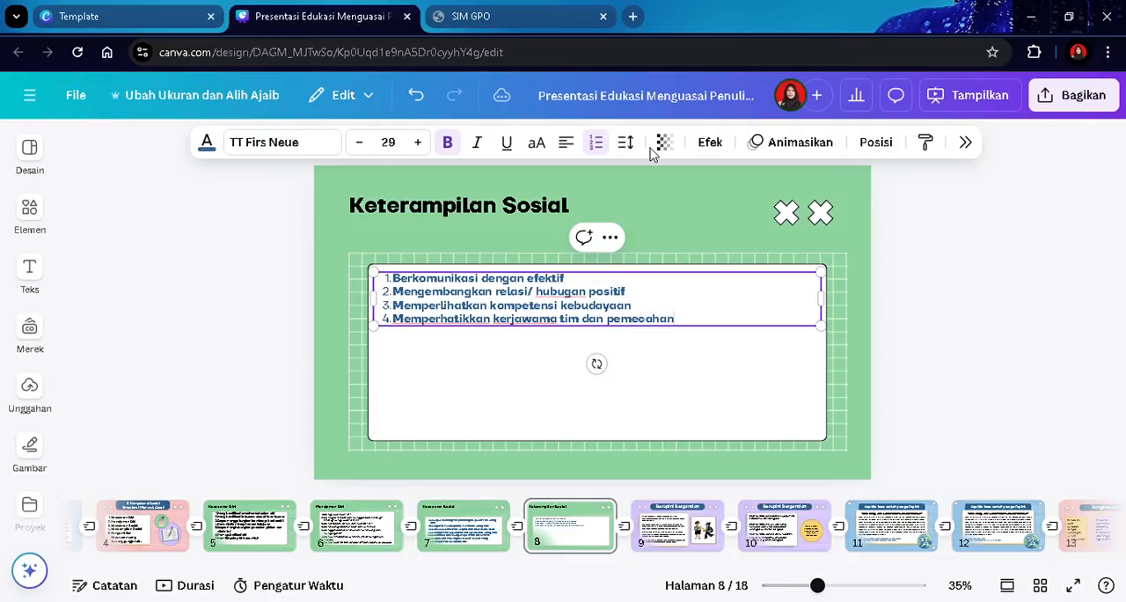
{"action": "type", "text": " masalah secara kolabor"}
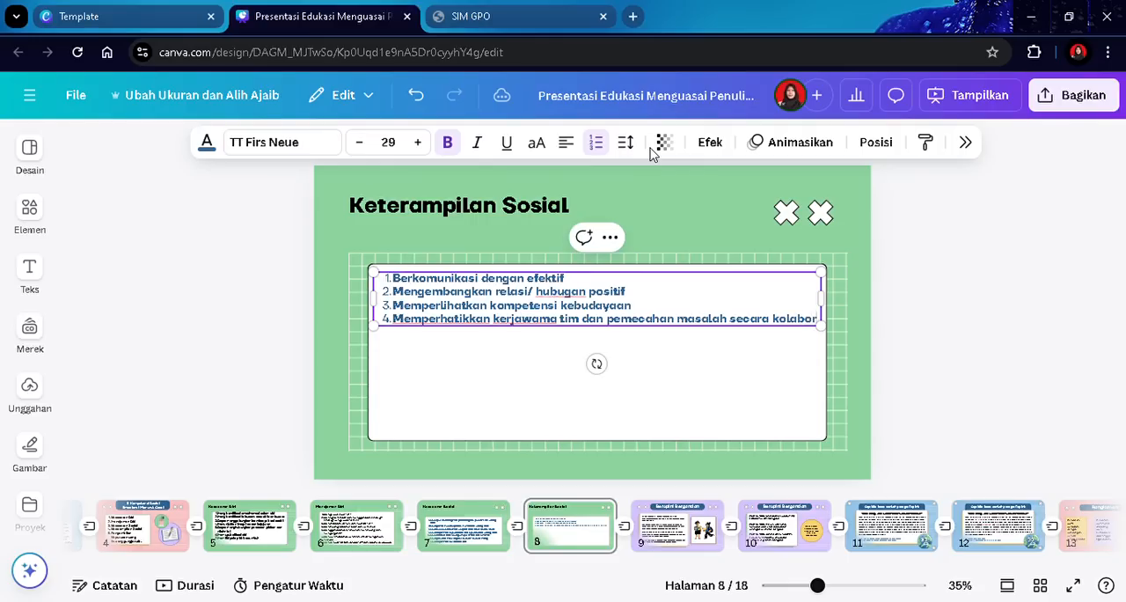
{"action": "type", "text": "atif"}
{"action": "key", "text": "Return"}
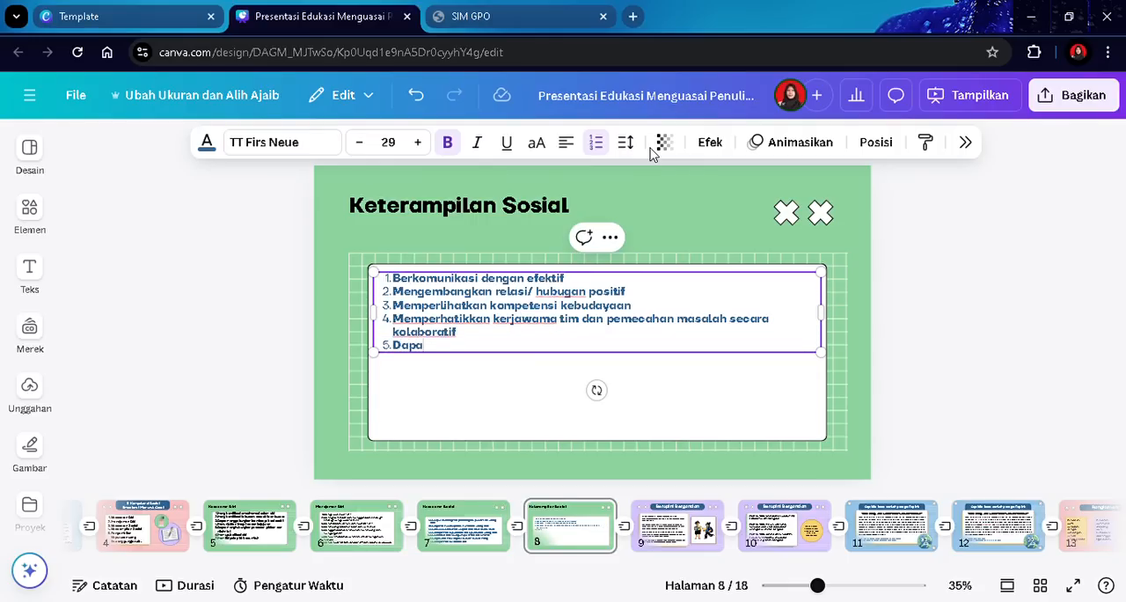
- Add list item "Dapat melawan tekanan sosial yang negatif" and start a new line
{"action": "type", "text": "Dapat melawan tekanan sosi"}
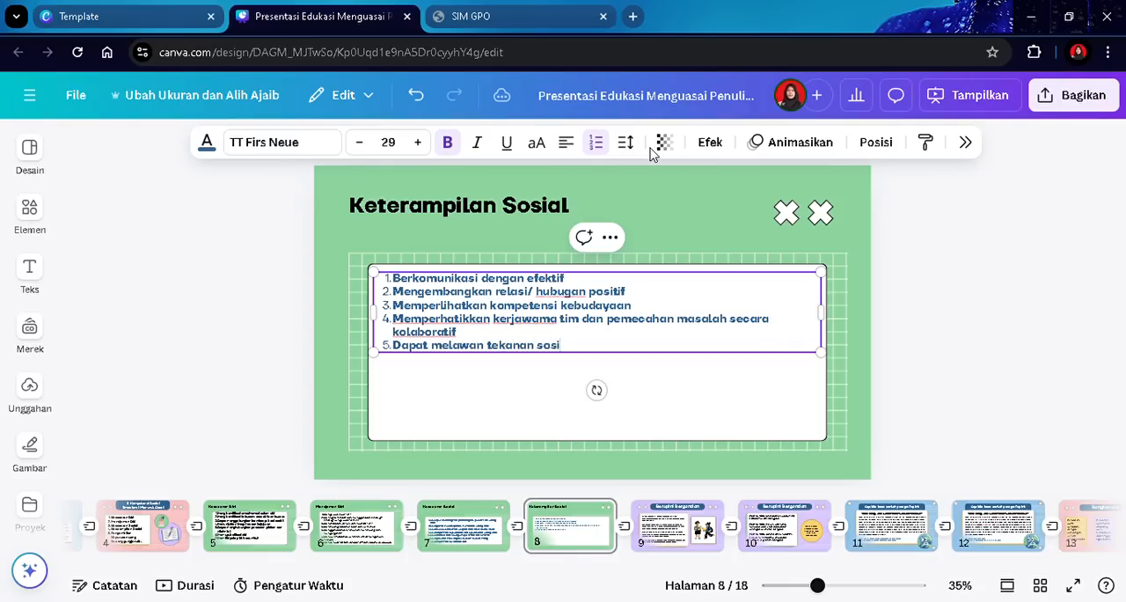
{"action": "type", "text": "g negatif"}
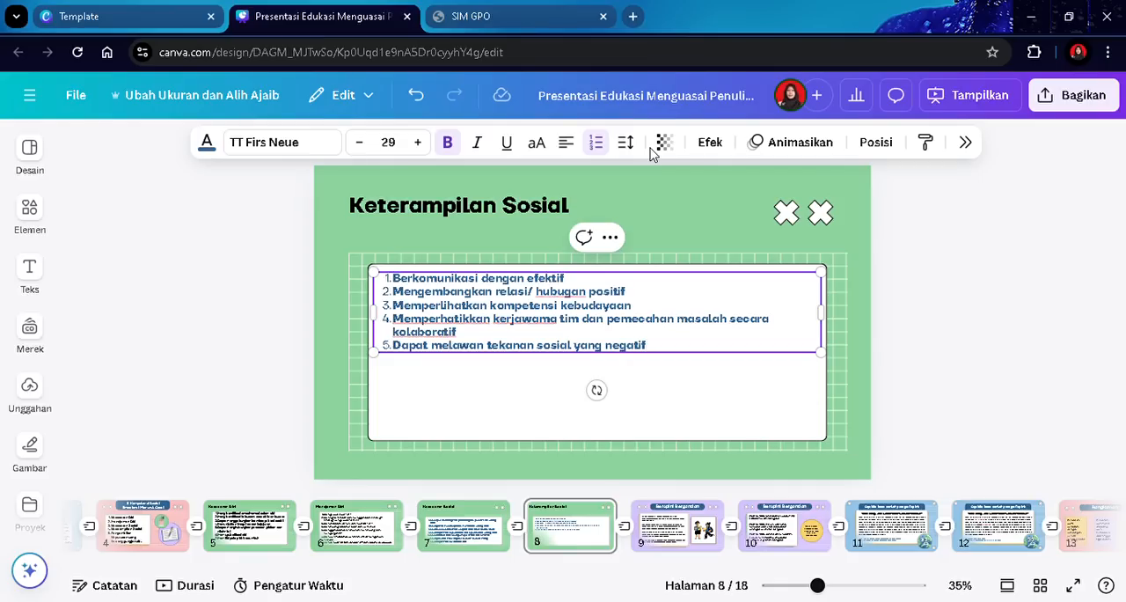
{"action": "key", "text": "Return"}
- Add list item "Menunjukkan sikap kepemimpinan dalam kelompok" and start a new line
{"action": "type", "text": "Menunjukkan sikap"}
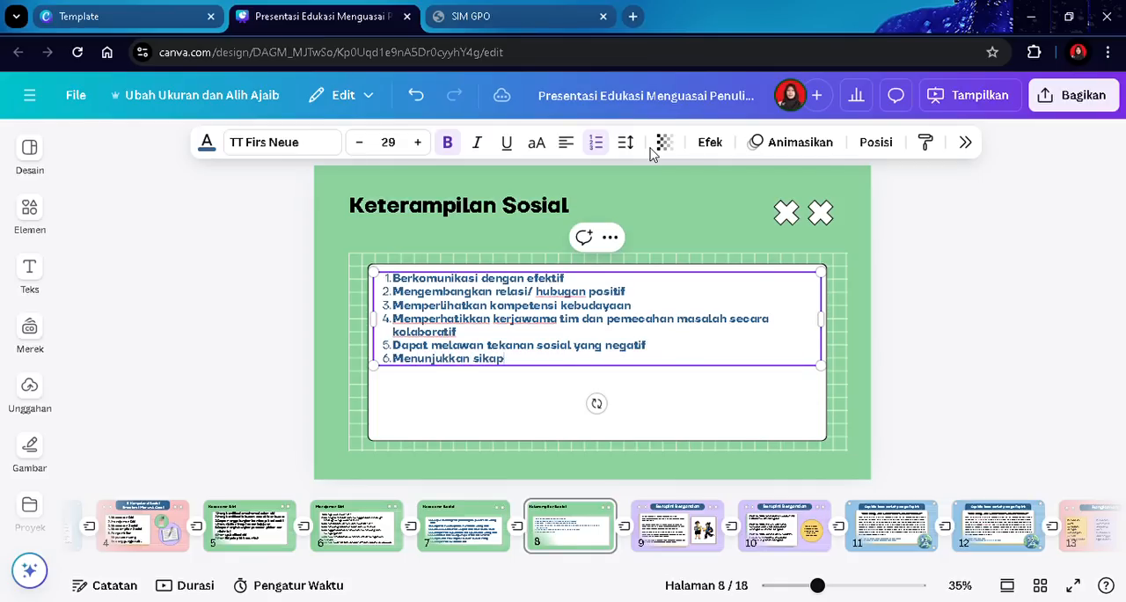
{"action": "type", "text": " kepemimpinan dalam ke"}
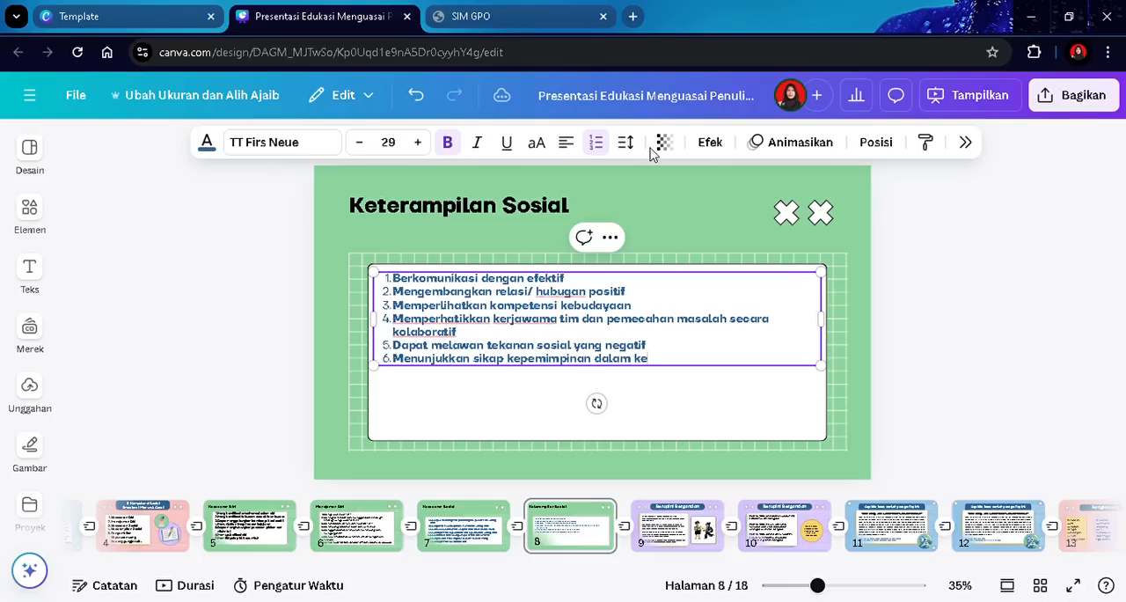
{"action": "type", "text": "lompok"}
{"action": "key", "text": "Return"}
- Add list item "Mencari dan menawarkan bantan apabila membutuhkan" and start a new line
{"action": "type", "text": "Mencari"}
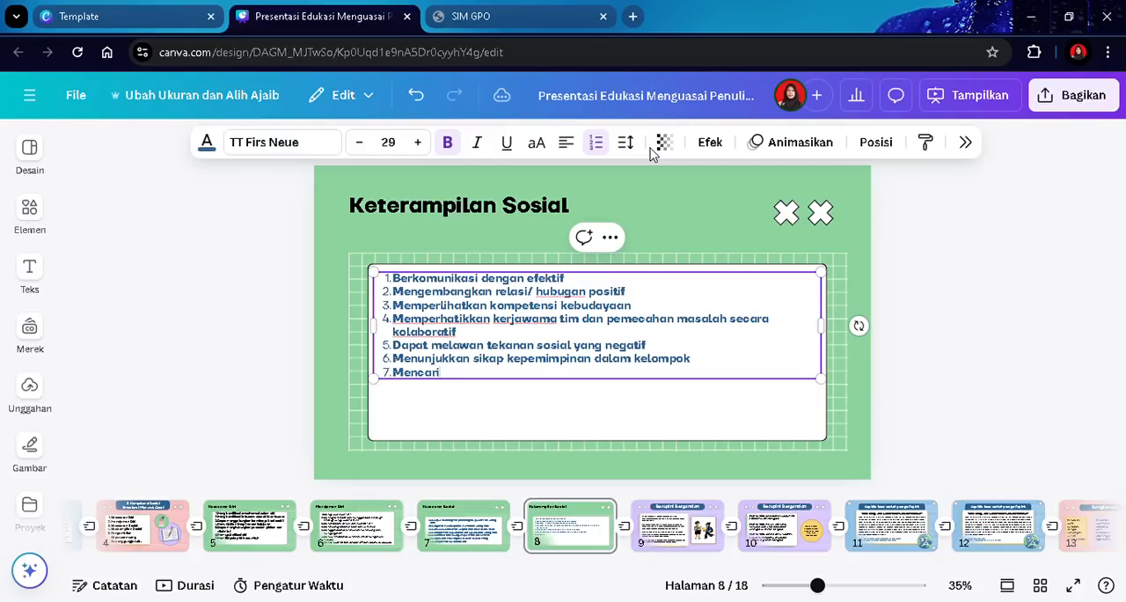
{"action": "type", "text": " dan menawarkan"}
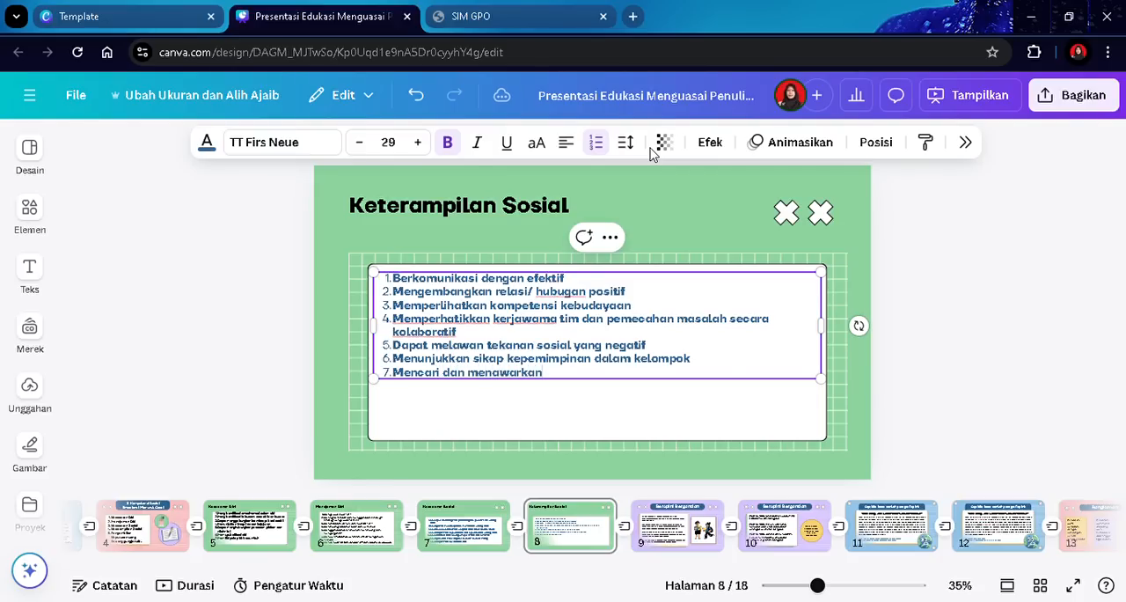
{"action": "type", "text": " bantan apabila mem"}
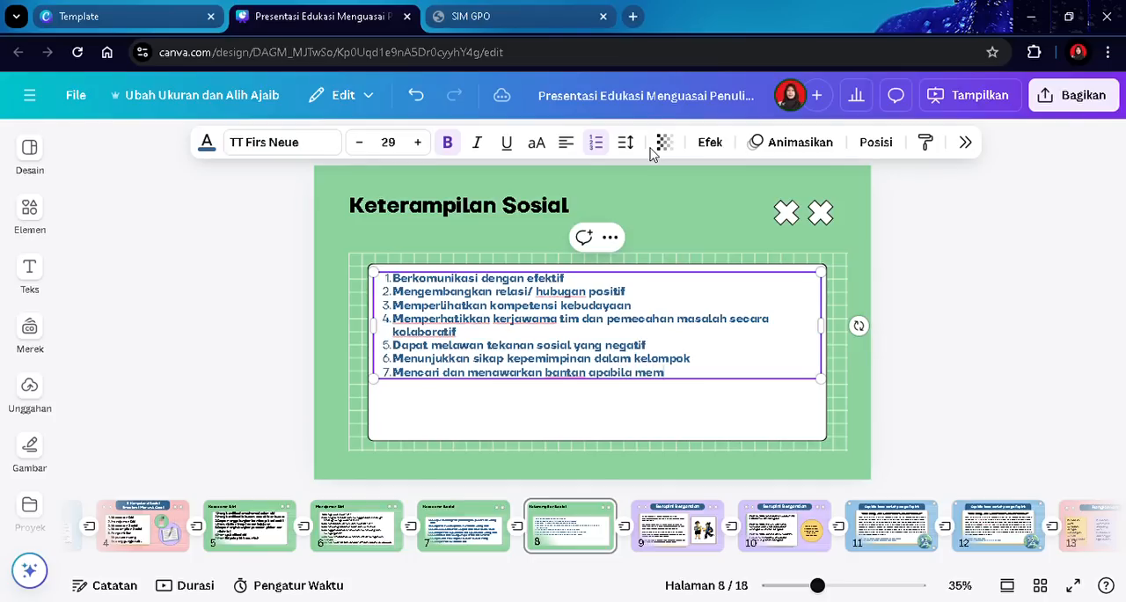
{"action": "type", "text": "butuhkan"}
{"action": "key", "text": "Return"}
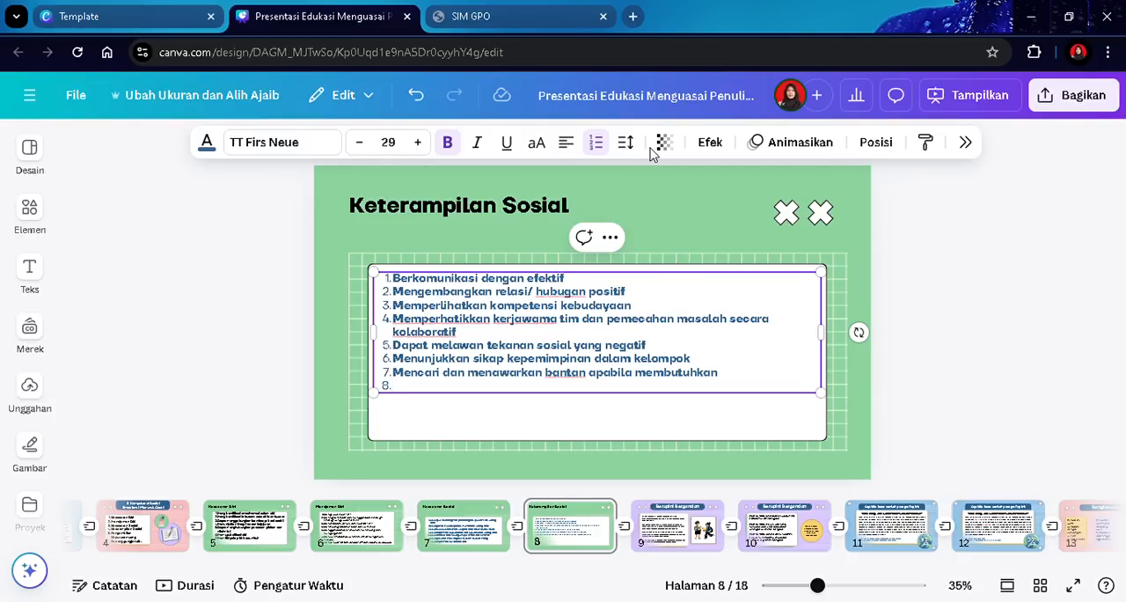
- Begin the eighth list item with "Turut"
{"action": "type", "text": "Turut"}
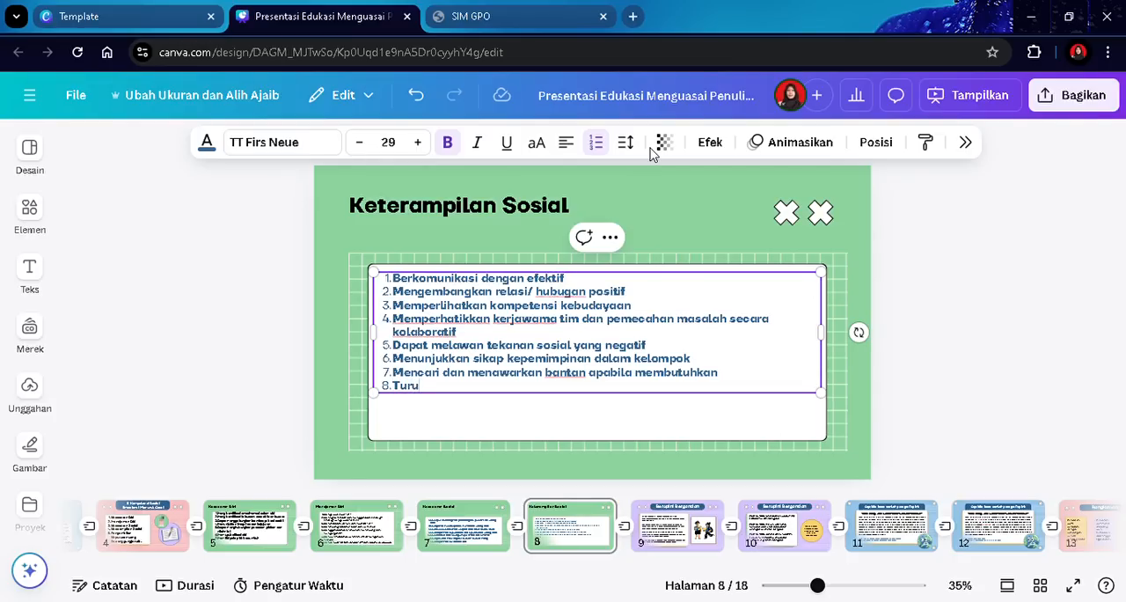
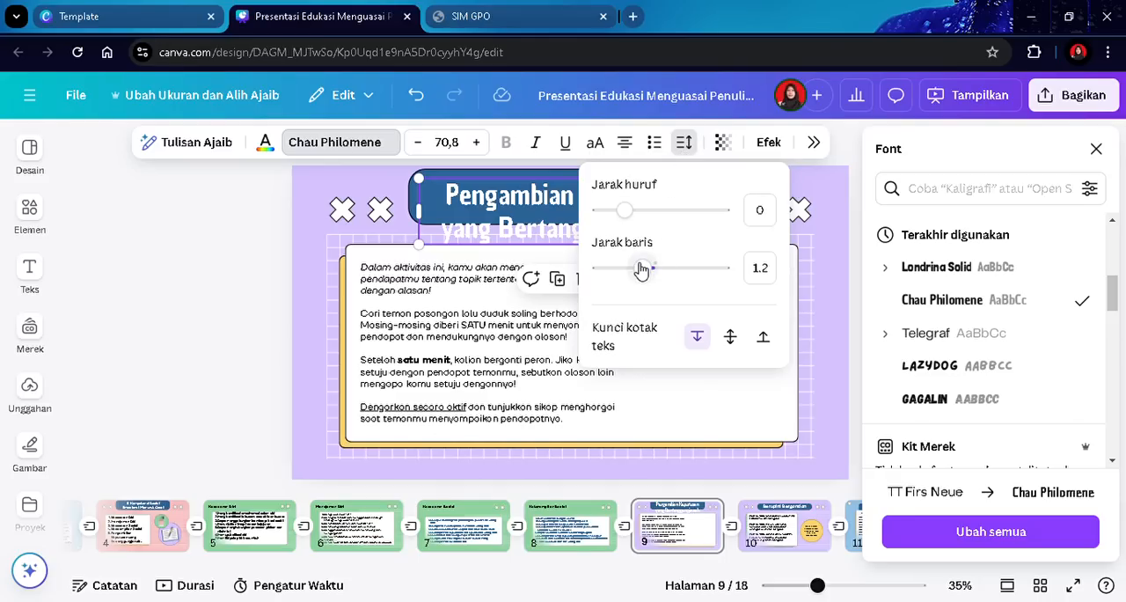
- Reduce the title's line spacing to 0.88
{"action": "left_click_drag", "start_coordinate": [645, 267], "coordinate": [626, 269]}
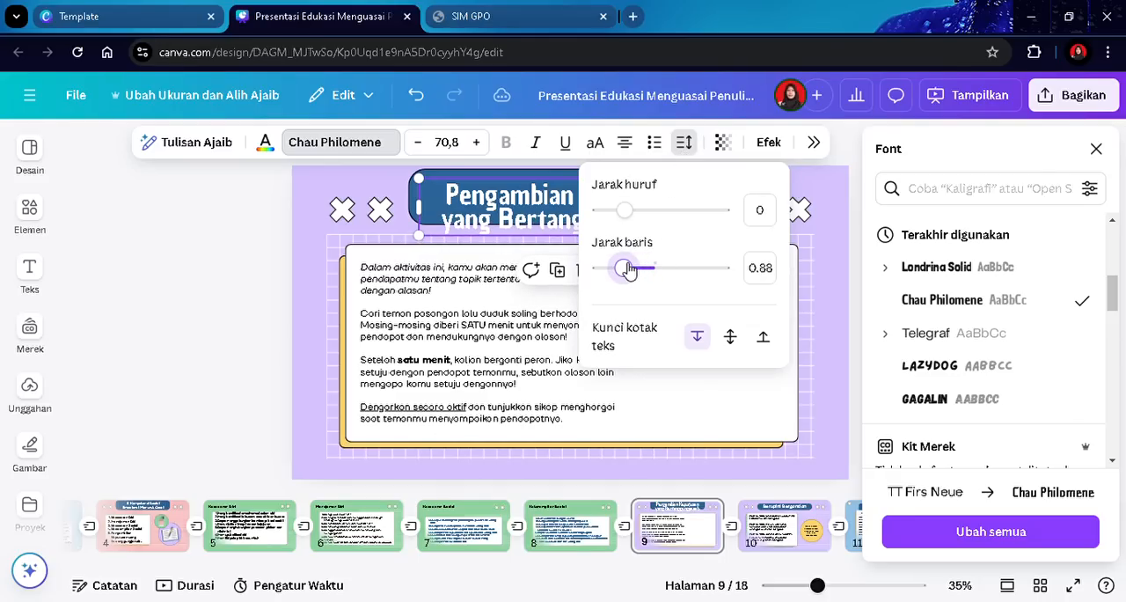
{"action": "key", "text": "Escape"}
{"action": "left_click_drag", "start_coordinate": [545, 214], "coordinate": [549, 201]}
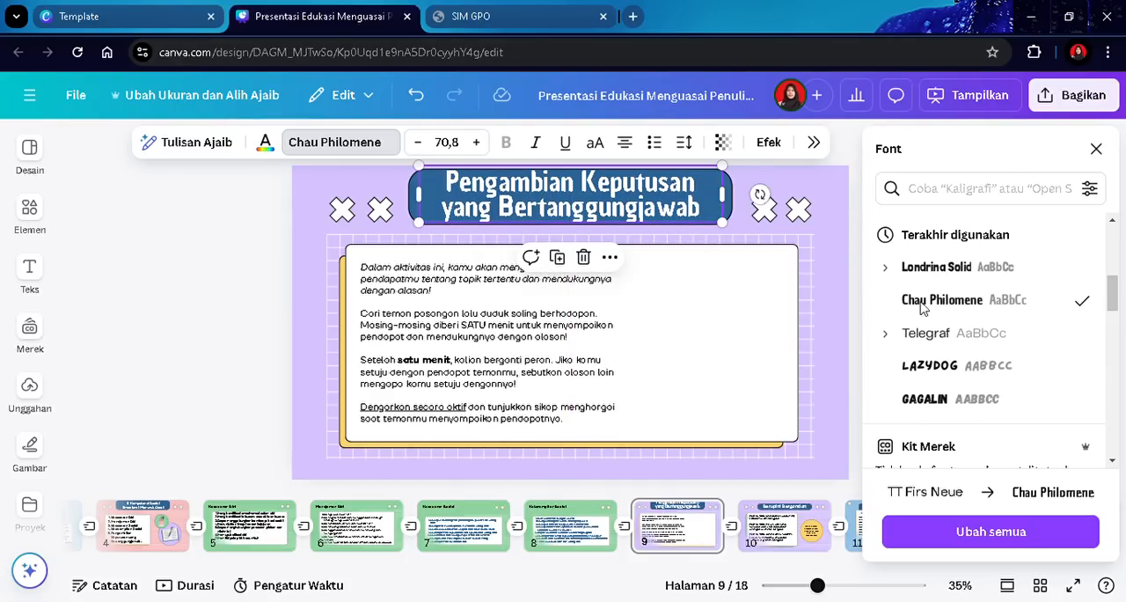
- Widen the body text box on slide 9 to span the white card
{"action": "left_click", "coordinate": [836, 330]}
{"action": "left_click", "coordinate": [555, 352]}
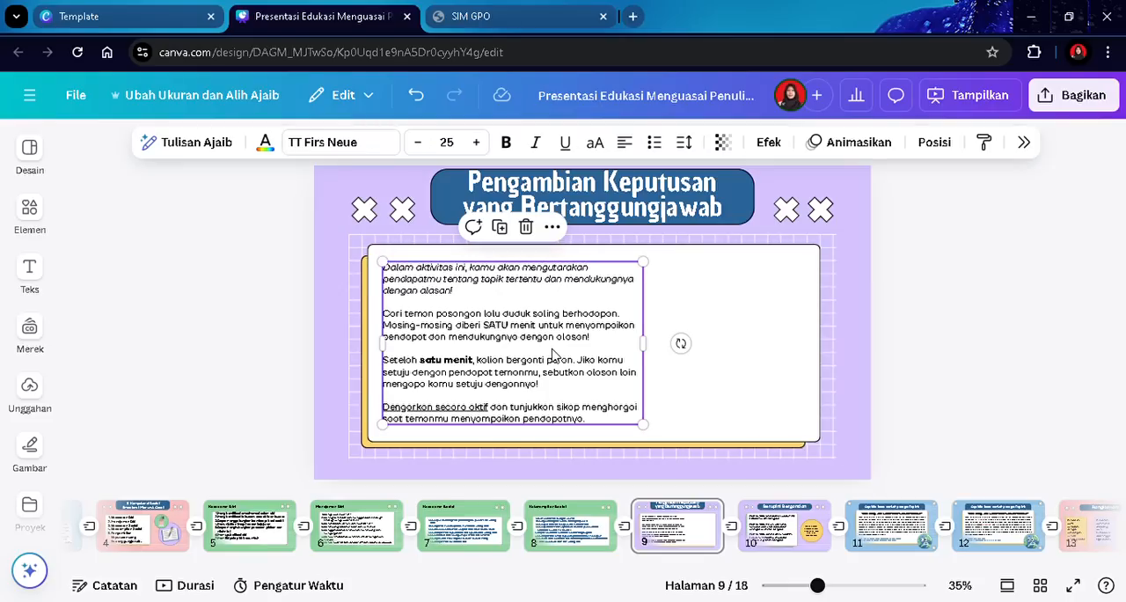
{"action": "left_click", "coordinate": [555, 352]}
{"action": "left_click_drag", "start_coordinate": [656, 352], "coordinate": [818, 360]}
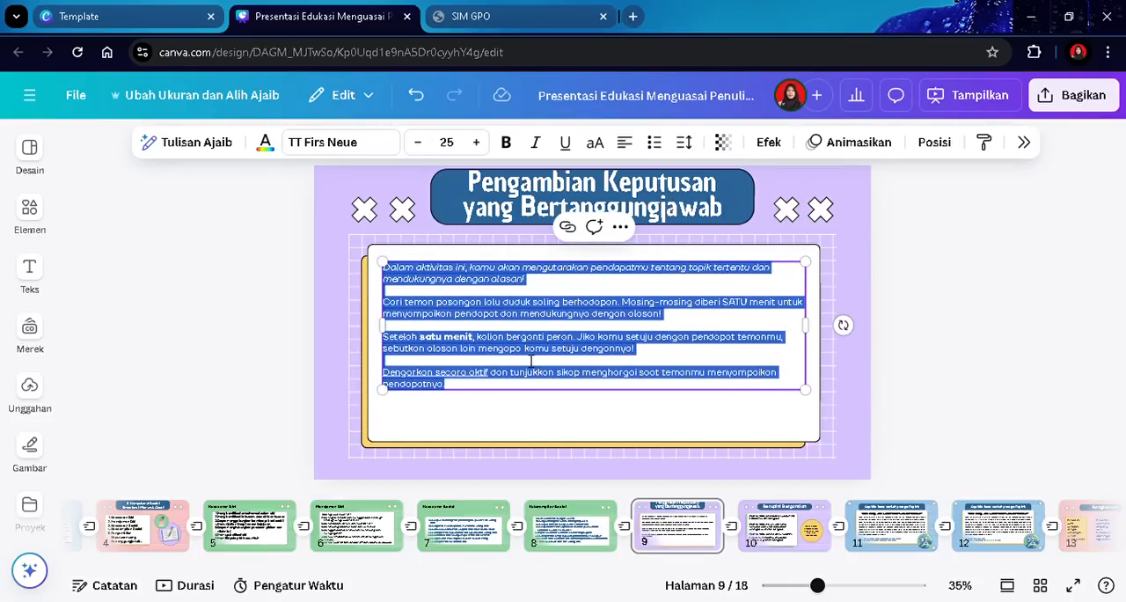
- Convert the body text to a numbered list and delete all of its existing text
{"action": "left_click", "coordinate": [654, 144]}
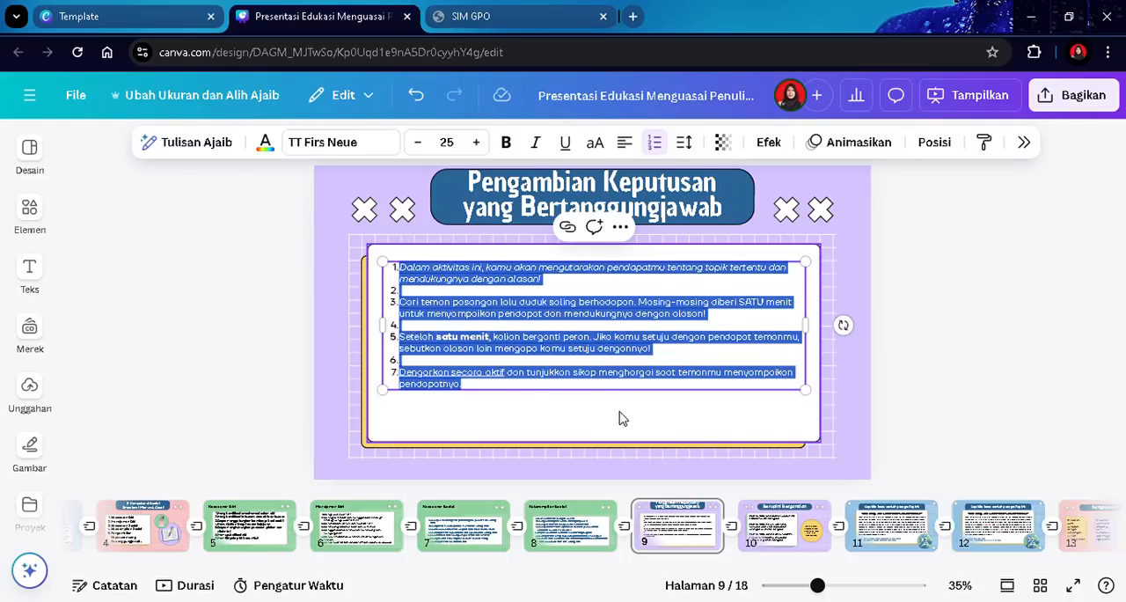
{"action": "key", "text": "BackSpace"}
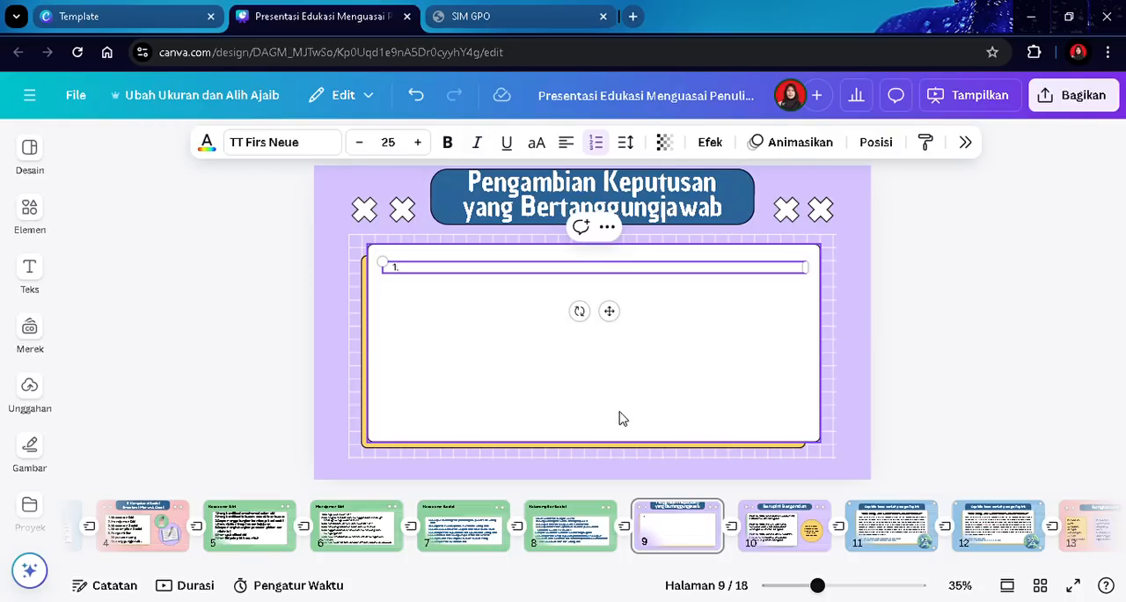
- Enter list item "Menunjukkan rasa ingi tahu dan keterbukaan pikiran" and start a new line
{"action": "type", "text": "Menunjukkan rasa ingi tahu"}
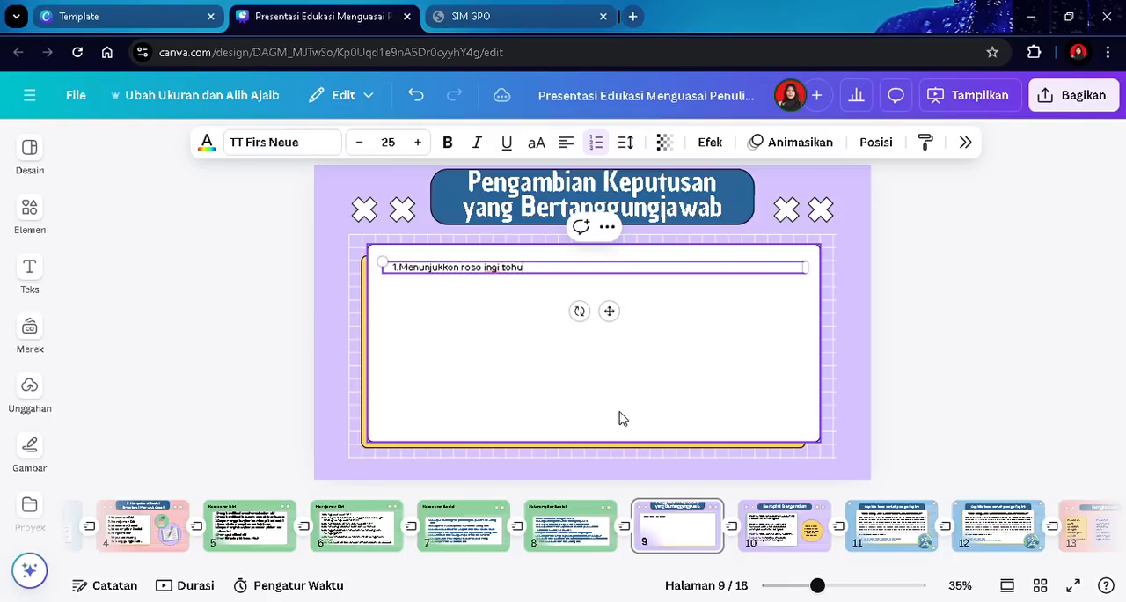
{"action": "type", "text": " dan keterbukaan pikira"}
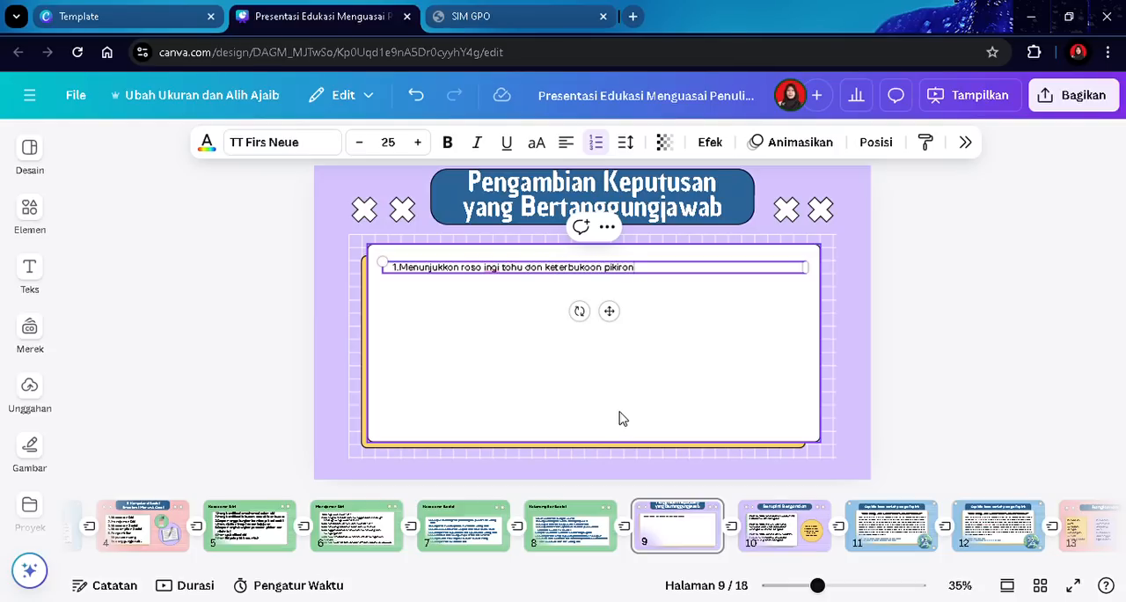
{"action": "type", "text": "n"}
{"action": "key", "text": "Return"}
- Add list item "Mengidentifikasi / mengenal solusi dari masalah pribadi dan sosial" and start a new line
{"action": "type", "text": "Mengidentifikasi"}
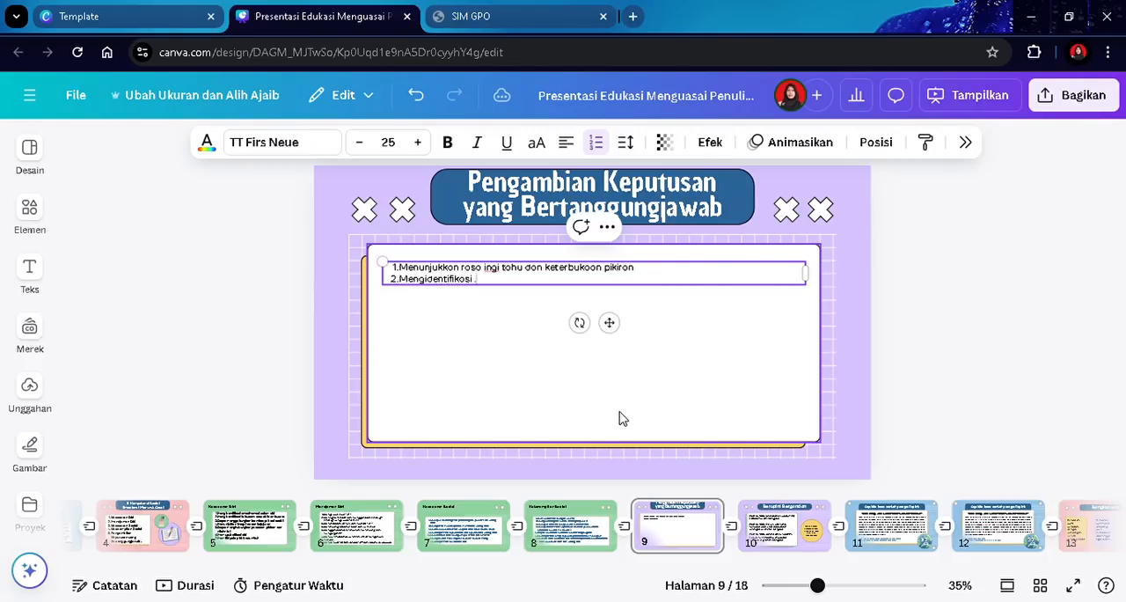
{"action": "type", "text": " / mengenal solusi dari masalah pribadi da sosial"}
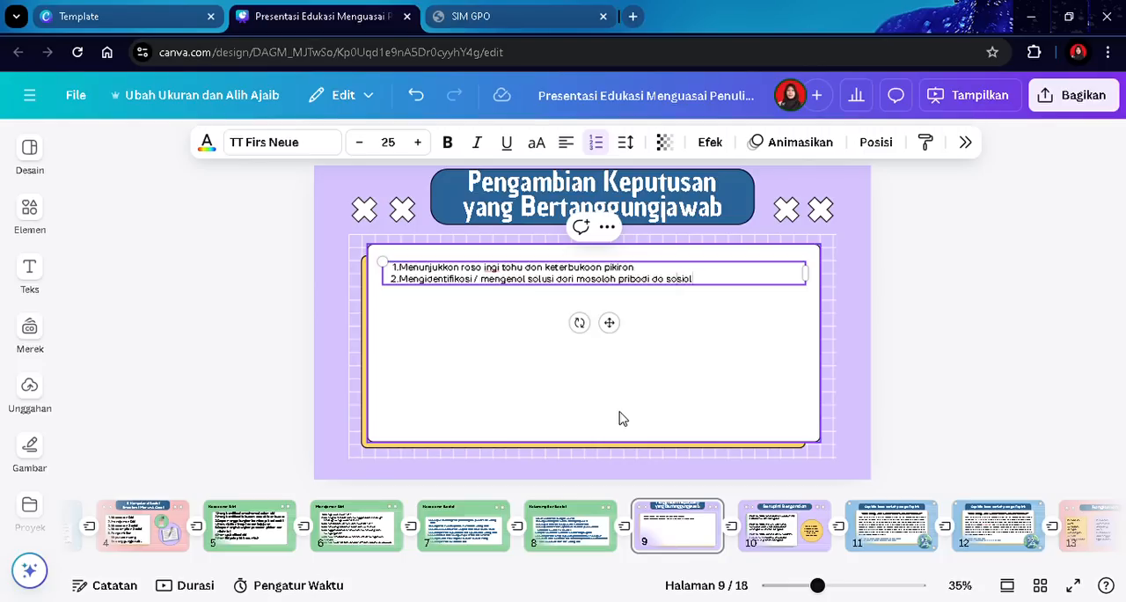
{"action": "type", "text": "n"}
{"action": "key", "text": "Return"}
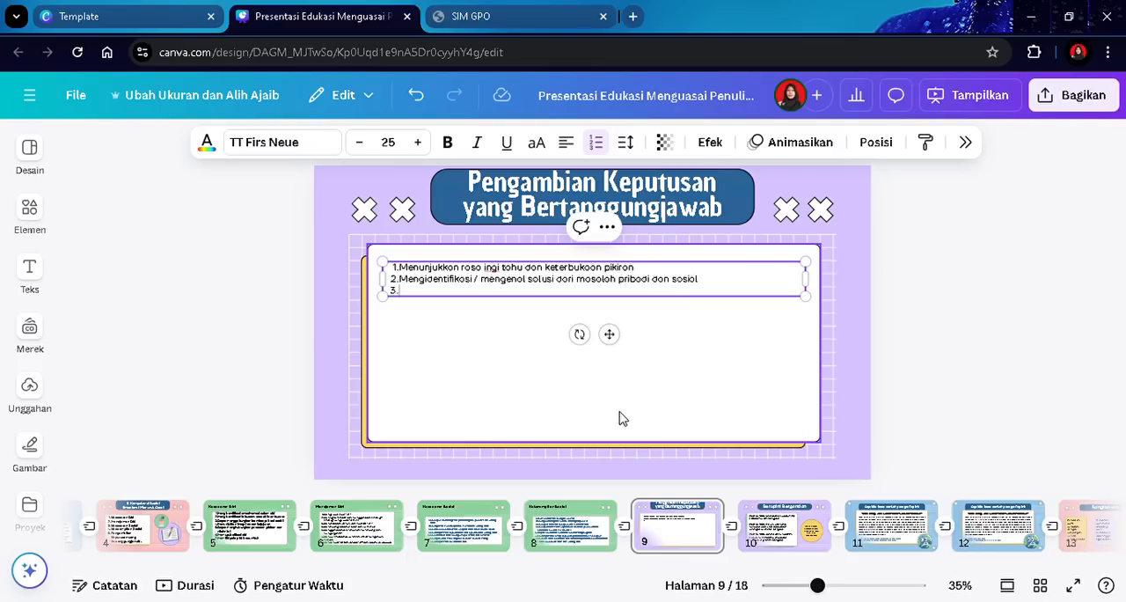
- Add list item "Belajar membuat keputusan beralasan/ masuk, setelah menganalisis informasi, data dan fakta" and start a new line
{"action": "type", "text": "Belajar membuat keputusa"}
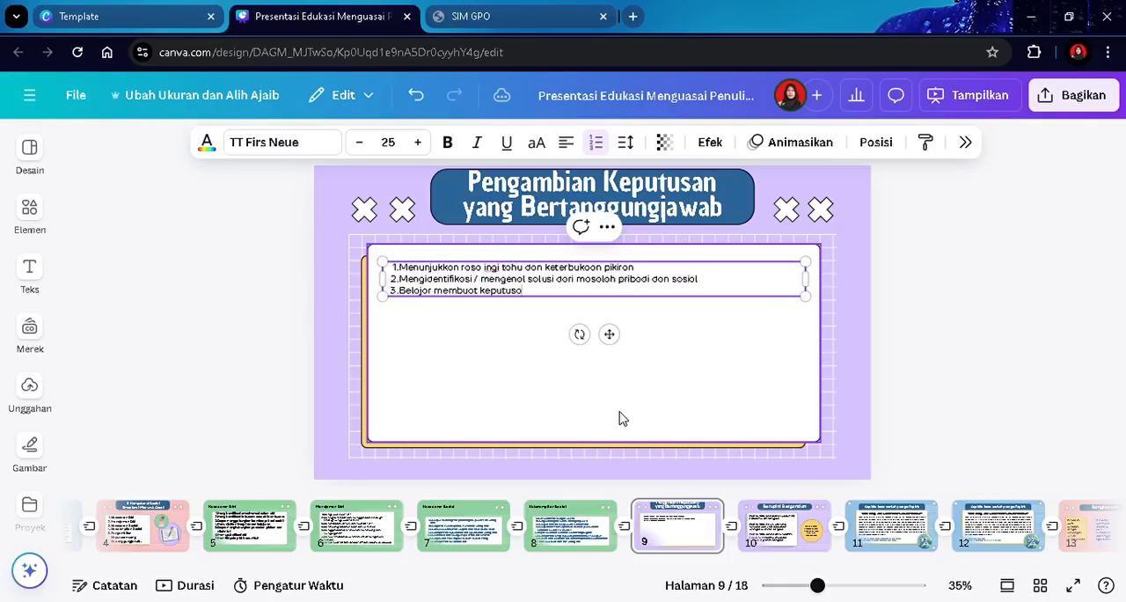
{"action": "type", "text": "n beralasan/ masuk, sete"}
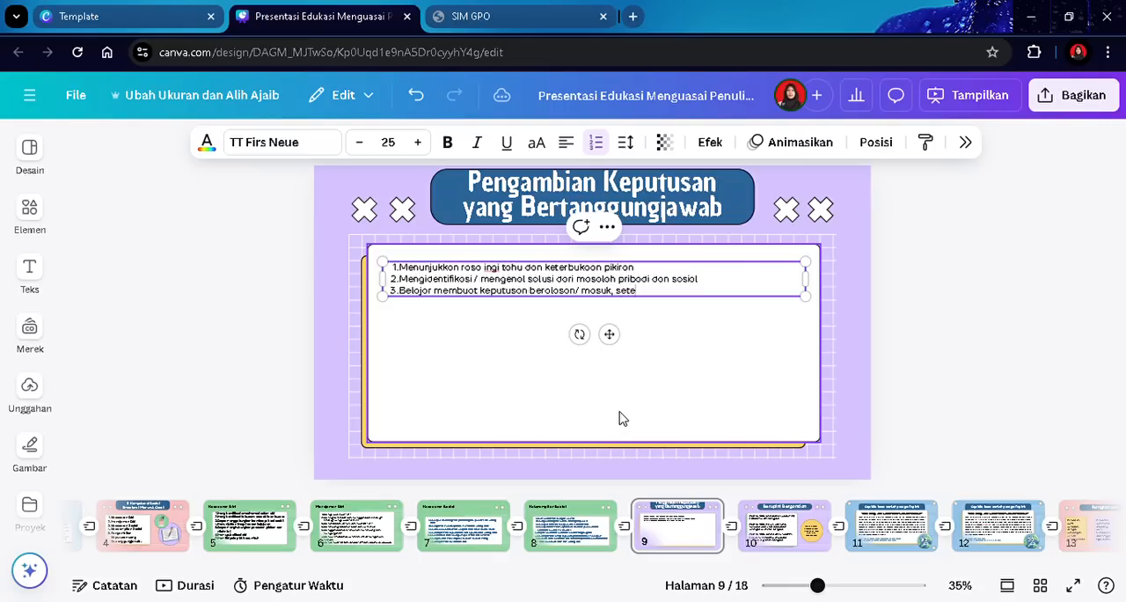
{"action": "type", "text": "lah menganalisis informaas"}
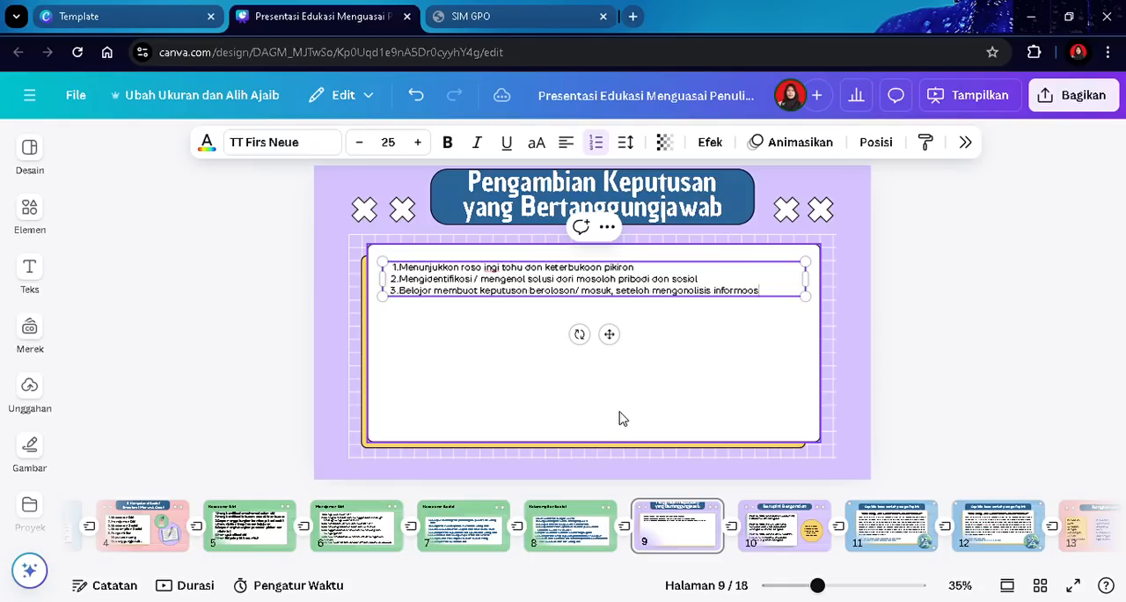
{"action": "type", "text": "si"}
{"action": "type", "text": ", dotoo"}
{"action": "type", "text": " dan"}
{"action": "type", "text": " fakta"}
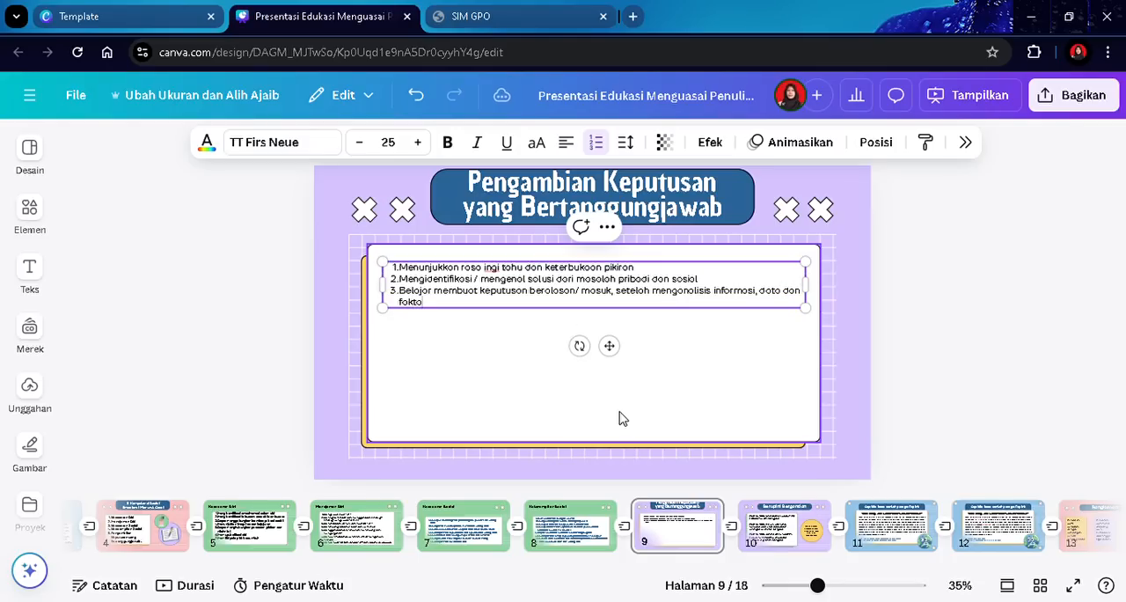
{"action": "key", "text": "Return"}
- Add list item "Menyadari bahwa keterampilan berpikir kritis sangat berguna baik di dalam maupun di luar sekolah" and start a new line
{"action": "type", "text": "Menyadari"}
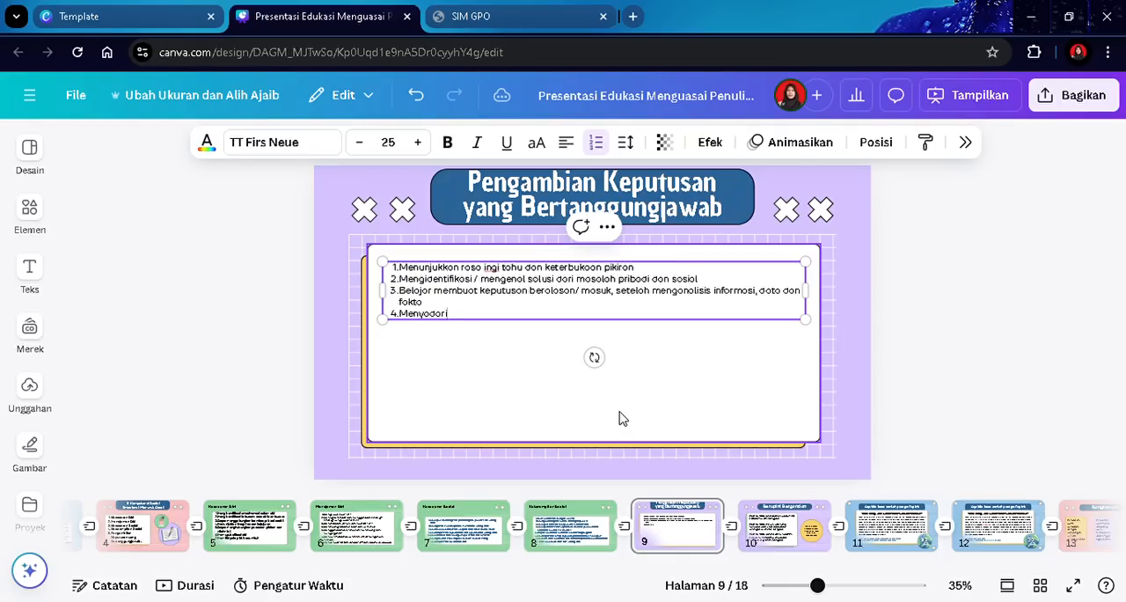
{"action": "type", "text": " bahwa keterampilan berpikir kritis"}
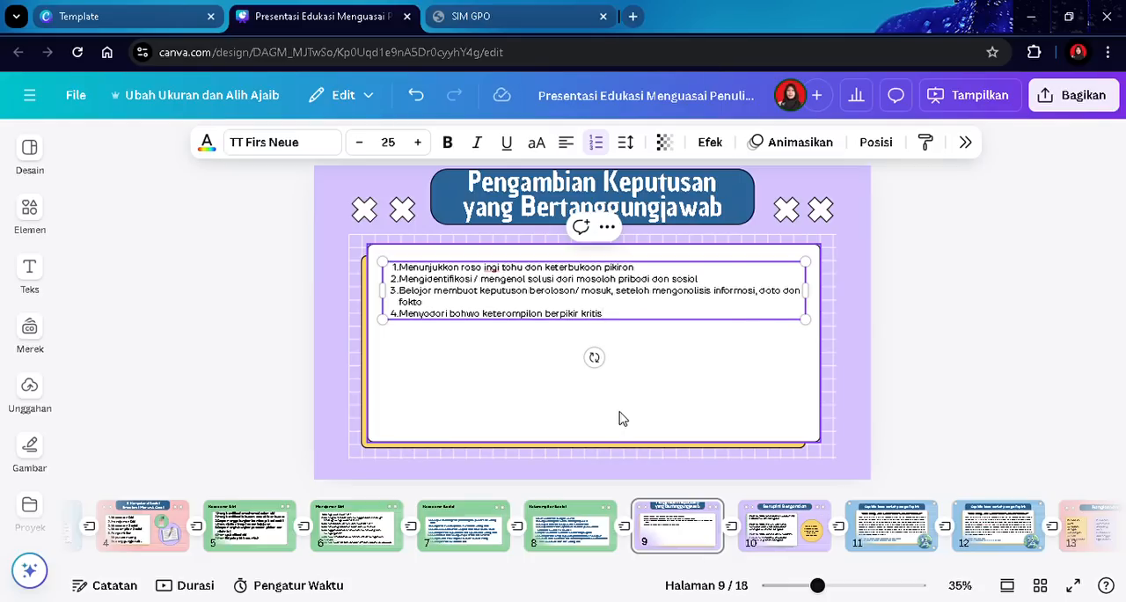
{"action": "type", "text": " songo"}
{"action": "type", "text": "t berguna"}
{"action": "type", "text": " baik di d"}
{"action": "type", "text": "alam"}
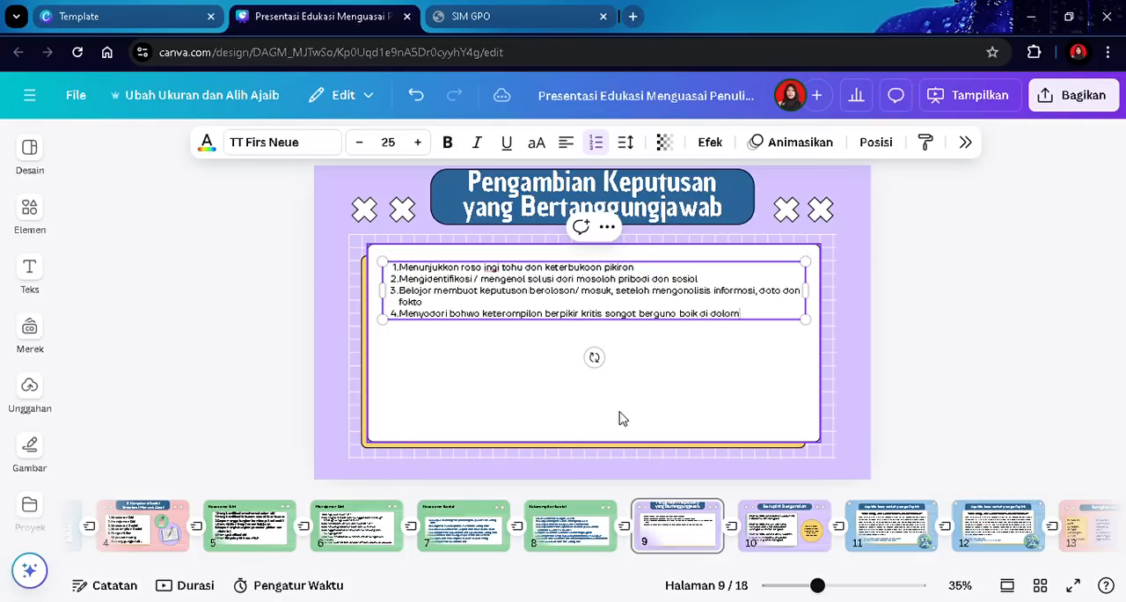
{"action": "type", "text": " maupun di luar sekolah"}
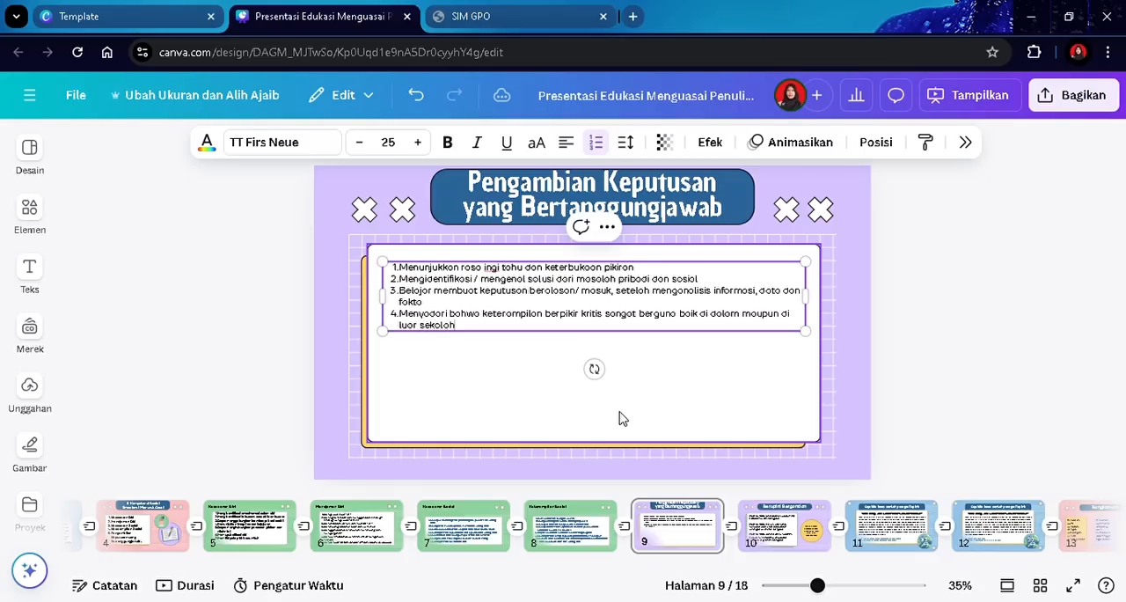
{"action": "key", "text": "Return"}
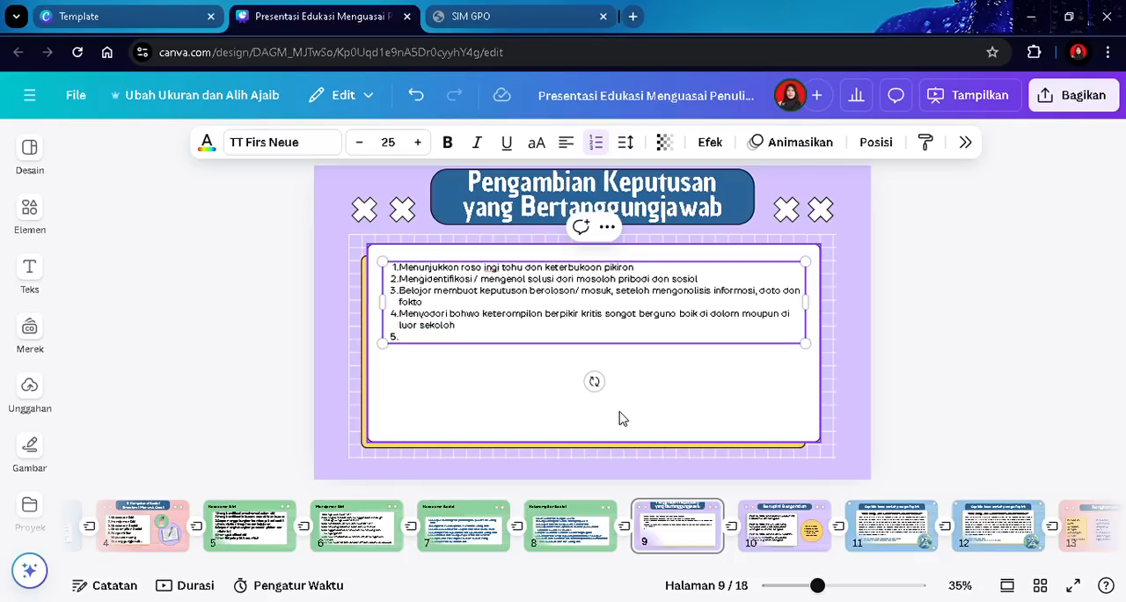
- Add list item "Merefleksikan peran seseorang dalam memperkenalkan kesejahteraan psikologis diri sendiri, keluarga, dan komunitas" and start a new line
{"action": "type", "text": "Merefleksikan peran seseorang"}
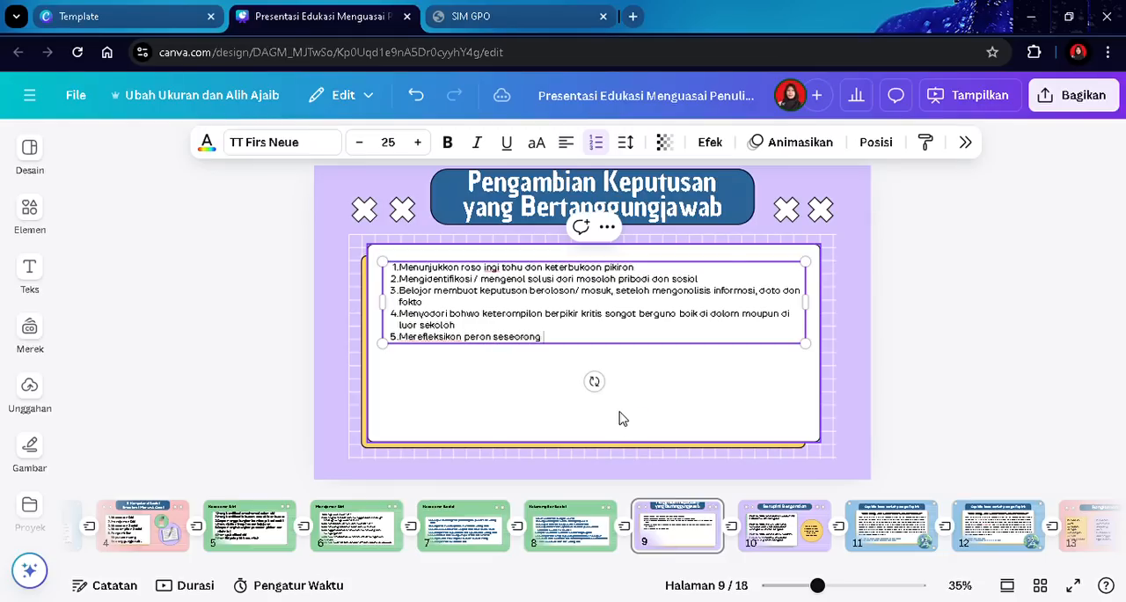
{"action": "type", "text": " dalam memperkenalk"}
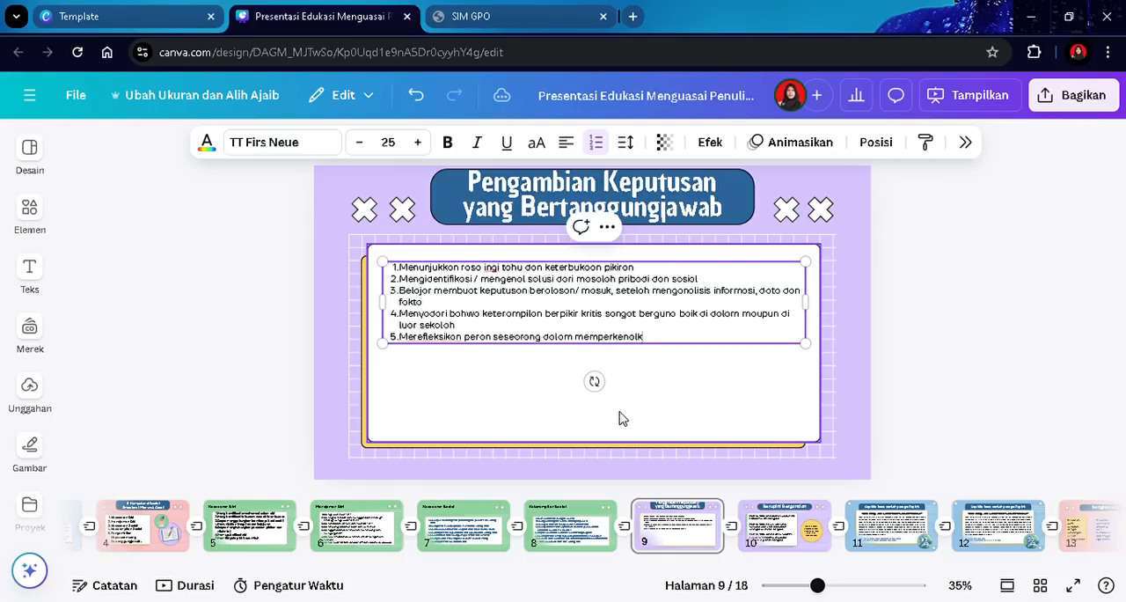
{"action": "type", "text": "an kesejahteraan psi"}
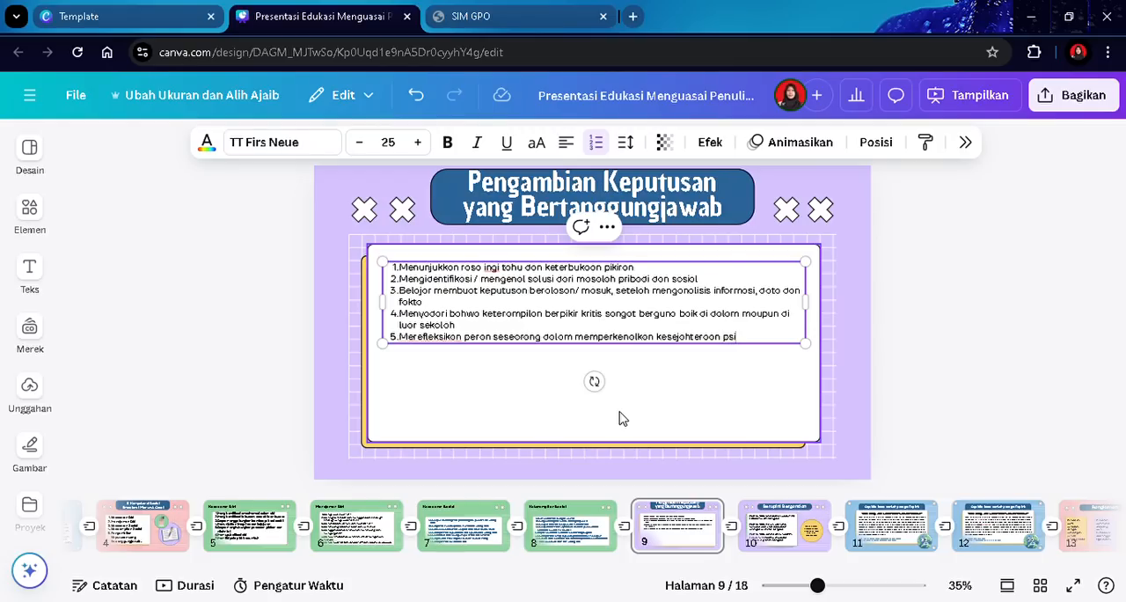
{"action": "type", "text": "kologis diri sendir"}
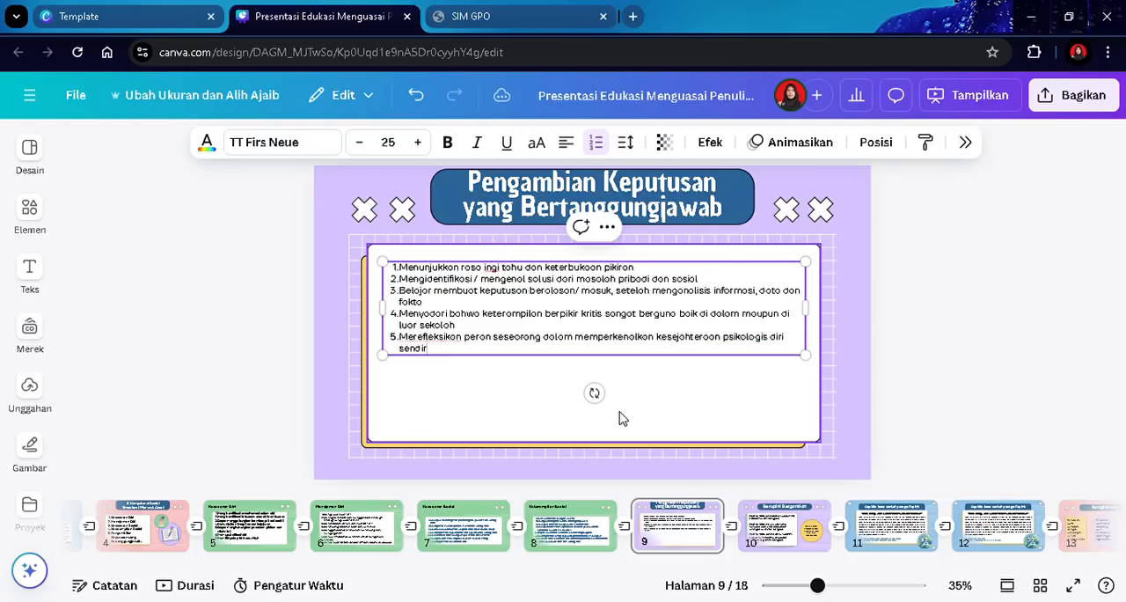
{"action": "type", "text": "i, keluarga, dan komunitas"}
{"action": "key", "text": "Return"}
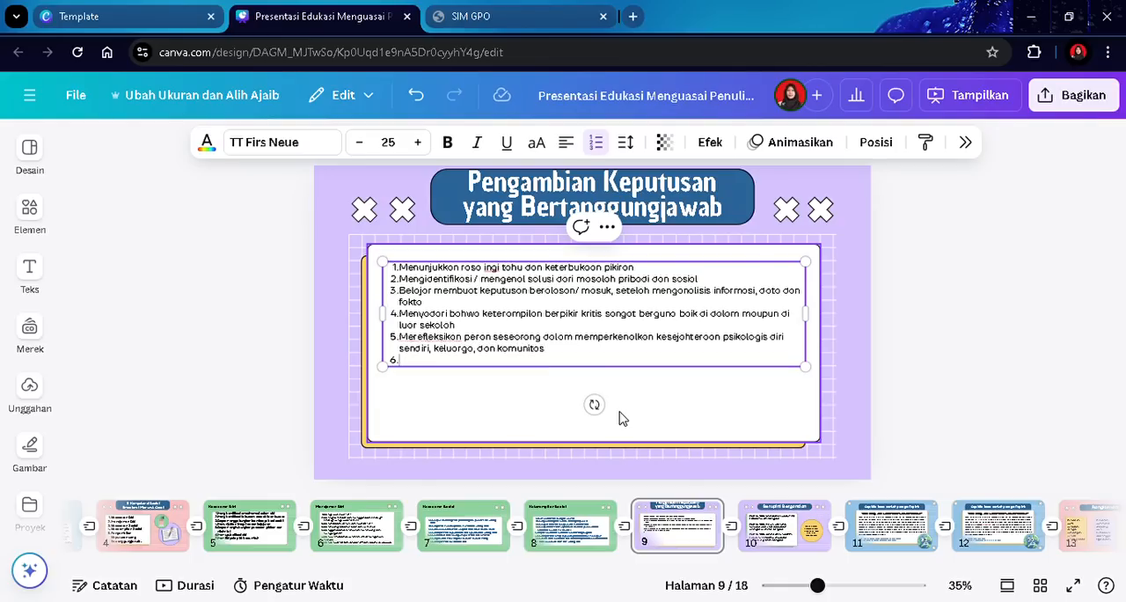
- Add final list item "Mengevaluasi dampak/ pengaruh dari seseorang, hubungan interpersonal, komunitas, dan kelembagaan." and finish editing
{"action": "type", "text": "Mengevoluosi dampak"}
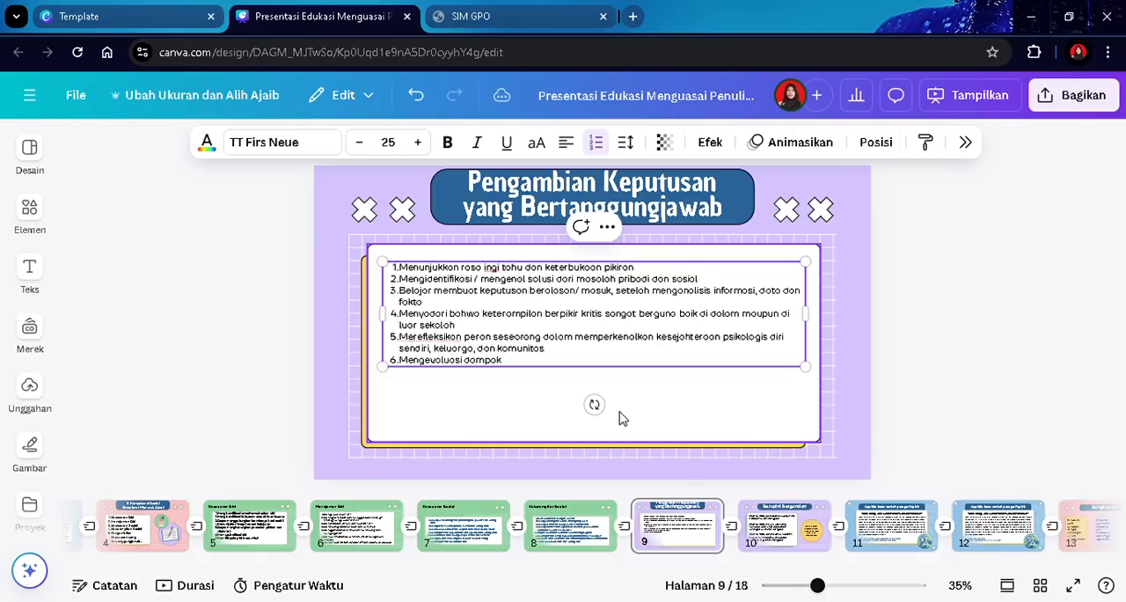
{"action": "type", "text": "/ pengaruh dari seseorang, hubungan interpersonal, "}
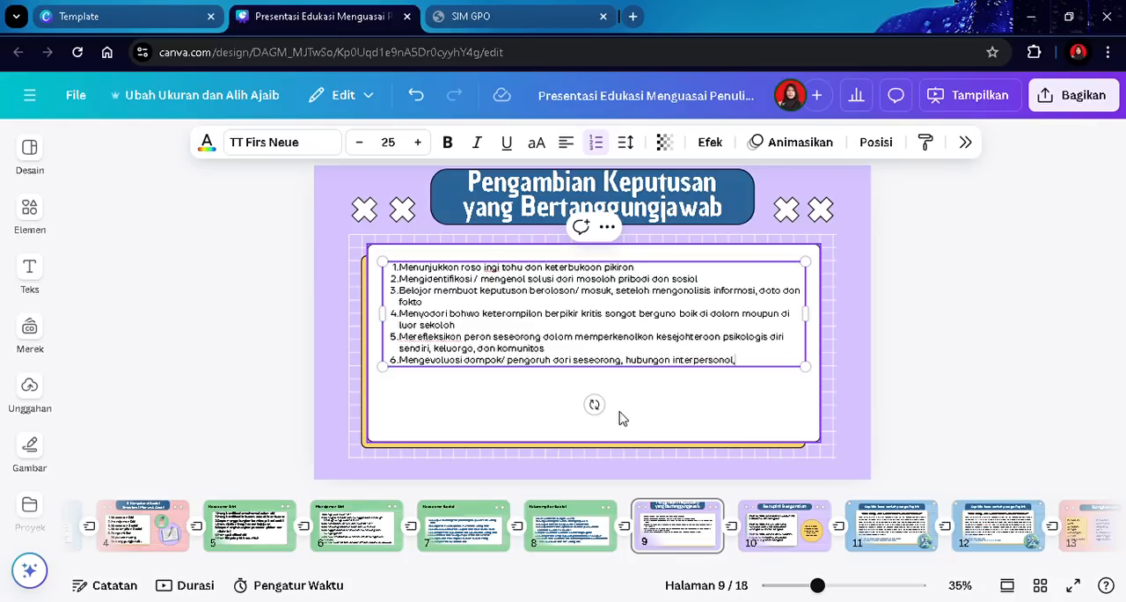
{"action": "type", "text": "komunitas, dan k"}
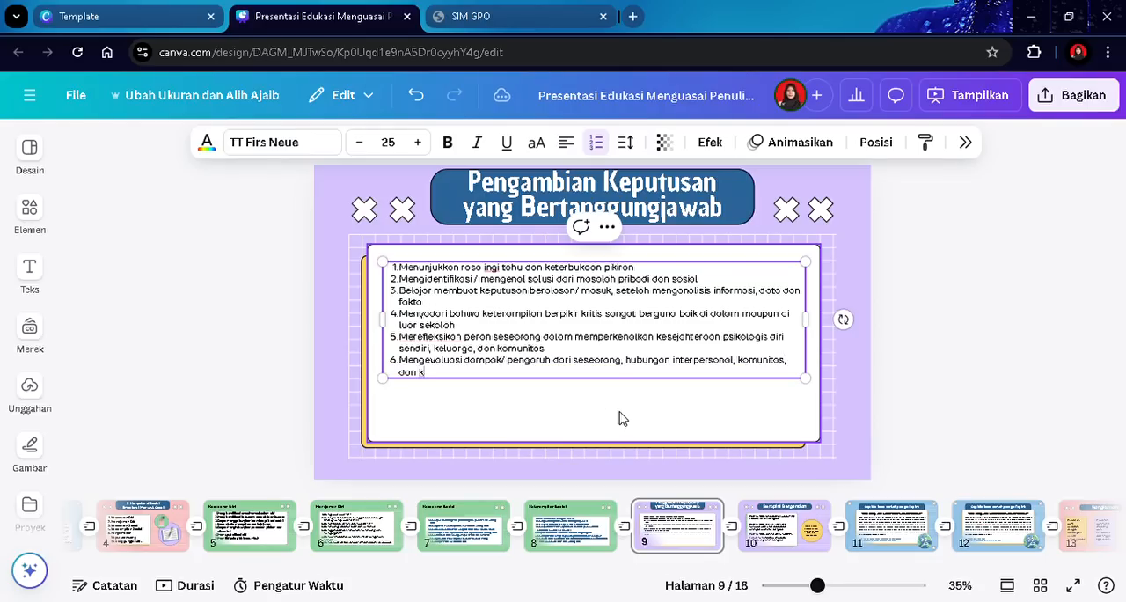
{"action": "type", "text": "elembagaan."}
{"action": "left_click", "coordinate": [967, 333]}
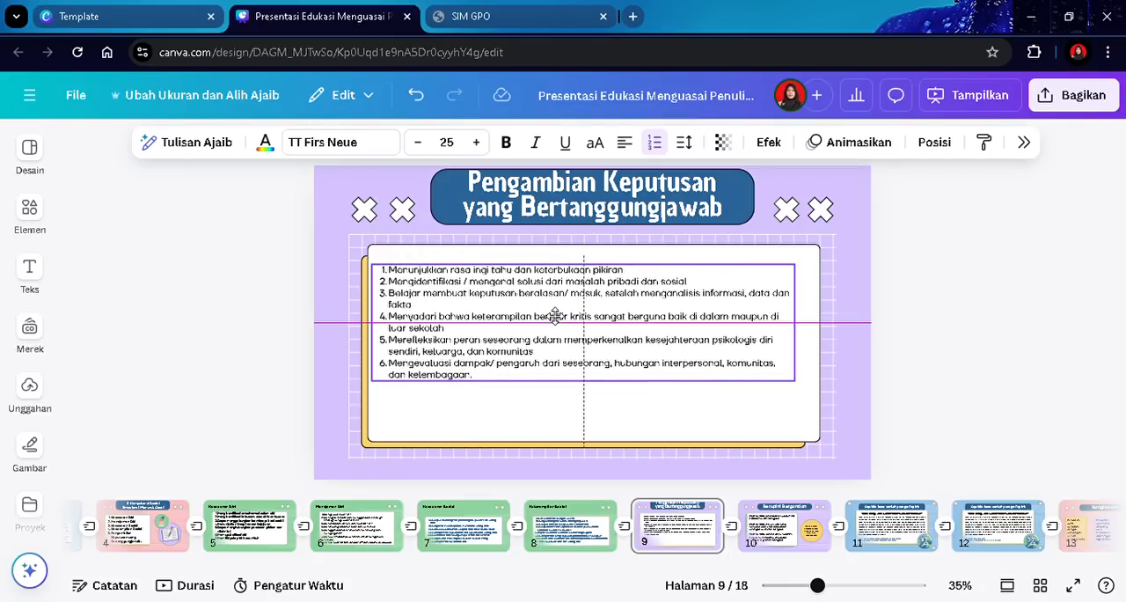
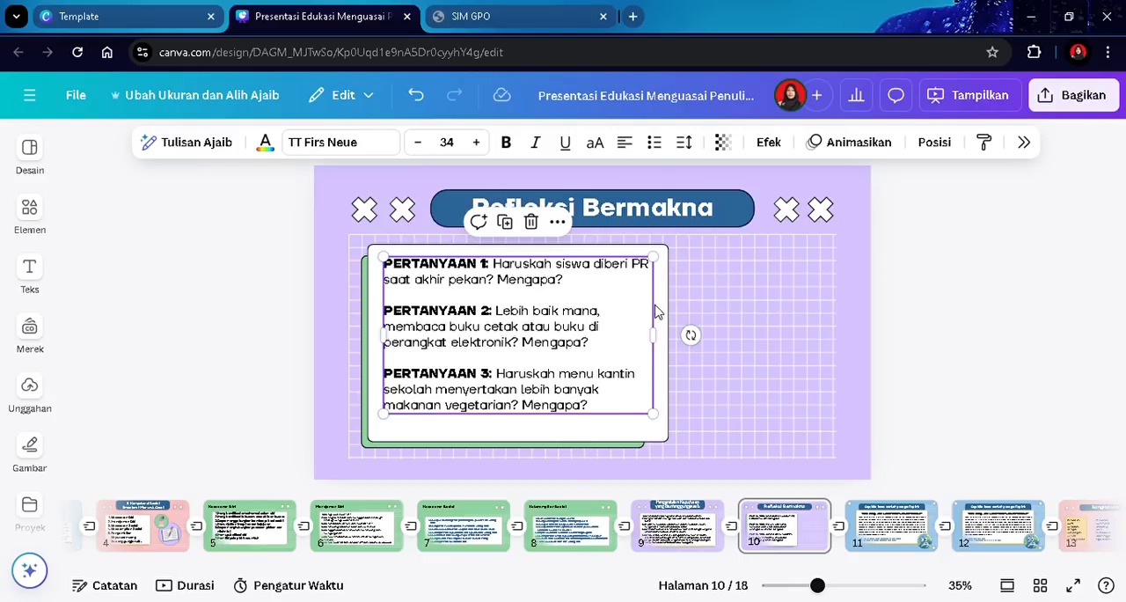
- Widen the white card on the Refleksi Bermakna slide to span nearly the full grid area
{"action": "left_click", "coordinate": [646, 433]}
{"action": "left_click_drag", "start_coordinate": [682, 343], "coordinate": [825, 357]}
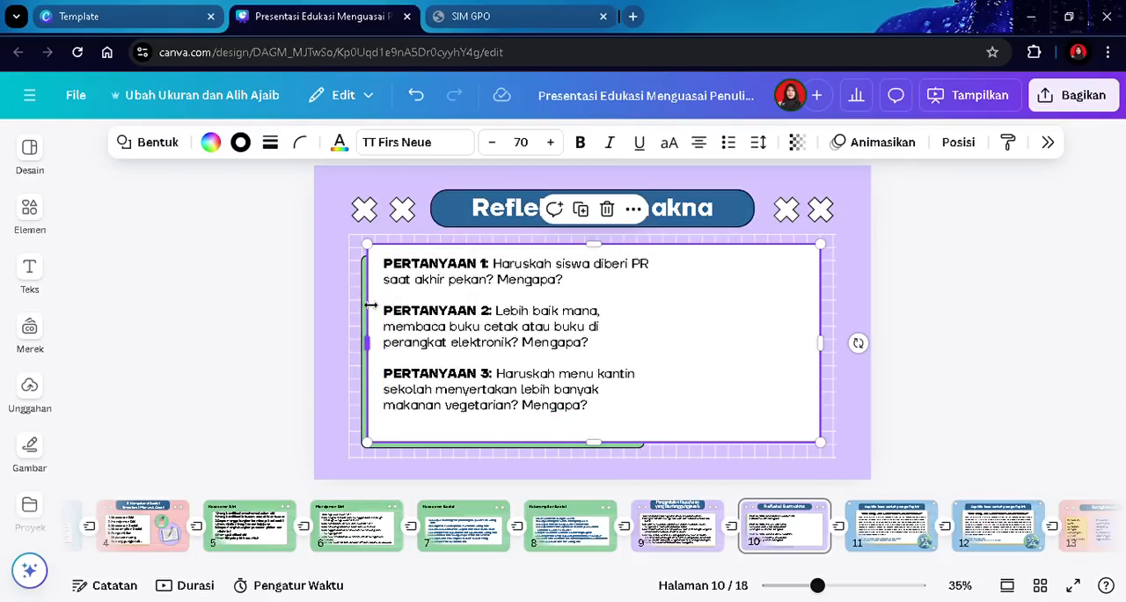
- Widen the green backing shape behind the card so it matches the card's new width
{"action": "left_click", "coordinate": [304, 290]}
{"action": "left_click", "coordinate": [363, 284]}
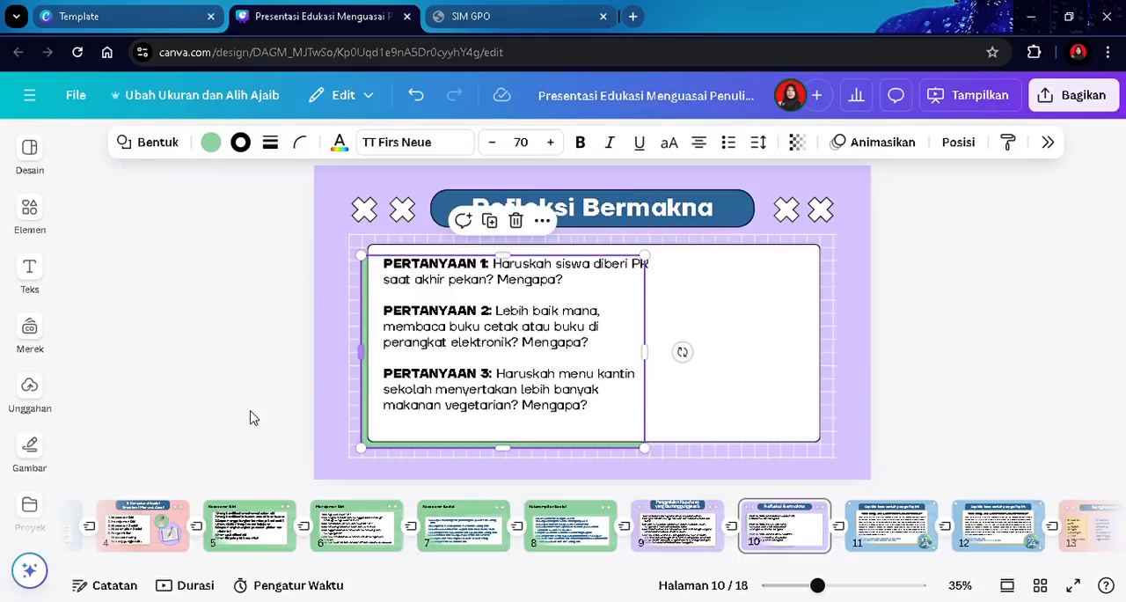
{"action": "left_click_drag", "start_coordinate": [655, 355], "coordinate": [825, 327]}
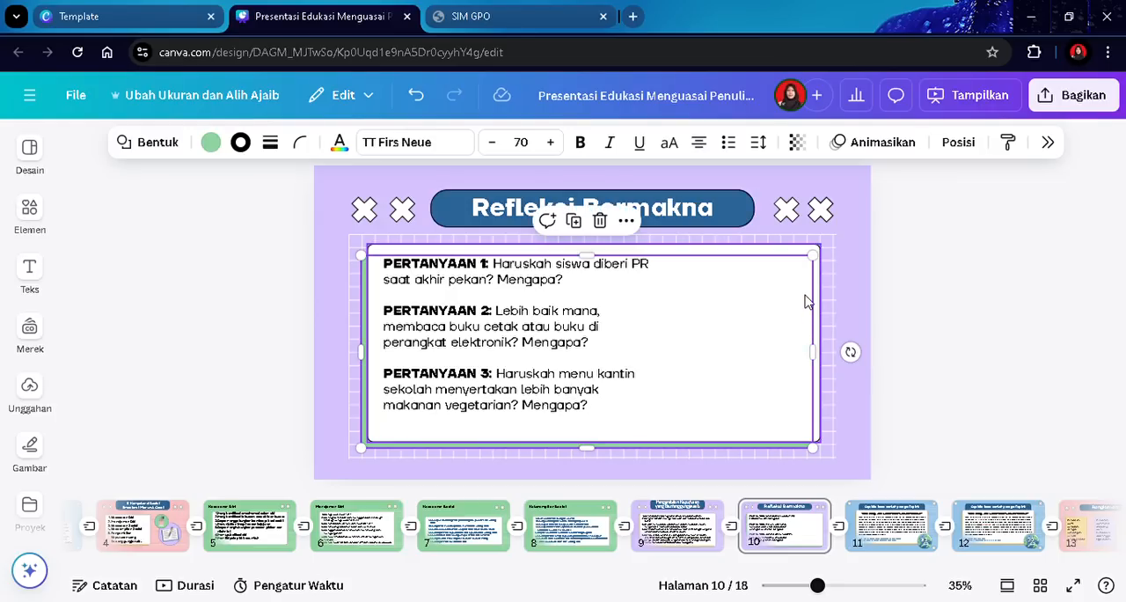
- Replace the three question texts with "Setelah mempelajari beberapa materi tentang pembelajaran sosial emosional"
{"action": "left_click", "coordinate": [578, 357]}
{"action": "left_click", "coordinate": [567, 359]}
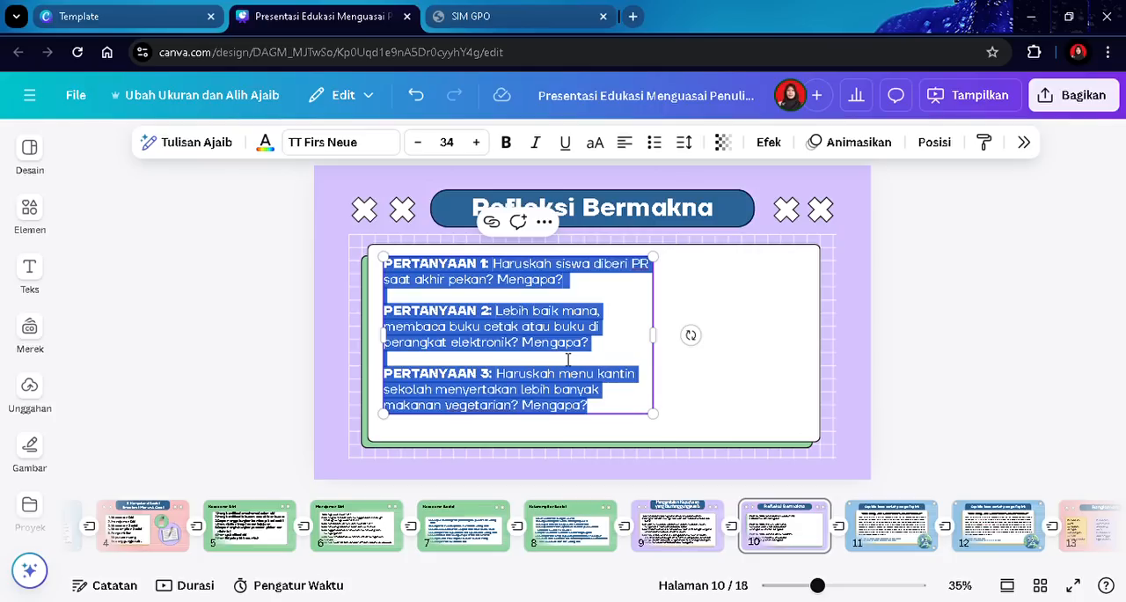
{"action": "type", "text": "Setelah"}
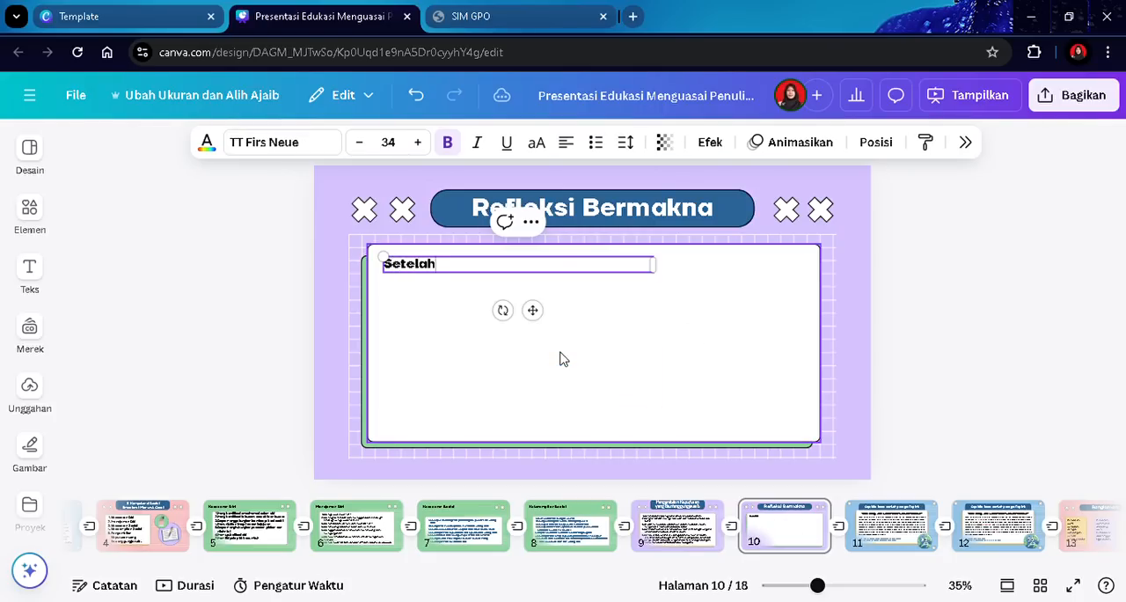
{"action": "type", "text": " mempelajari"}
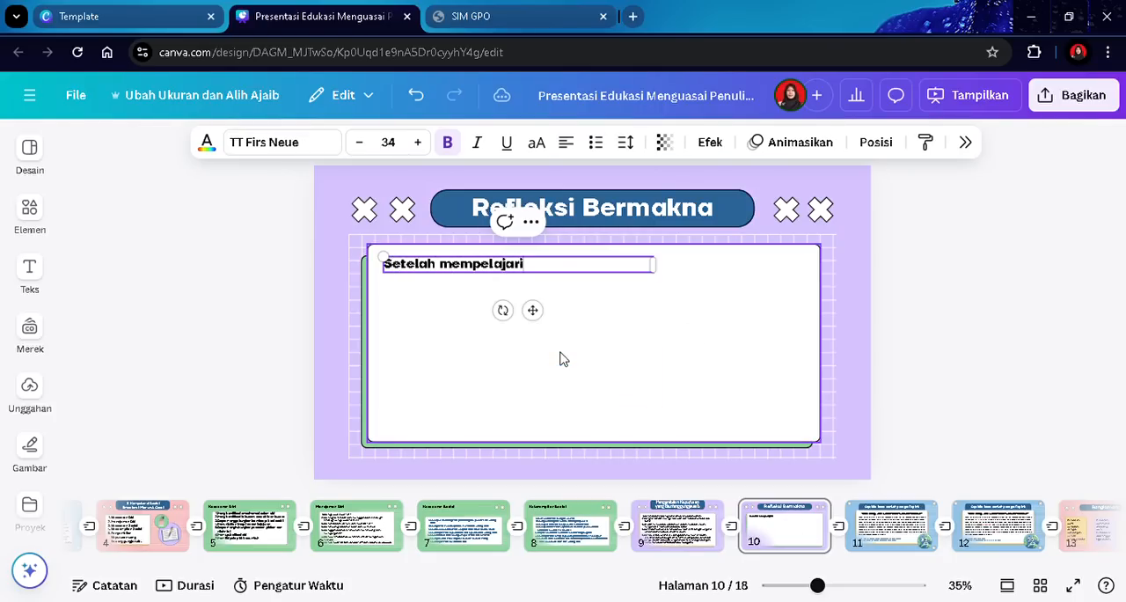
{"action": "type", "text": " beberapa materi "}
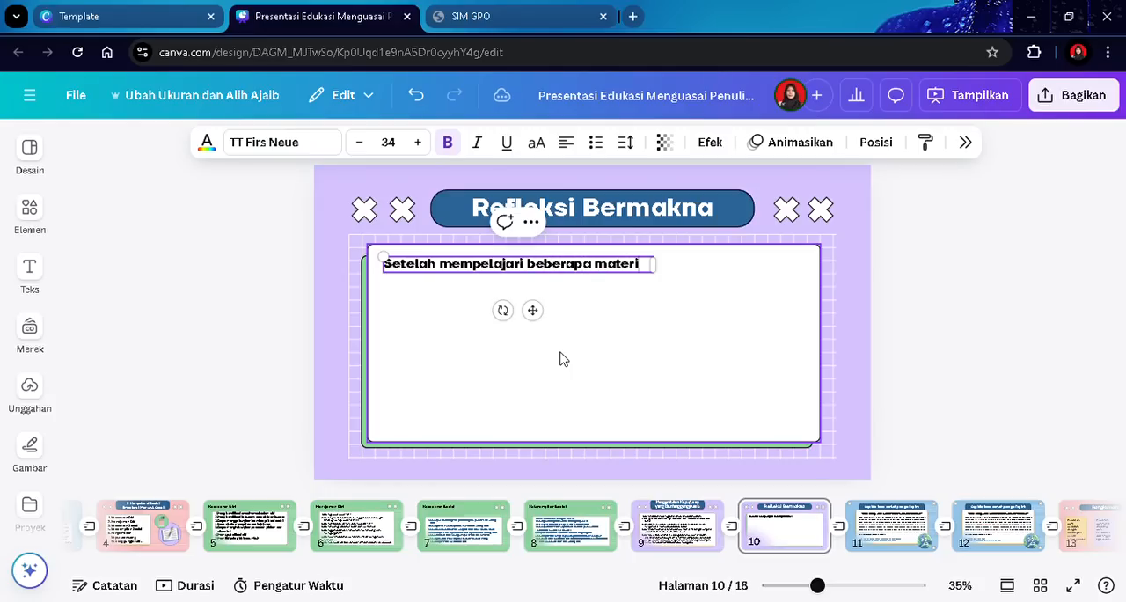
{"action": "type", "text": "tentang pembelajaran sosial emosional"}
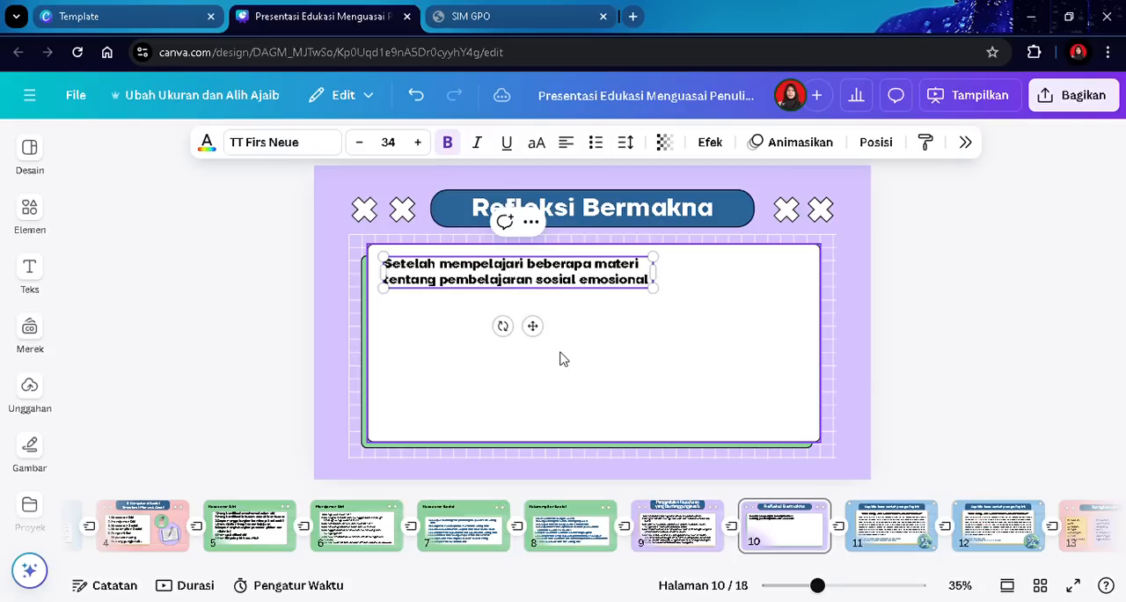
{"action": "type", "text": " (PSE"}
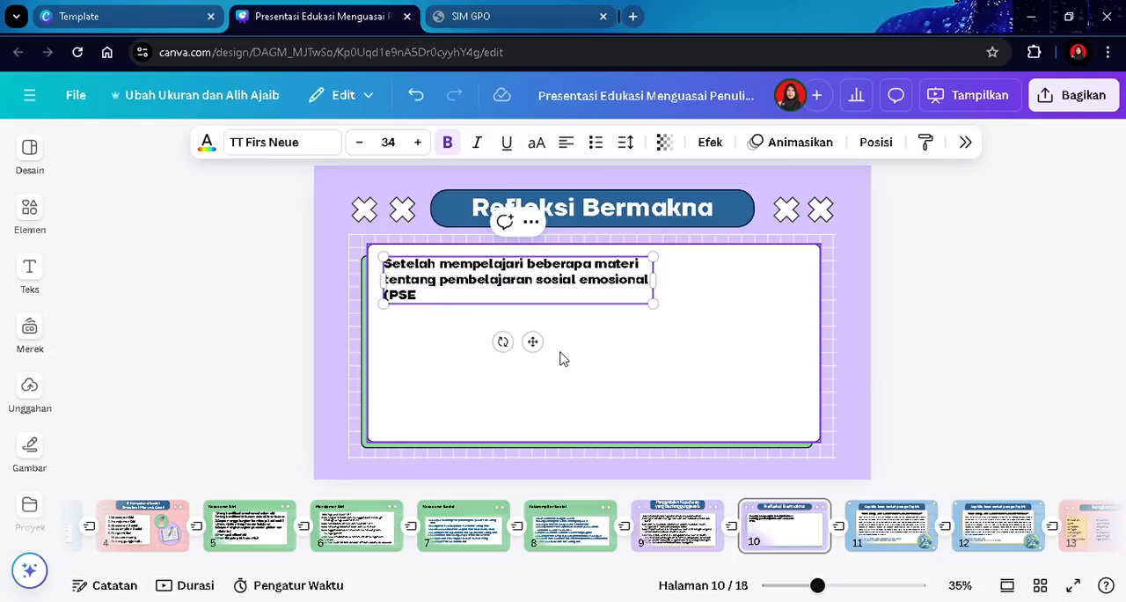
{"action": "type", "text": ") untu mengajar"}
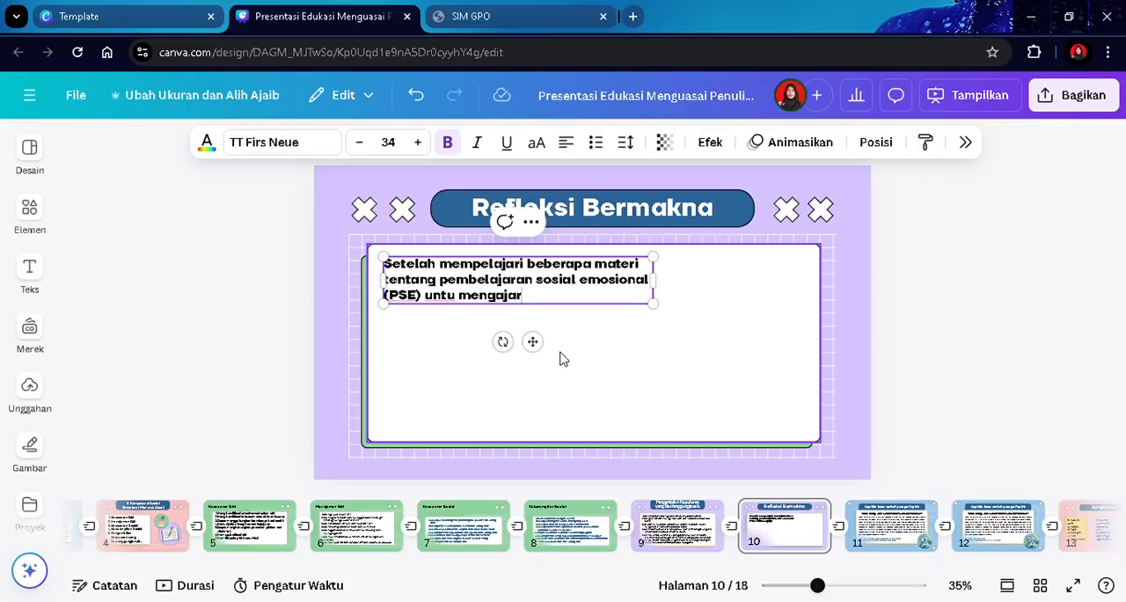
{"action": "type", "text": "/ men"}
- Continue the paragraph with "(PSE) untu mengajar/ mendidik", removing the mistyped "siswa tid"
{"action": "key", "text": "BackSpace"}
{"action": "type", "text": "endidik s"}
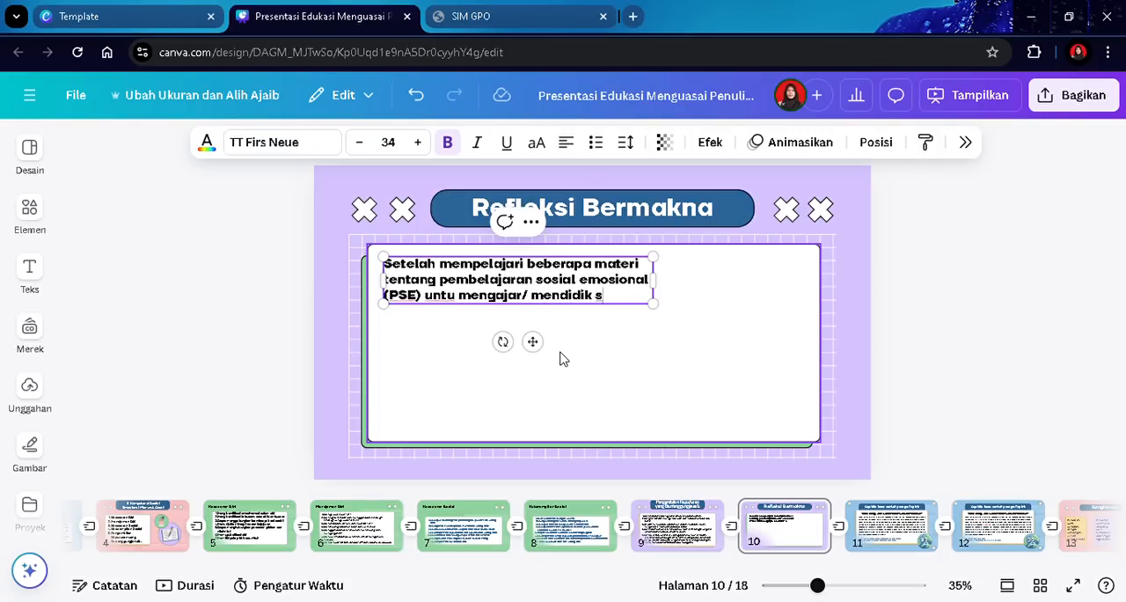
{"action": "type", "text": "iswa tid"}
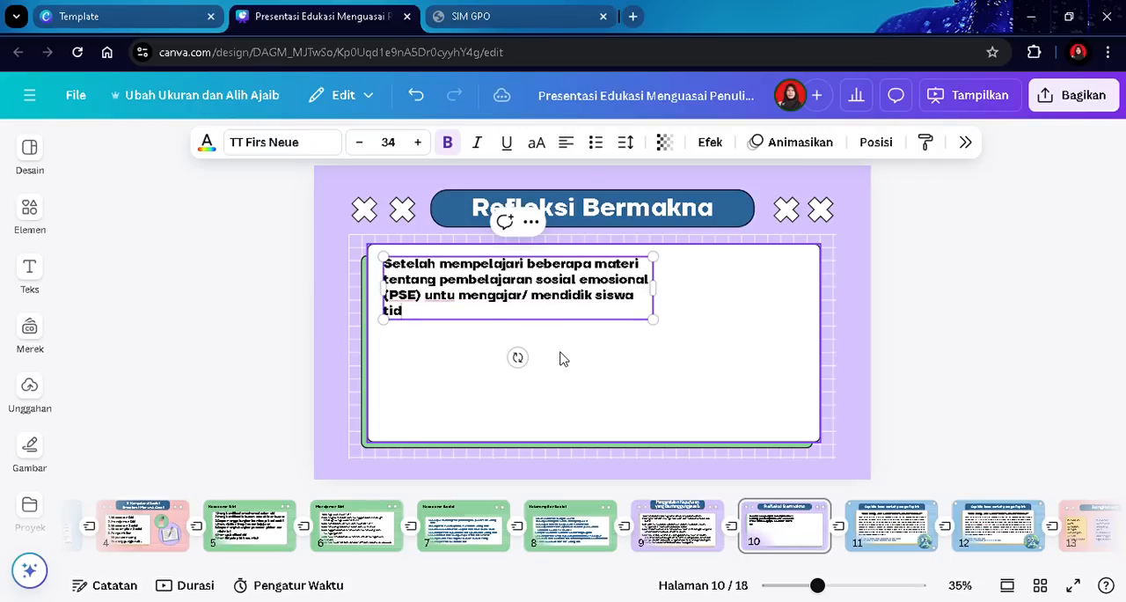
{"action": "key", "text": "BackSpace"}
{"action": "key", "text": "BackSpace"}
{"action": "key", "text": "BackSpace"}
{"action": "key", "text": "BackSpace"}
{"action": "key", "text": "BackSpace"}
{"action": "key", "text": "BackSpace"}
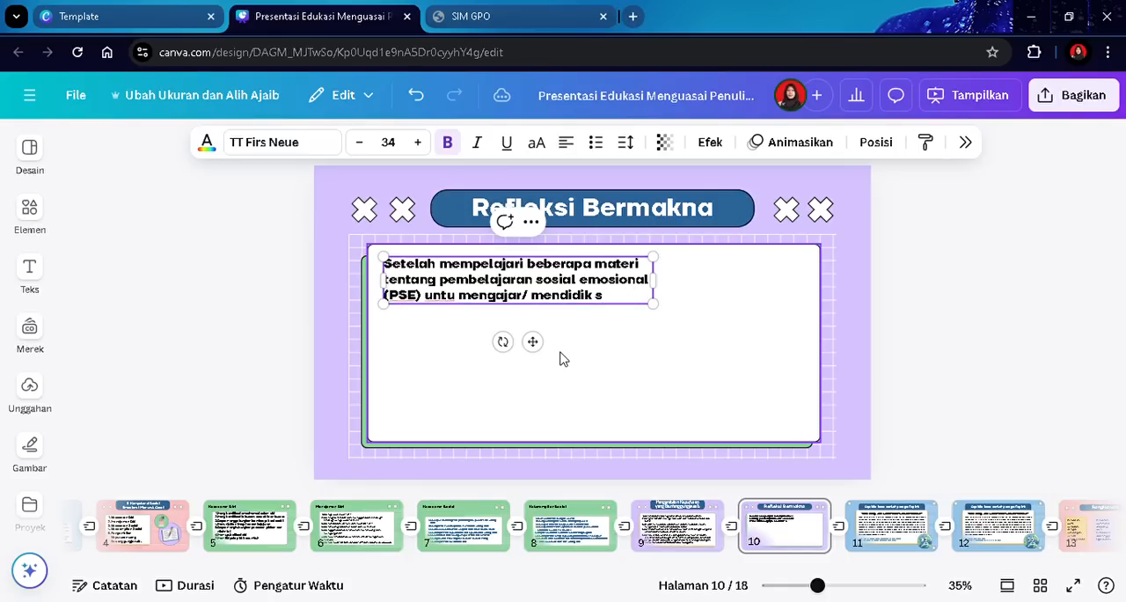
- Continue with "peserta didik tidaklah mudah, bukan hanya membuat"
{"action": "type", "text": "peserta didik tidaklah mu"}
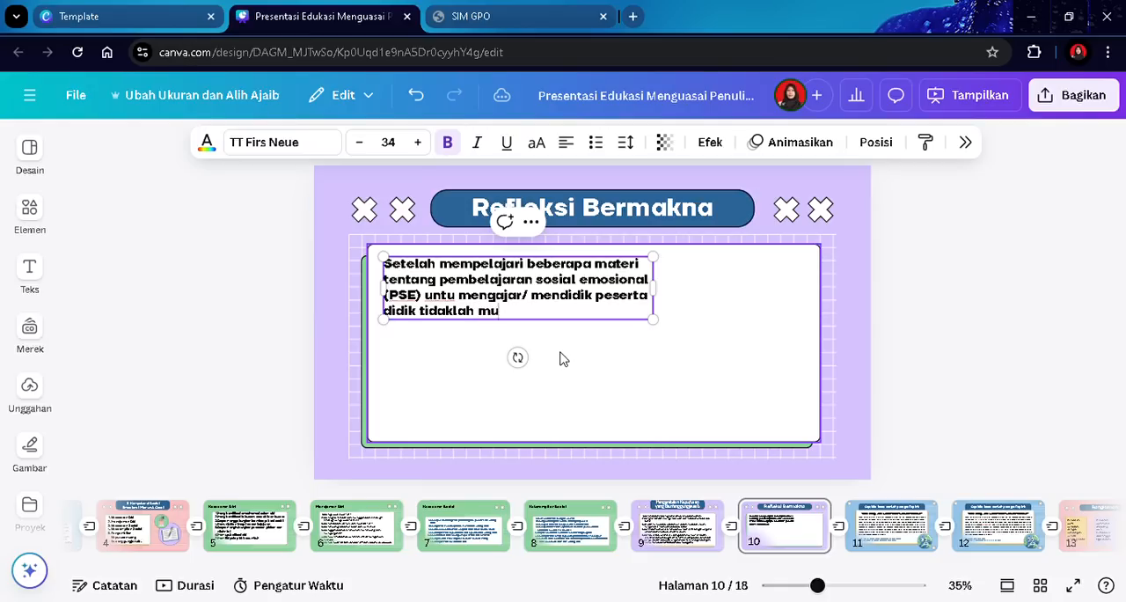
{"action": "type", "text": "dah, bukan hanya"}
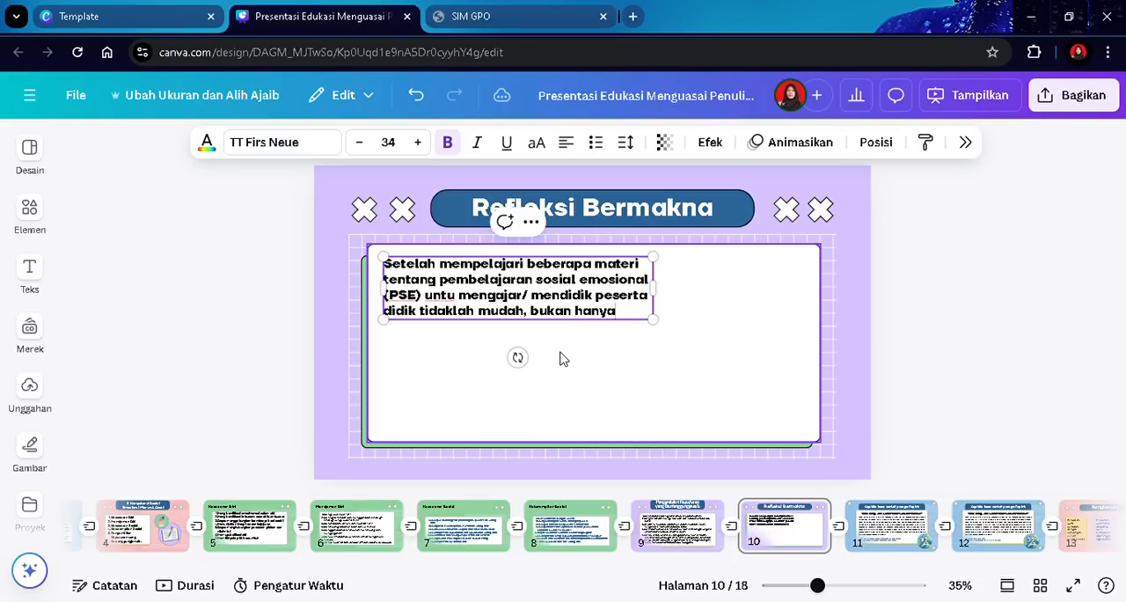
{"action": "type", "text": " membuat"}
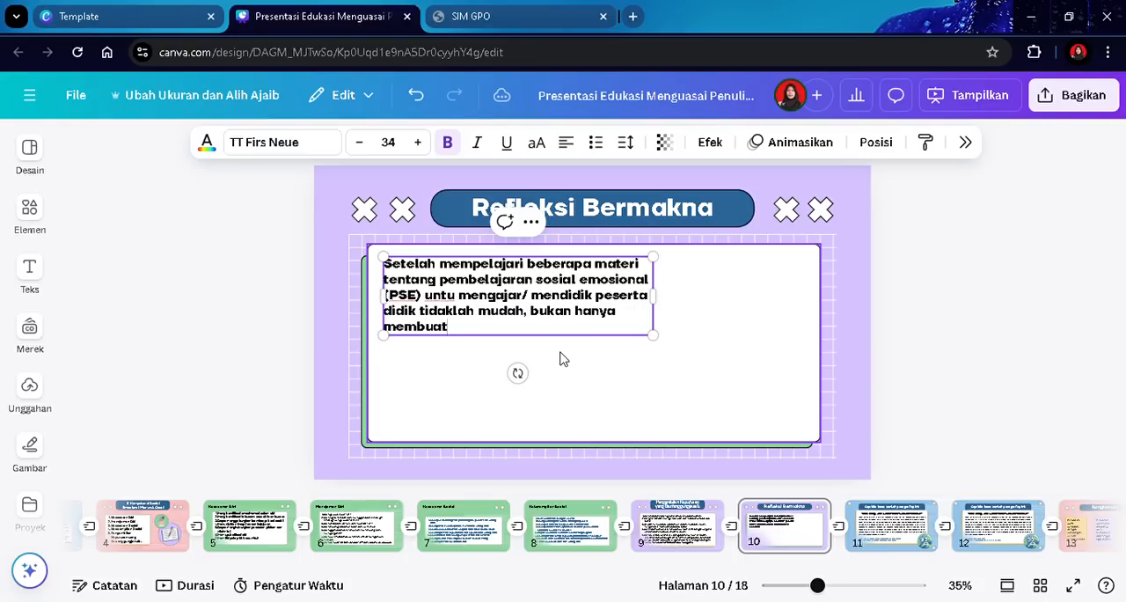
{"action": "type", "text": " siswa menjadi pintar"}
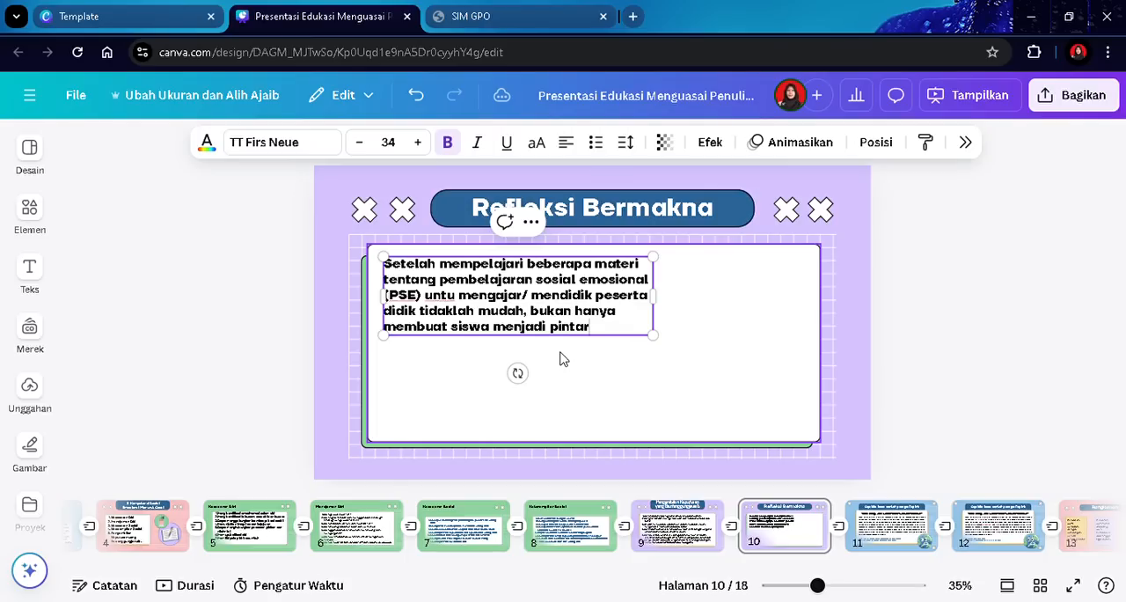
{"action": "type", "text": " sah"}
{"action": "type", "text": "ja tetapi lebih dari itu"}
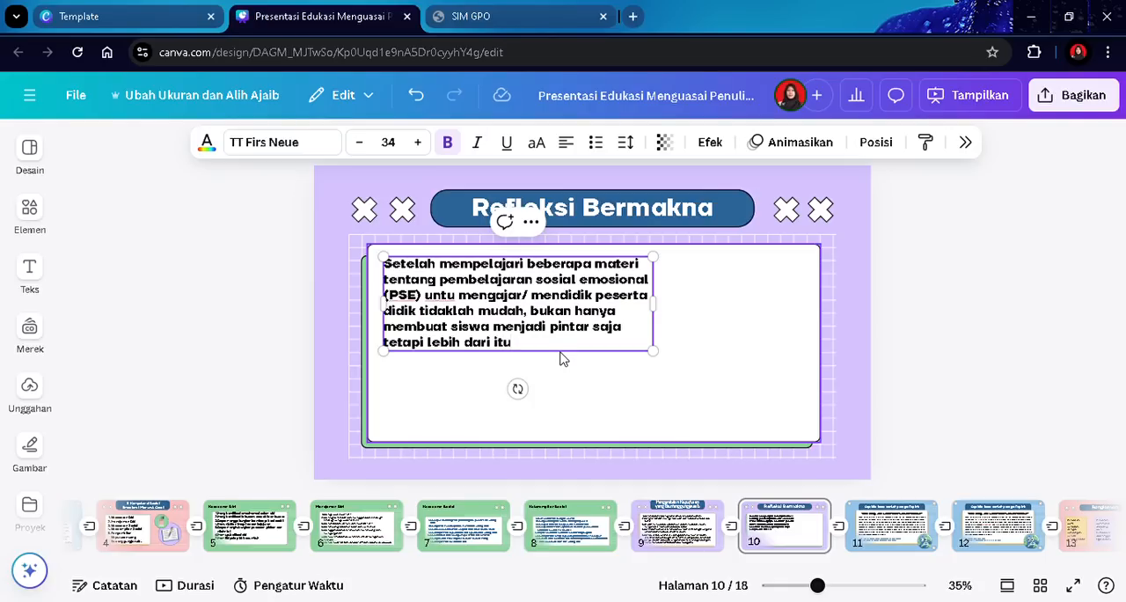
{"action": "type", "text": " kita sebagaipendidik"}
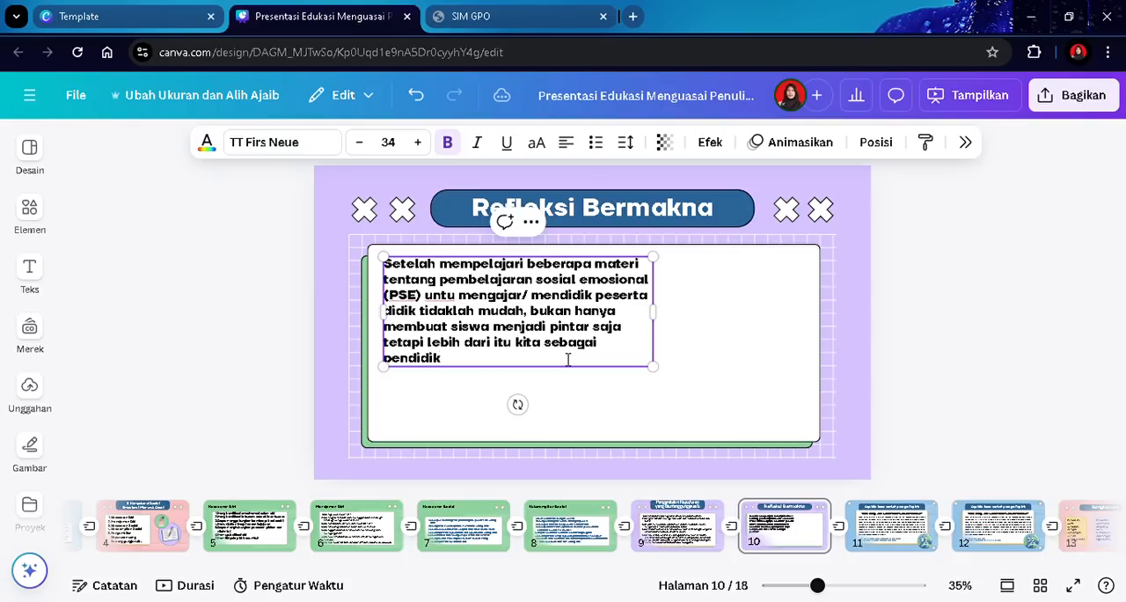
{"action": "type", "text": " juga harus menguas"}
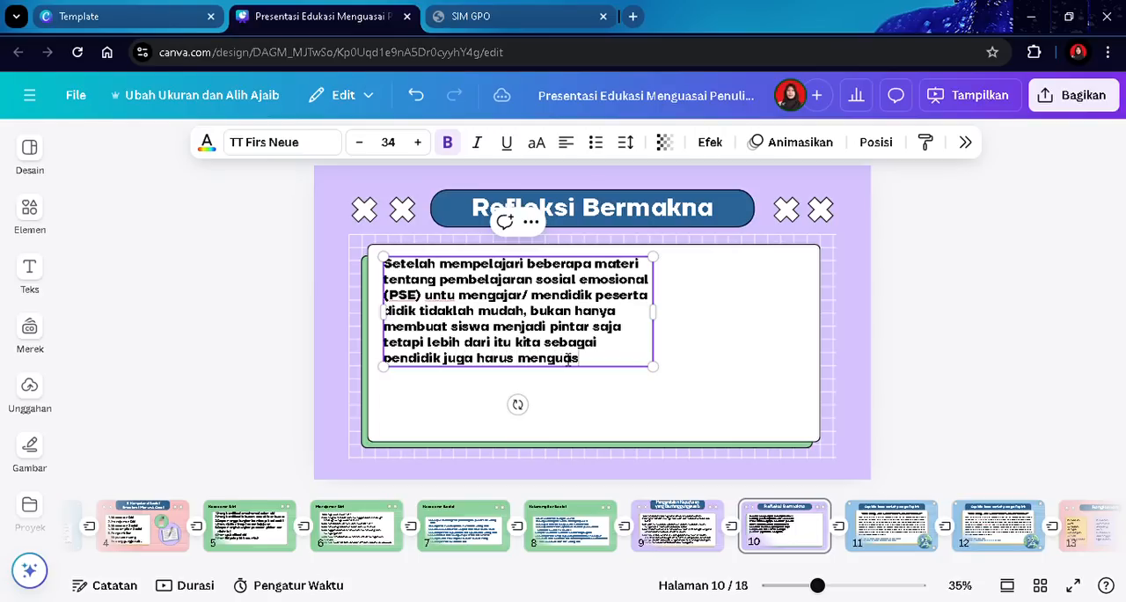
{"action": "type", "text": "ai kemampuan sosi"}
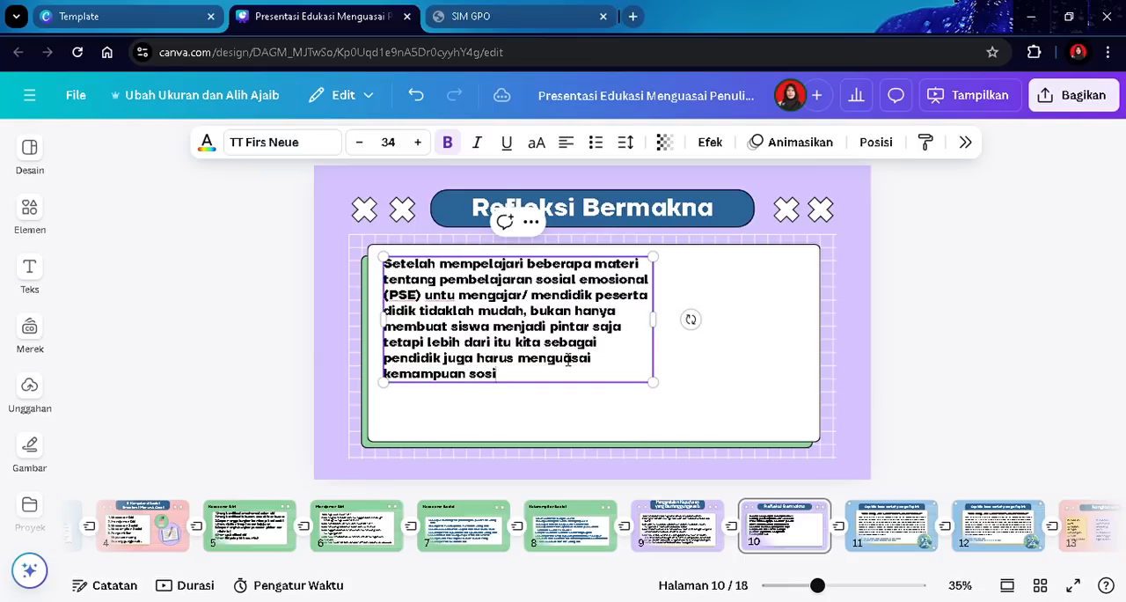
{"action": "type", "text": "al emosional"}
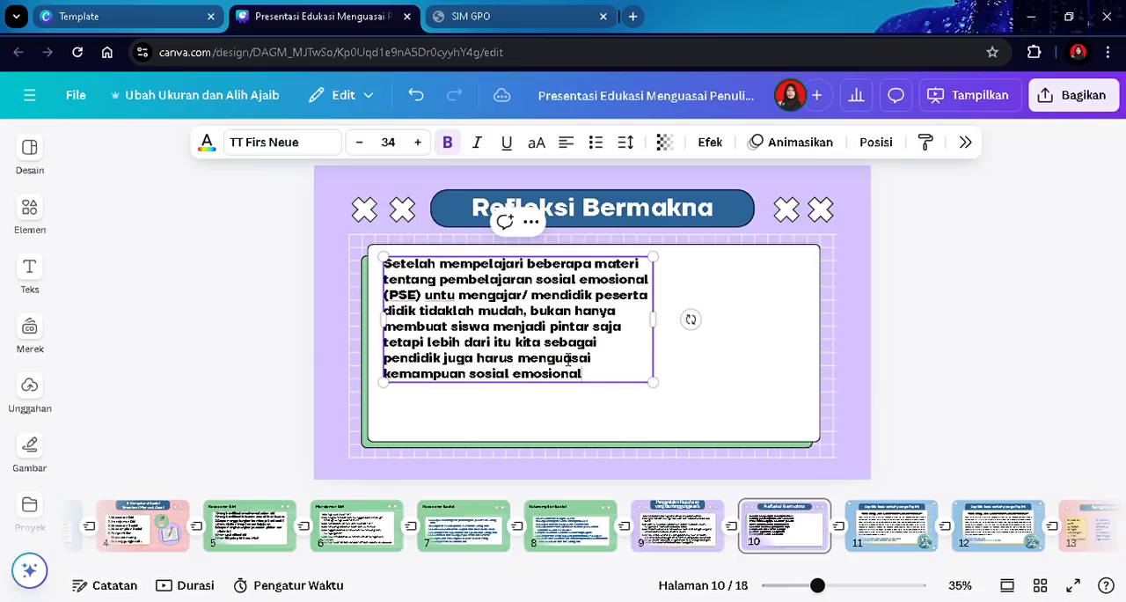
{"action": "type", "text": " tersebut bai"}
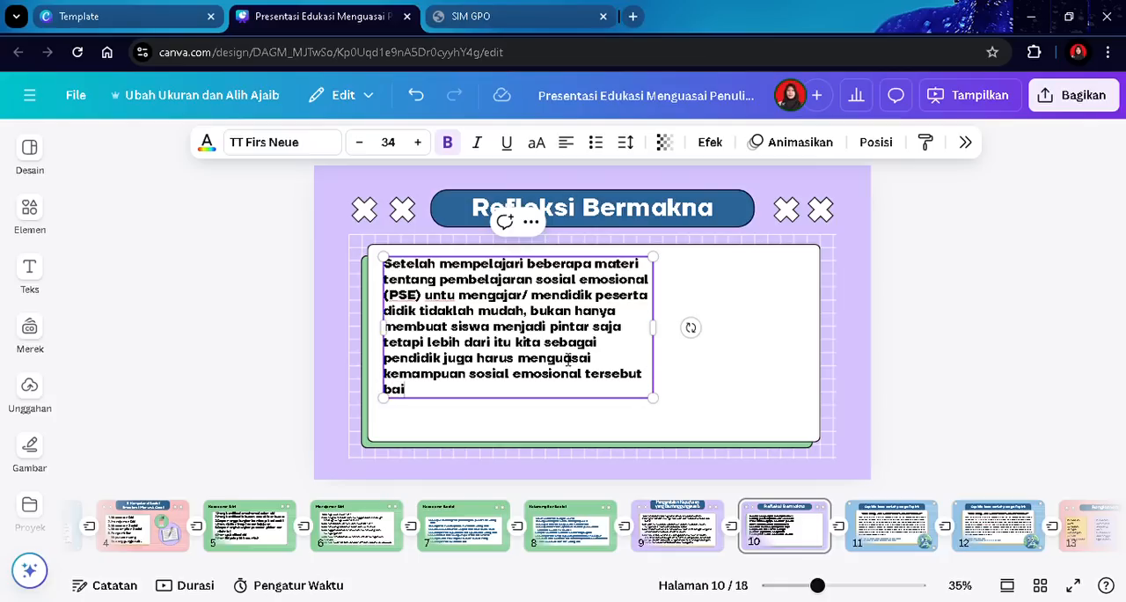
{"action": "type", "text": "k untuk dir"}
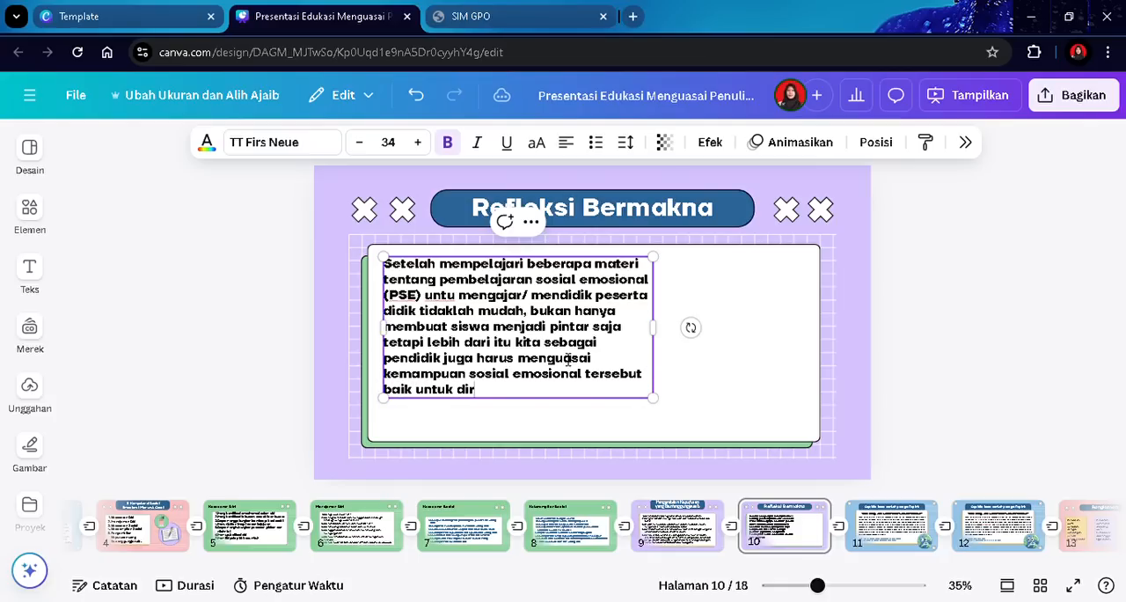
{"action": "type", "text": "i sendiri may"}
- Replace "baik untuk diri sendiri" with "agar pembelajaran lebih hangat kemudian"
{"action": "key", "text": "BackSpace"}
{"action": "key", "text": "BackSpace"}
{"action": "key", "text": "BackSpace"}
{"action": "key", "text": "BackSpace"}
{"action": "key", "text": "BackSpace"}
{"action": "key", "text": "BackSpace"}
{"action": "key", "text": "BackSpace"}
{"action": "key", "text": "BackSpace"}
{"action": "key", "text": "BackSpace"}
{"action": "key", "text": "BackSpace"}
{"action": "key", "text": "BackSpace"}
{"action": "key", "text": "BackSpace"}
{"action": "key", "text": "BackSpace"}
{"action": "key", "text": "BackSpace"}
{"action": "key", "text": "BackSpace"}
{"action": "key", "text": "BackSpace"}
{"action": "key", "text": "BackSpace"}
{"action": "key", "text": "BackSpace"}
{"action": "key", "text": "BackSpace"}
{"action": "key", "text": "BackSpace"}
{"action": "key", "text": "BackSpace"}
{"action": "key", "text": "BackSpace"}
{"action": "key", "text": "BackSpace"}
{"action": "key", "text": "BackSpace"}
{"action": "type", "text": "agar pembelajaran lebu"}
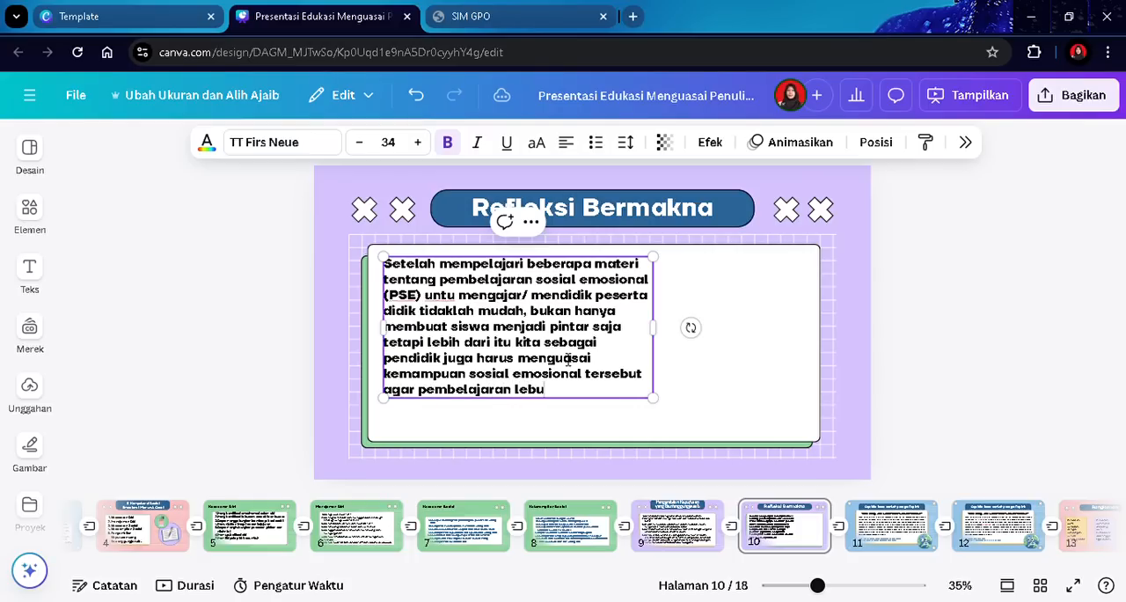
{"action": "type", "text": "h hangat kemudian"}
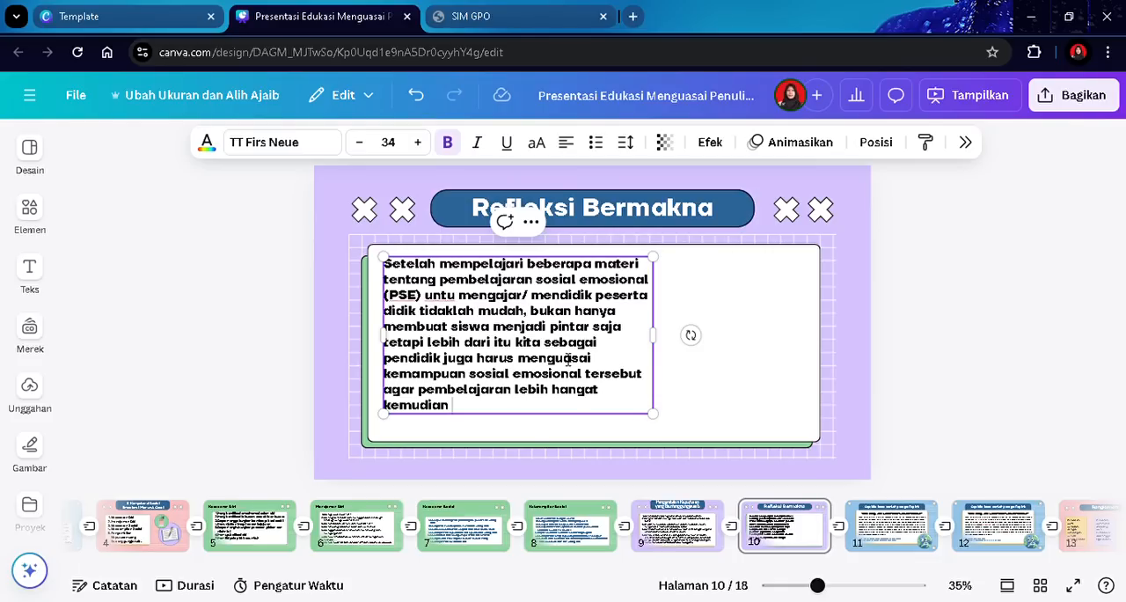
- Continue with "baru kita tularkan ke peserta didik tentang keterampilan sosial emosional"
{"action": "type", "text": "baru kita tularkan ke a"}
{"action": "key", "text": "BackSpace"}
{"action": "type", "text": "peserta didik"}
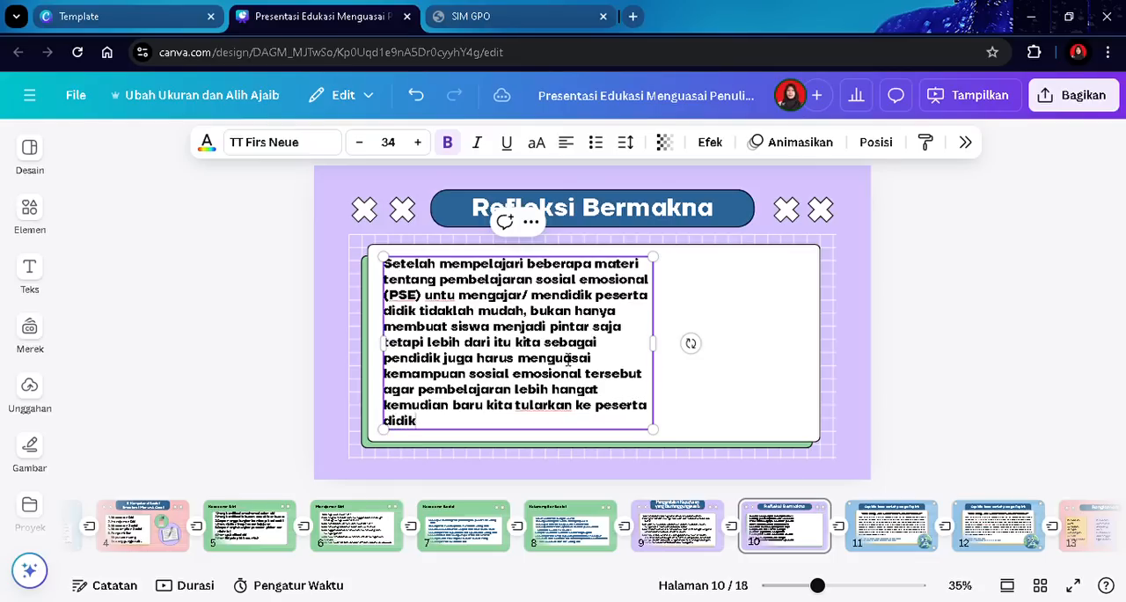
{"action": "type", "text": " tentang"}
{"action": "type", "text": " so"}
{"action": "type", "text": " keterampilan"}
{"action": "type", "text": " sosial emos"}
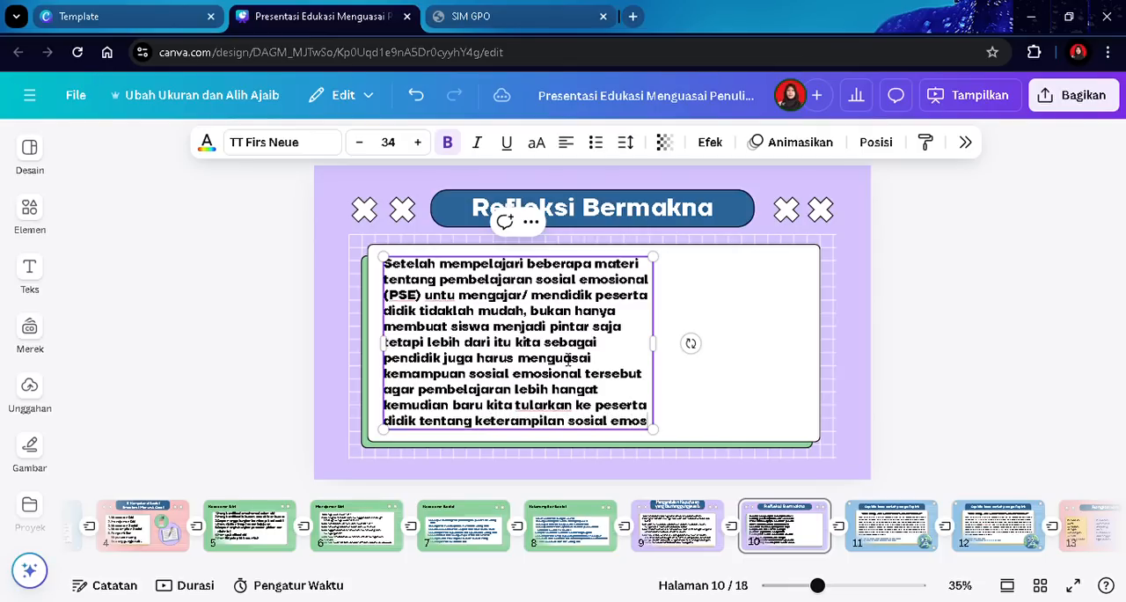
{"action": "type", "text": "ional"}
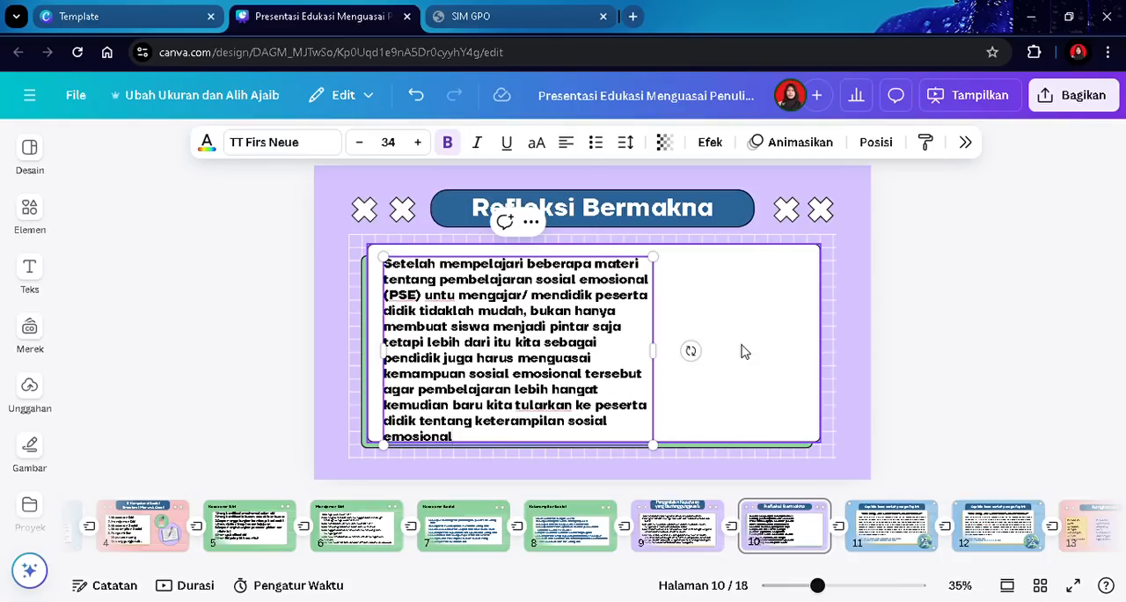
- Widen the text box across the card, end the sentence, and begin a new line "Keterampilan sosial emosional ini"
{"action": "left_click_drag", "start_coordinate": [666, 358], "coordinate": [825, 349]}
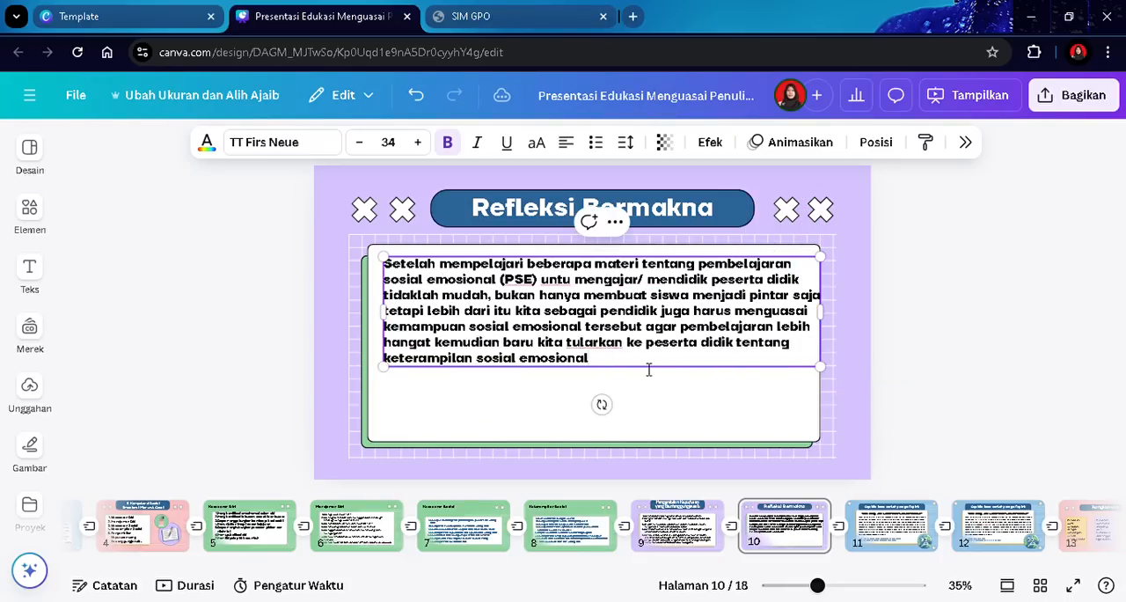
{"action": "left_click", "coordinate": [623, 370]}
{"action": "type", "text": ". "}
{"action": "type", "text": "Keterampila"}
{"action": "type", "text": "n sosial emosi"}
{"action": "type", "text": "onal ini "}
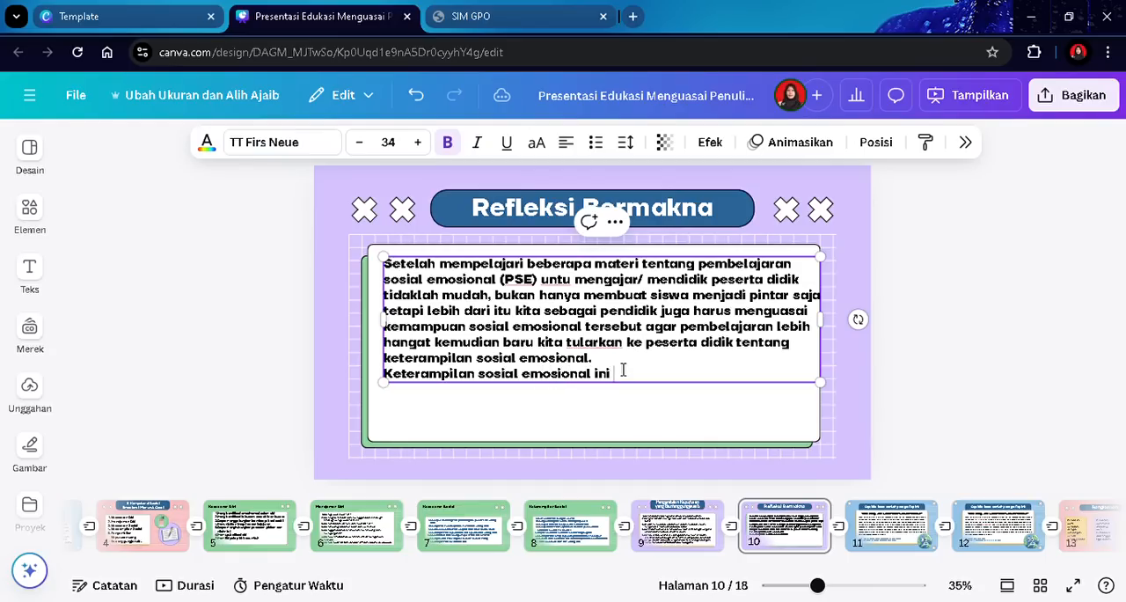
{"action": "type", "text": "bisa kita terapkan"}
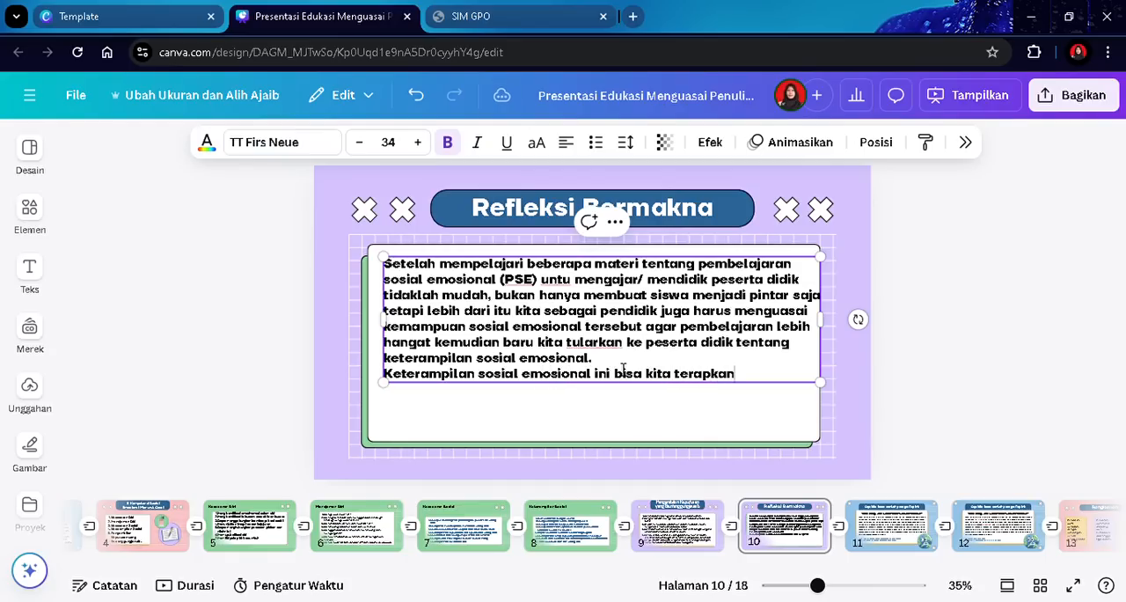
{"action": "type", "text": " melalui kegiata"}
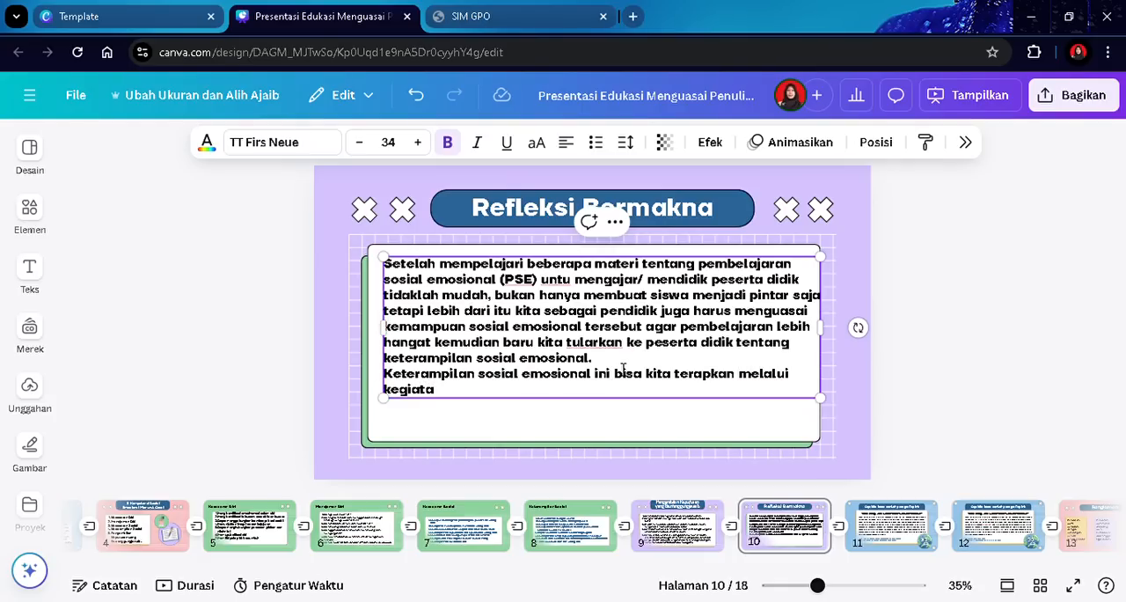
{"action": "type", "text": "n rutin yang"}
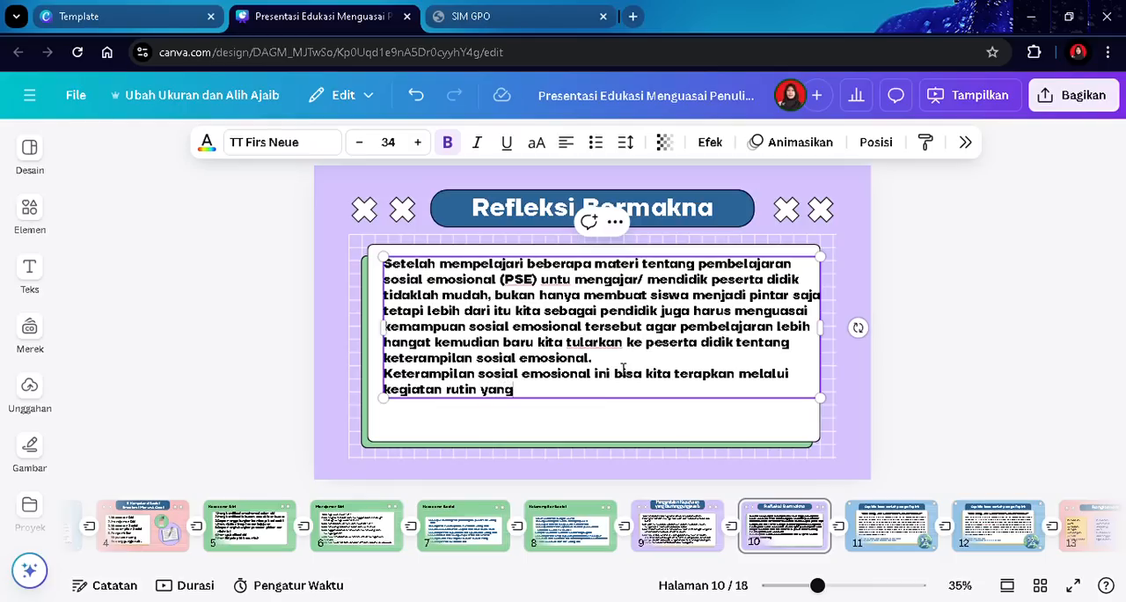
{"action": "type", "text": " terintegrasi"}
- Continue the second paragraph with "bisa kita terapkan melalui kegiatan rutin yang terintegrasi dalam pebelajaran,"
{"action": "type", "text": "da"}
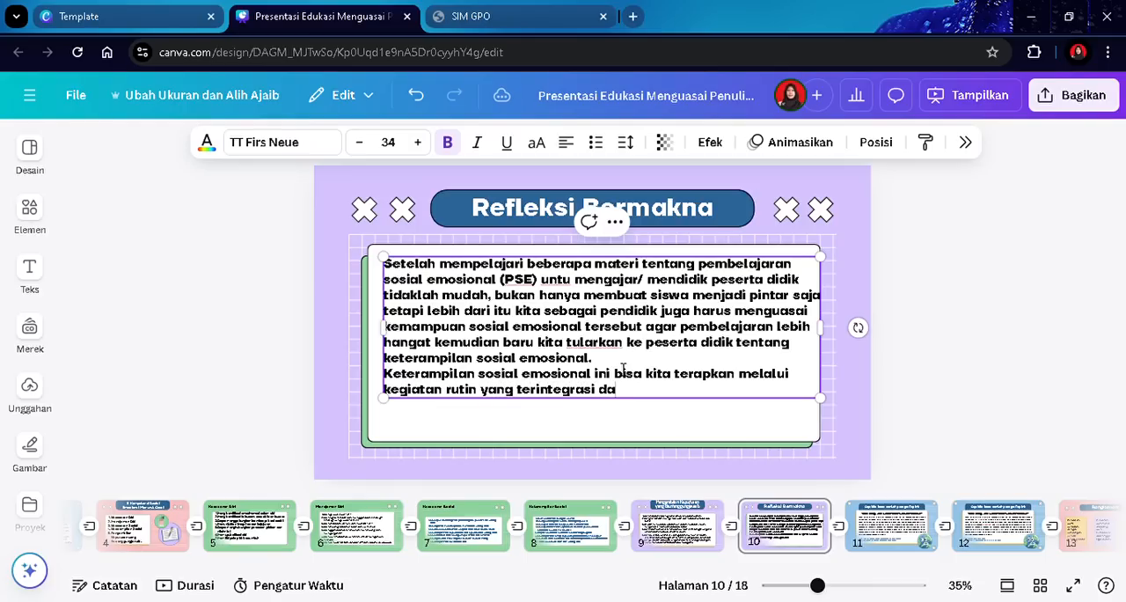
{"action": "type", "text": "lam pebelajaran,"}
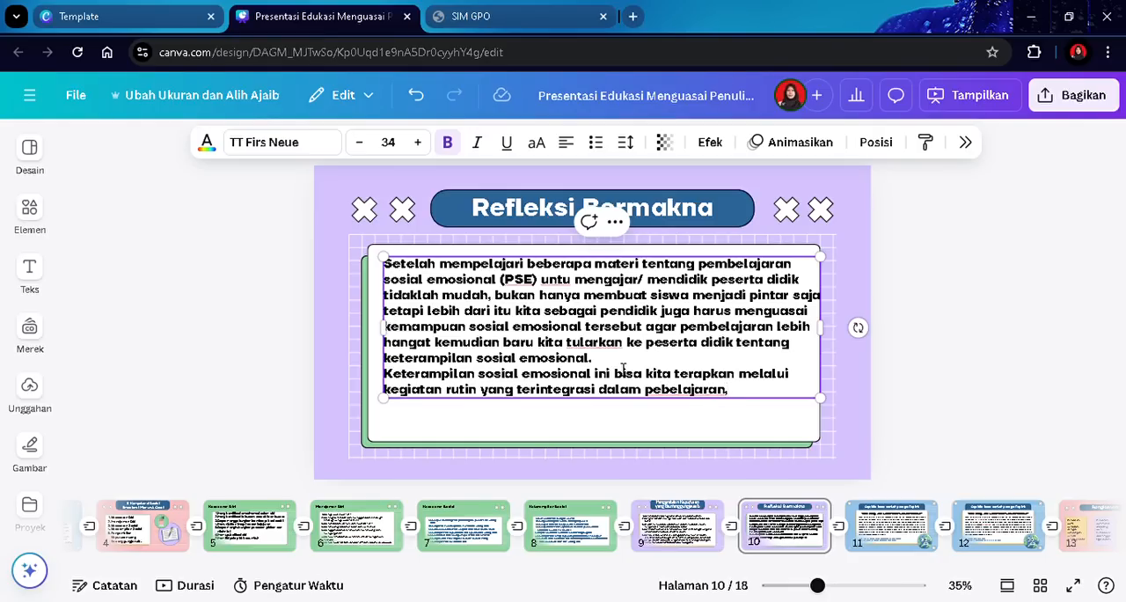
{"action": "type", "text": " budaya"}
{"action": "type", "text": " ma"}
- Finish the sentence with "budaya atau pembiasaan serta tata tertib."
{"action": "key", "text": "BackSpace"}
{"action": "key", "text": "BackSpace"}
{"action": "type", "text": "atau"}
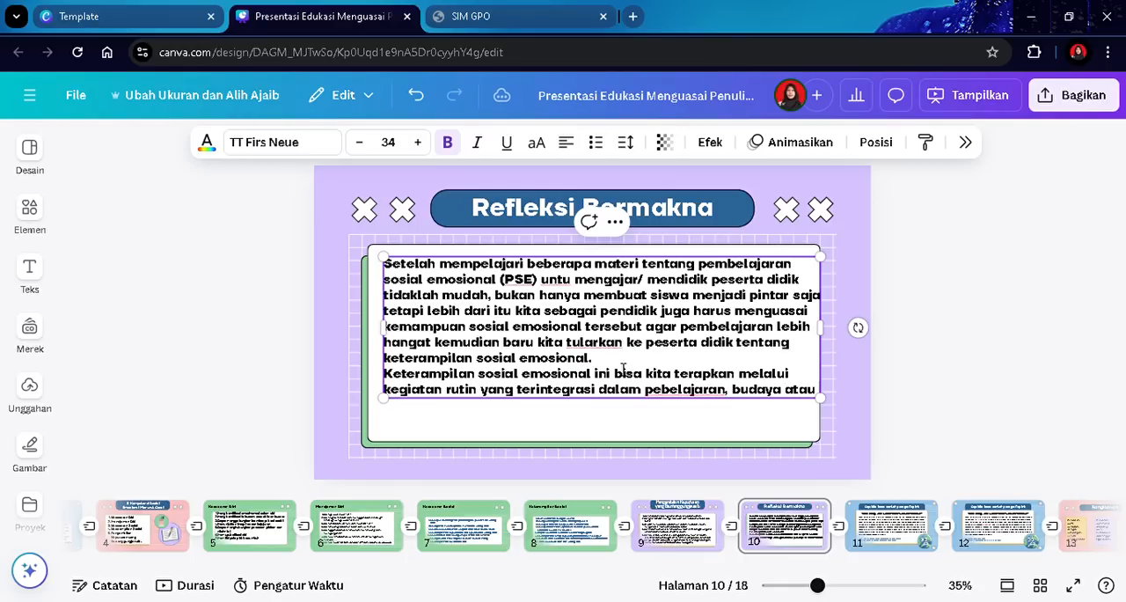
{"action": "type", "text": " pembiasaan"}
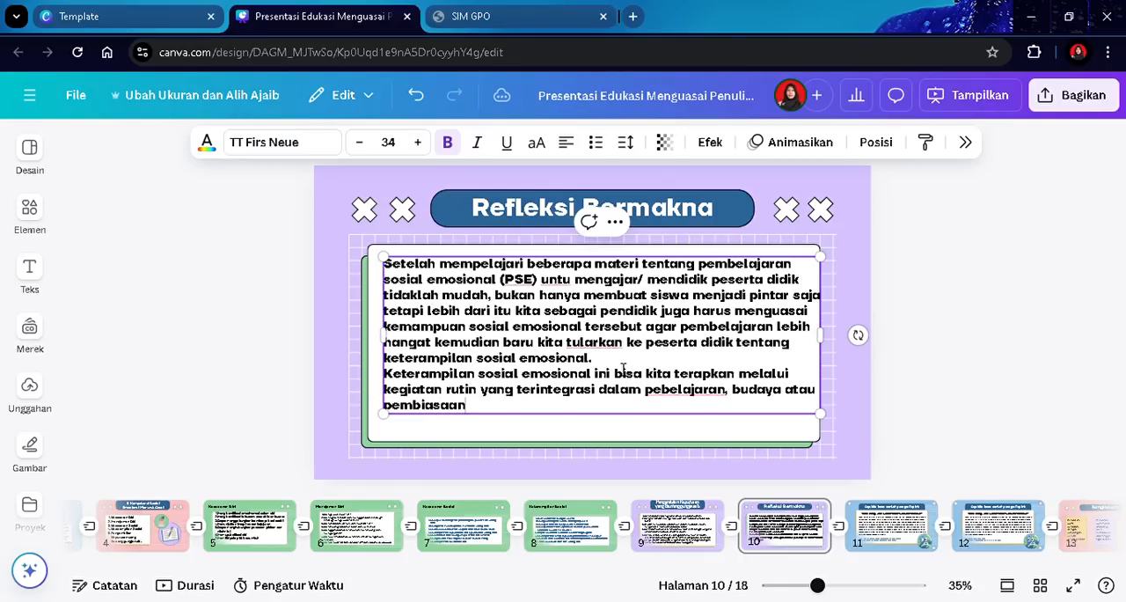
{"action": "type", "text": " serta tata ter"}
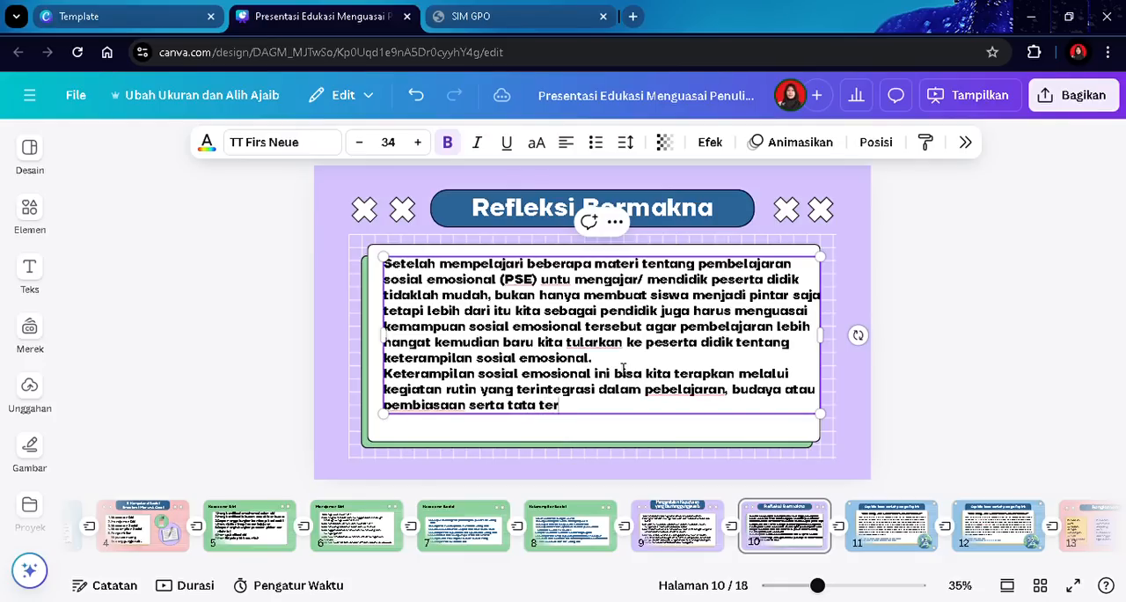
{"action": "type", "text": "tib"}
- Insert a blank line between the two paragraphs and nudge the text box into place on the card
{"action": "left_click", "coordinate": [1123, 251]}
{"action": "left_click_drag", "start_coordinate": [674, 310], "coordinate": [672, 317]}
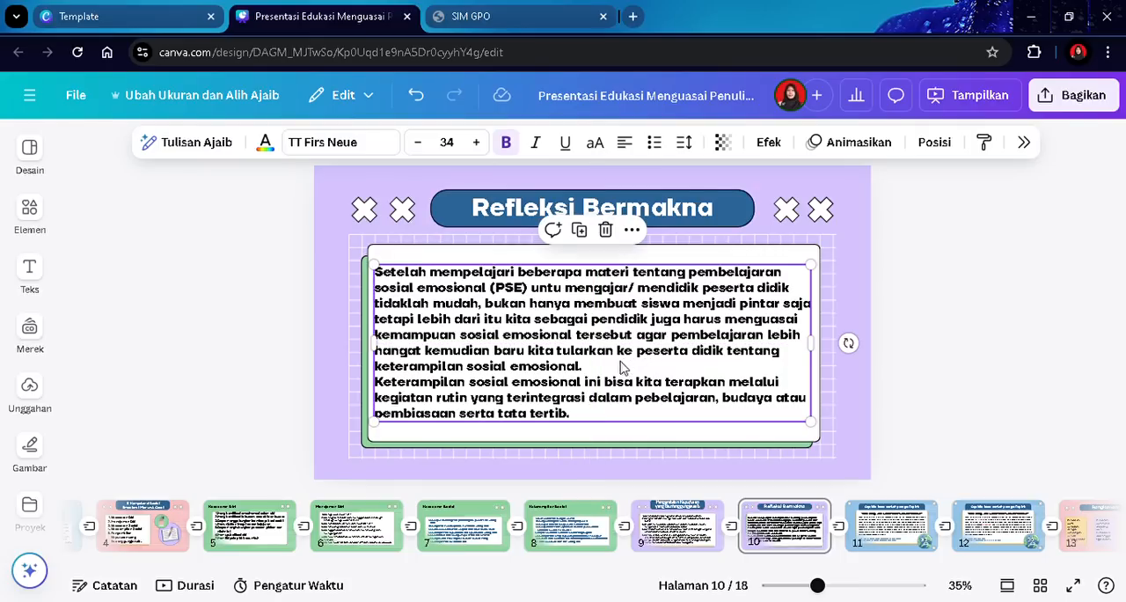
{"action": "left_click", "coordinate": [619, 370]}
{"action": "key", "text": "Return"}
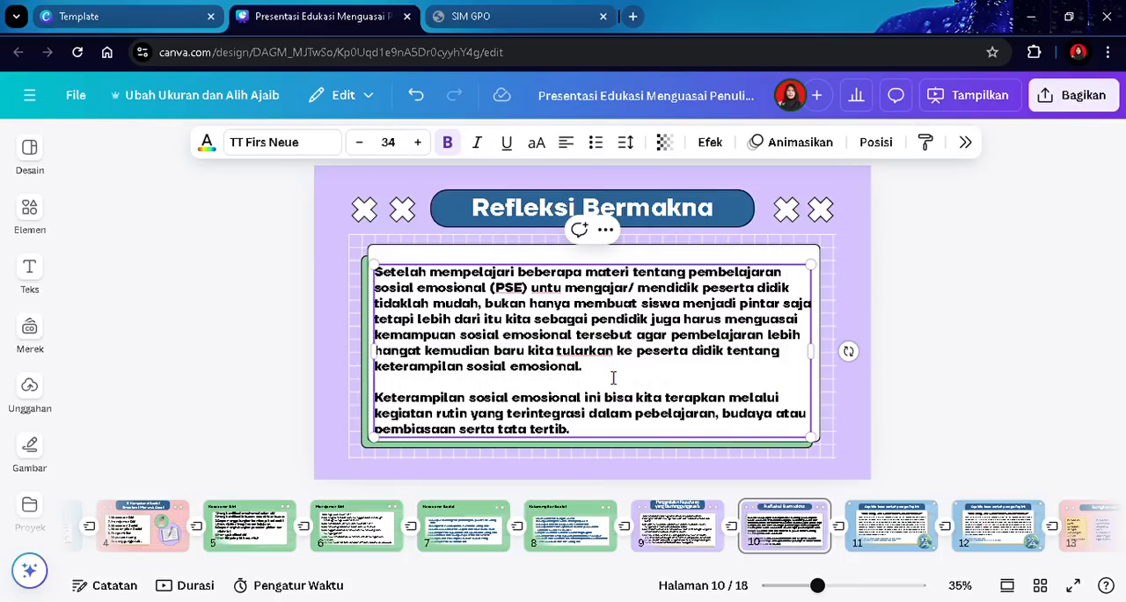
{"action": "left_click_drag", "start_coordinate": [619, 362], "coordinate": [621, 354]}
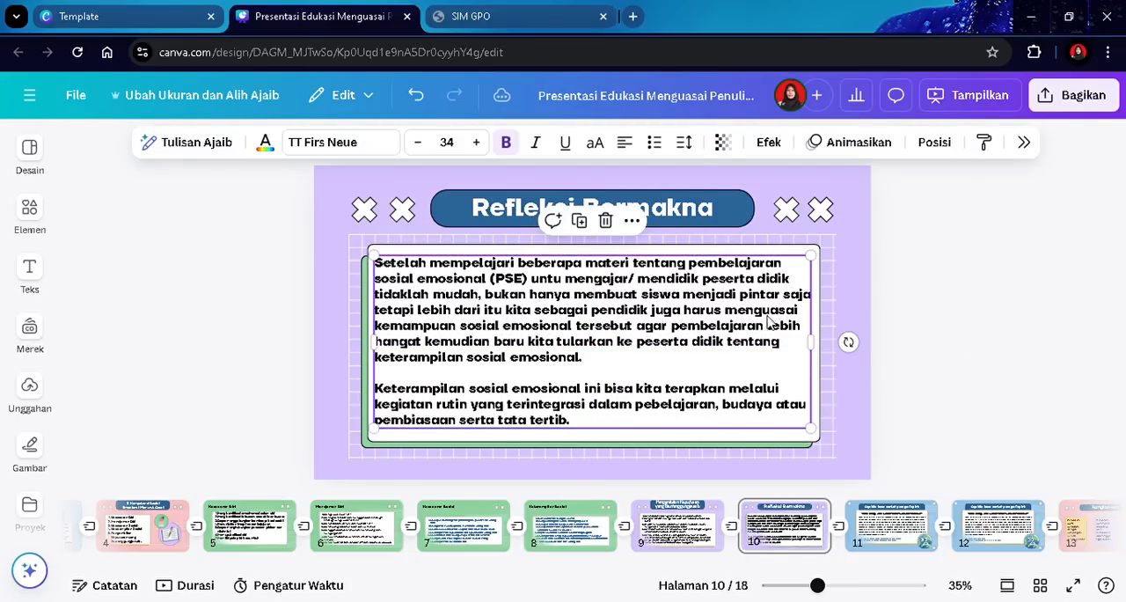
{"action": "left_click", "coordinate": [956, 306]}
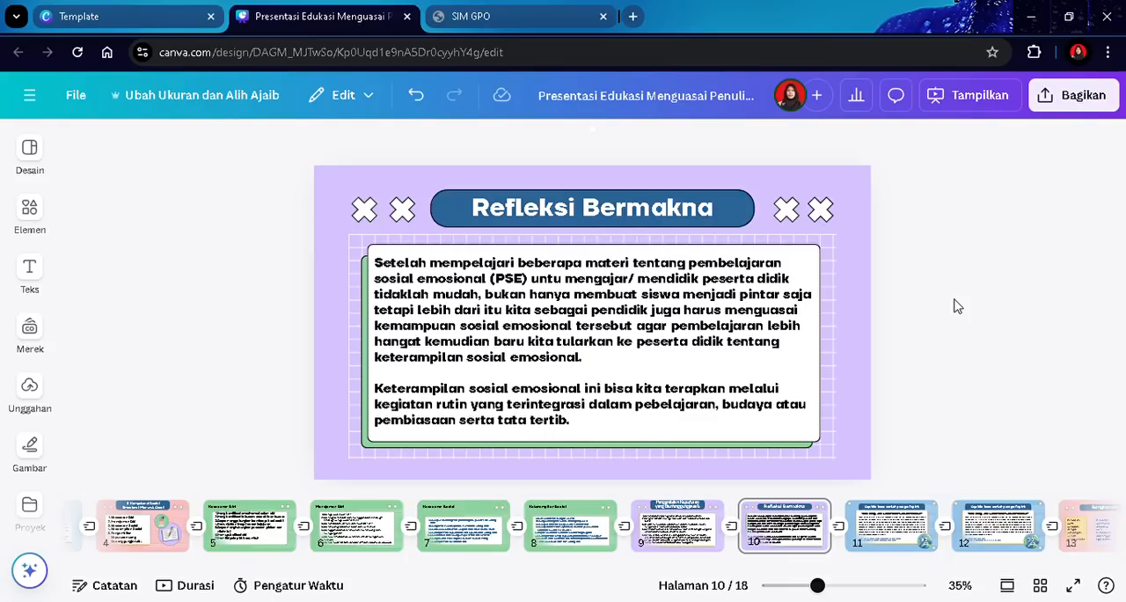
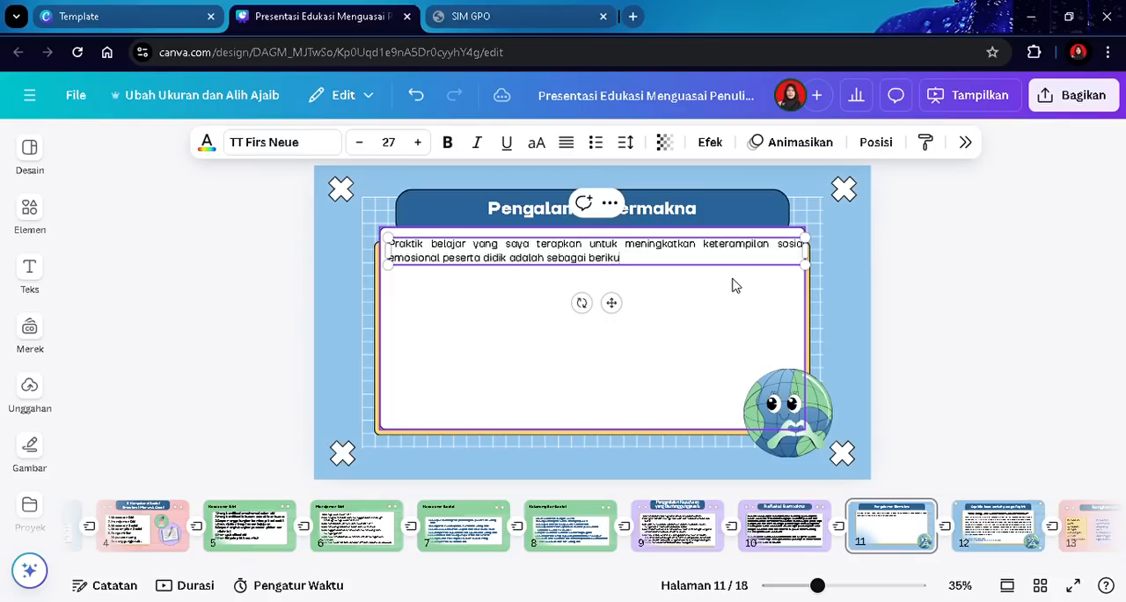
- End the intro sentence with a colon and start a numbered list on a new line
{"action": "type", "text": ":"}
{"action": "key", "text": "Return"}
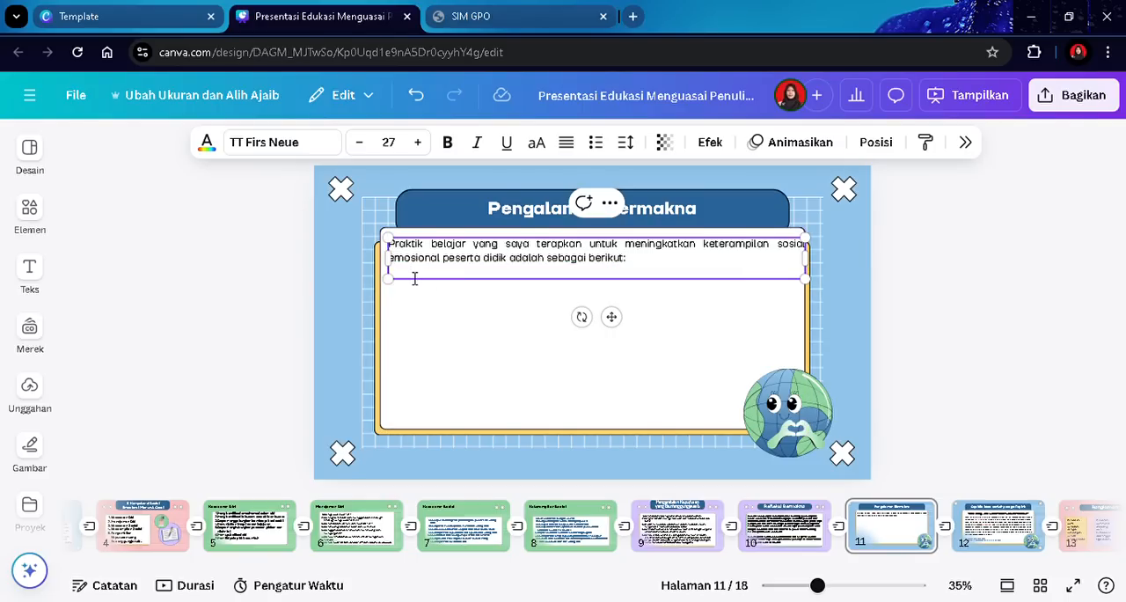
{"action": "left_click", "coordinate": [596, 143]}
{"action": "left_click", "coordinate": [606, 145]}
{"action": "type", "text": "Belajar"}
{"action": "key", "text": "BackSpace"}
{"action": "key", "text": "BackSpace"}
{"action": "key", "text": "BackSpace"}
{"action": "key", "text": "BackSpace"}
{"action": "type", "text": "deng"}
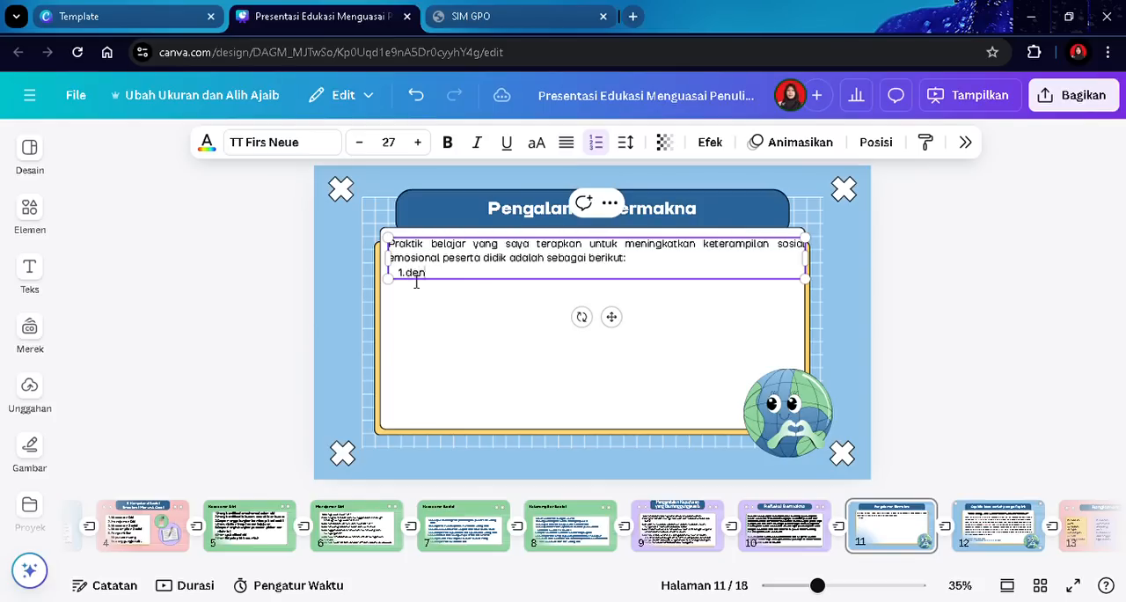
{"action": "key", "text": "BackSpace"}
{"action": "key", "text": "BackSpace"}
{"action": "key", "text": "BackSpace"}
{"action": "key", "text": "BackSpace"}
- Type the first list item "Dengan belajar mengidentifikasi 6 emosi dasar melalui kartu emosi seperti terkejut"
{"action": "type", "text": "Dengan belajar mengidentifika"}
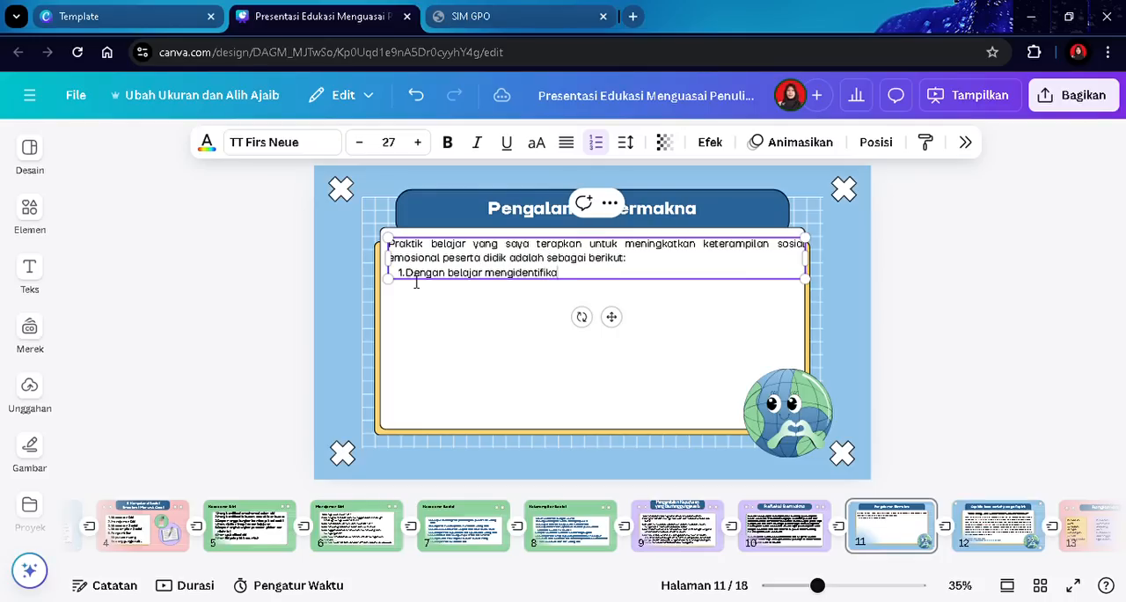
{"action": "type", "text": "si 6 emosi dasar melalui kartu em"}
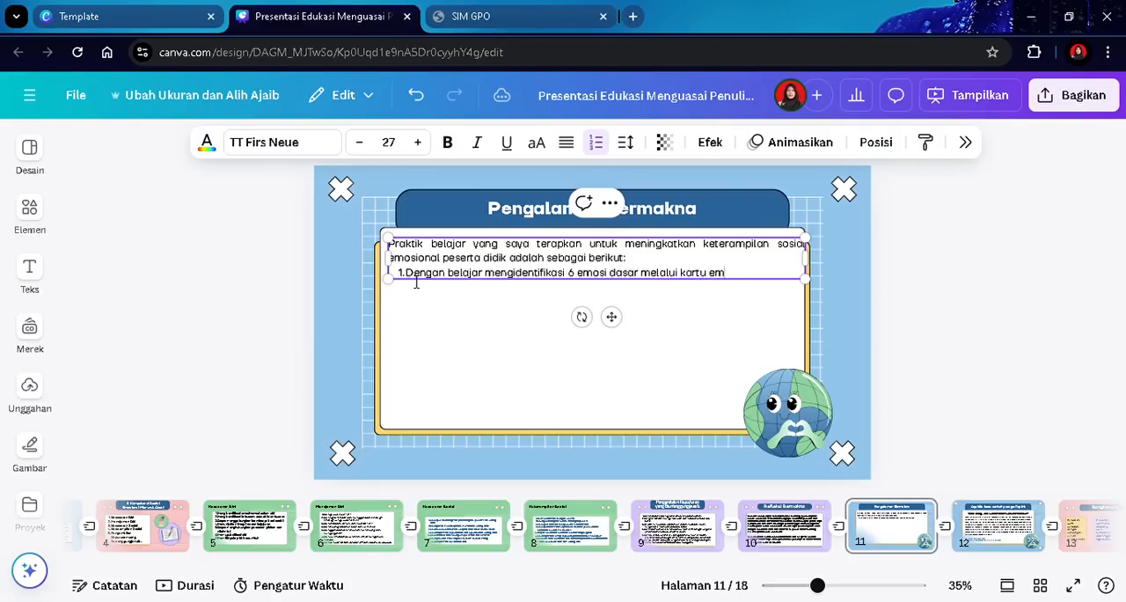
{"action": "type", "text": "osi seperti terkejut"}
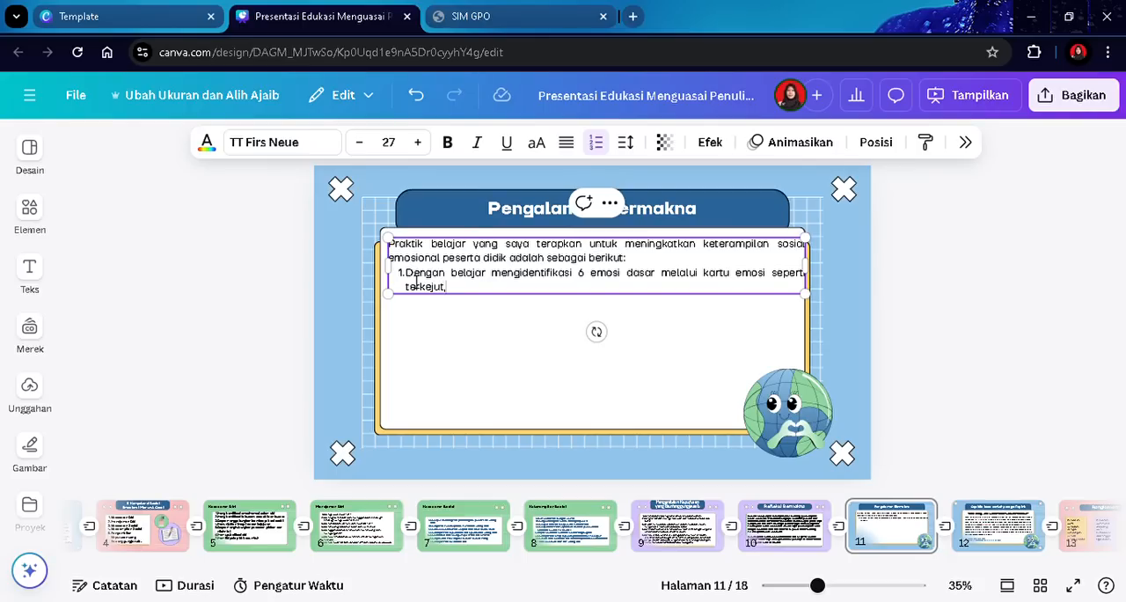
{"action": "type", "text": ", marah, senang, jijik dan s"}
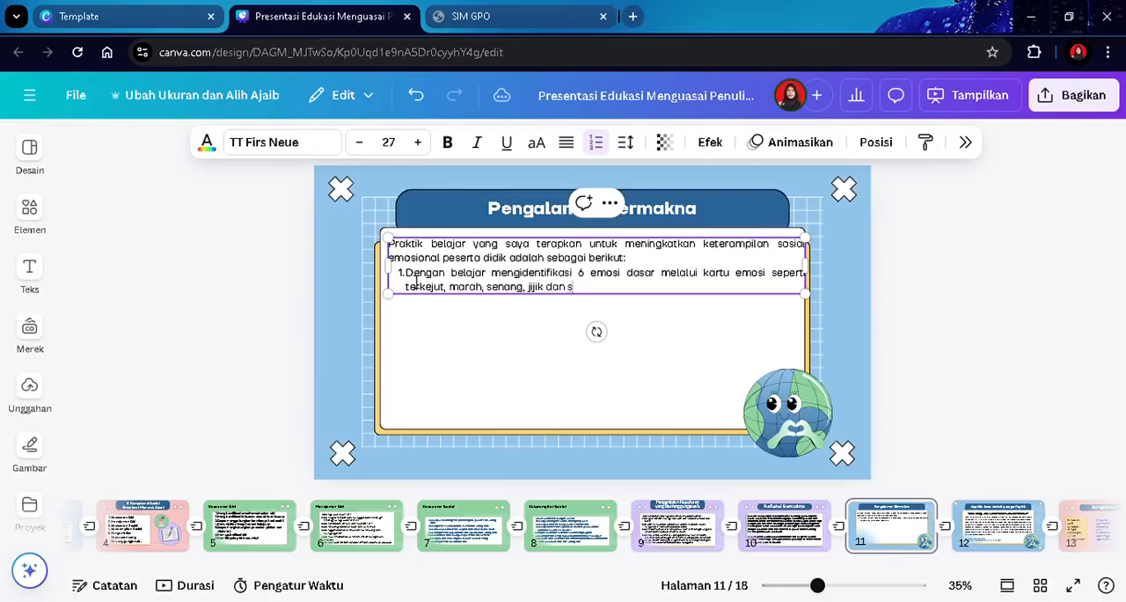
{"action": "type", "text": "edih)"}
- Start a second list item "Mengajak peserta didik untuk membuat kotak suara/pesan"
{"action": "key", "text": "Return"}
{"action": "type", "text": "Me"}
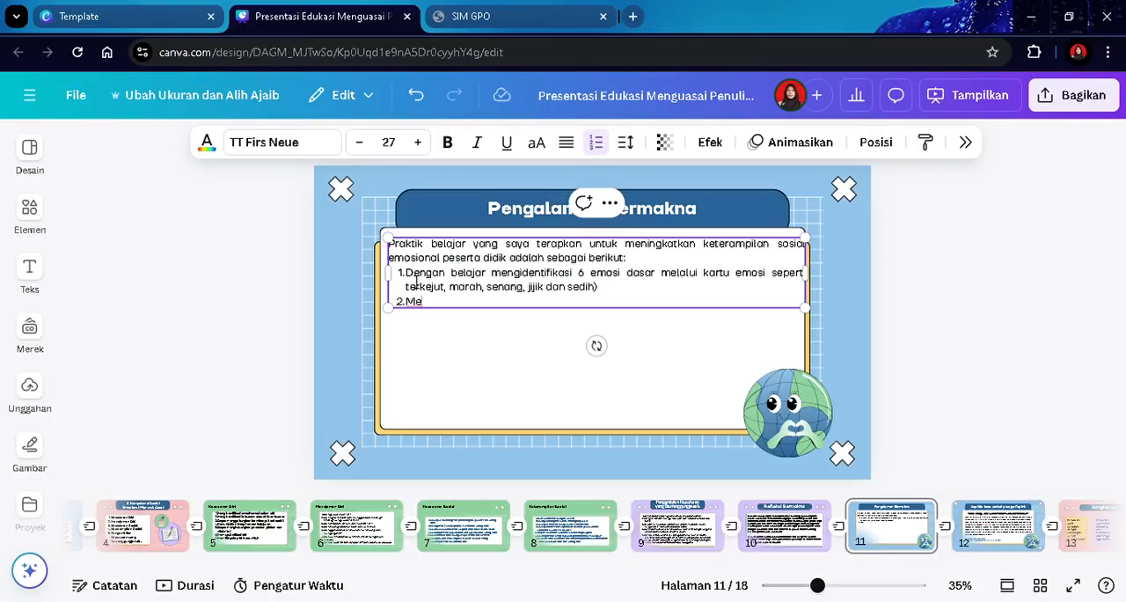
{"action": "type", "text": "ngajak peserta didik"}
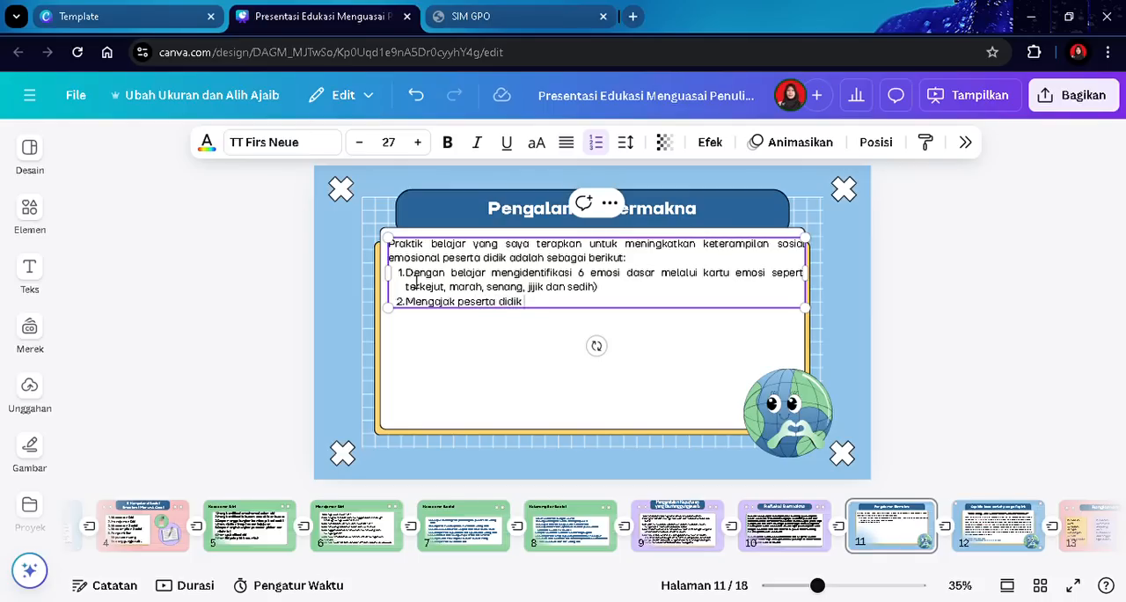
{"action": "type", "text": " untuk"}
{"action": "type", "text": " membuat"}
{"action": "type", "text": " kotak"}
{"action": "type", "text": " suara"}
{"action": "type", "text": "."}
{"action": "type", "text": "pesan"}
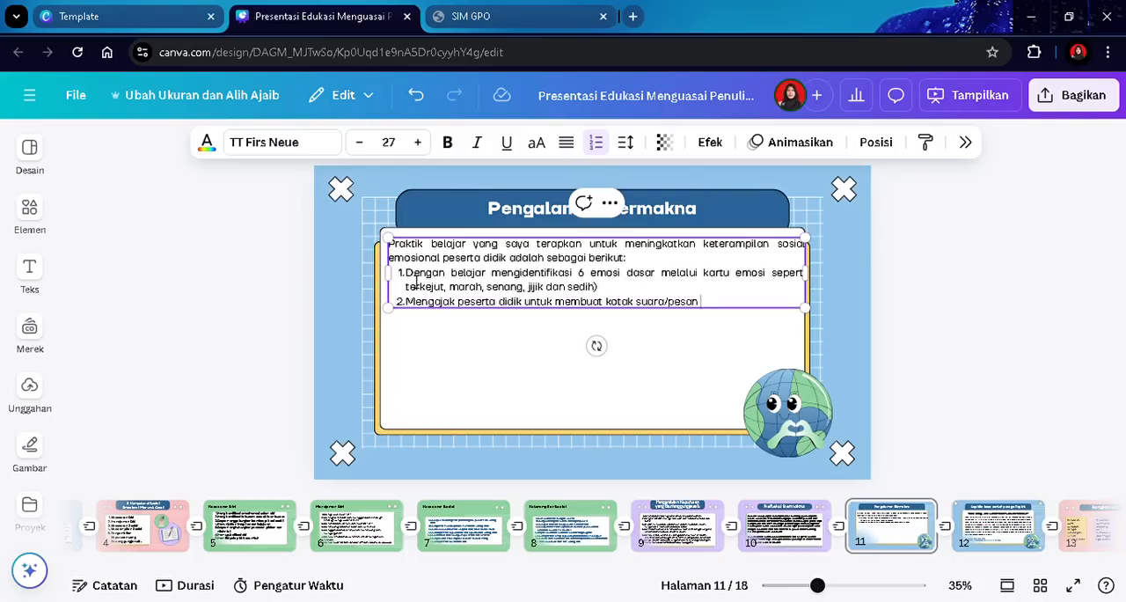
- Continue the second item with "dari kardus dimana nantinya peserta didik menulis"
{"action": "type", "text": "dari kardus dimana"}
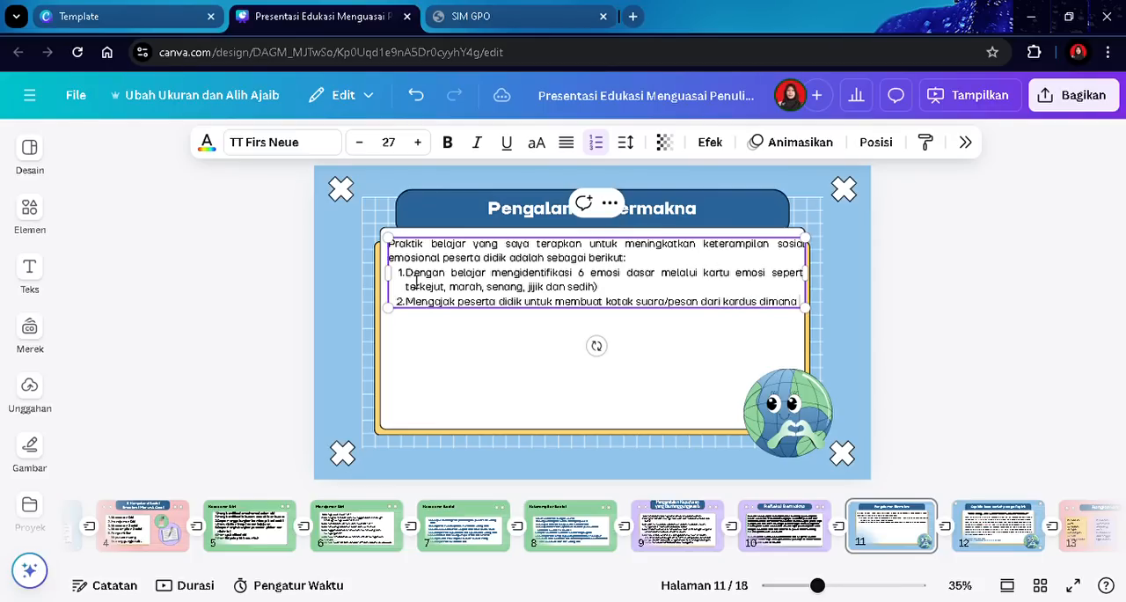
{"action": "type", "text": " nantinya"}
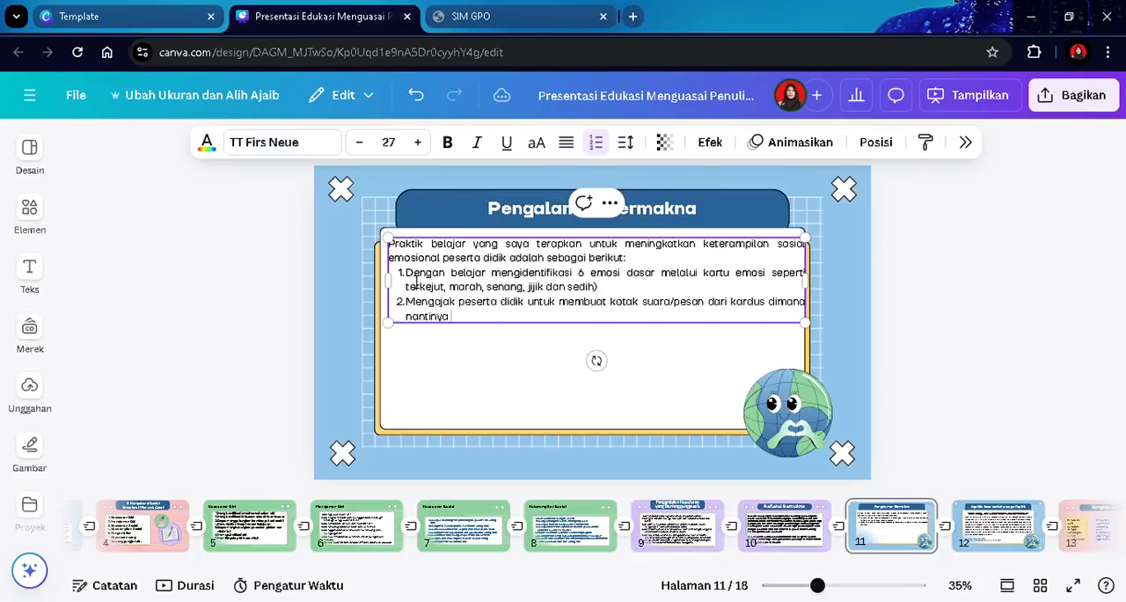
{"action": "type", "text": " peserta didik "}
{"action": "type", "text": "me"}
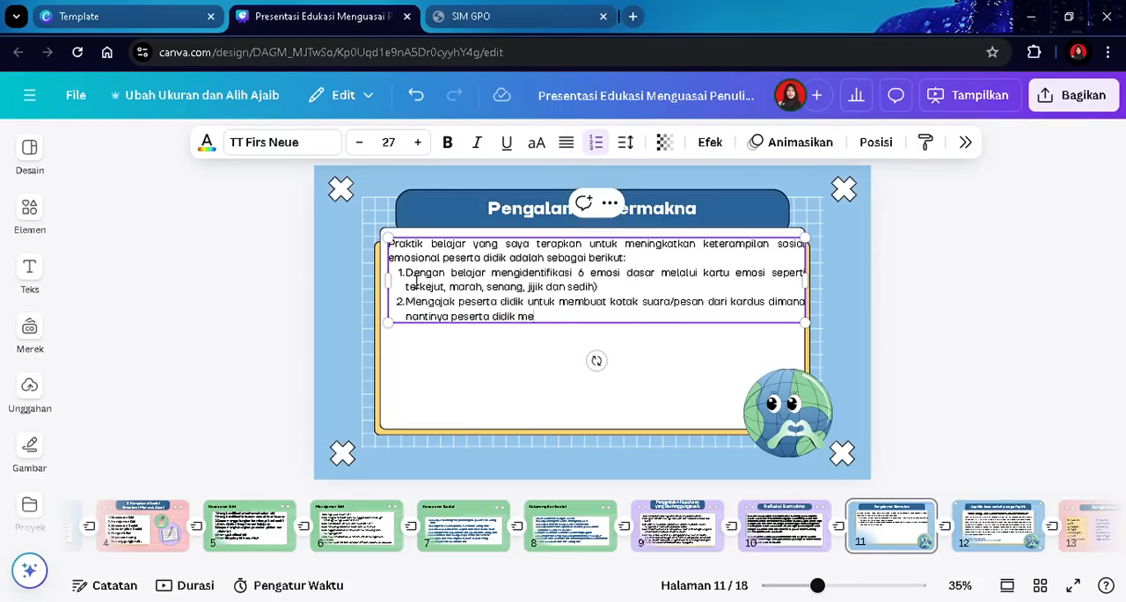
{"action": "type", "text": "nulis surat"}
{"action": "type", "text": "/pesan"}
{"action": "type", "text": " untuk m"}
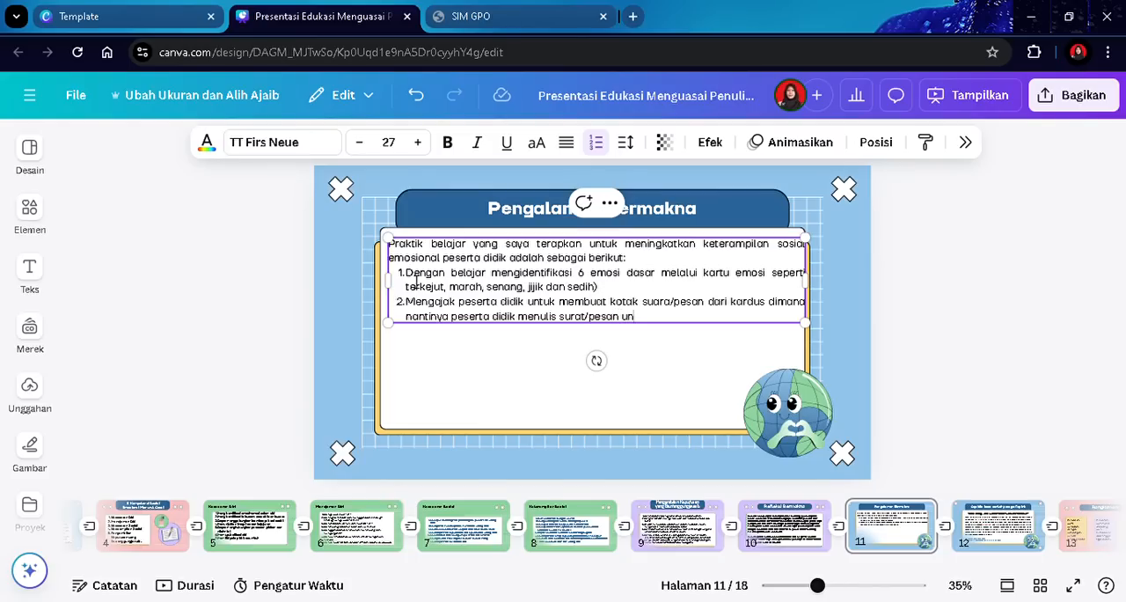
{"action": "type", "text": "enyampaikan permasalahan yang terjadi"}
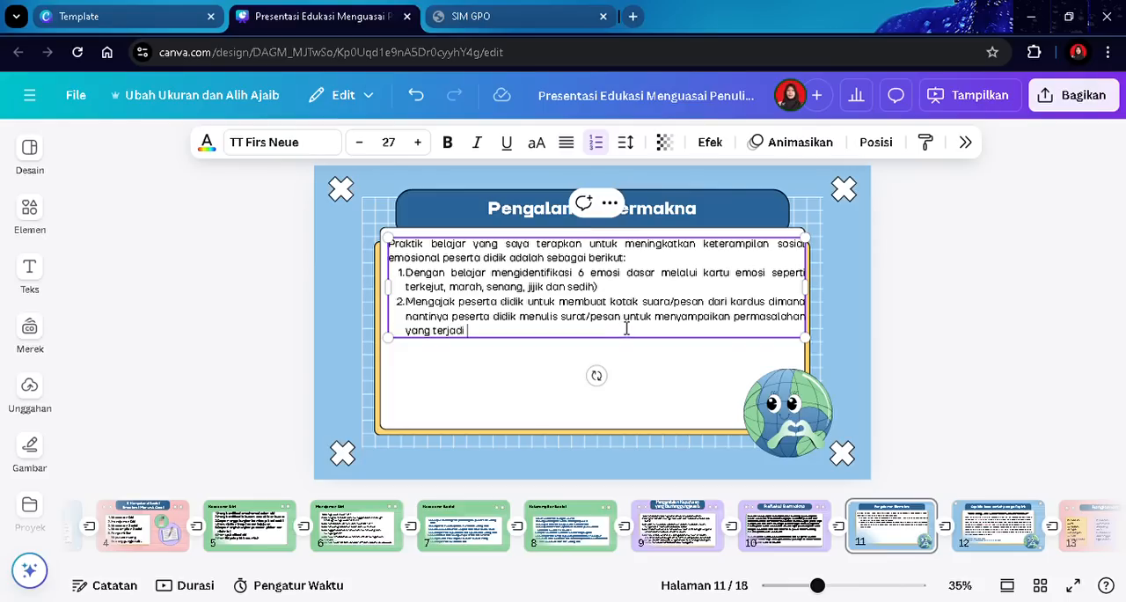
- Insert "pada kertas" after "surat/pesan" in the second item
{"action": "type", "text": "pa "}
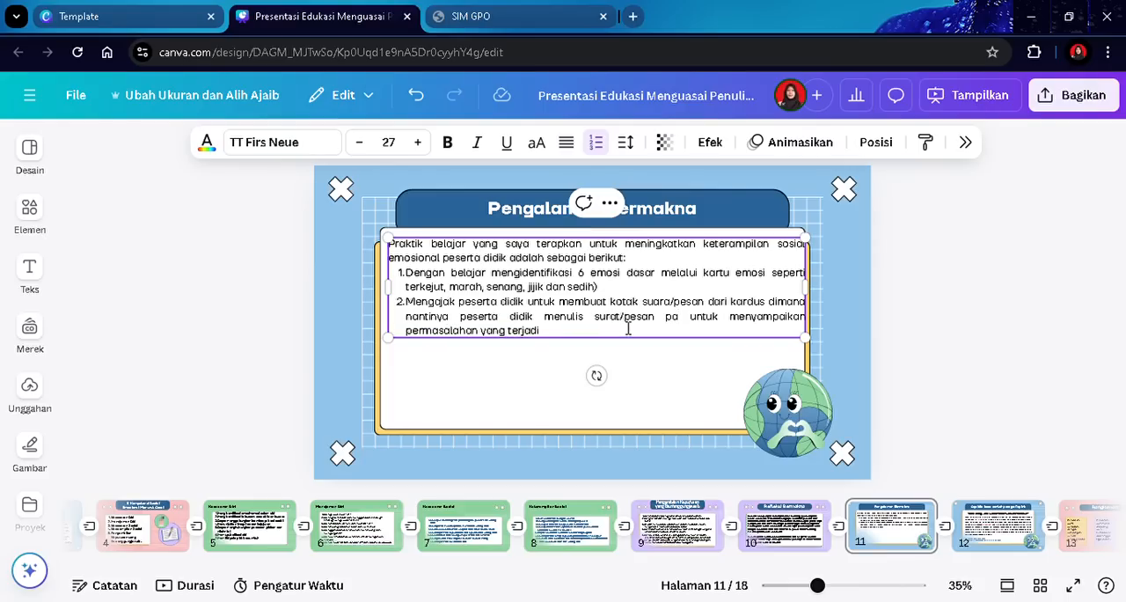
{"action": "type", "text": "da ker"}
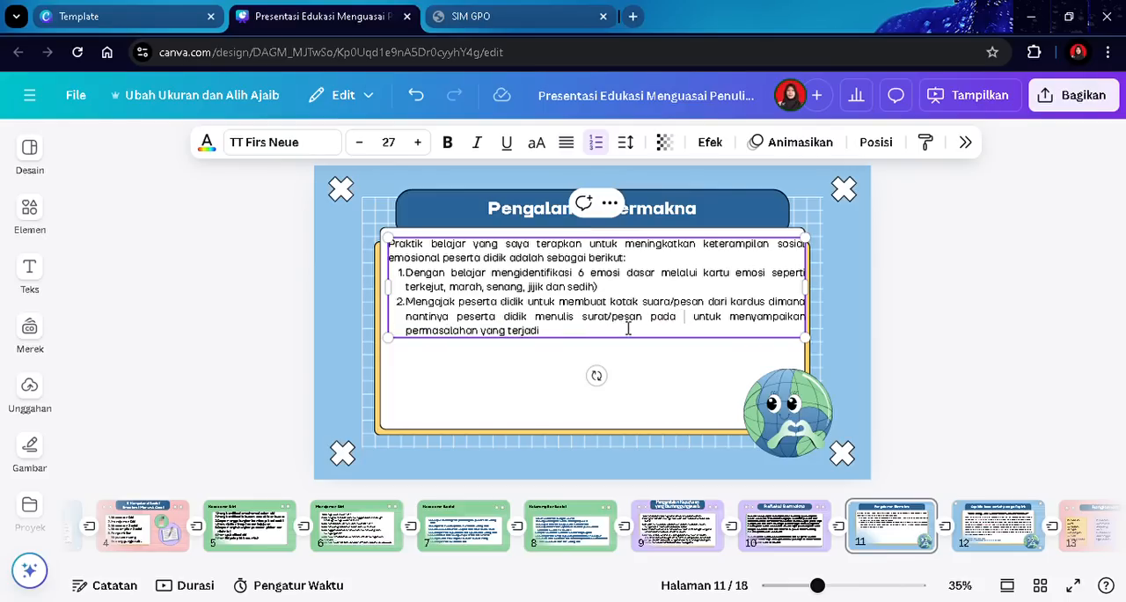
{"action": "type", "text": "tas"}
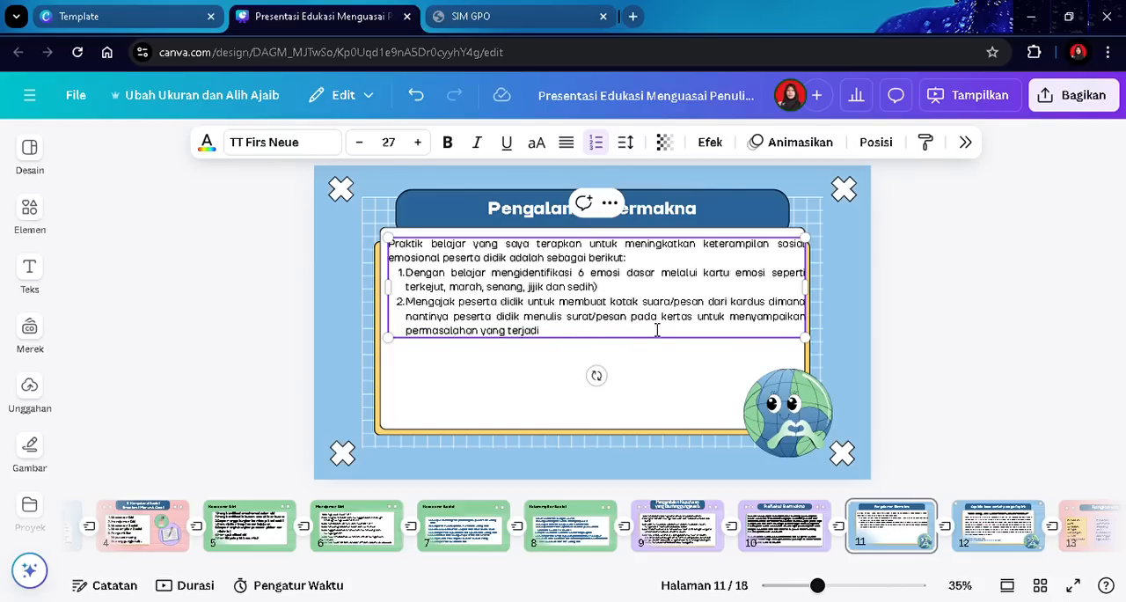
- Select the list text box and increase its font size to 35
{"action": "left_click", "coordinate": [563, 357]}
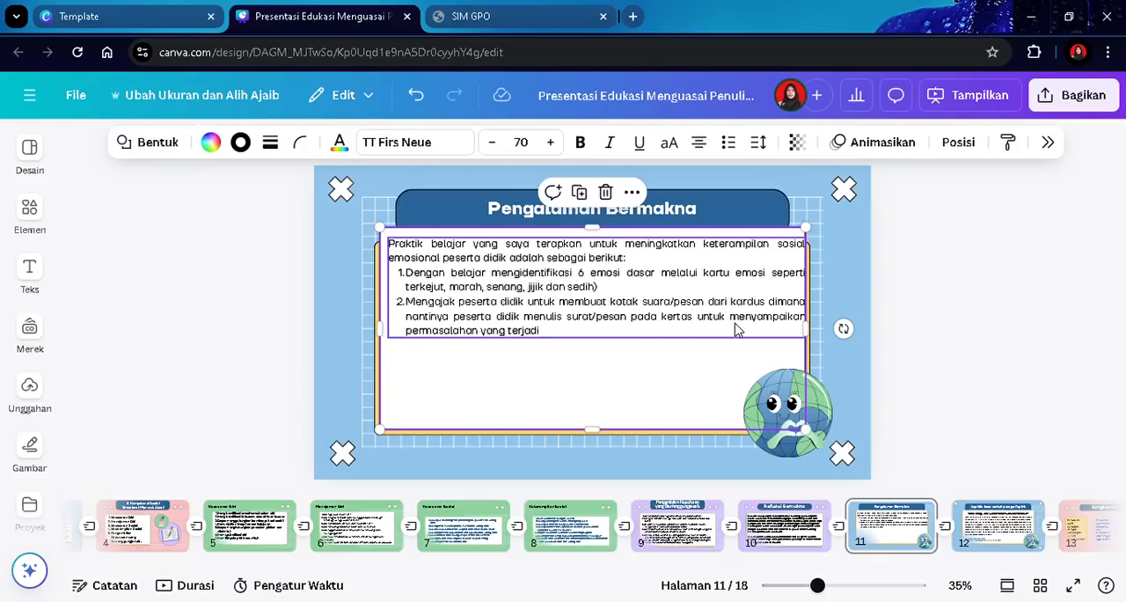
{"action": "left_click", "coordinate": [583, 337]}
{"action": "left_click", "coordinate": [556, 335]}
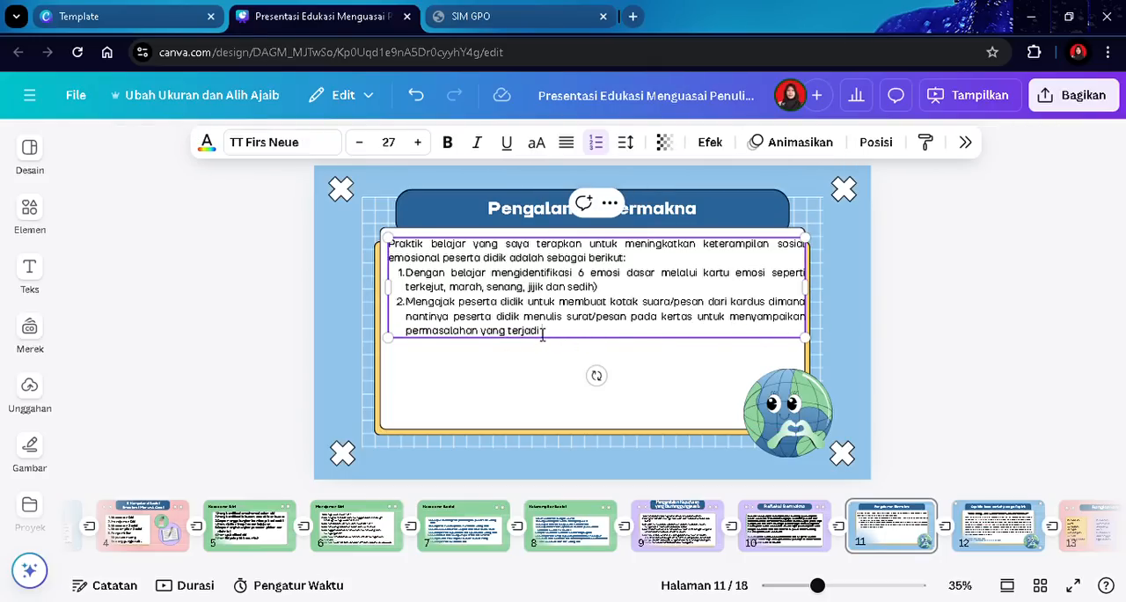
{"action": "left_click", "coordinate": [868, 300]}
{"action": "left_click", "coordinate": [609, 305]}
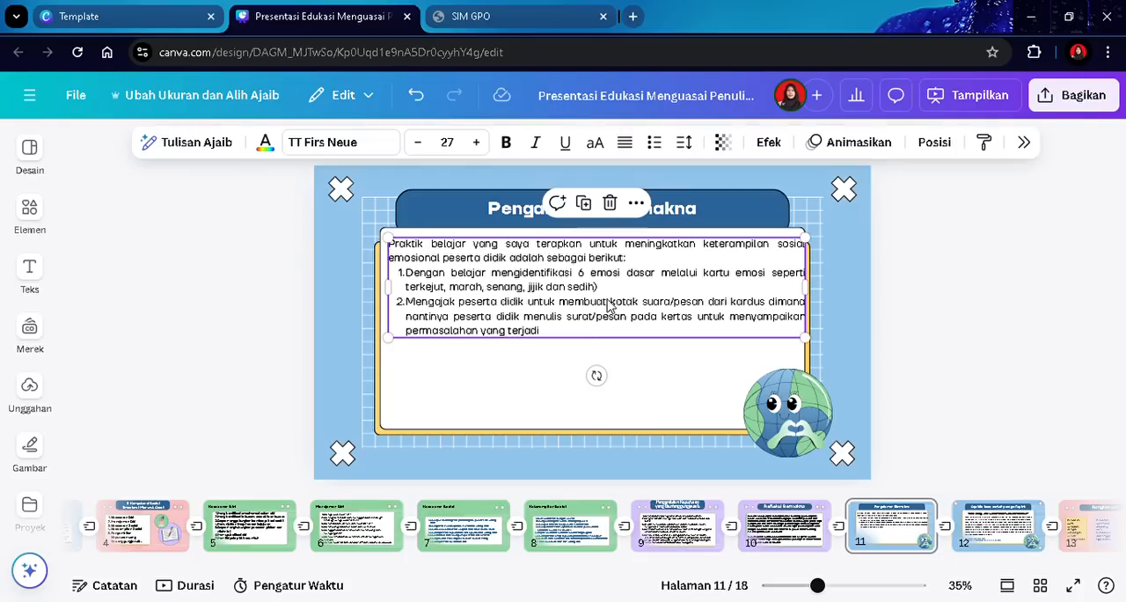
{"action": "left_click", "coordinate": [476, 142]}
{"action": "left_click", "coordinate": [476, 141]}
{"action": "left_click", "coordinate": [476, 141]}
{"action": "left_click", "coordinate": [476, 142]}
{"action": "left_click", "coordinate": [476, 141]}
{"action": "left_click", "coordinate": [479, 146]}
{"action": "left_click", "coordinate": [479, 146]}
{"action": "left_click", "coordinate": [480, 146]}
{"action": "left_click", "coordinate": [479, 146]}
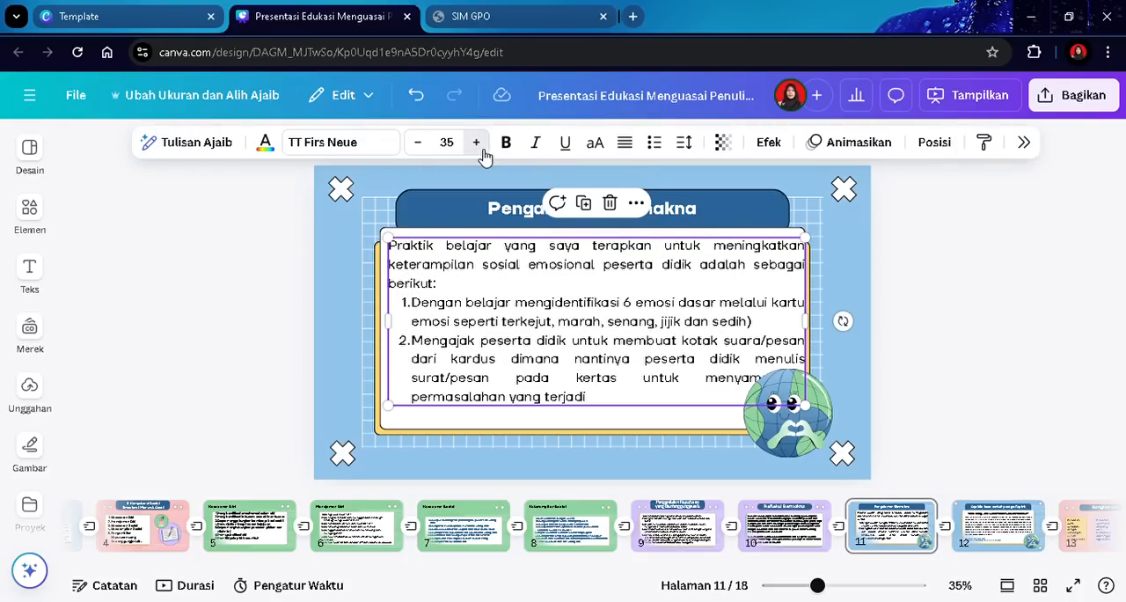
- Resize the text box to fit the enlarged text and set the font size to 36
{"action": "left_click_drag", "start_coordinate": [811, 431], "coordinate": [805, 453]}
{"action": "left_click", "coordinate": [928, 393]}
{"action": "left_click", "coordinate": [685, 327]}
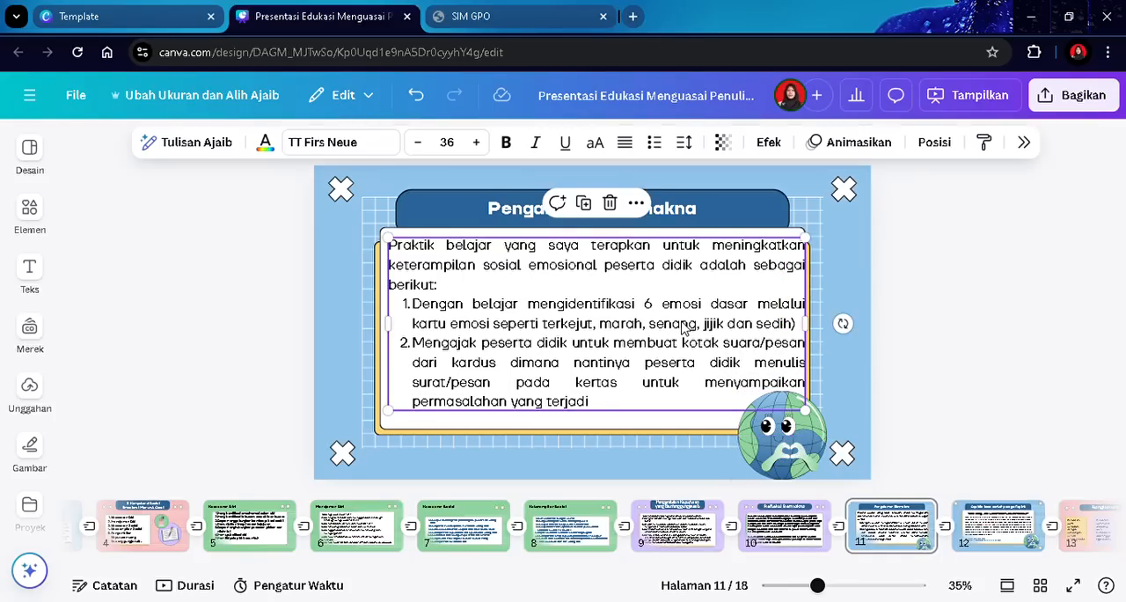
{"action": "left_click_drag", "start_coordinate": [817, 324], "coordinate": [808, 332]}
- Move the globe illustration into the lower-right corner and shrink it
{"action": "left_click_drag", "start_coordinate": [821, 447], "coordinate": [862, 449]}
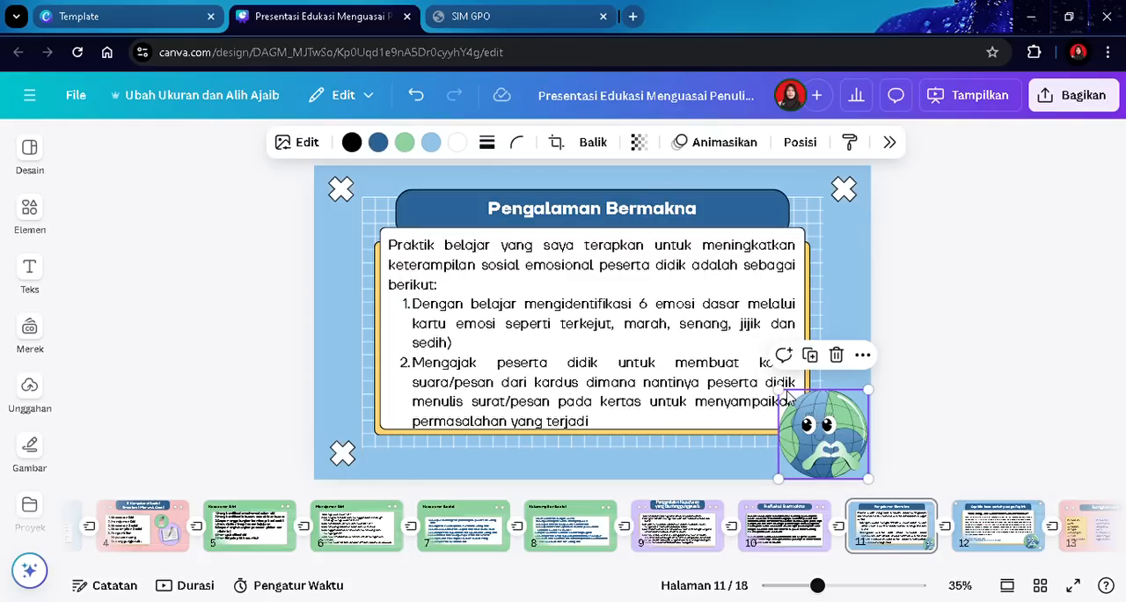
{"action": "left_click_drag", "start_coordinate": [788, 397], "coordinate": [802, 414]}
{"action": "left_click", "coordinate": [987, 380]}
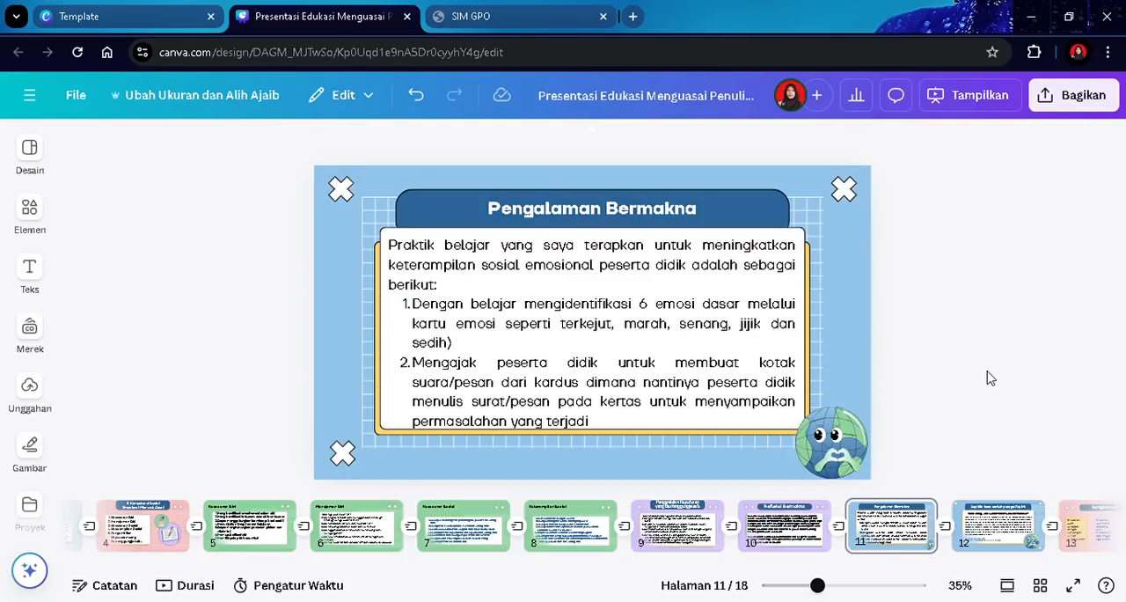
- Nudge the list text box slightly upward on the card
{"action": "left_click", "coordinate": [549, 358]}
{"action": "left_click", "coordinate": [549, 357]}
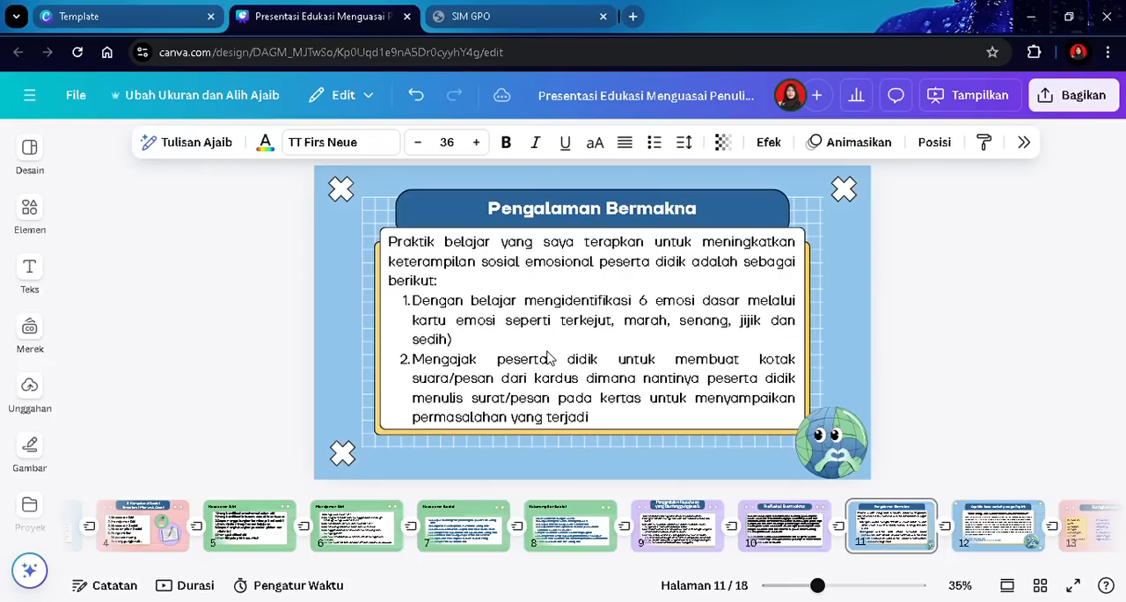
{"action": "left_click", "coordinate": [970, 286]}
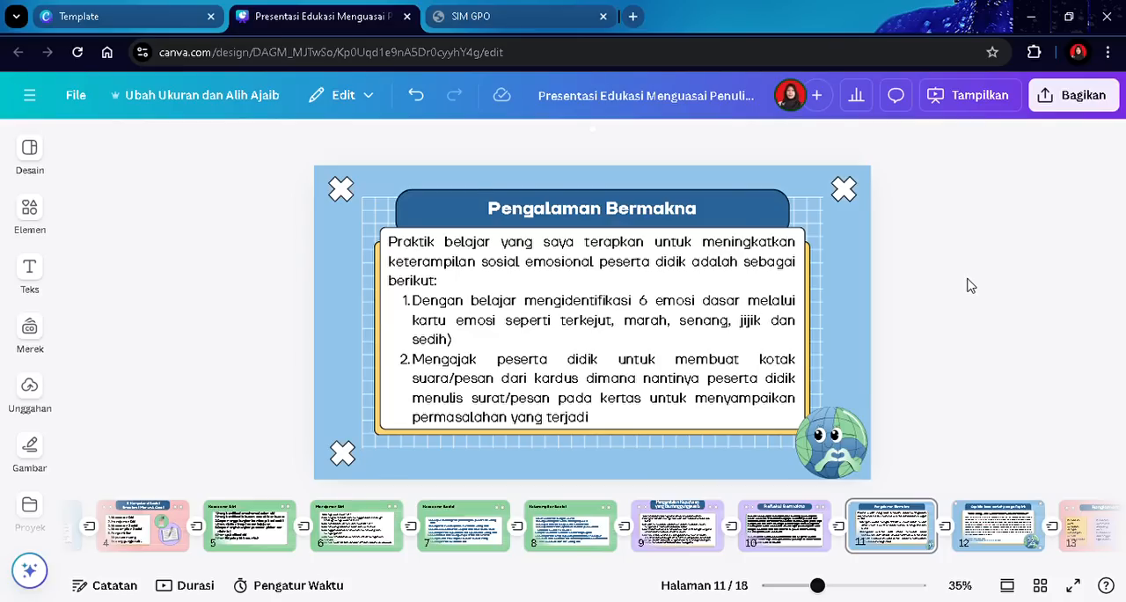
- On slide 12, replace the title with "Pengalaman Bermakna"
{"action": "scroll", "coordinate": [970, 286], "scroll_direction": "down", "scroll_amount": 1}
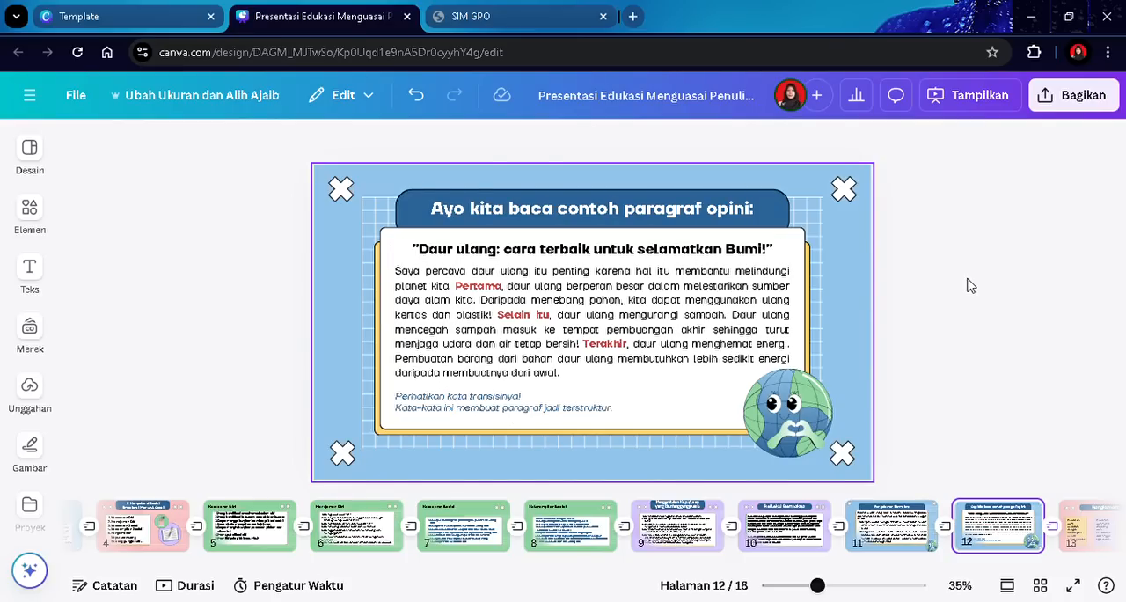
{"action": "scroll", "coordinate": [970, 286], "scroll_direction": "up", "scroll_amount": 1}
{"action": "scroll", "coordinate": [970, 286], "scroll_direction": "down", "scroll_amount": 1}
{"action": "left_click", "coordinate": [648, 216]}
{"action": "left_click", "coordinate": [651, 213]}
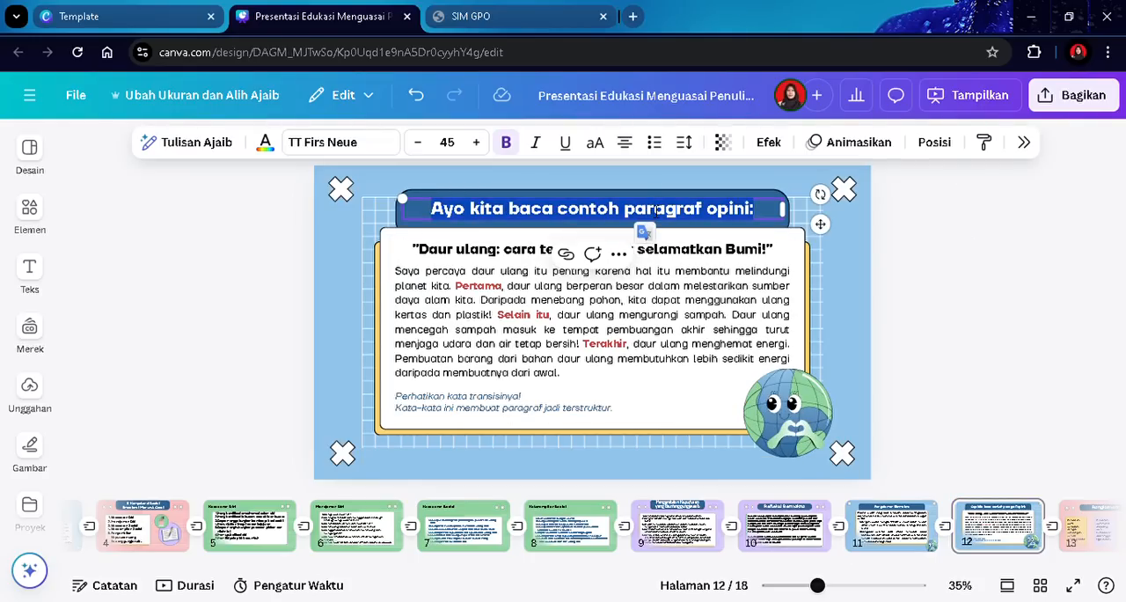
{"action": "type", "text": "Pengalam"}
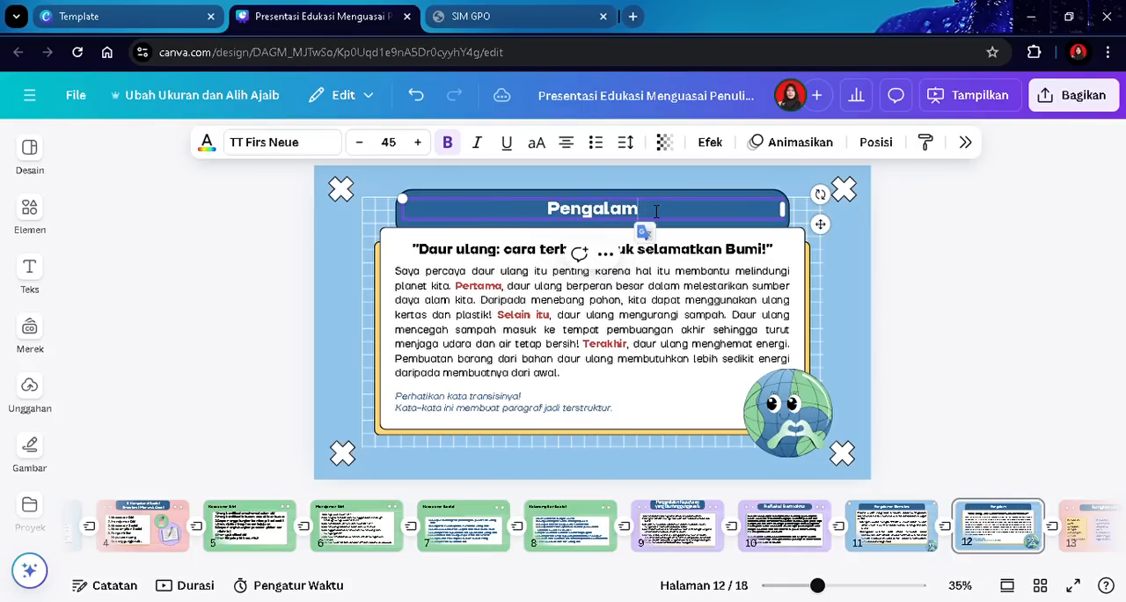
{"action": "type", "text": "an Ber"}
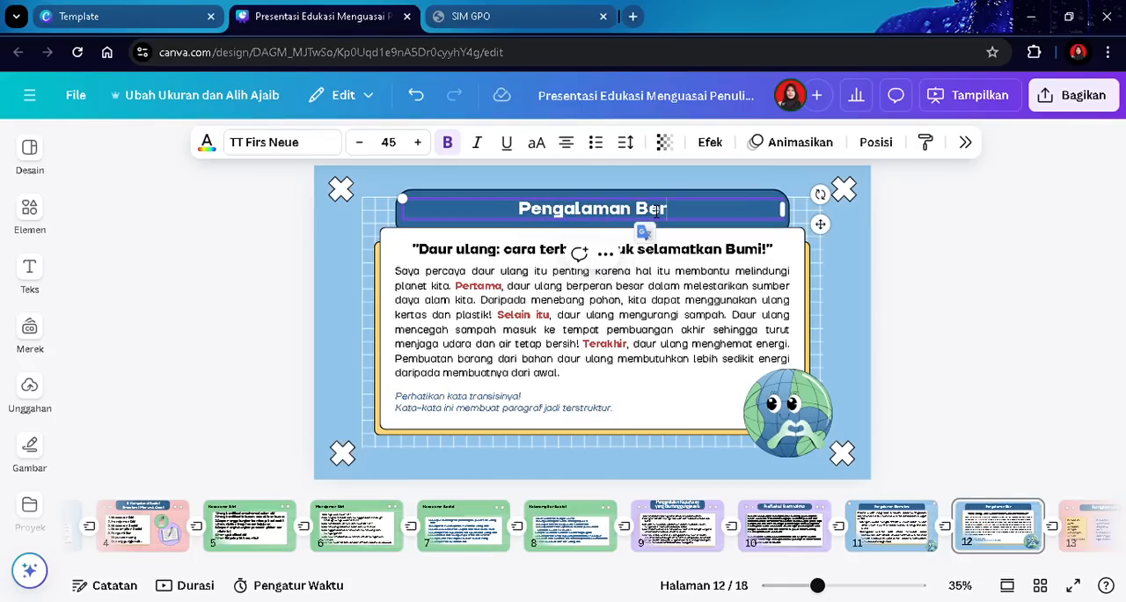
{"action": "type", "text": "makna"}
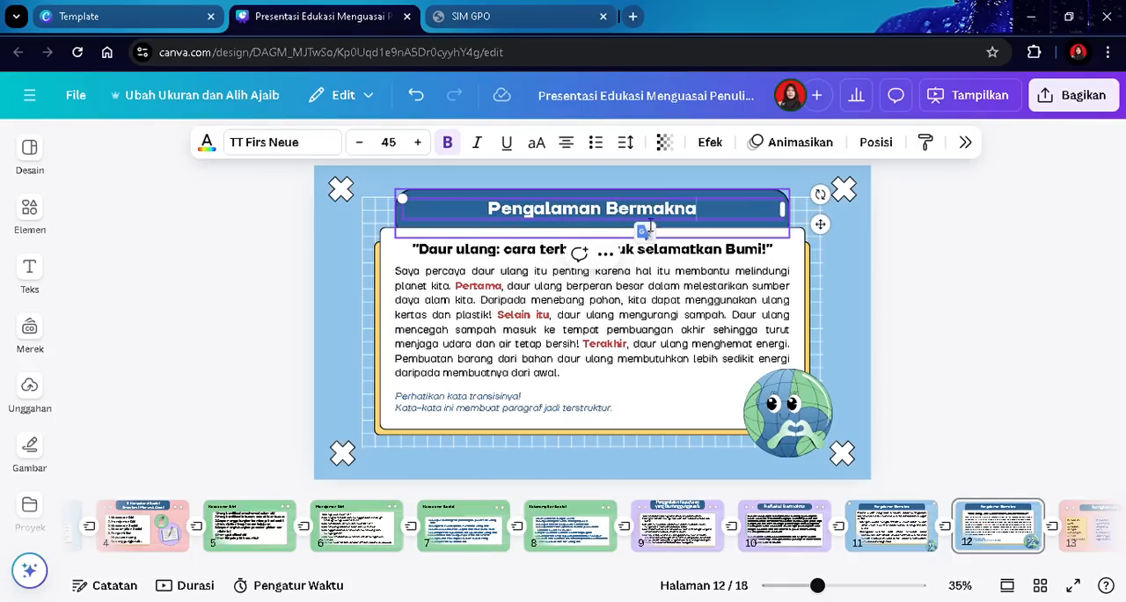
- Delete the quoted subheading and the italic transition note from slide 12
{"action": "left_click", "coordinate": [559, 253]}
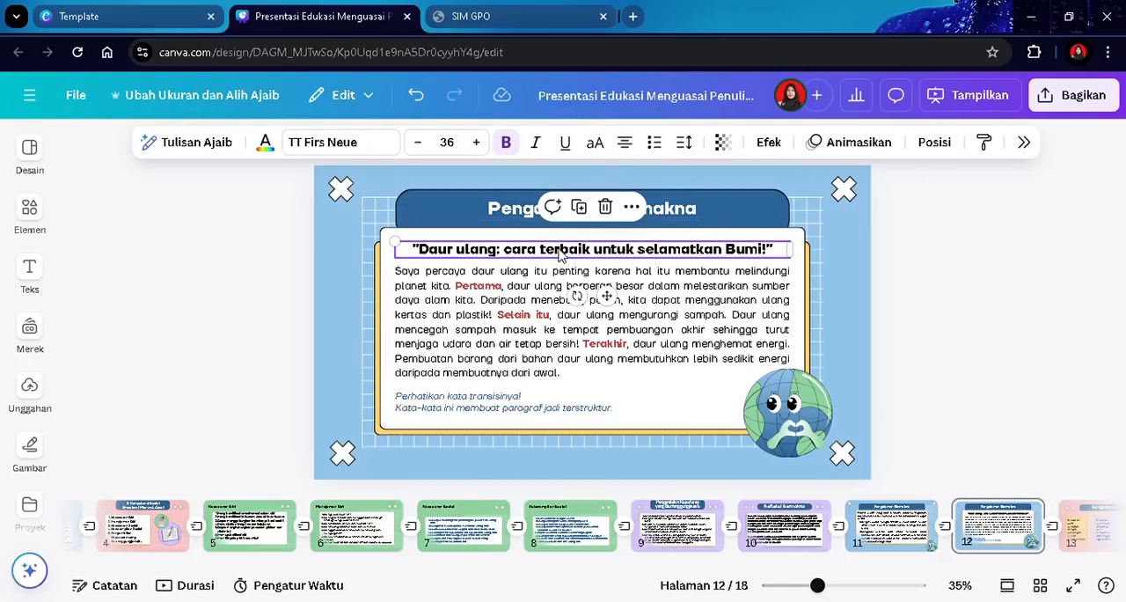
{"action": "left_click", "coordinate": [608, 210]}
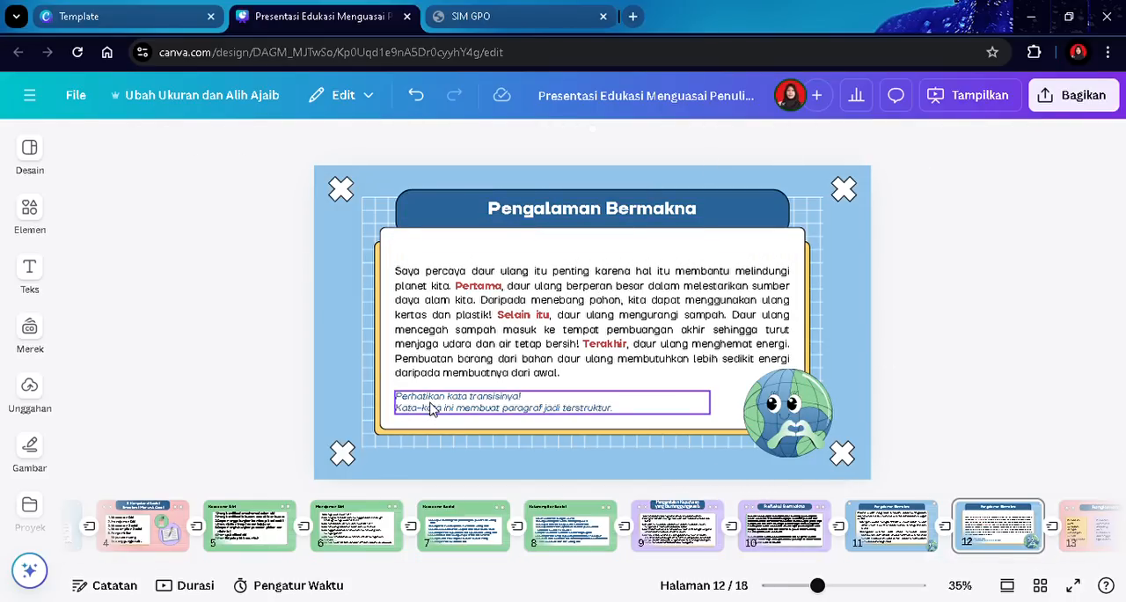
{"action": "left_click", "coordinate": [497, 403]}
- Make the slide 12 body a numbered list with item 1 "Melalui komunitas belajar saya berbagi praktik baik dengan rekan sejawat tentang keterampilan sosial emosional"
{"action": "left_click", "coordinate": [542, 356]}
{"action": "left_click", "coordinate": [547, 313]}
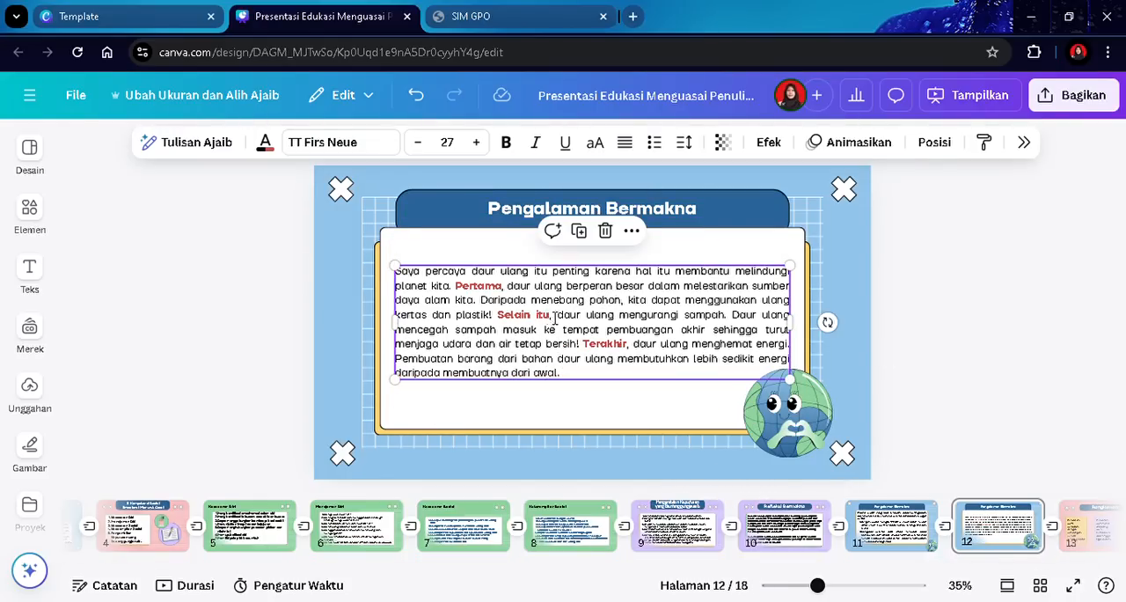
{"action": "key", "text": "ctrl+a"}
{"action": "left_click", "coordinate": [657, 143]}
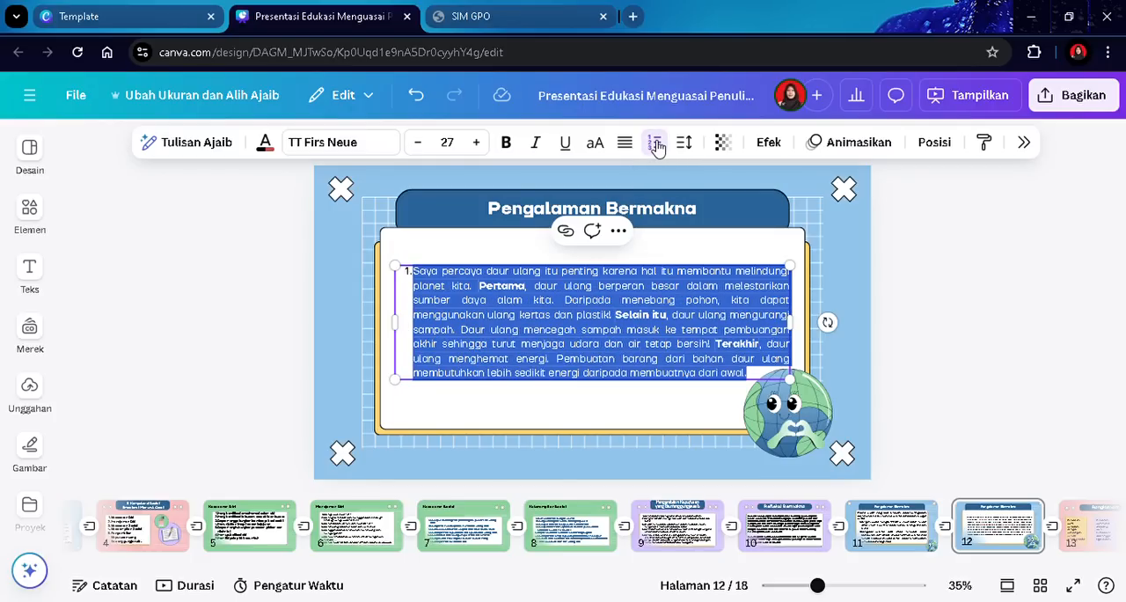
{"action": "type", "text": "M"}
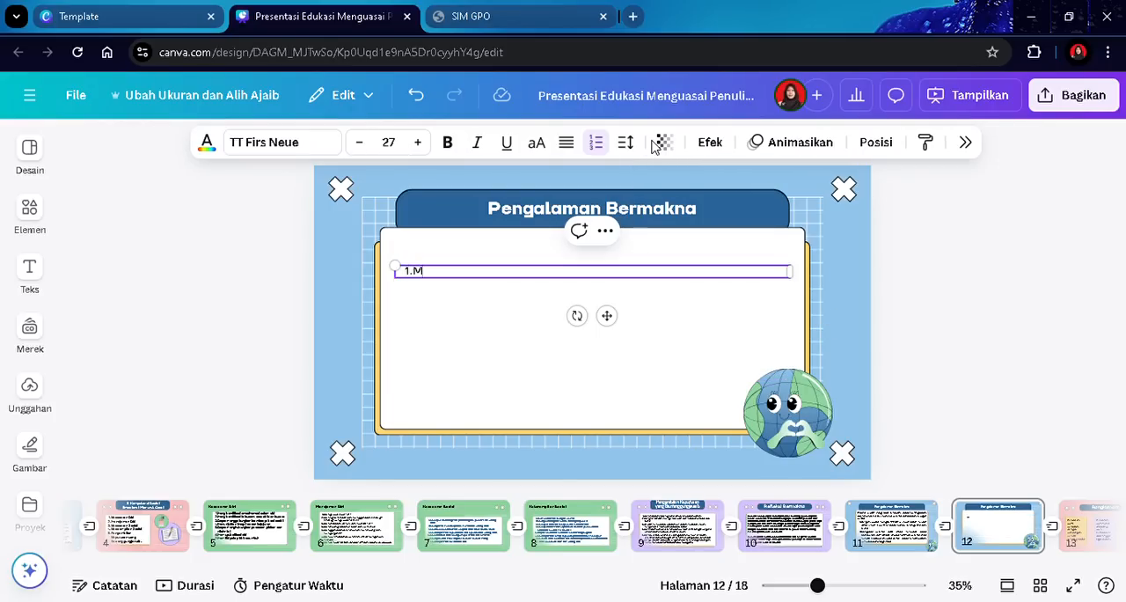
{"action": "type", "text": "elalui komunitas"}
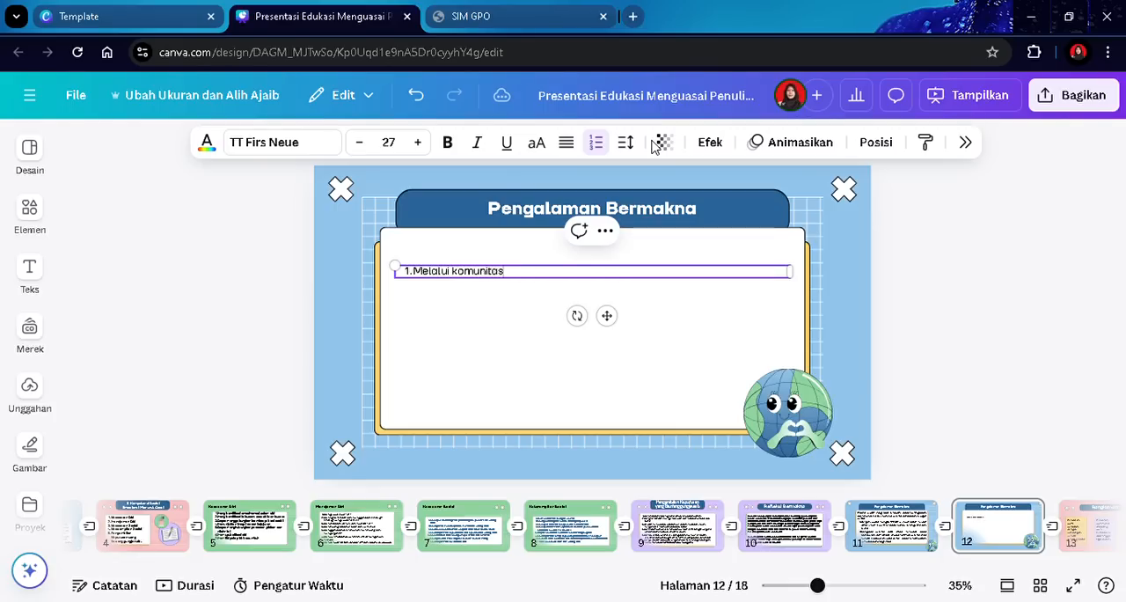
{"action": "type", "text": " belajar saya berbagi"}
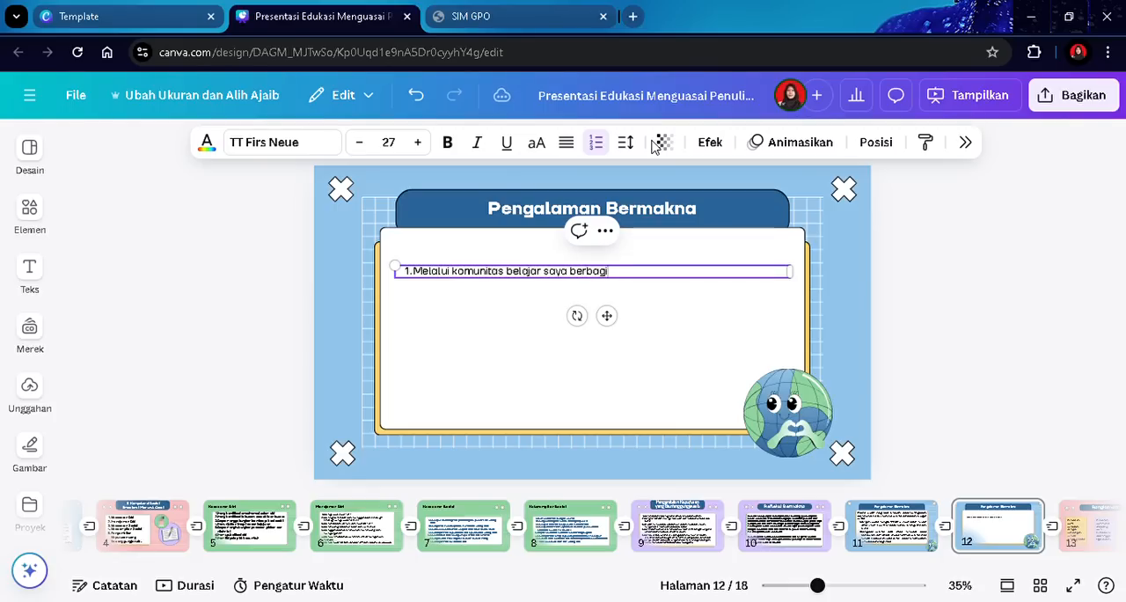
{"action": "type", "text": " praktik baik de"}
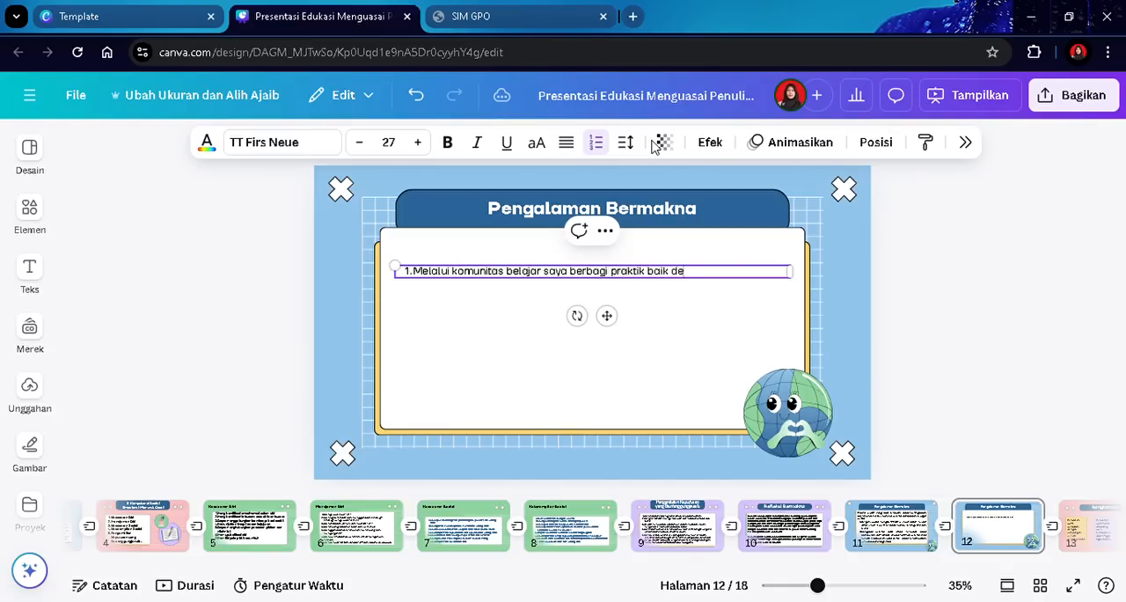
{"action": "type", "text": "ngan rekan sejawat"}
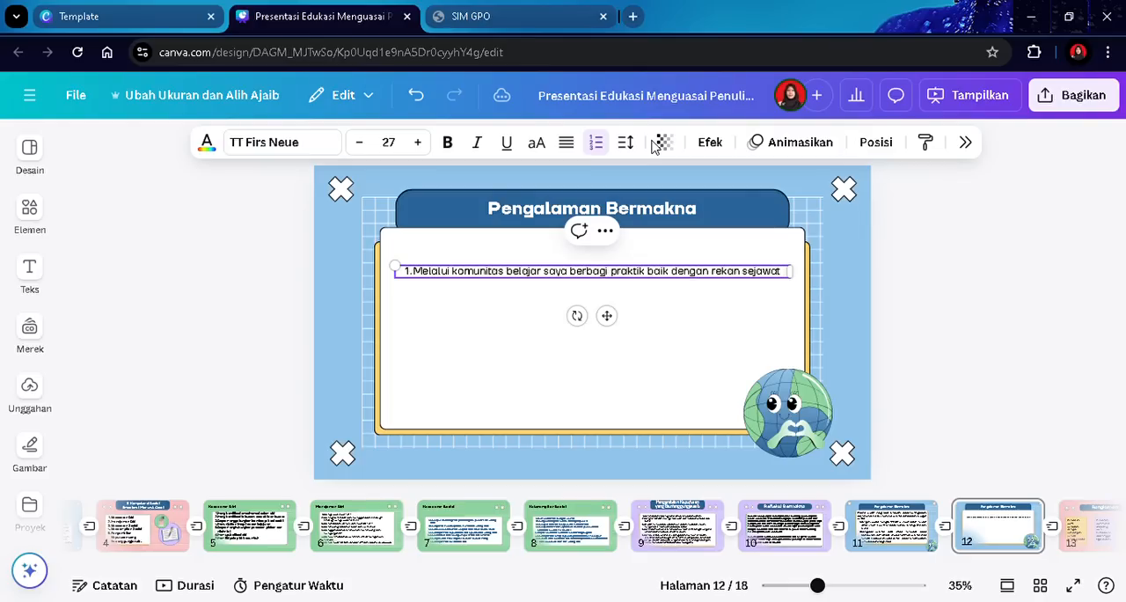
{"action": "type", "text": " ten"}
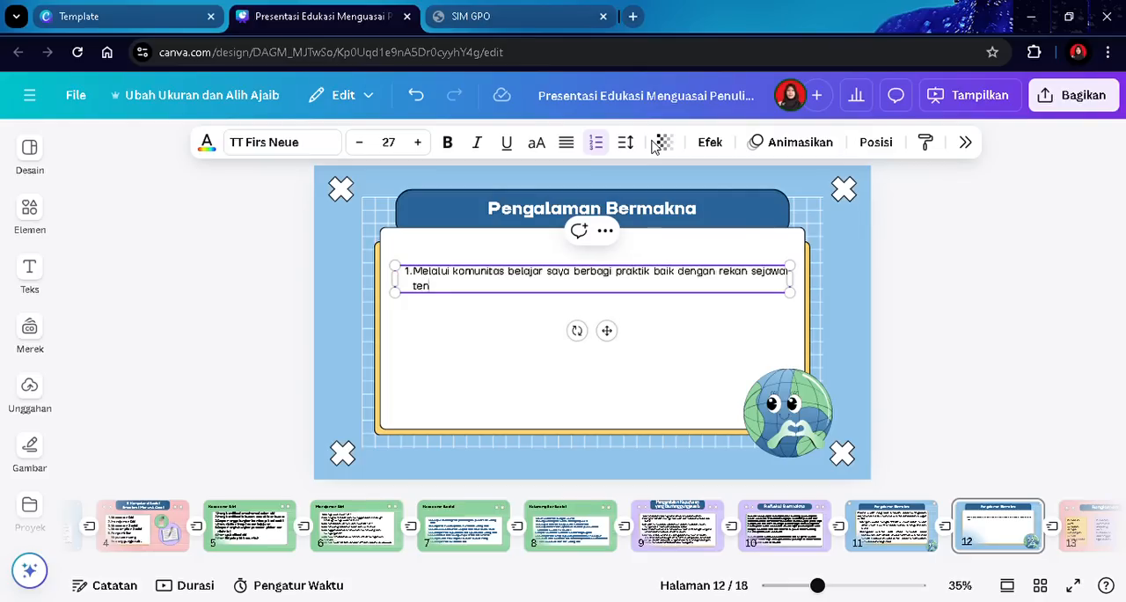
{"action": "type", "text": "tang keterampilan sos"}
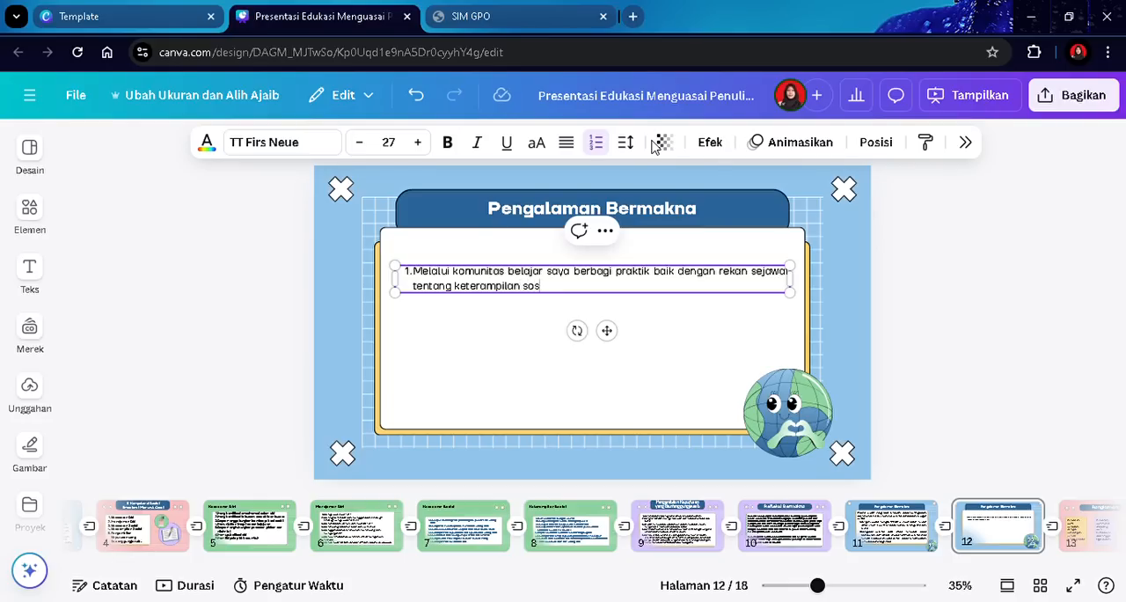
{"action": "type", "text": "ial emosional"}
- Add list item 2 "Memita bantuan Kepala Sekolah untuk mengajak guru-guru atau rekan sejawat…" ending "untuk diselesaikan bersama-sama."
{"action": "key", "text": "Return"}
{"action": "type", "text": "Bersama"}
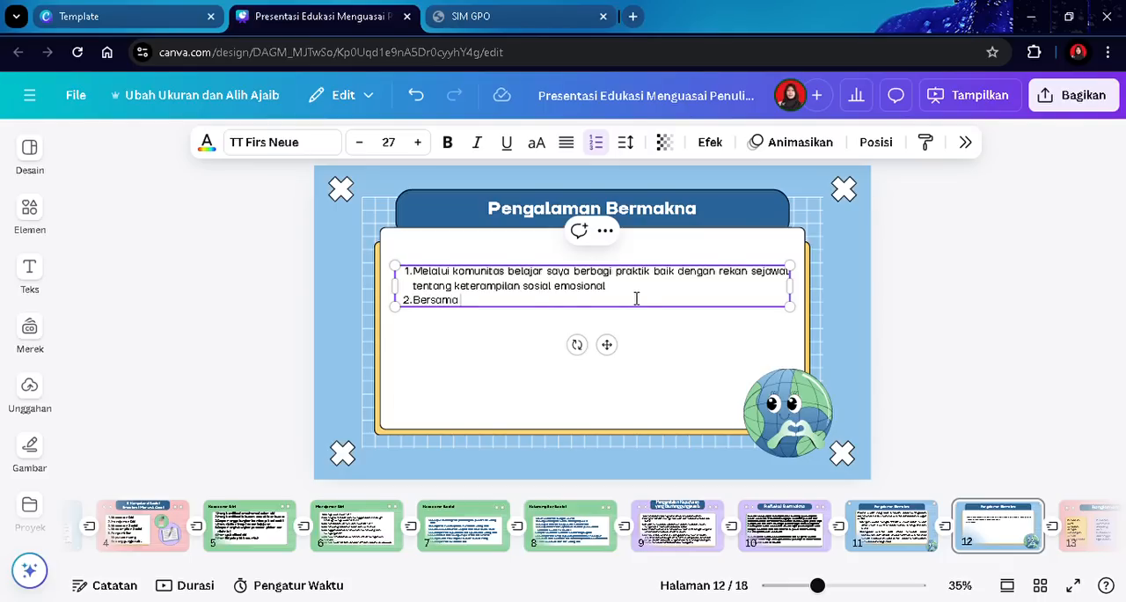
{"action": "type", "text": " Kepala Sekolah"}
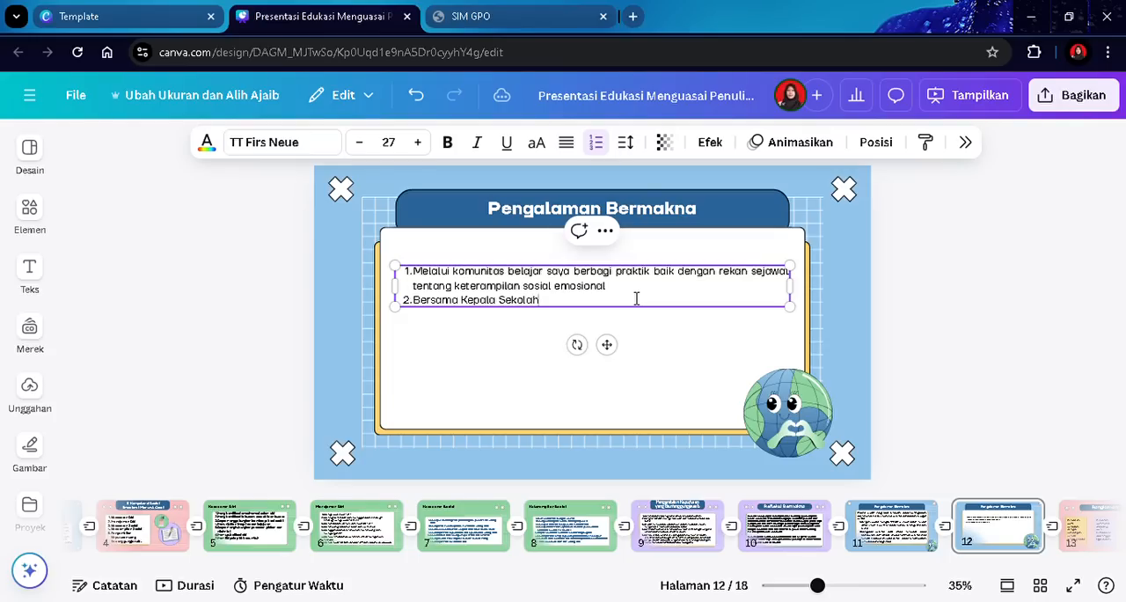
{"action": "key", "text": "BackSpace"}
{"action": "key", "text": "BackSpace"}
{"action": "key", "text": "BackSpace"}
{"action": "key", "text": "BackSpace"}
{"action": "key", "text": "BackSpace"}
{"action": "key", "text": "BackSpace"}
{"action": "key", "text": "BackSpace"}
{"action": "key", "text": "BackSpace"}
{"action": "key", "text": "BackSpace"}
{"action": "key", "text": "BackSpace"}
{"action": "key", "text": "BackSpace"}
{"action": "key", "text": "BackSpace"}
{"action": "key", "text": "BackSpace"}
{"action": "key", "text": "BackSpace"}
{"action": "key", "text": "BackSpace"}
{"action": "key", "text": "BackSpace"}
{"action": "key", "text": "BackSpace"}
{"action": "key", "text": "BackSpace"}
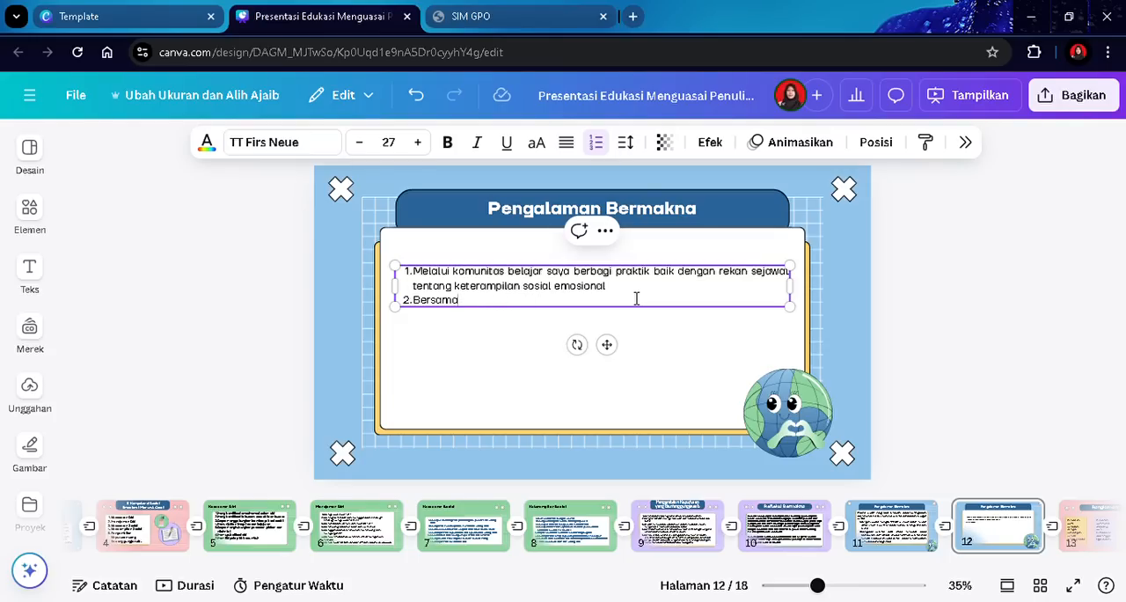
{"action": "key", "text": "BackSpace"}
{"action": "key", "text": "BackSpace"}
{"action": "key", "text": "BackSpace"}
{"action": "key", "text": "BackSpace"}
{"action": "type", "text": "Memita bantuan Kepala"}
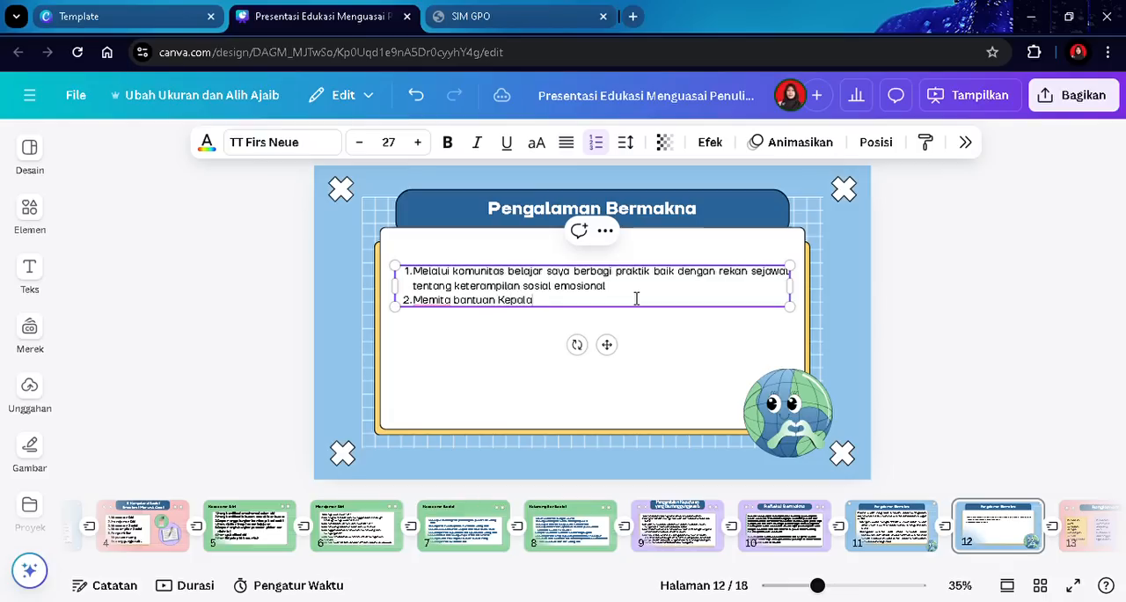
{"action": "type", "text": " Sekolah untuk mengajak guru"}
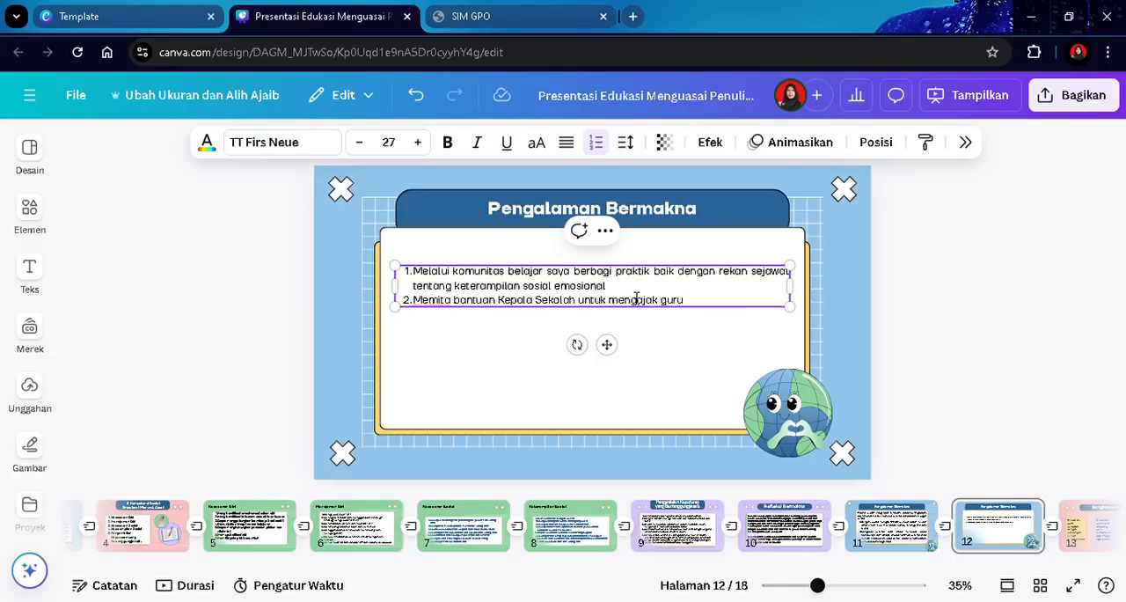
{"action": "type", "text": "-guru atau rekan sejawat"}
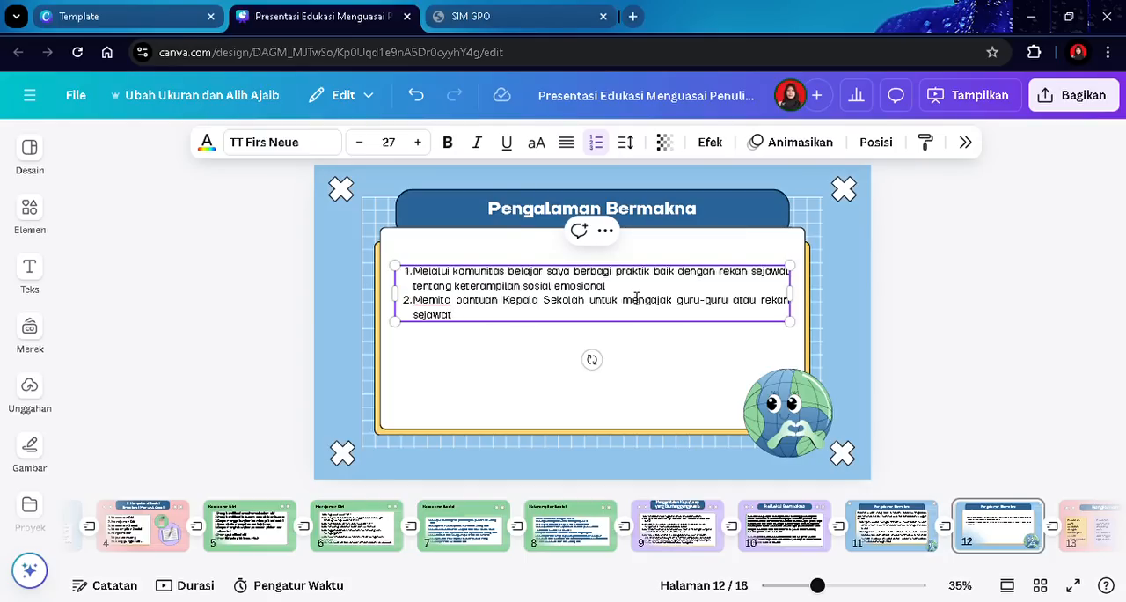
{"action": "type", "text": "turut serta dan saling berkolaborasi"}
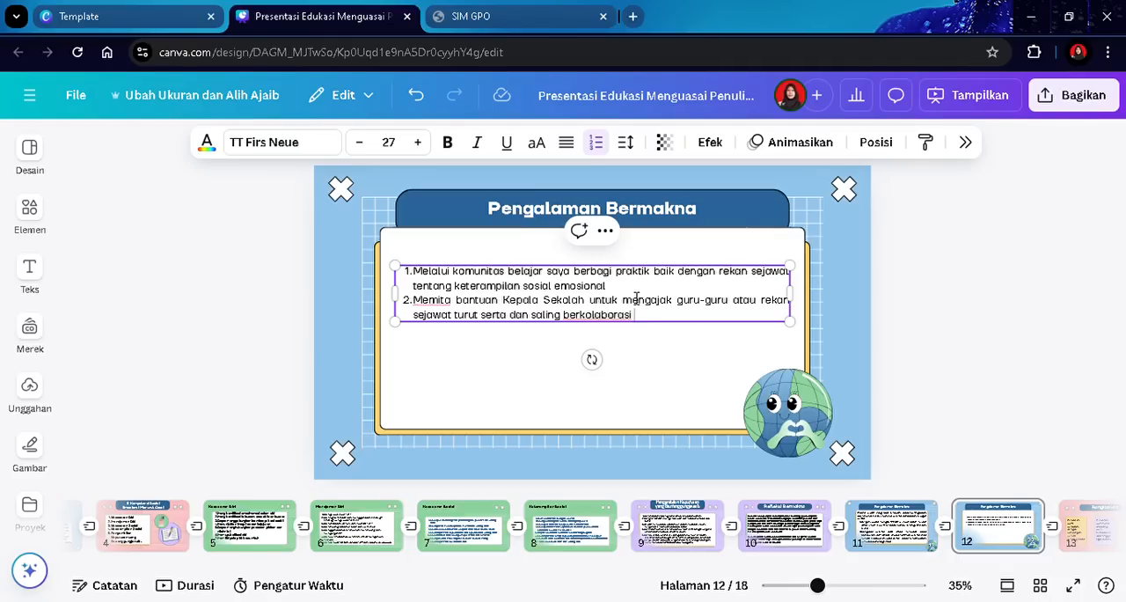
{"action": "type", "text": " dalam rapat rutin mingguan"}
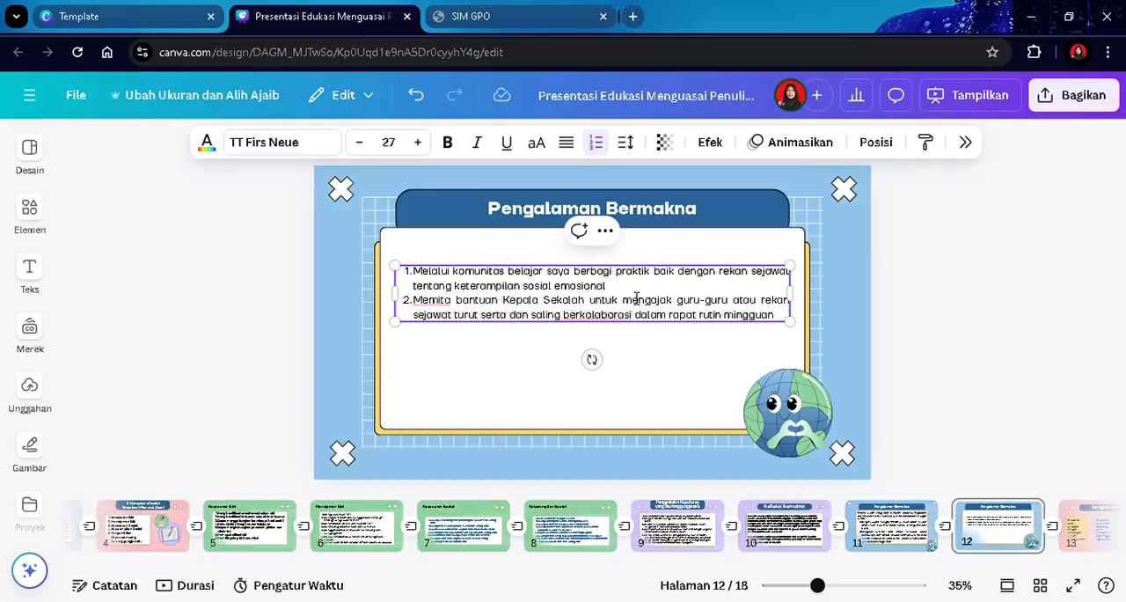
{"action": "type", "text": "terkait"}
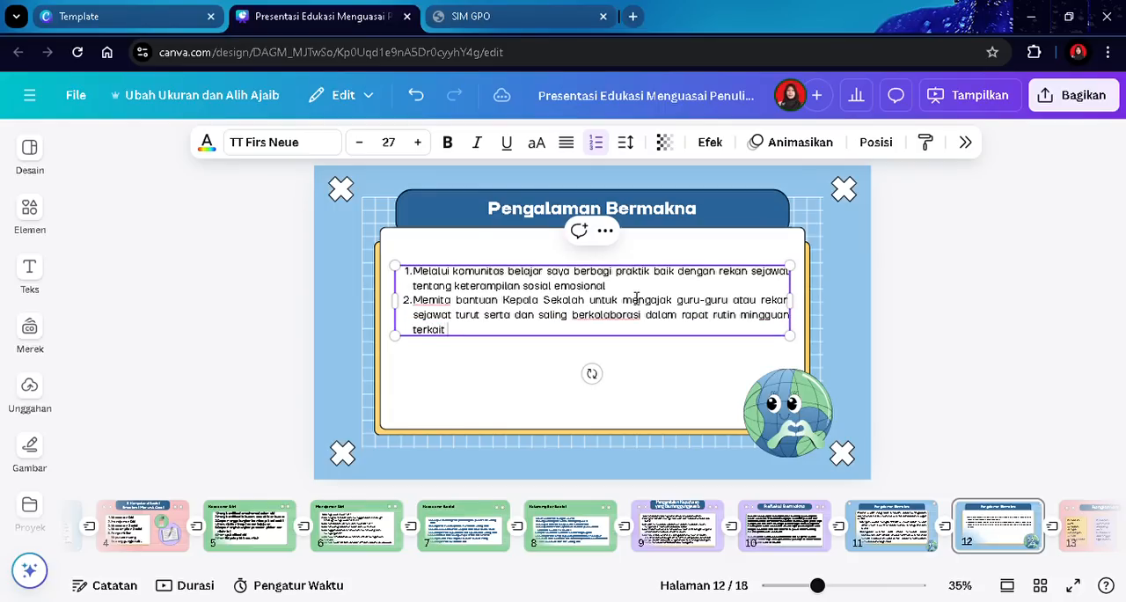
{"action": "type", "text": " permasalahan yang ter"}
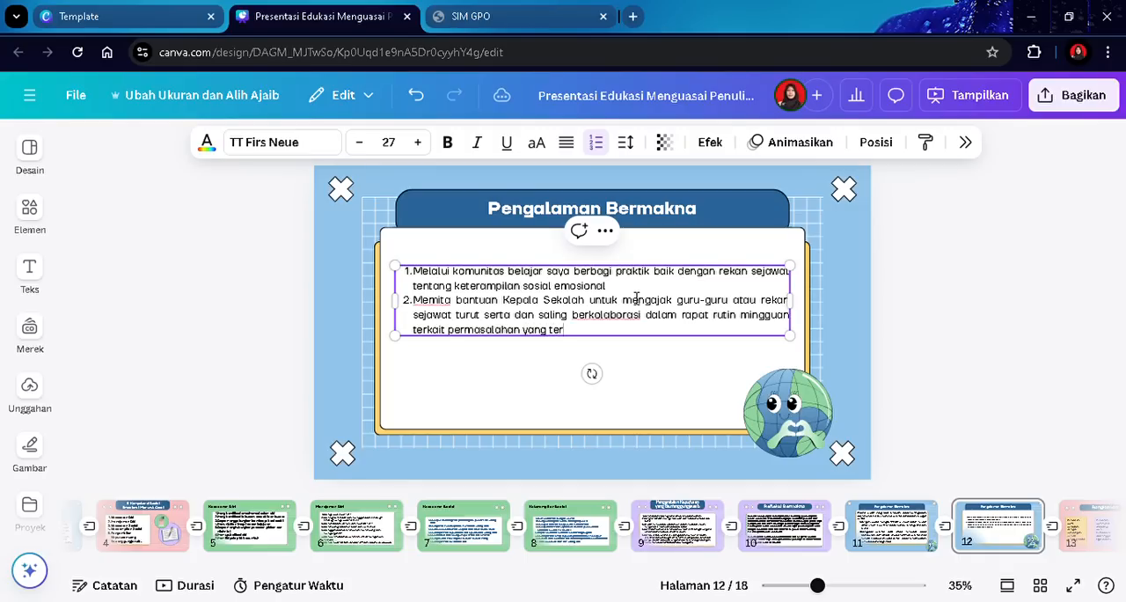
{"action": "type", "text": "jadi dikelas masing-masing"}
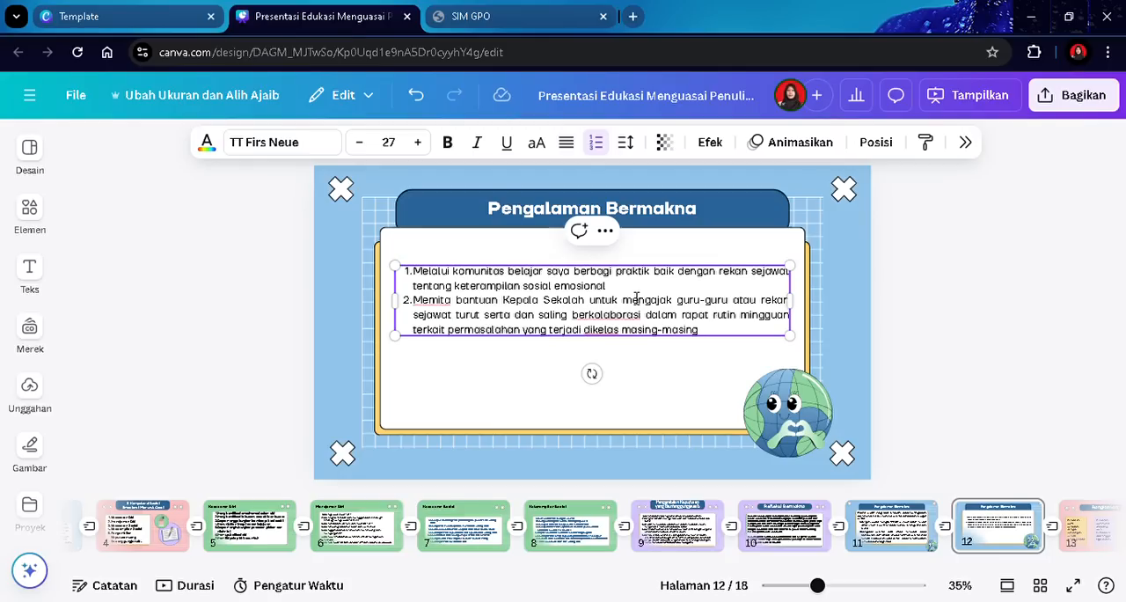
{"action": "type", "text": " untuk diselesai"}
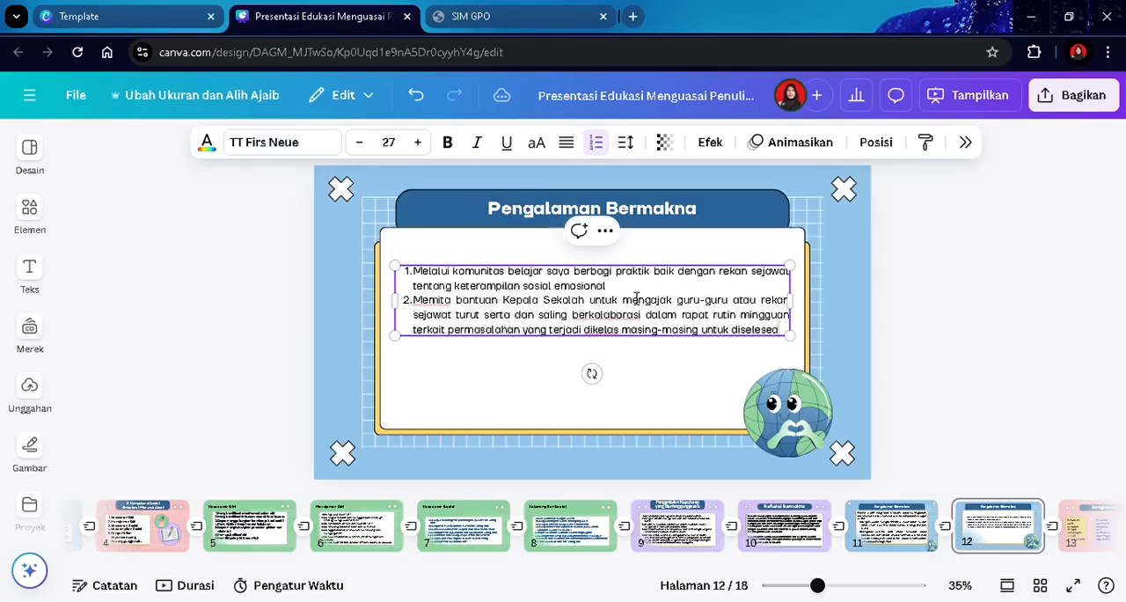
{"action": "type", "text": "kan bersama-sama."}
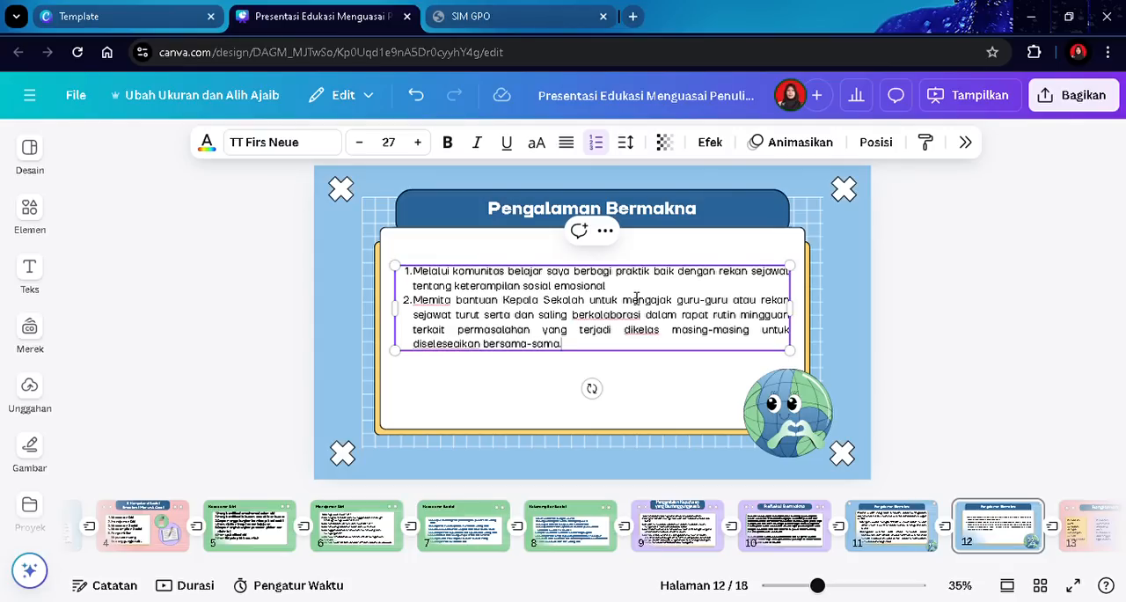
- Begin list item 3 with "Melakukan home visit" and continue the sentence
{"action": "key", "text": "Return"}
{"action": "type", "text": "M"}
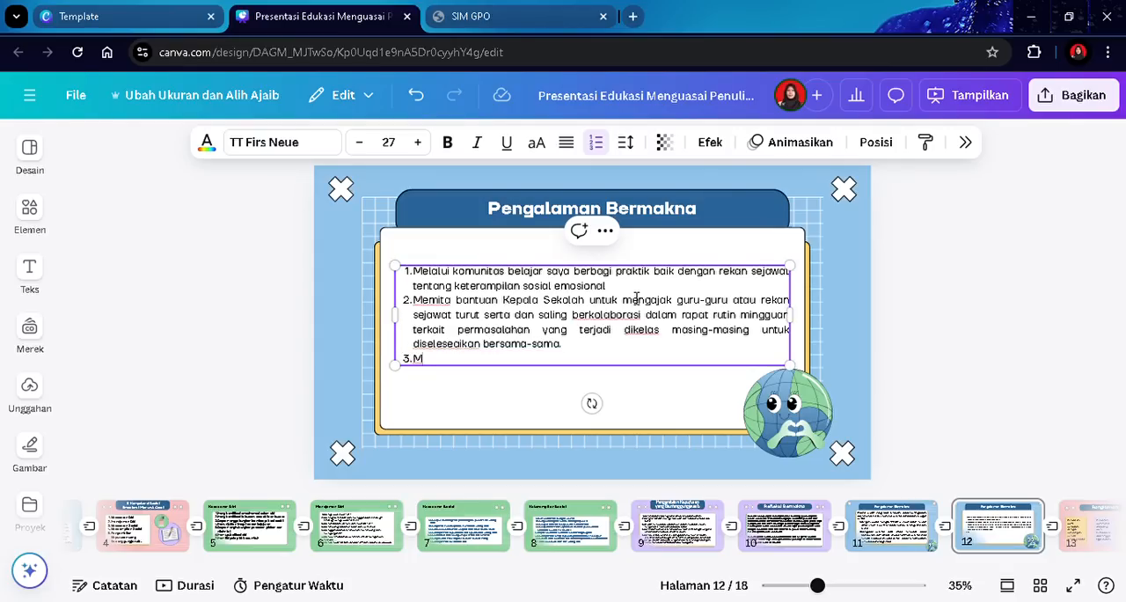
{"action": "type", "text": "elakukan hi"}
{"action": "type", "text": "ome visit"}
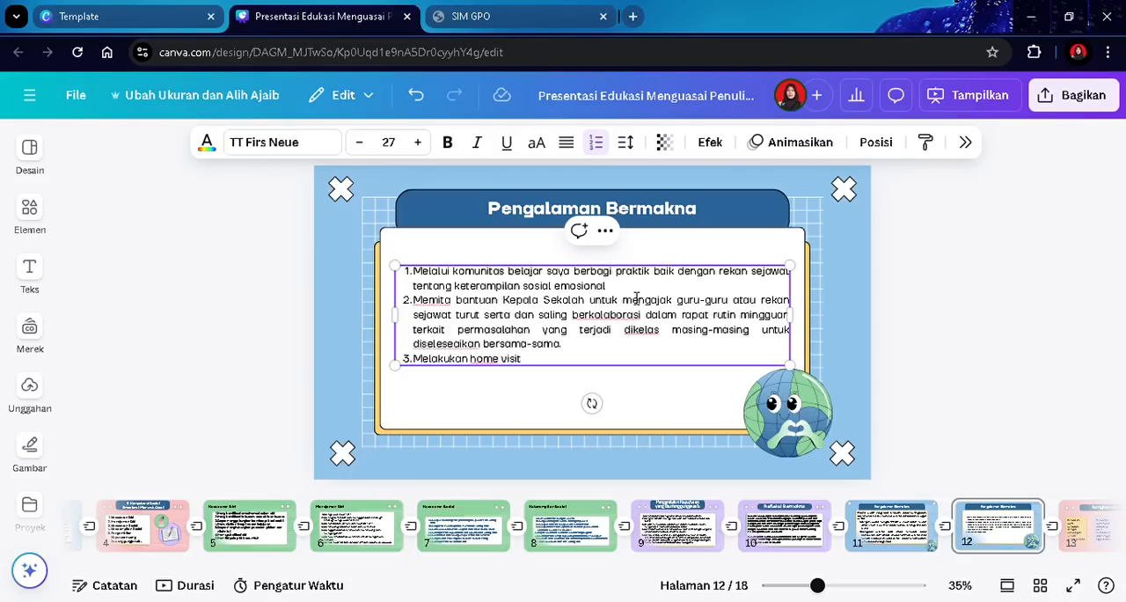
{"action": "type", "text": " rut"}
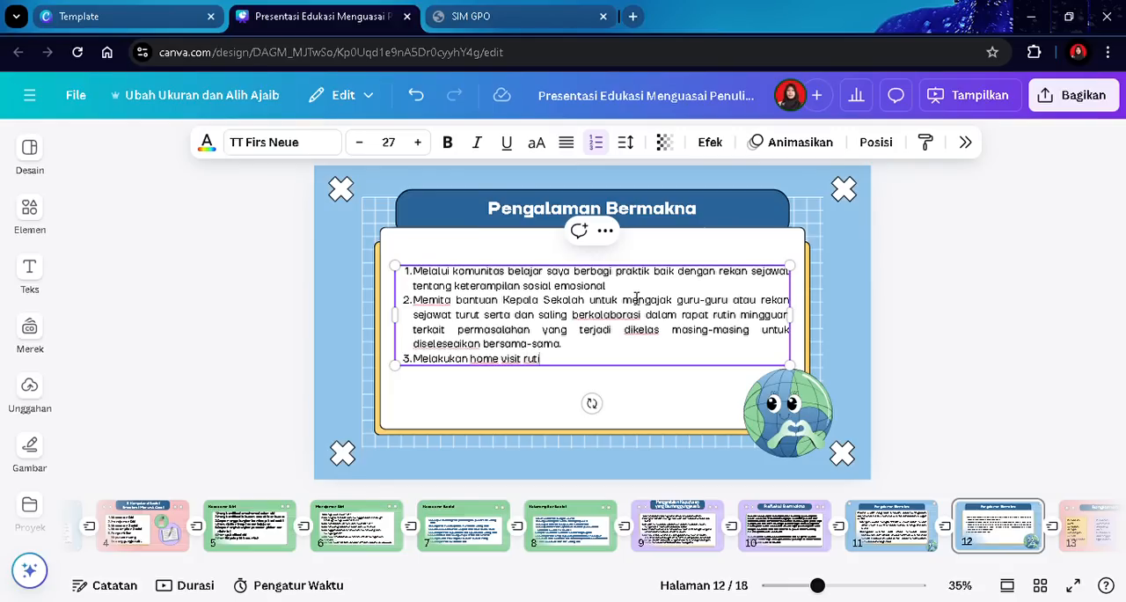
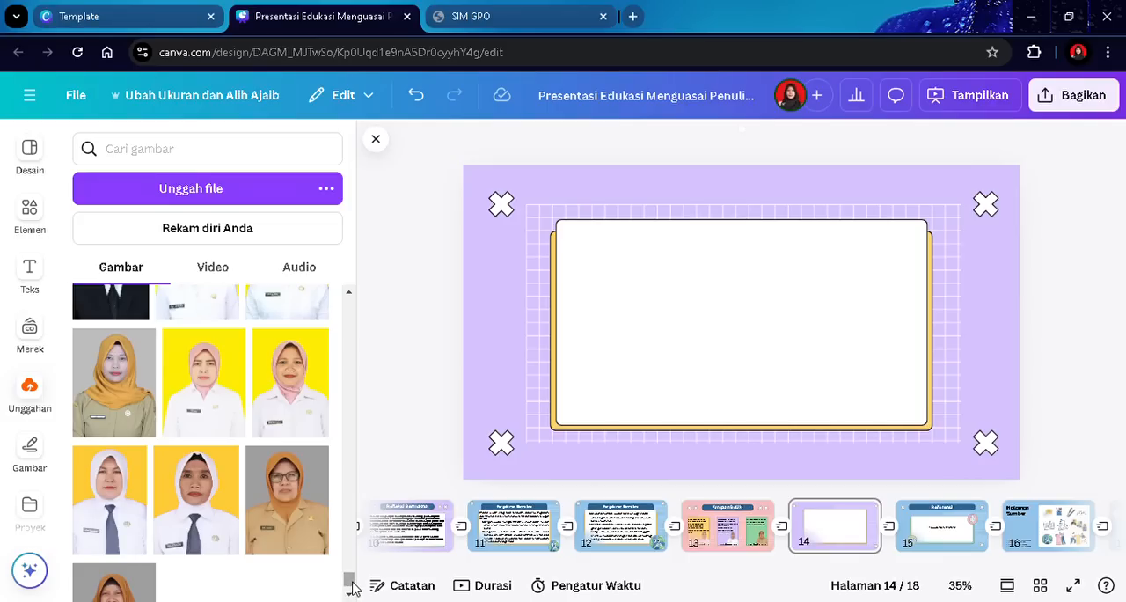
- Insert two uploaded classroom photos onto slide 14 and arrange them side by side
{"action": "left_click_drag", "start_coordinate": [351, 587], "coordinate": [350, 537]}
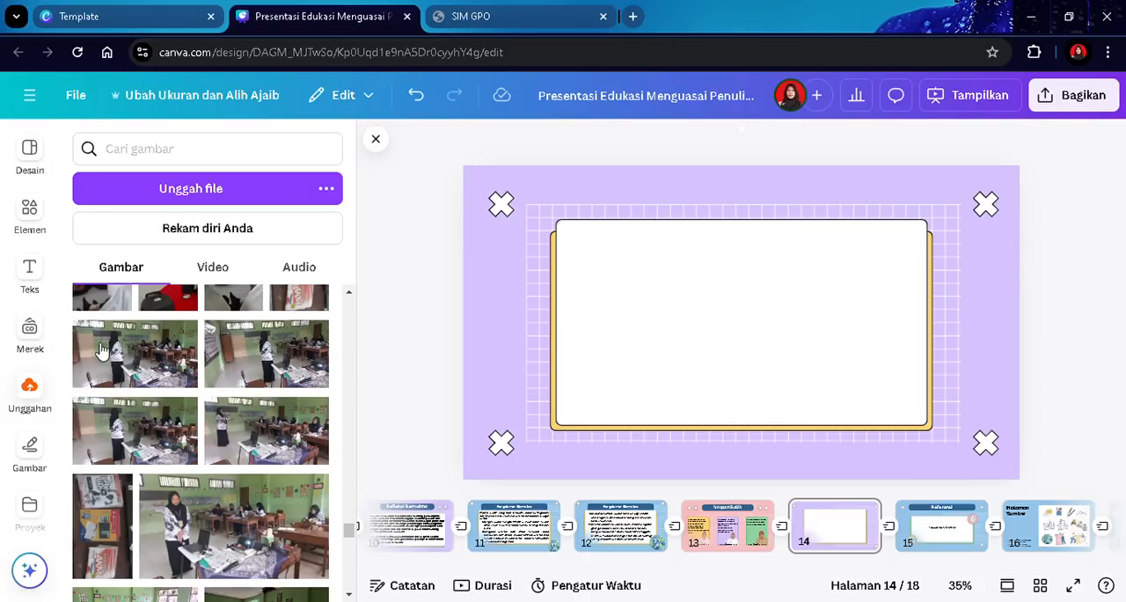
{"action": "left_click", "coordinate": [124, 359]}
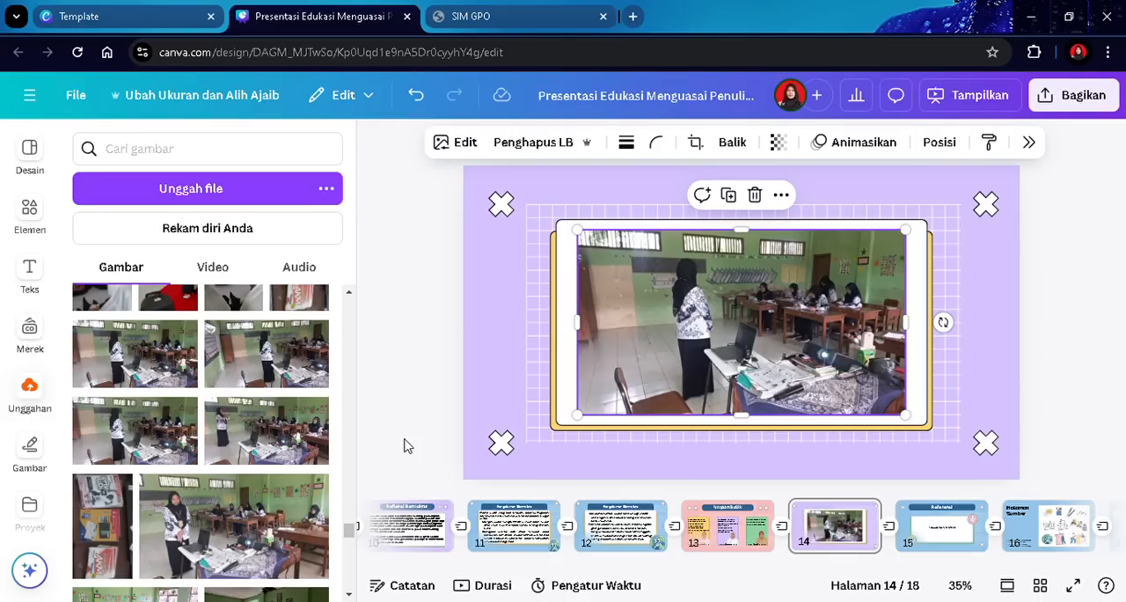
{"action": "left_click", "coordinate": [133, 428]}
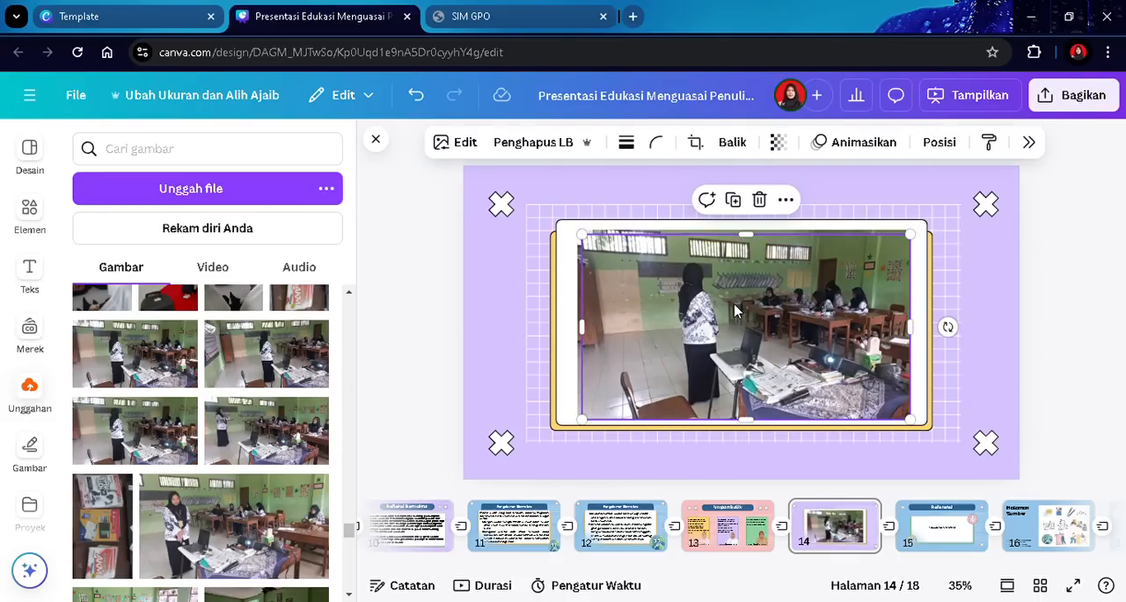
{"action": "left_click_drag", "start_coordinate": [594, 333], "coordinate": [756, 339]}
{"action": "left_click_drag", "start_coordinate": [922, 338], "coordinate": [1036, 324]}
{"action": "left_click_drag", "start_coordinate": [690, 336], "coordinate": [594, 325]}
{"action": "left_click_drag", "start_coordinate": [484, 295], "coordinate": [537, 336]}
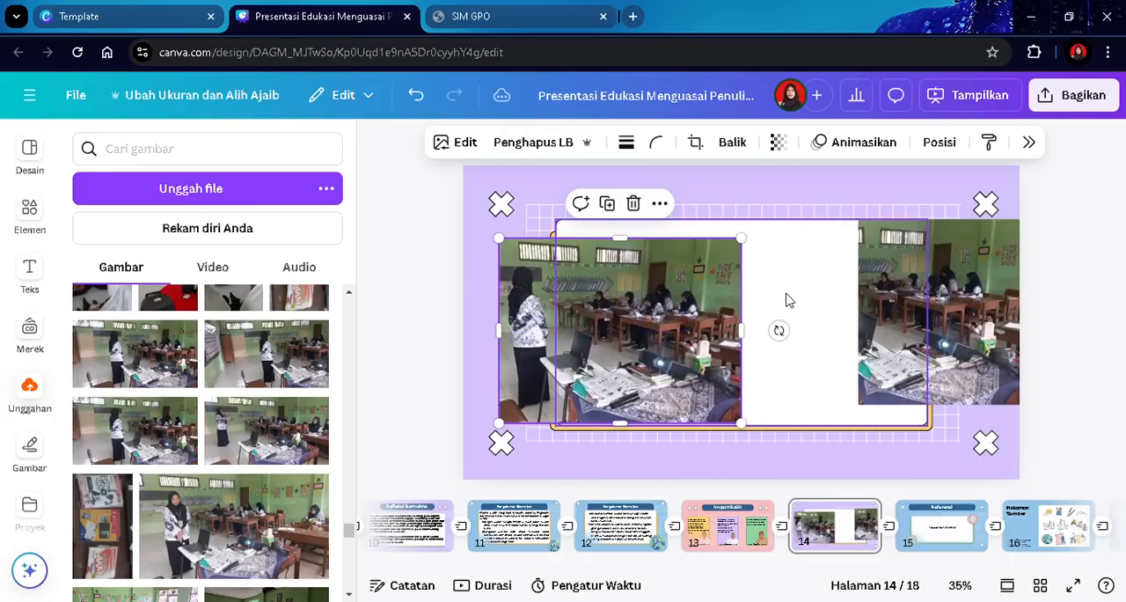
- Delete the white frame and the yellow backing shape behind the photos on slide 14
{"action": "left_click", "coordinate": [789, 281]}
{"action": "left_click", "coordinate": [754, 186]}
{"action": "left_click", "coordinate": [771, 304]}
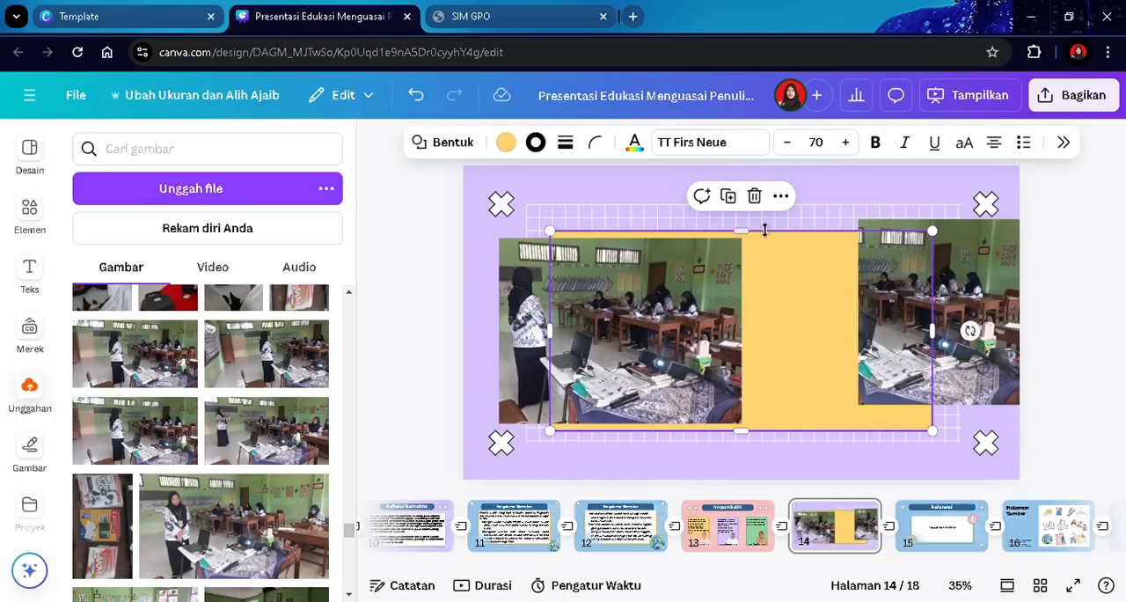
{"action": "left_click", "coordinate": [754, 196]}
- Align the right photo and give both photos a solid-line border
{"action": "left_click_drag", "start_coordinate": [922, 308], "coordinate": [854, 330]}
{"action": "left_click", "coordinate": [665, 345]}
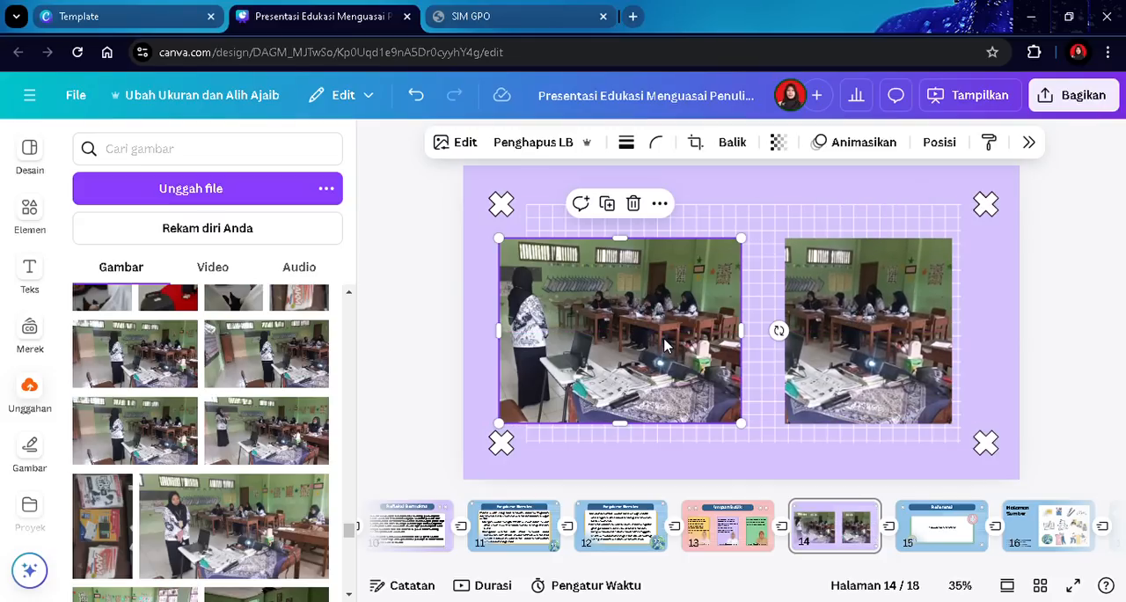
{"action": "left_click", "coordinate": [625, 142]}
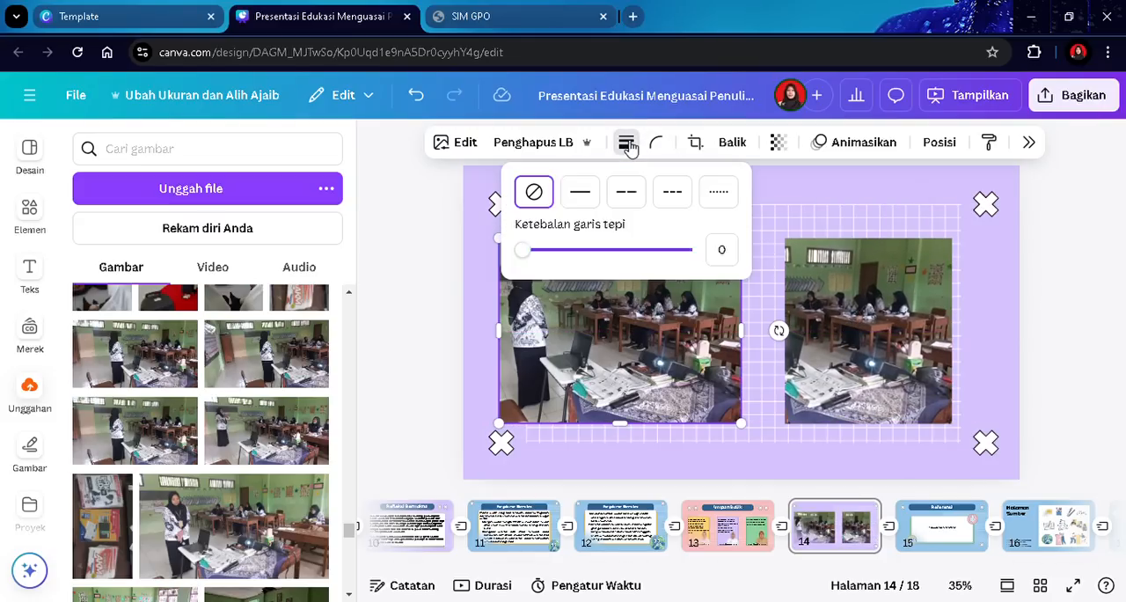
{"action": "left_click", "coordinate": [581, 194]}
{"action": "left_click", "coordinate": [795, 277]}
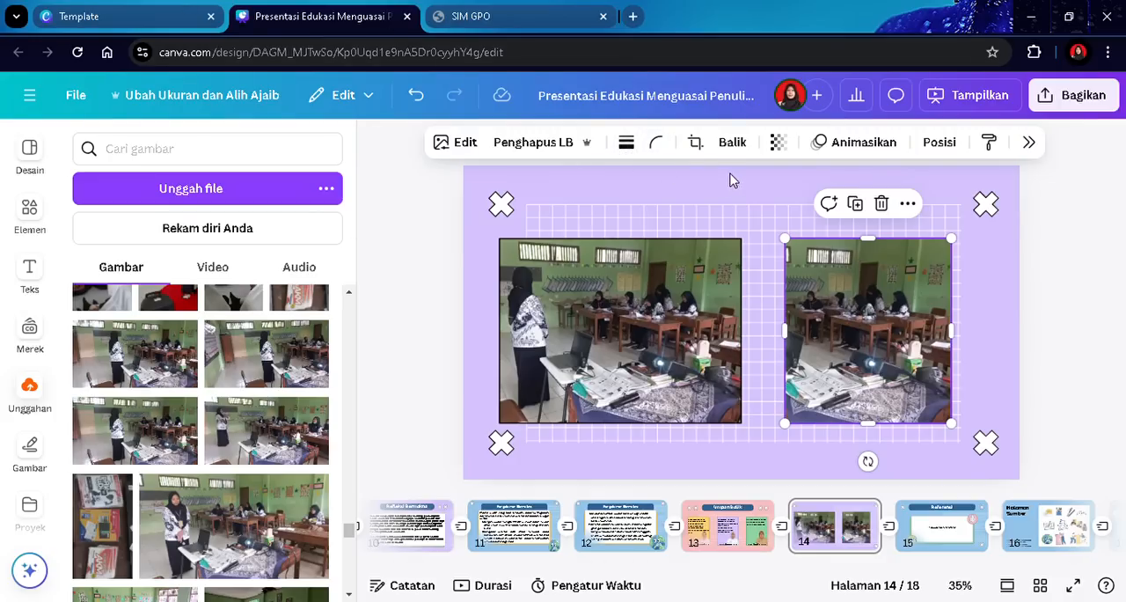
{"action": "left_click", "coordinate": [626, 142]}
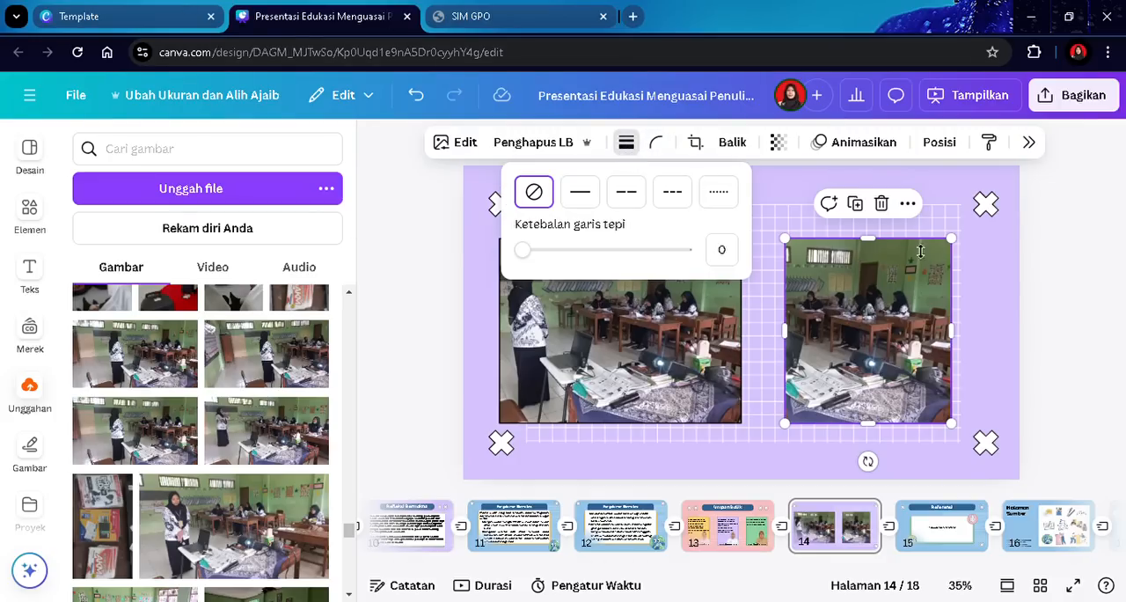
{"action": "left_click", "coordinate": [580, 193]}
- Add a heading reading "Dokumentasi" and move it to the top of slide 14
{"action": "left_click", "coordinate": [29, 273]}
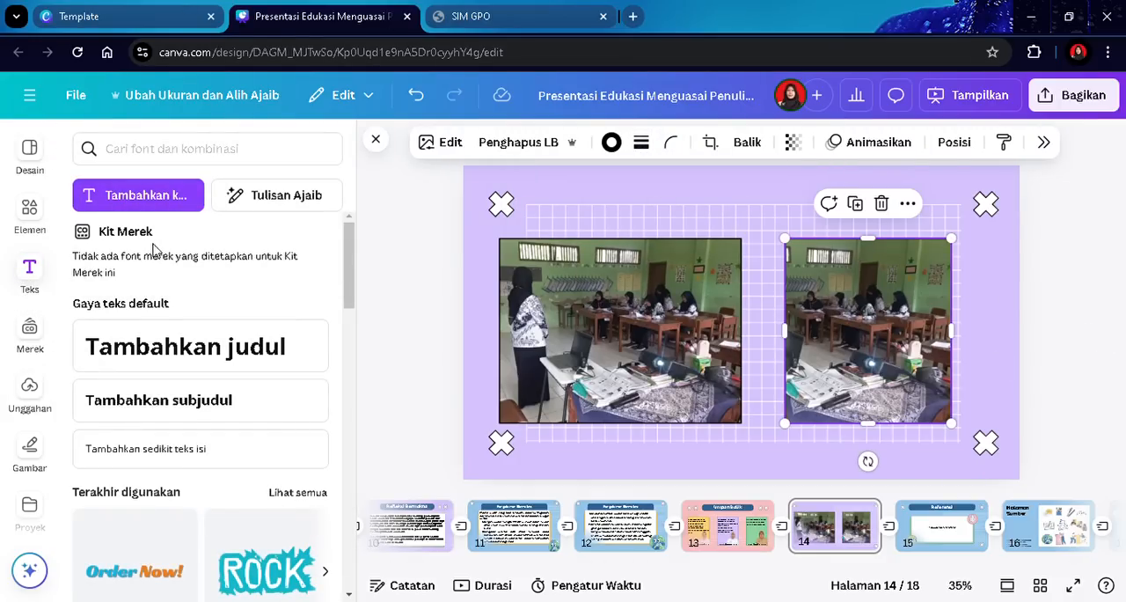
{"action": "left_click", "coordinate": [141, 349]}
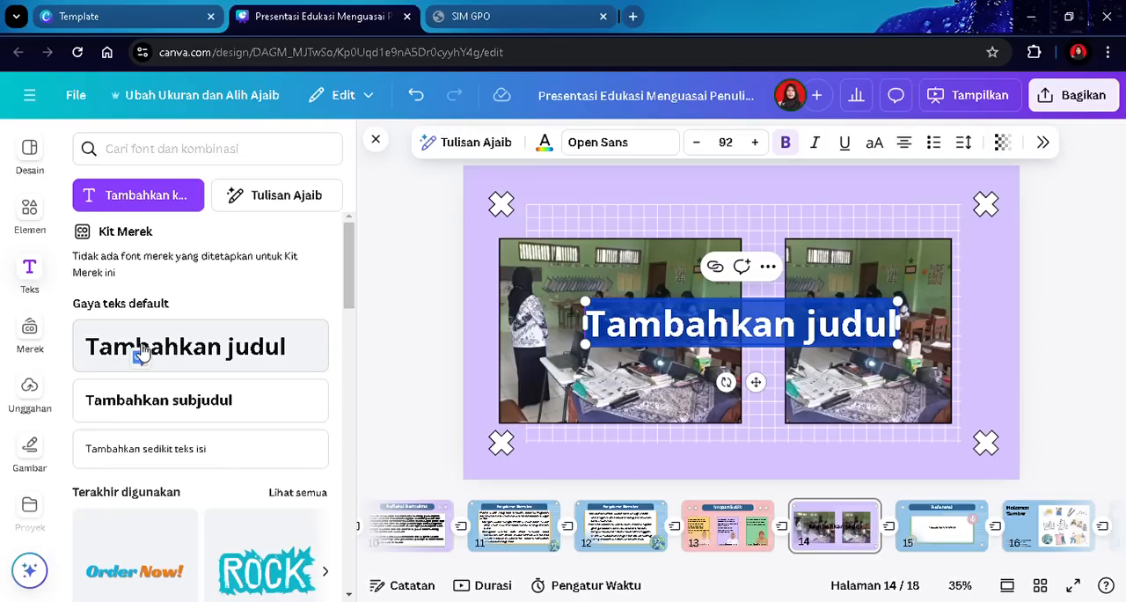
{"action": "type", "text": "Dokumen"}
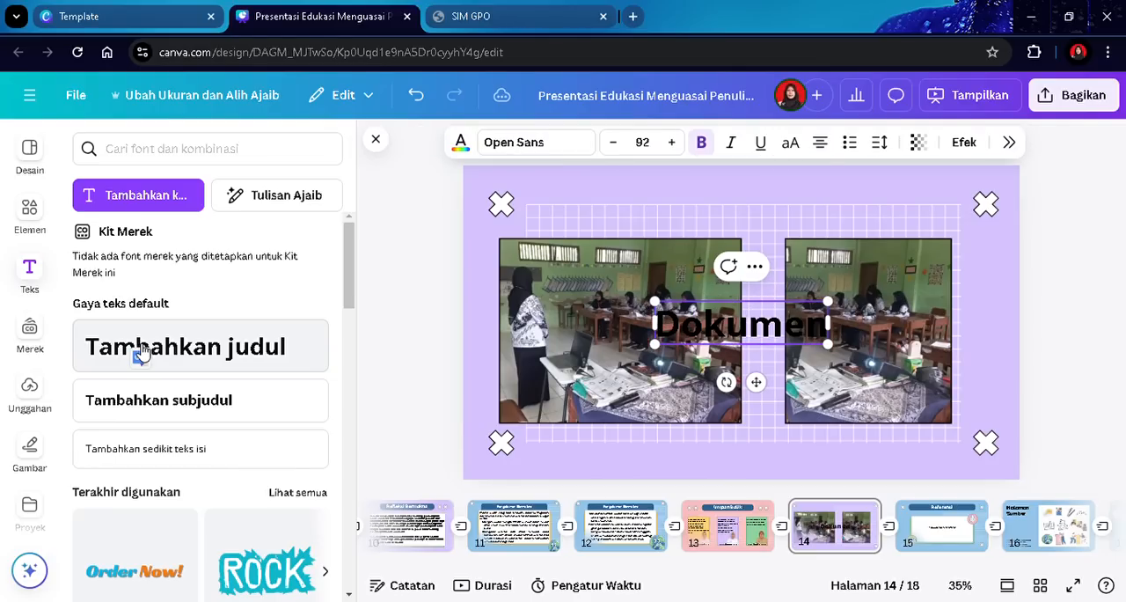
{"action": "type", "text": "tasi"}
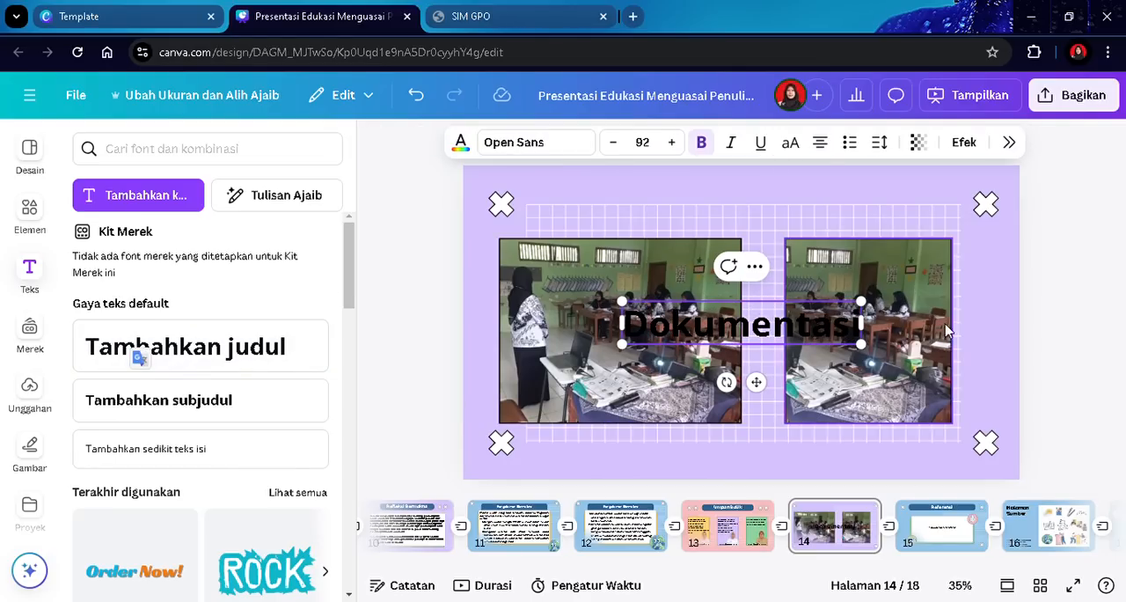
{"action": "left_click", "coordinate": [1114, 359]}
{"action": "left_click_drag", "start_coordinate": [777, 348], "coordinate": [760, 220]}
{"action": "left_click", "coordinate": [1065, 293]}
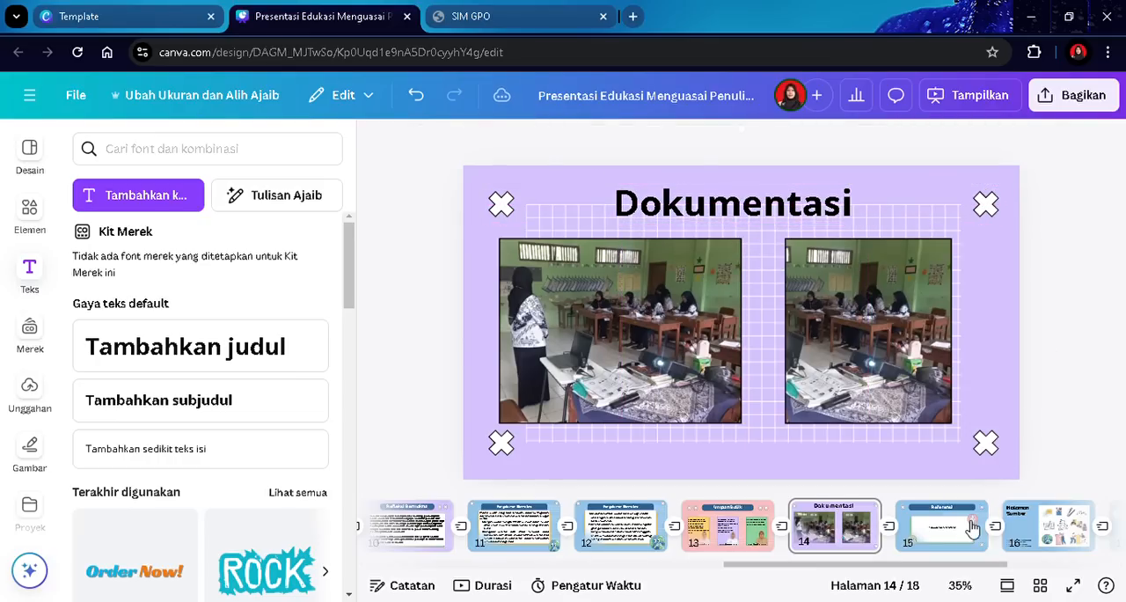
- Delete the "Referensi" title banner from slide 15
{"action": "left_click", "coordinate": [940, 526]}
{"action": "left_click", "coordinate": [766, 220]}
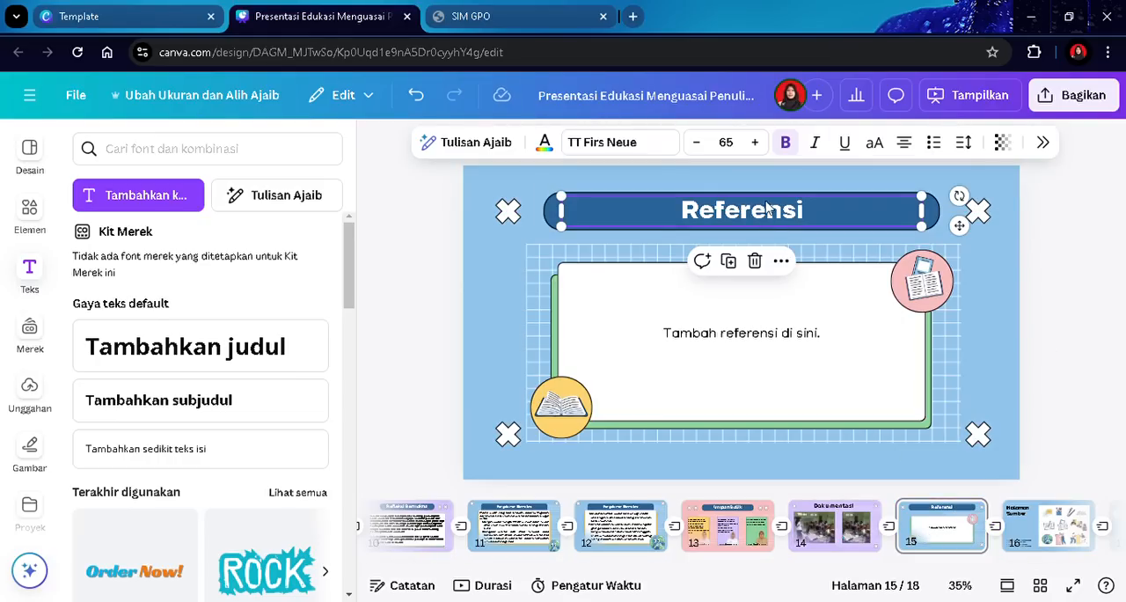
{"action": "left_click", "coordinate": [757, 260]}
{"action": "left_click", "coordinate": [779, 206]}
{"action": "left_click", "coordinate": [755, 264]}
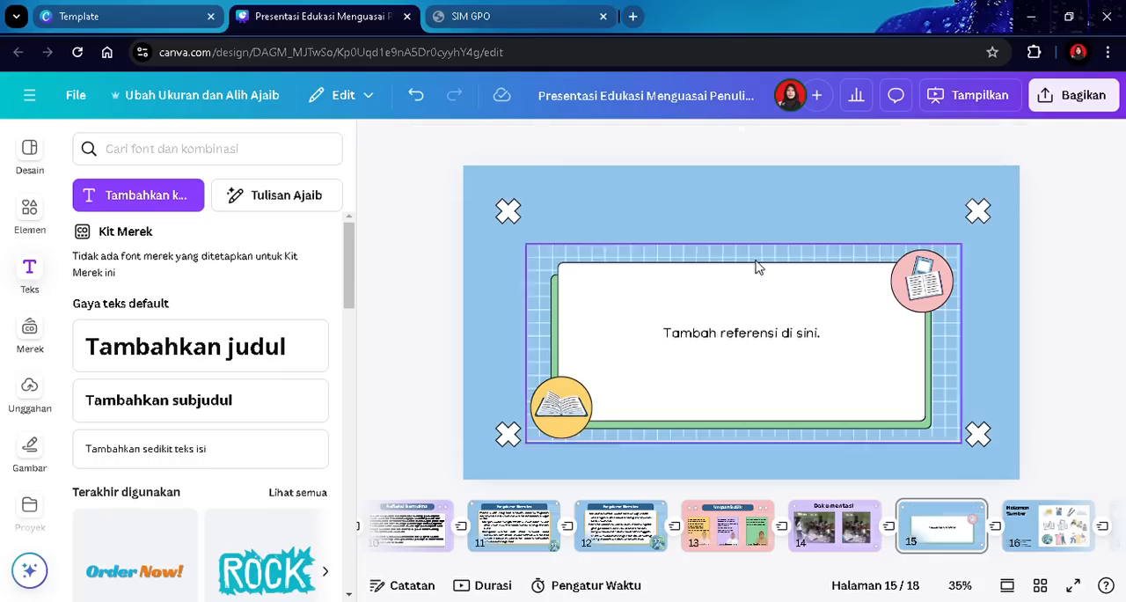
- Replace the slide 15 placeholder text with "TERIMA KASIH"
{"action": "double_click", "coordinate": [720, 332]}
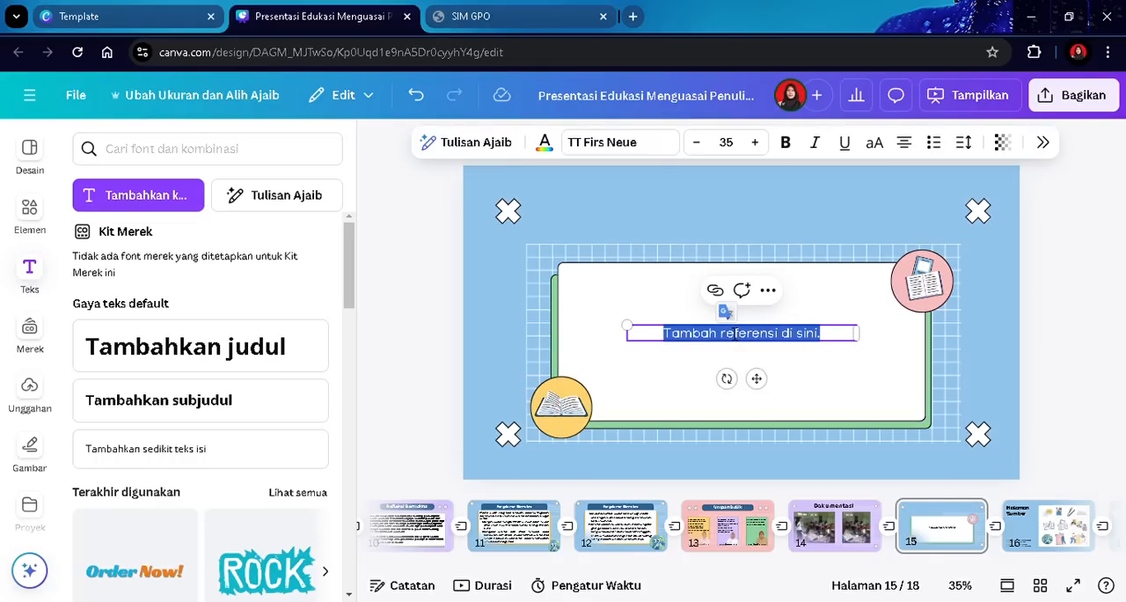
{"action": "type", "text": "TERIMA KASIH"}
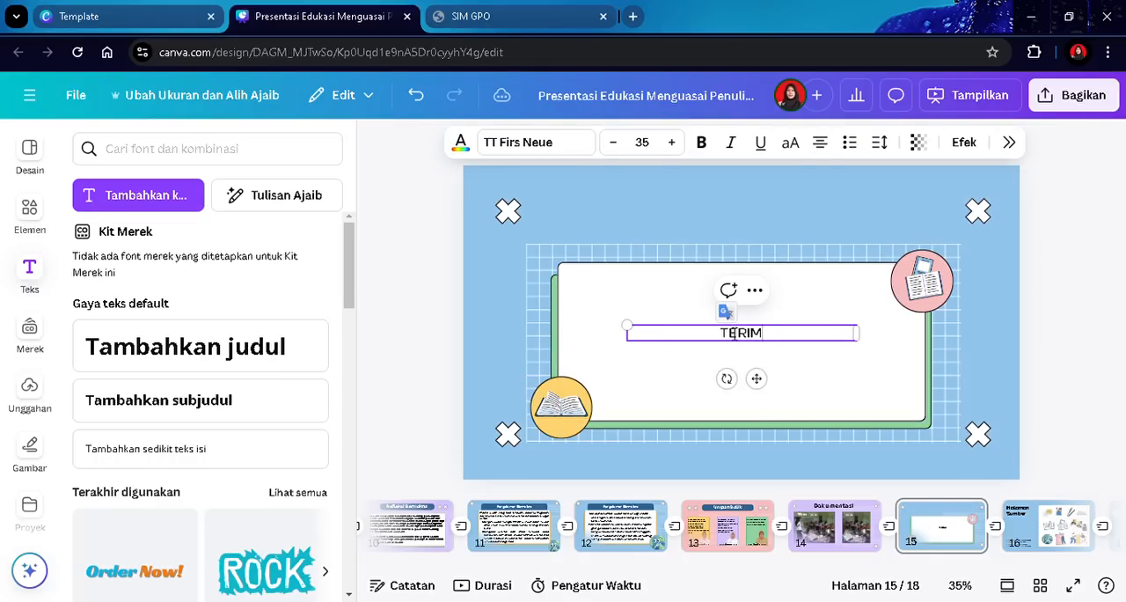
{"action": "left_click", "coordinate": [1113, 353]}
- Increase the "TERIMA KASIH" font size to 80
{"action": "left_click", "coordinate": [762, 341]}
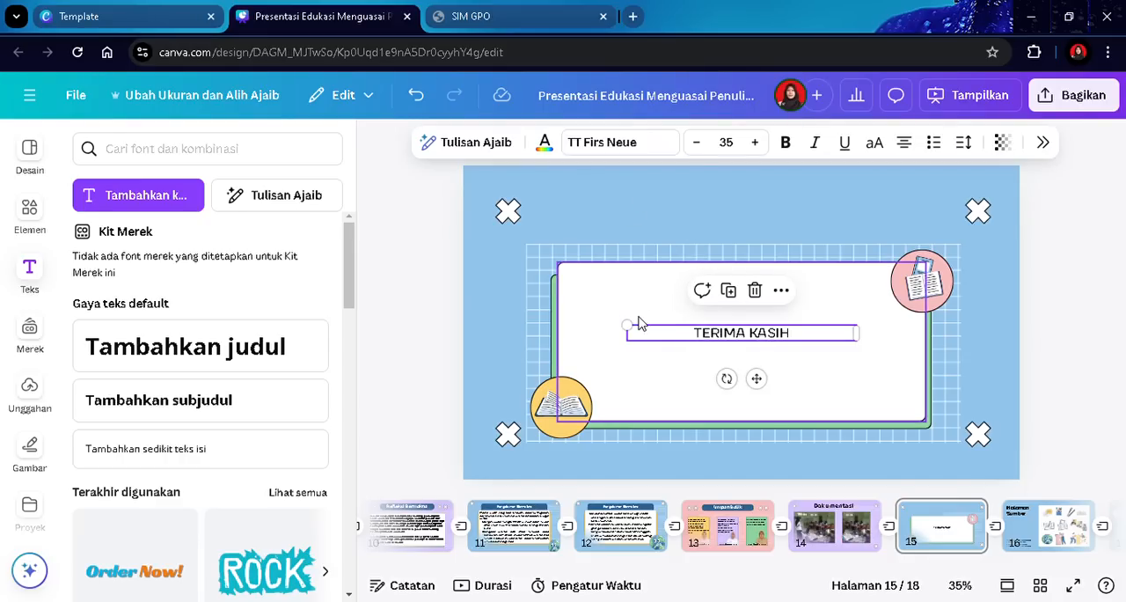
{"action": "left_click", "coordinate": [755, 141]}
{"action": "left_click", "coordinate": [755, 142]}
{"action": "left_click", "coordinate": [755, 141]}
{"action": "left_click", "coordinate": [755, 142]}
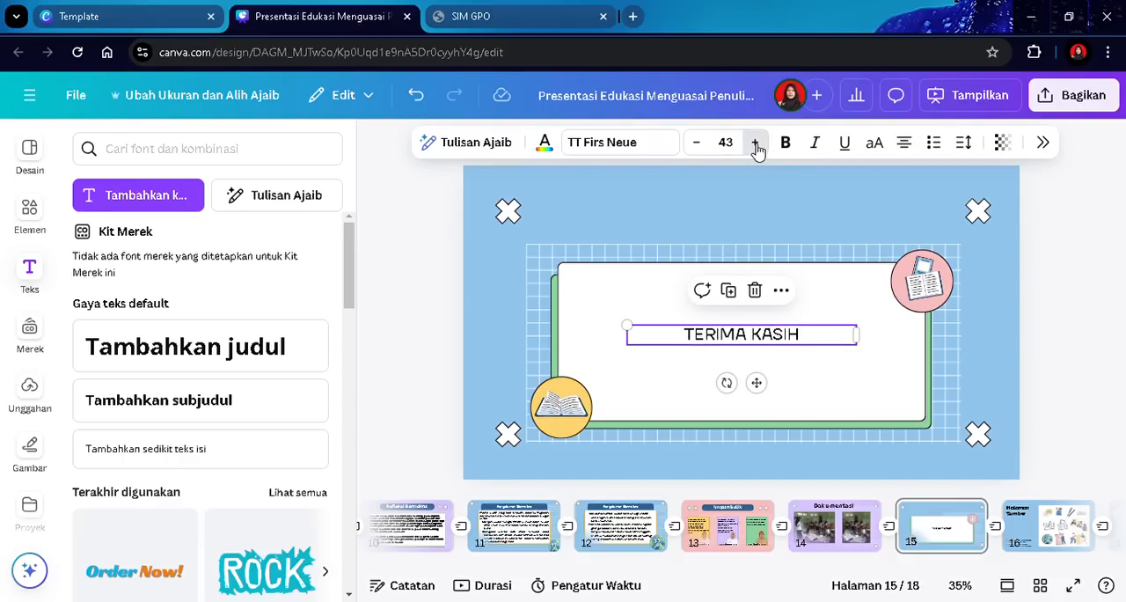
{"action": "left_click", "coordinate": [755, 142]}
{"action": "left_click", "coordinate": [755, 142]}
{"action": "left_click", "coordinate": [754, 142]}
{"action": "left_click", "coordinate": [755, 142]}
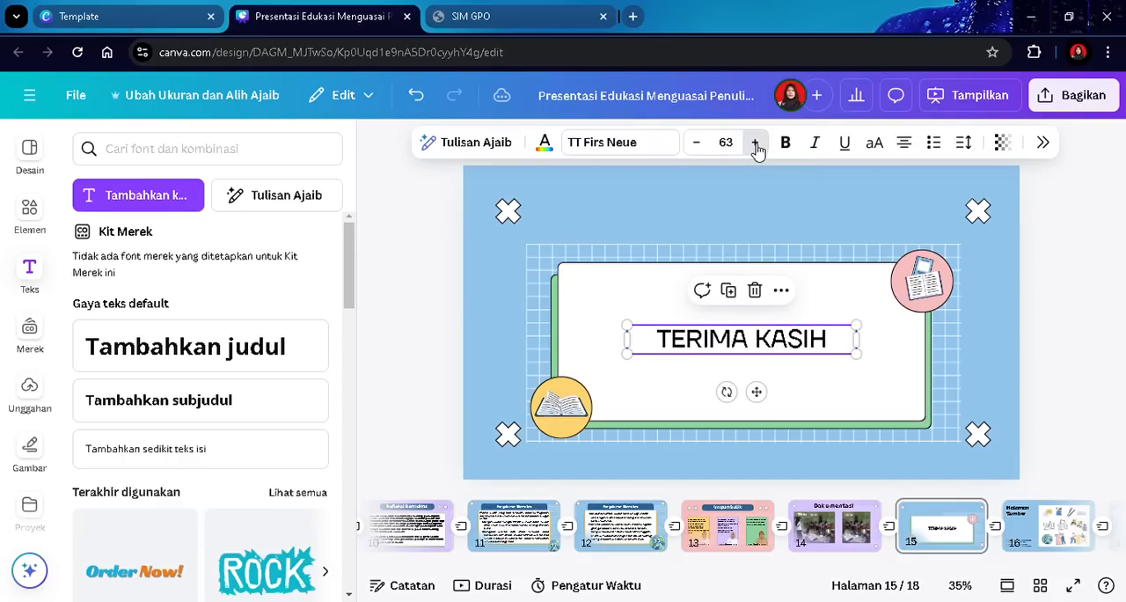
{"action": "left_click", "coordinate": [755, 142]}
{"action": "left_click", "coordinate": [755, 141]}
{"action": "left_click", "coordinate": [755, 141]}
{"action": "left_click", "coordinate": [755, 142]}
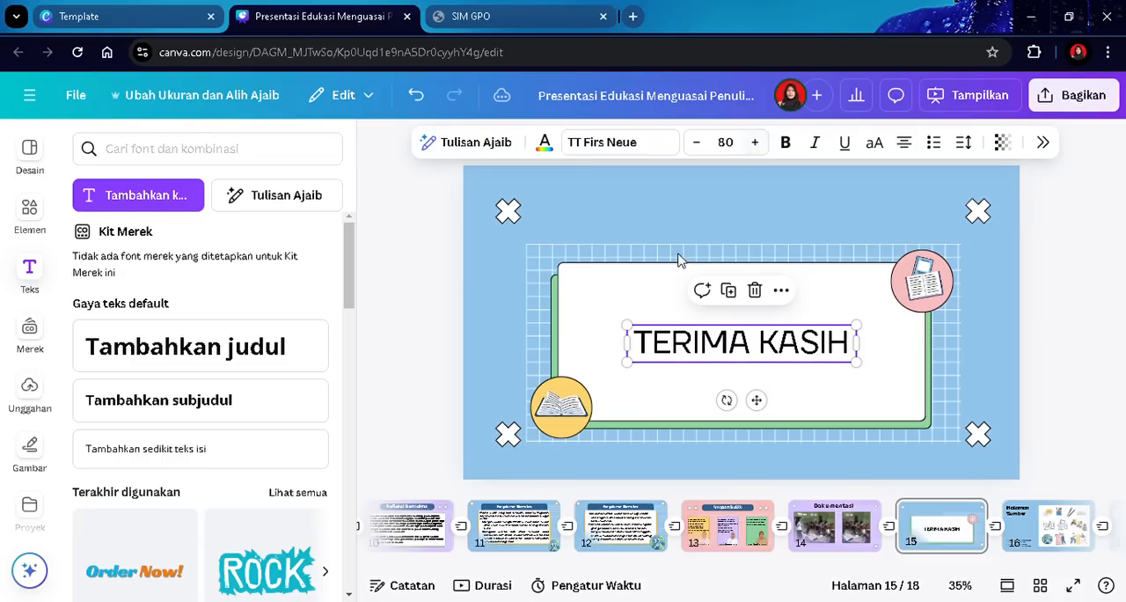
- Stretch the "TERIMA KASIH" text box to about size 131 and center it on the card
{"action": "left_click_drag", "start_coordinate": [626, 325], "coordinate": [581, 312]}
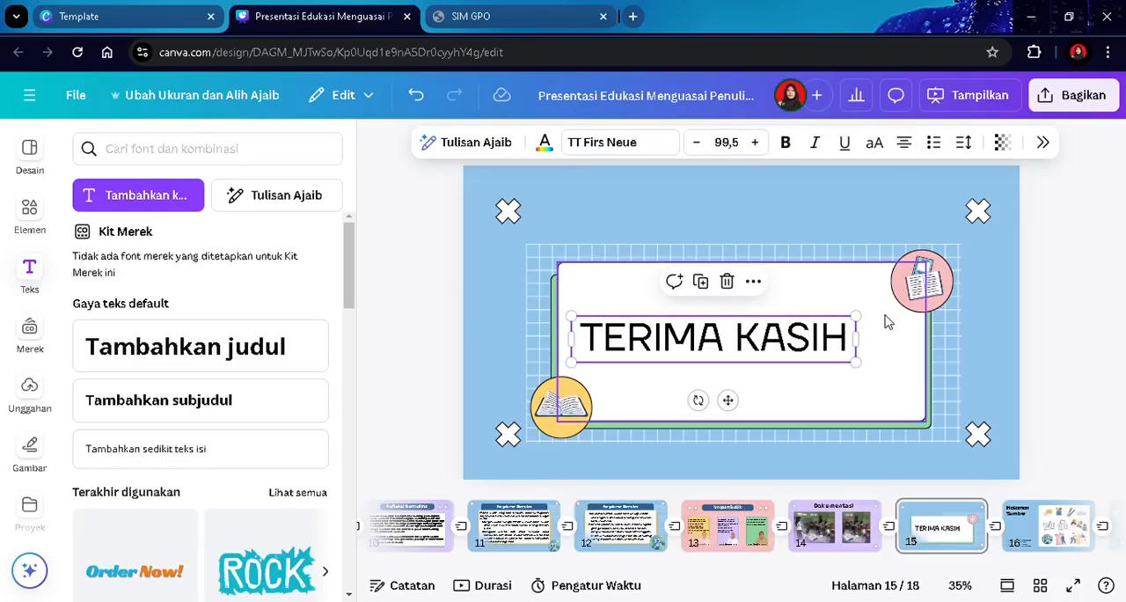
{"action": "left_click_drag", "start_coordinate": [855, 317], "coordinate": [884, 300]}
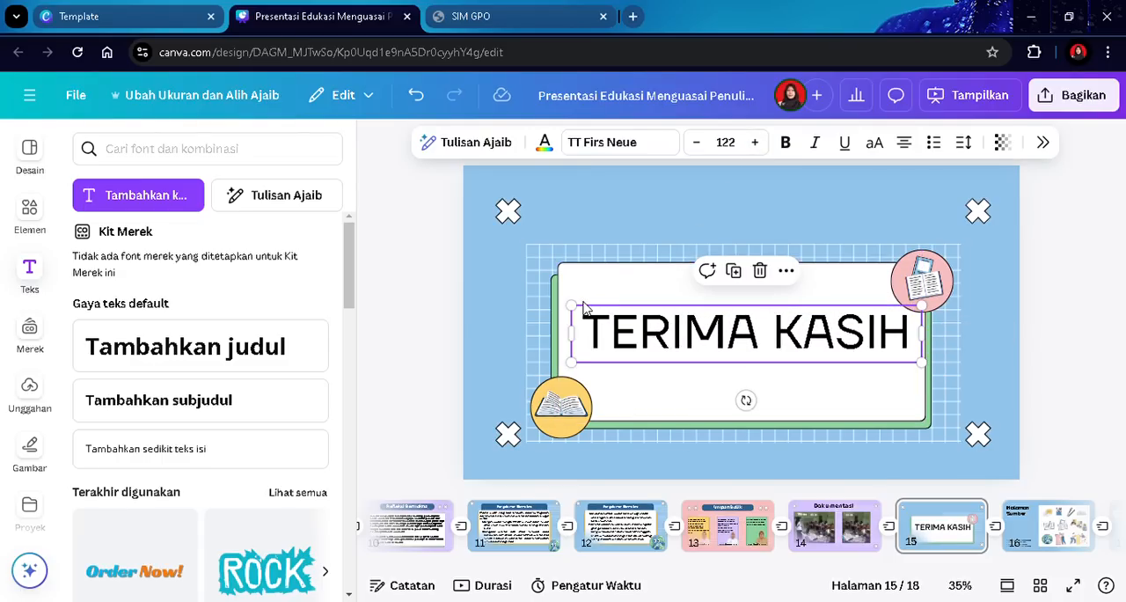
{"action": "left_click_drag", "start_coordinate": [574, 305], "coordinate": [555, 304]}
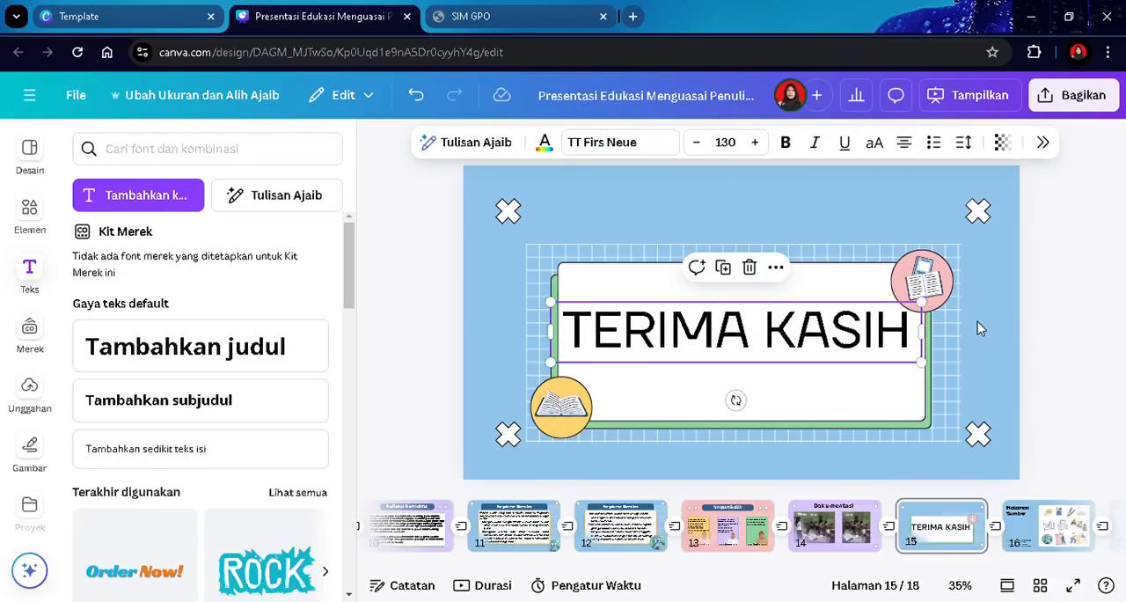
{"action": "left_click_drag", "start_coordinate": [925, 366], "coordinate": [930, 369]}
{"action": "left_click_drag", "start_coordinate": [837, 337], "coordinate": [843, 352]}
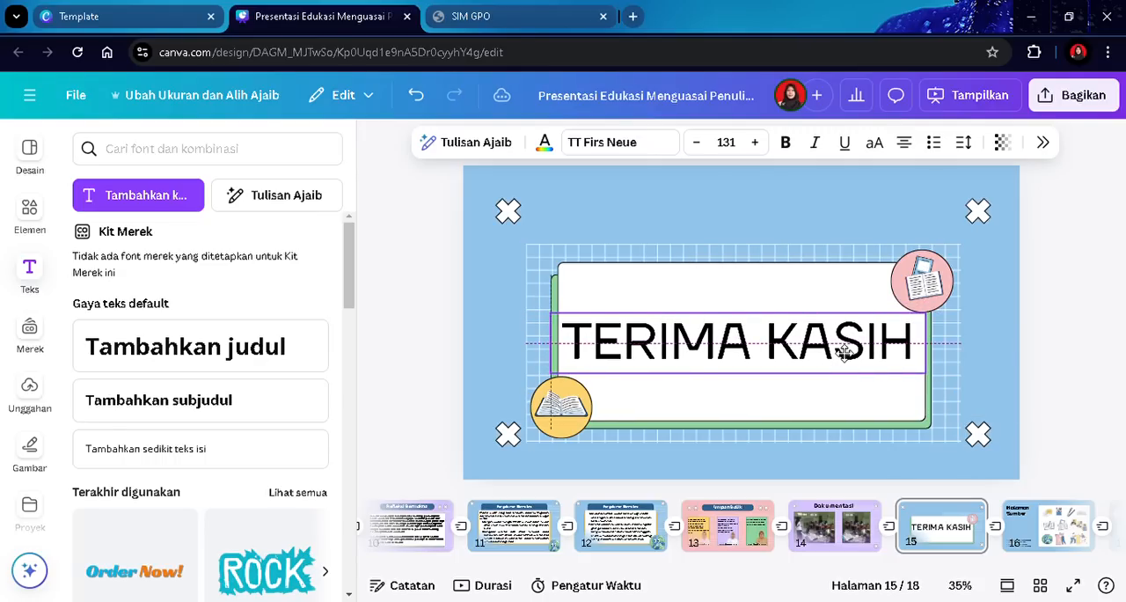
{"action": "left_click", "coordinate": [1044, 342]}
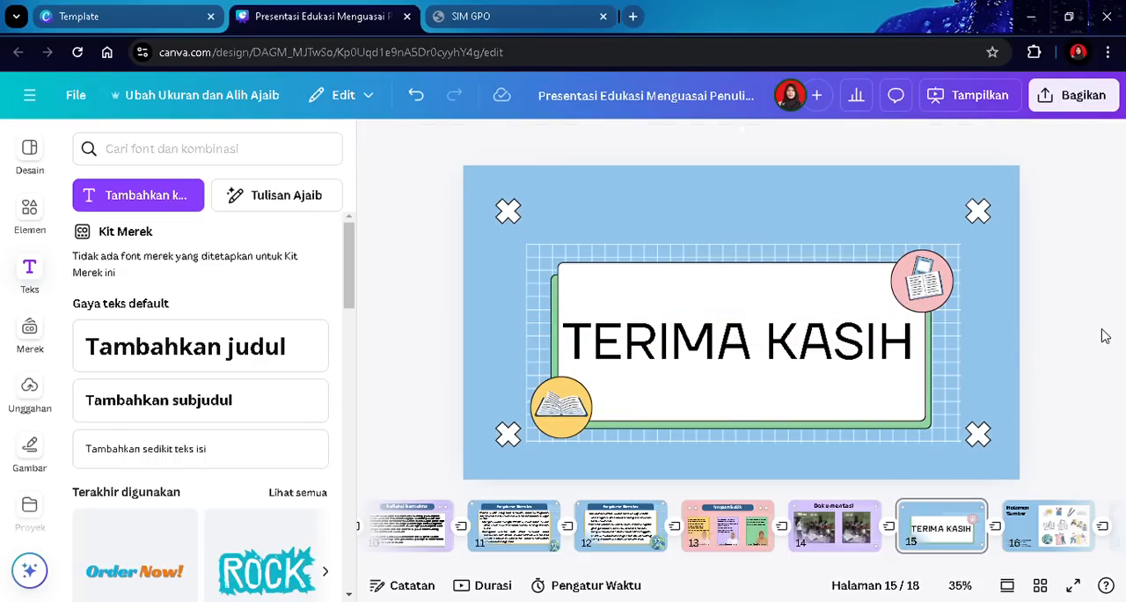
- Delete the "Halaman Sumber" page and the online-class background page after slide 15
{"action": "left_click", "coordinate": [1050, 518]}
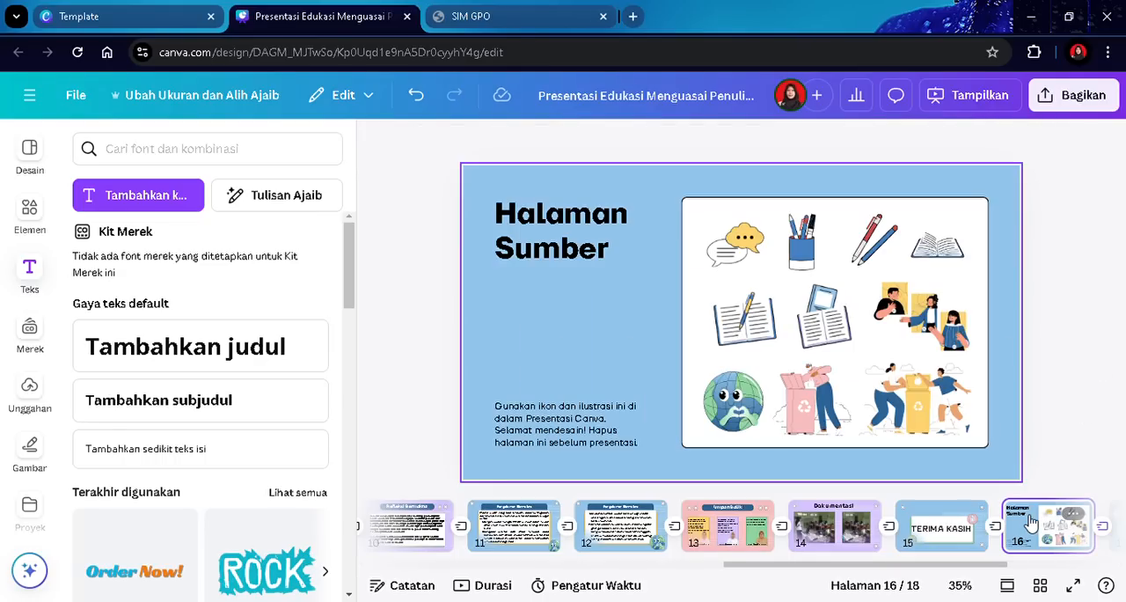
{"action": "left_click", "coordinate": [1085, 518]}
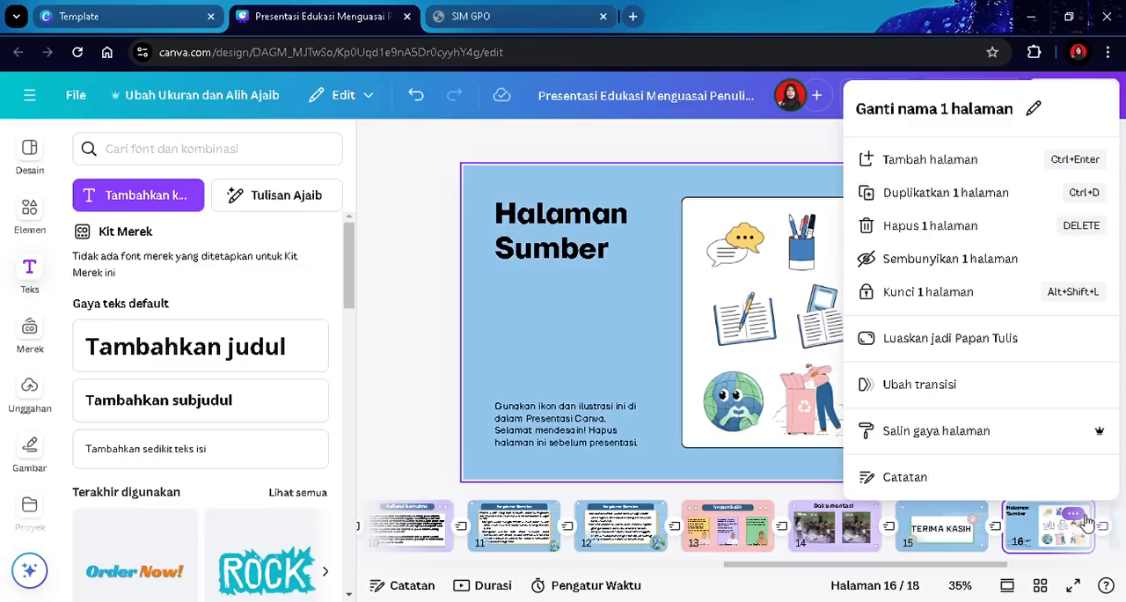
{"action": "left_click", "coordinate": [972, 228]}
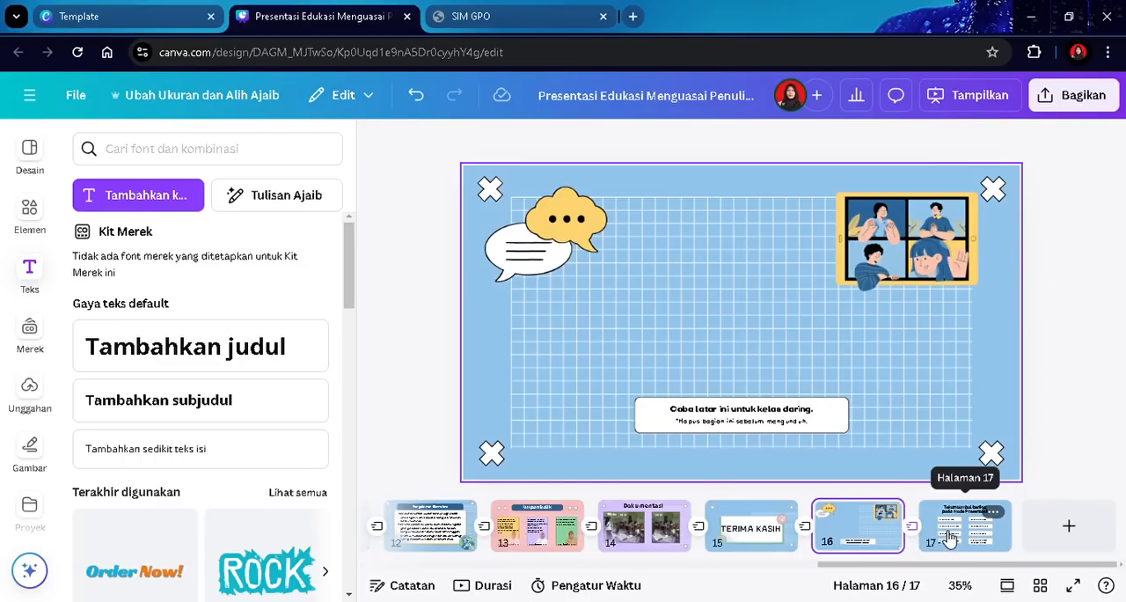
{"action": "left_click", "coordinate": [883, 518]}
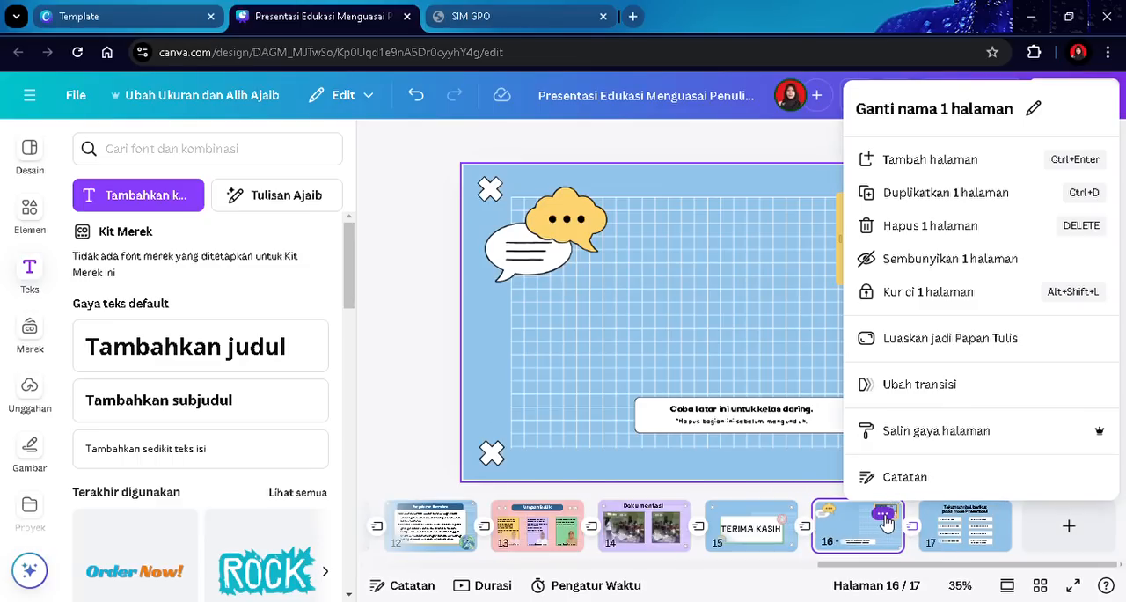
{"action": "left_click", "coordinate": [889, 224]}
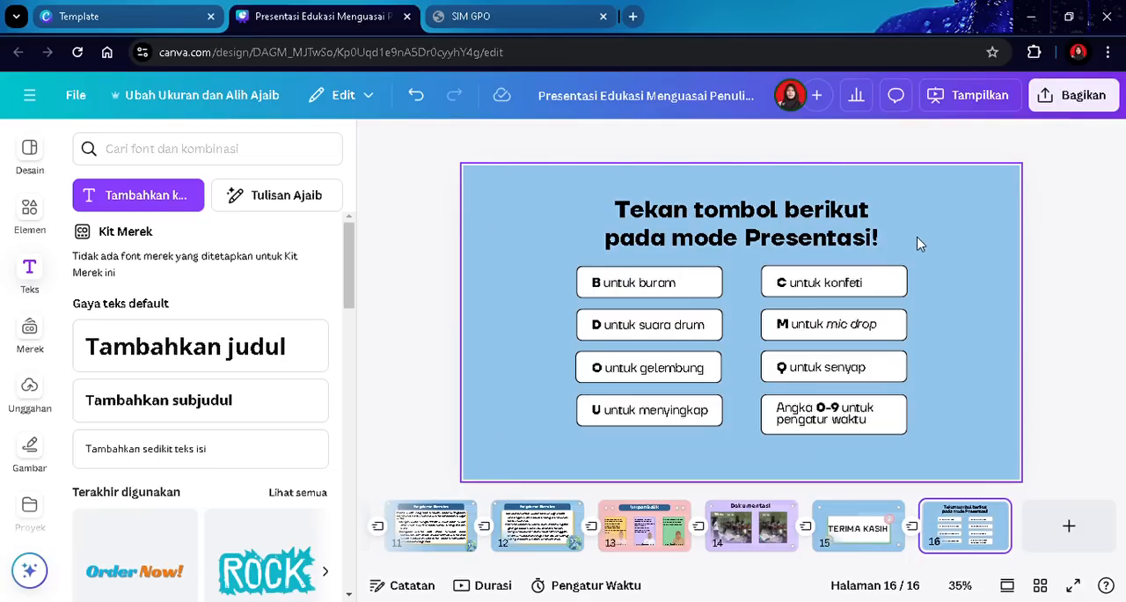
- Delete the final keyboard-shortcuts page so the deck ends on the thank-you slide
{"action": "left_click", "coordinate": [991, 513]}
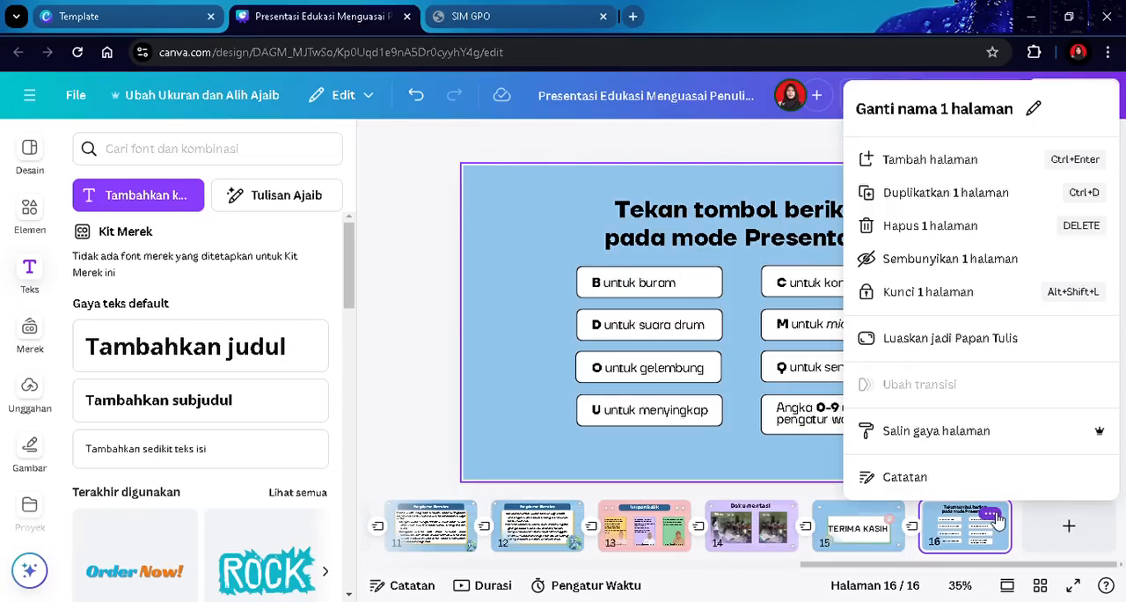
{"action": "left_click", "coordinate": [952, 234]}
{"action": "left_click", "coordinate": [1054, 264]}
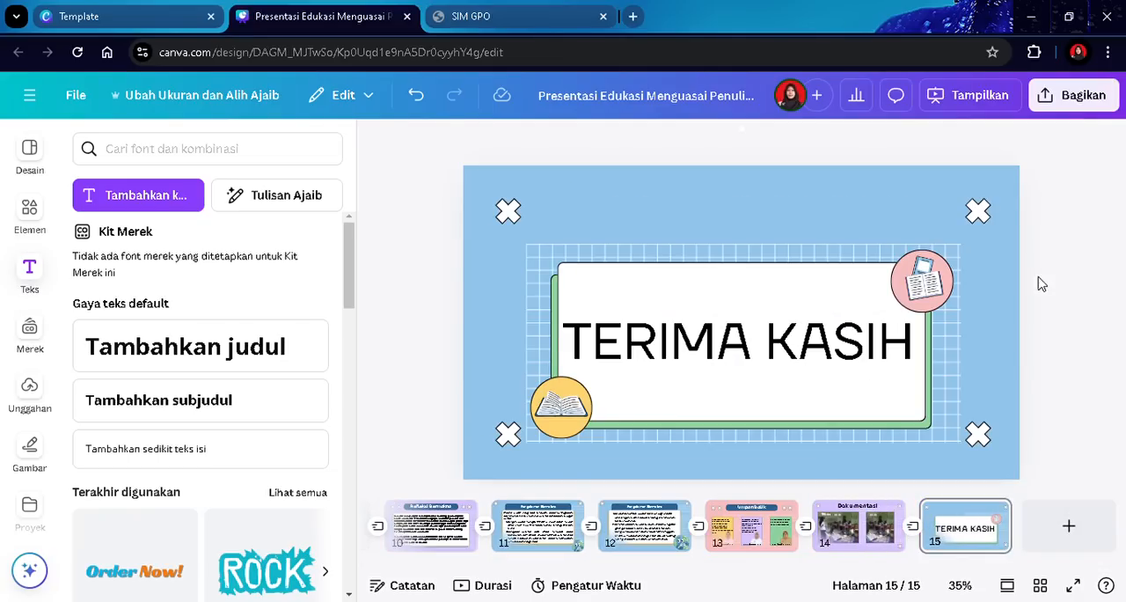
{"action": "left_click", "coordinate": [854, 535]}
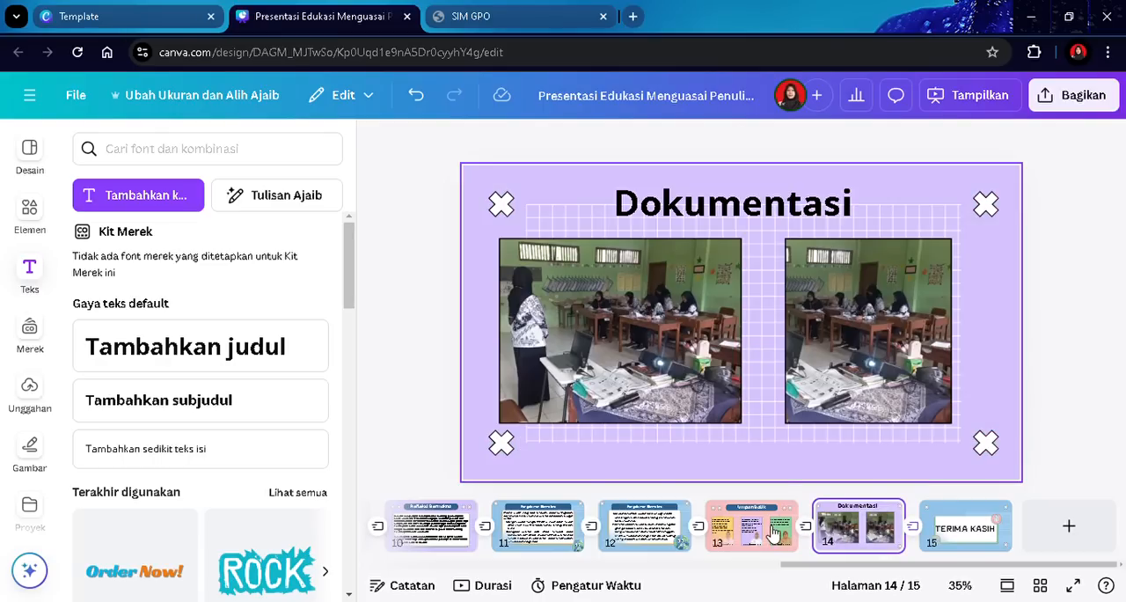
- Review the slides in order backwards from the Dokumentasi slide to the title slide
{"action": "left_click", "coordinate": [762, 531]}
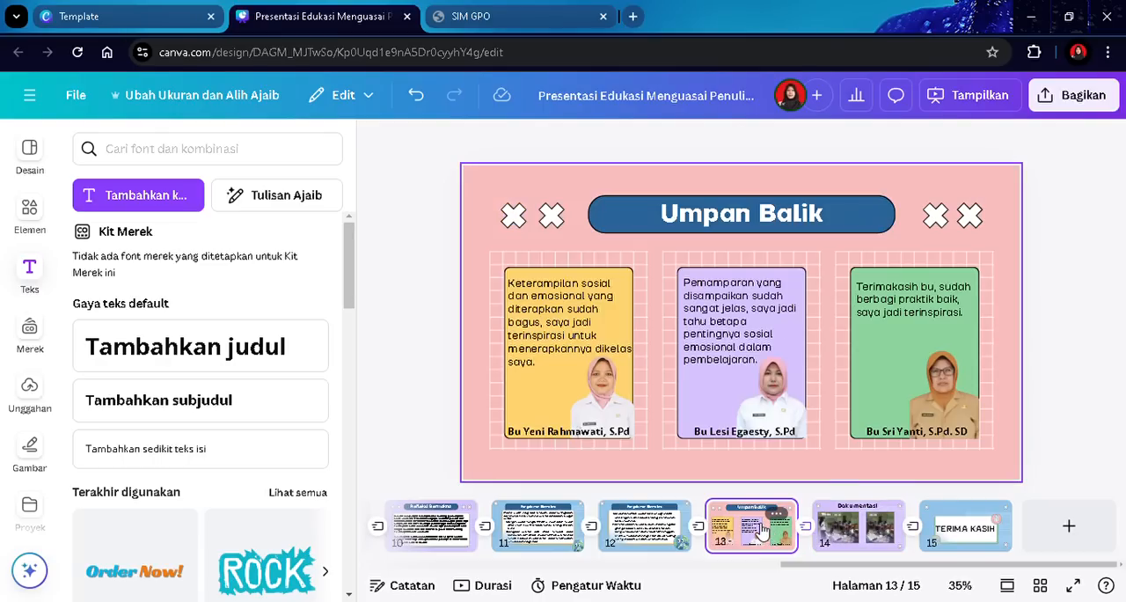
{"action": "left_click", "coordinate": [845, 526]}
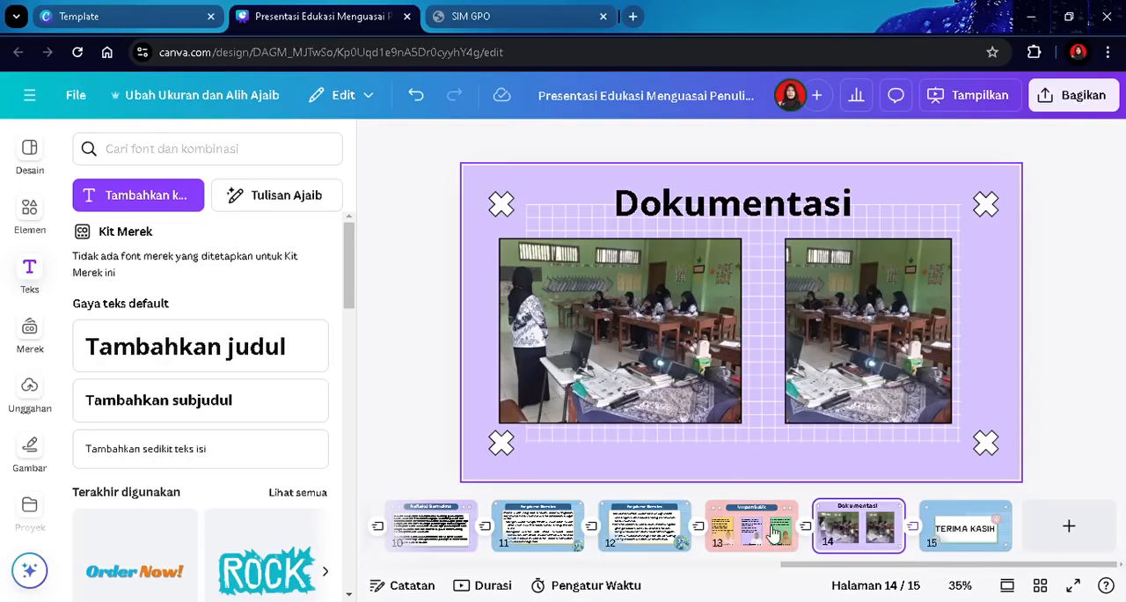
{"action": "left_click", "coordinate": [746, 532]}
{"action": "key", "text": "Left"}
{"action": "key", "text": "Left"}
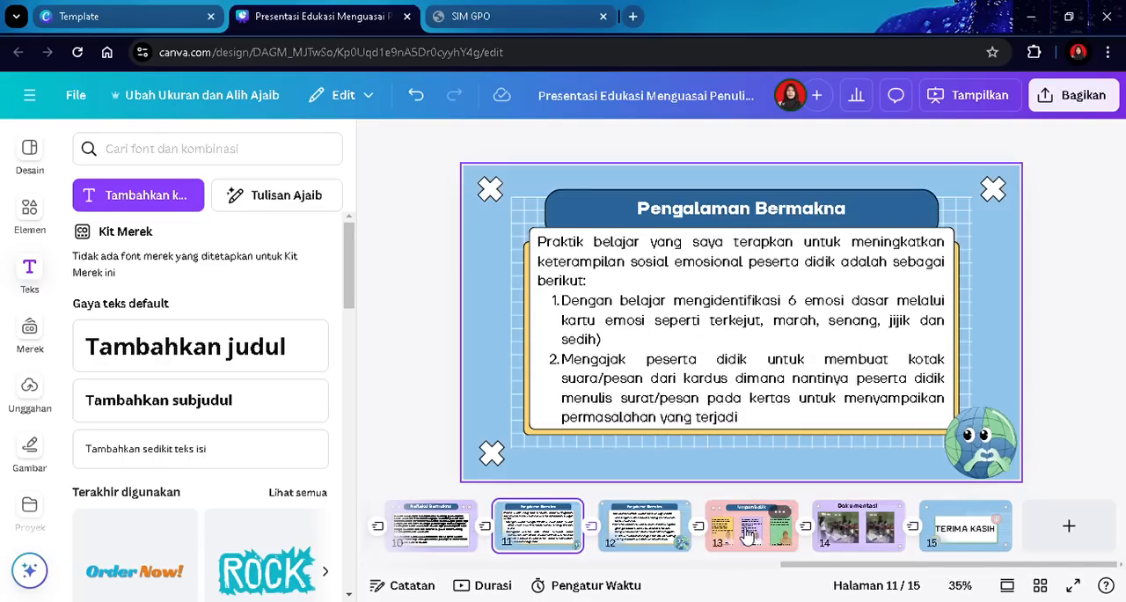
{"action": "key", "text": "Left"}
{"action": "key", "text": "Left"}
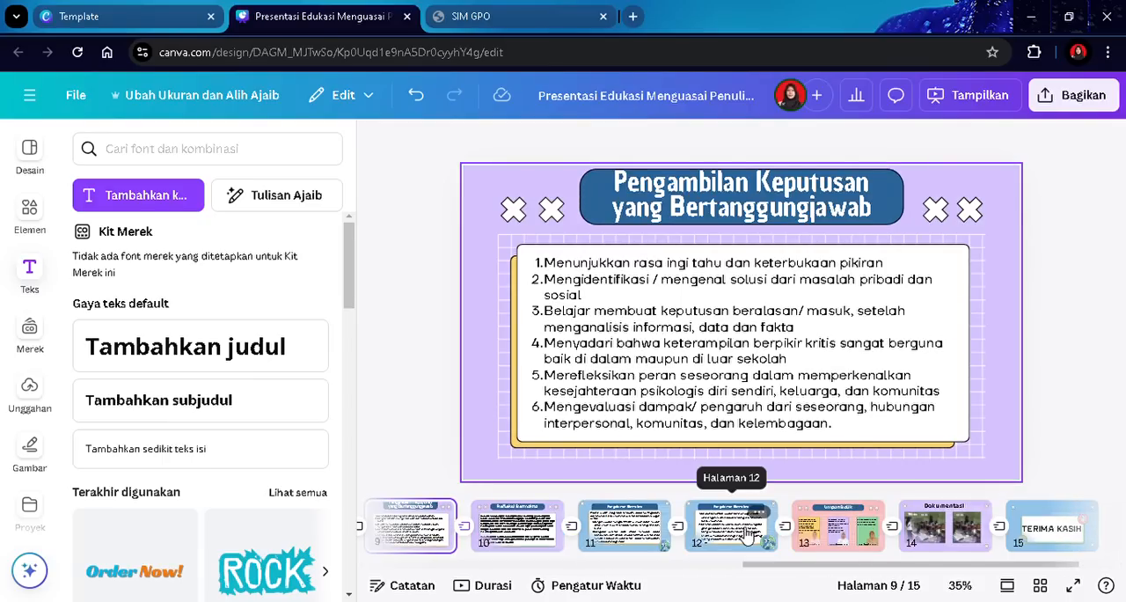
{"action": "key", "text": "Right"}
{"action": "key", "text": "Left"}
{"action": "key", "text": "Left"}
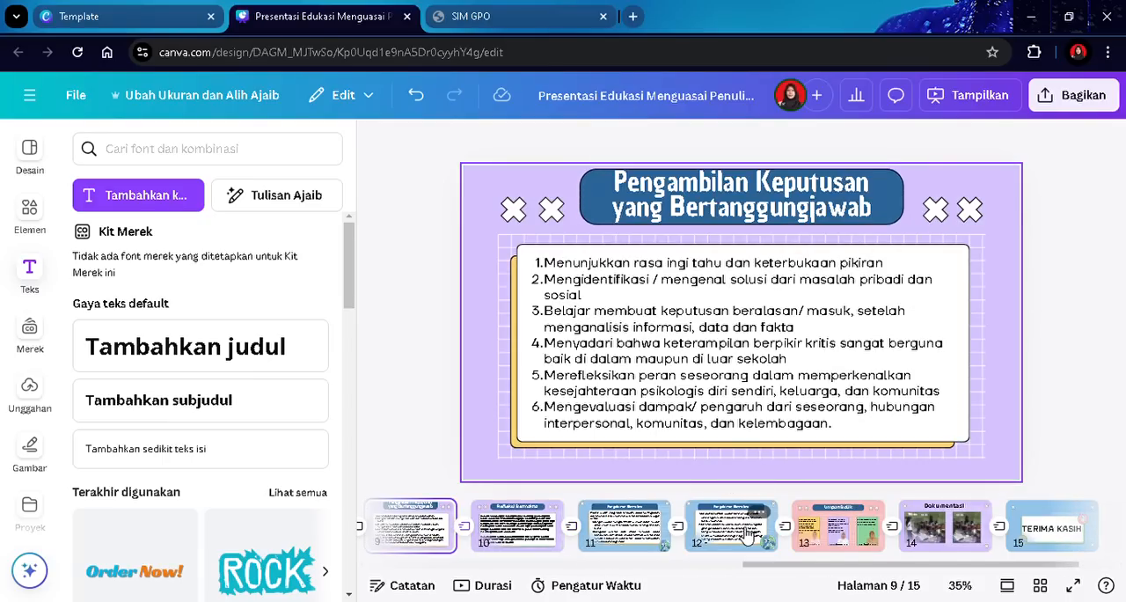
{"action": "key", "text": "Left"}
{"action": "key", "text": "Left"}
{"action": "key", "text": "Left"}
{"action": "key", "text": "Left"}
{"action": "key", "text": "Left"}
{"action": "key", "text": "Left"}
{"action": "key", "text": "Left"}
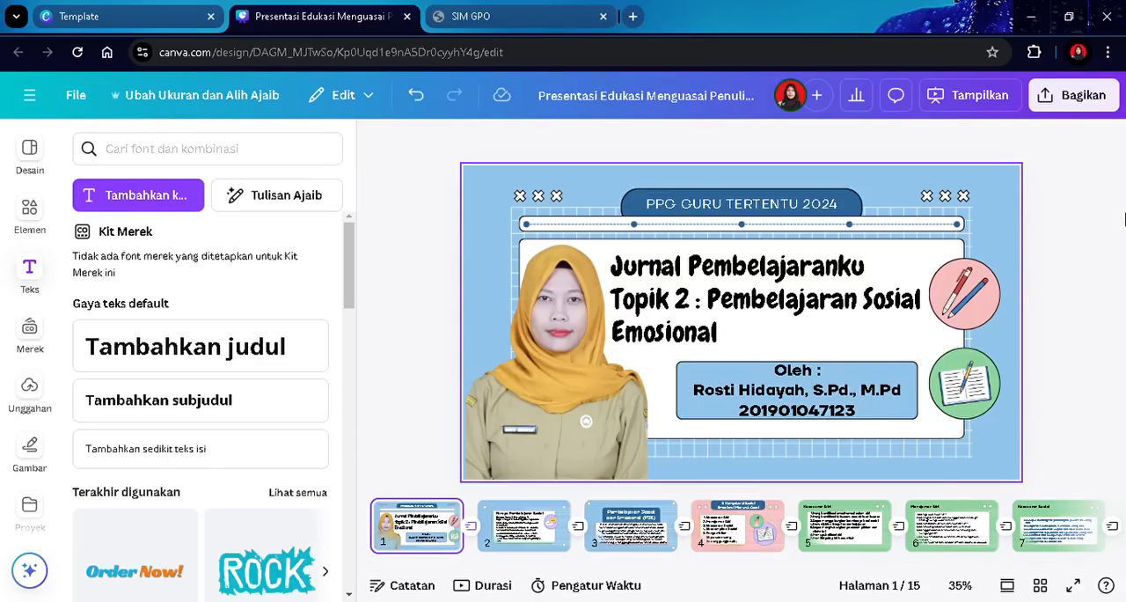
- Download all pages of the presentation as a PDF Standar file
{"action": "left_click", "coordinate": [1074, 95]}
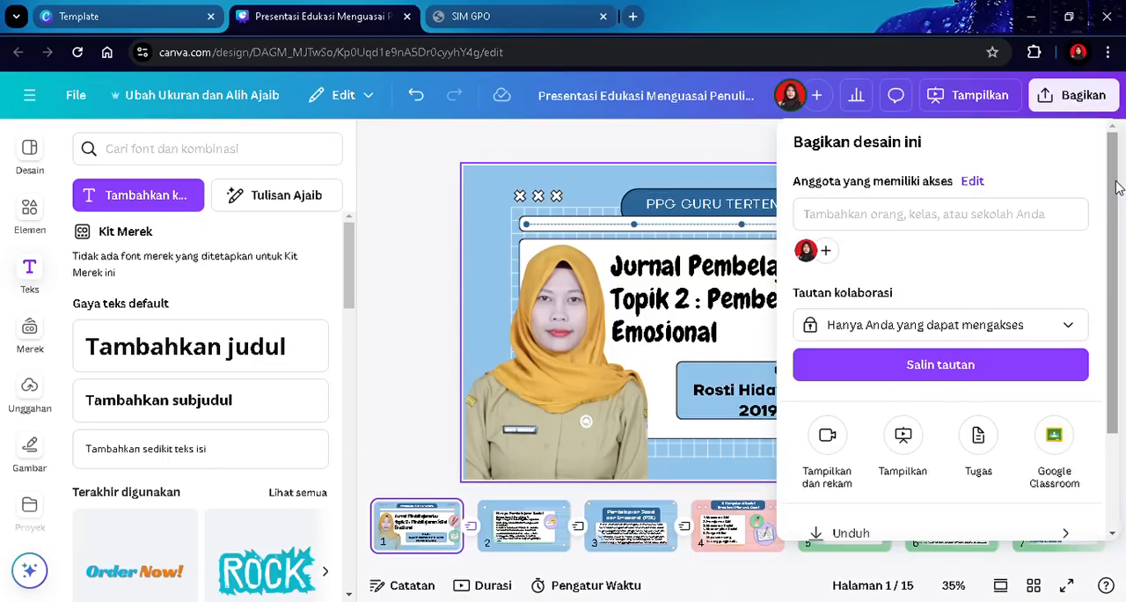
{"action": "scroll", "coordinate": [1114, 185], "scroll_direction": "down", "scroll_amount": 3}
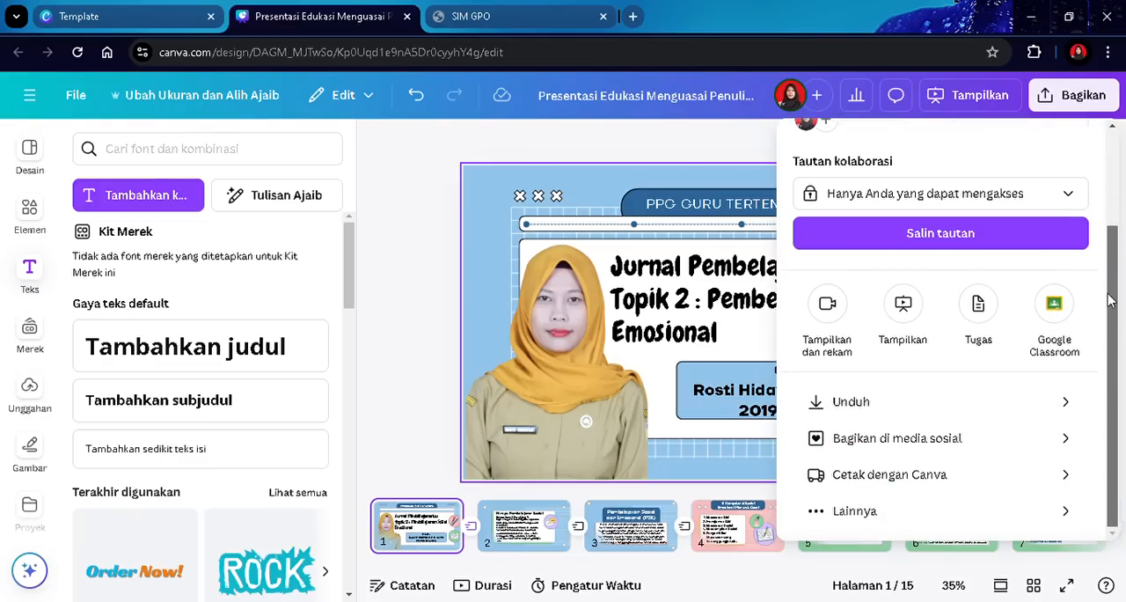
{"action": "left_click", "coordinate": [982, 404]}
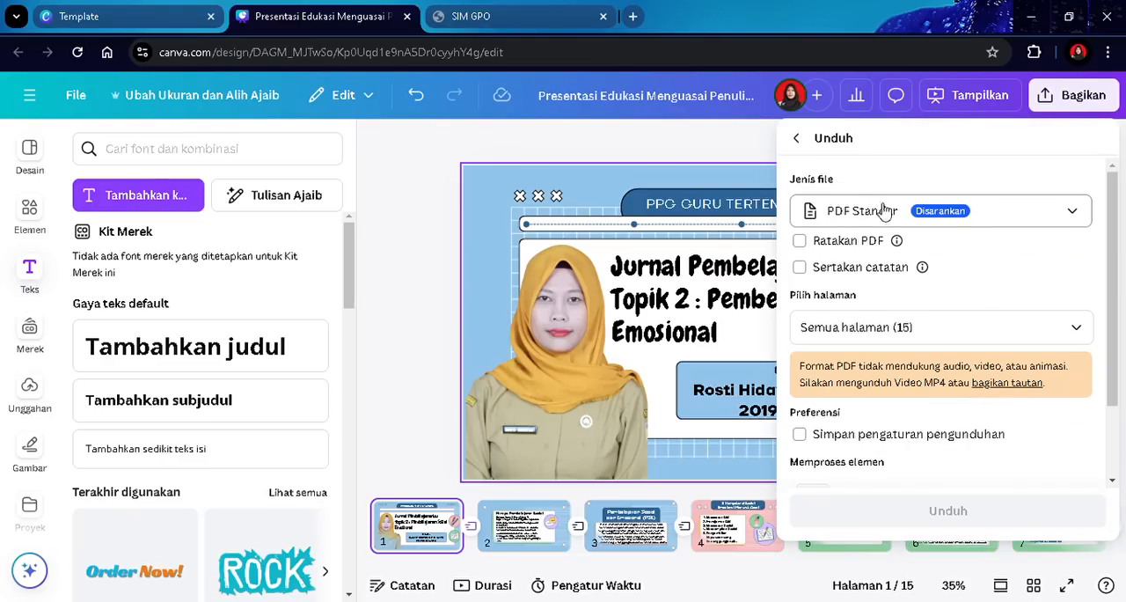
{"action": "left_click", "coordinate": [836, 217]}
{"action": "left_click", "coordinate": [839, 266]}
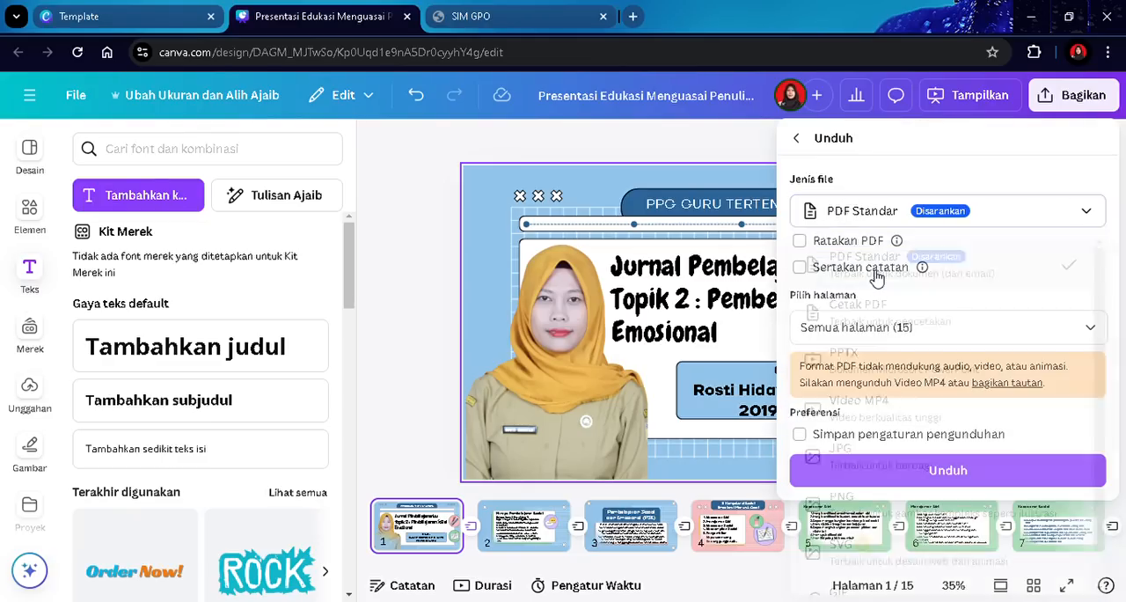
{"action": "left_click", "coordinate": [939, 477]}
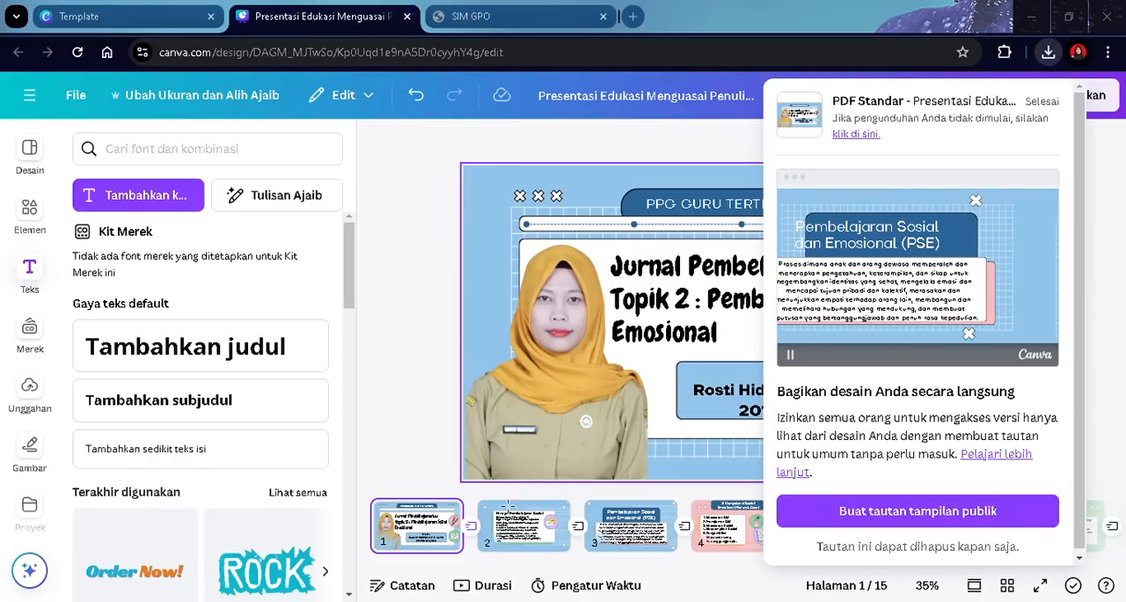
{"action": "left_click", "coordinate": [422, 363]}
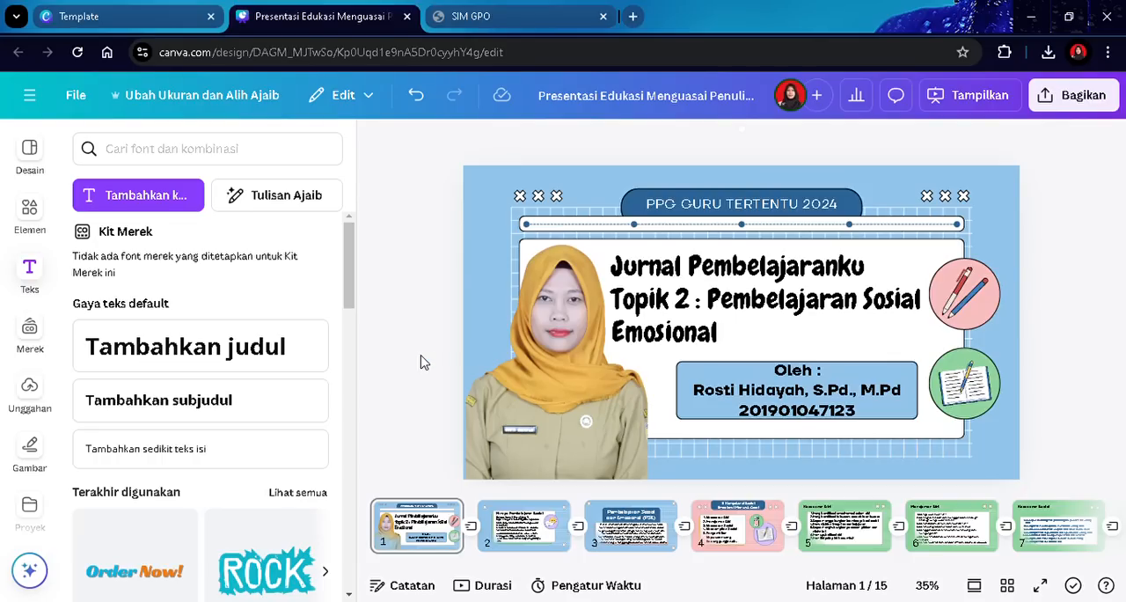